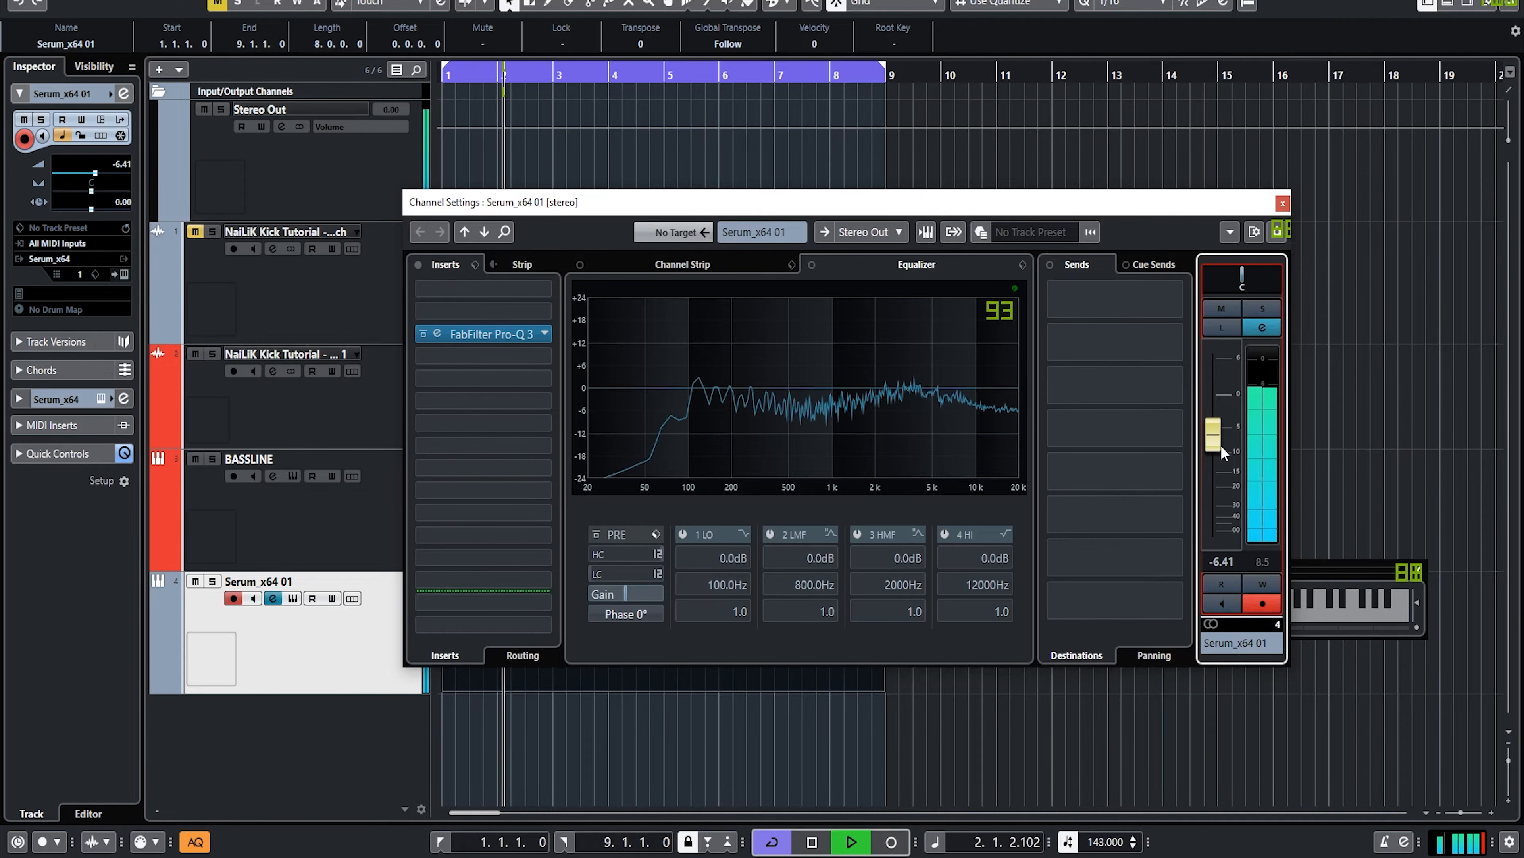
Step: Check the Serum track's initial patch and audition its default sound with low notes on the on-screen keyboard
left_click(1262, 564)
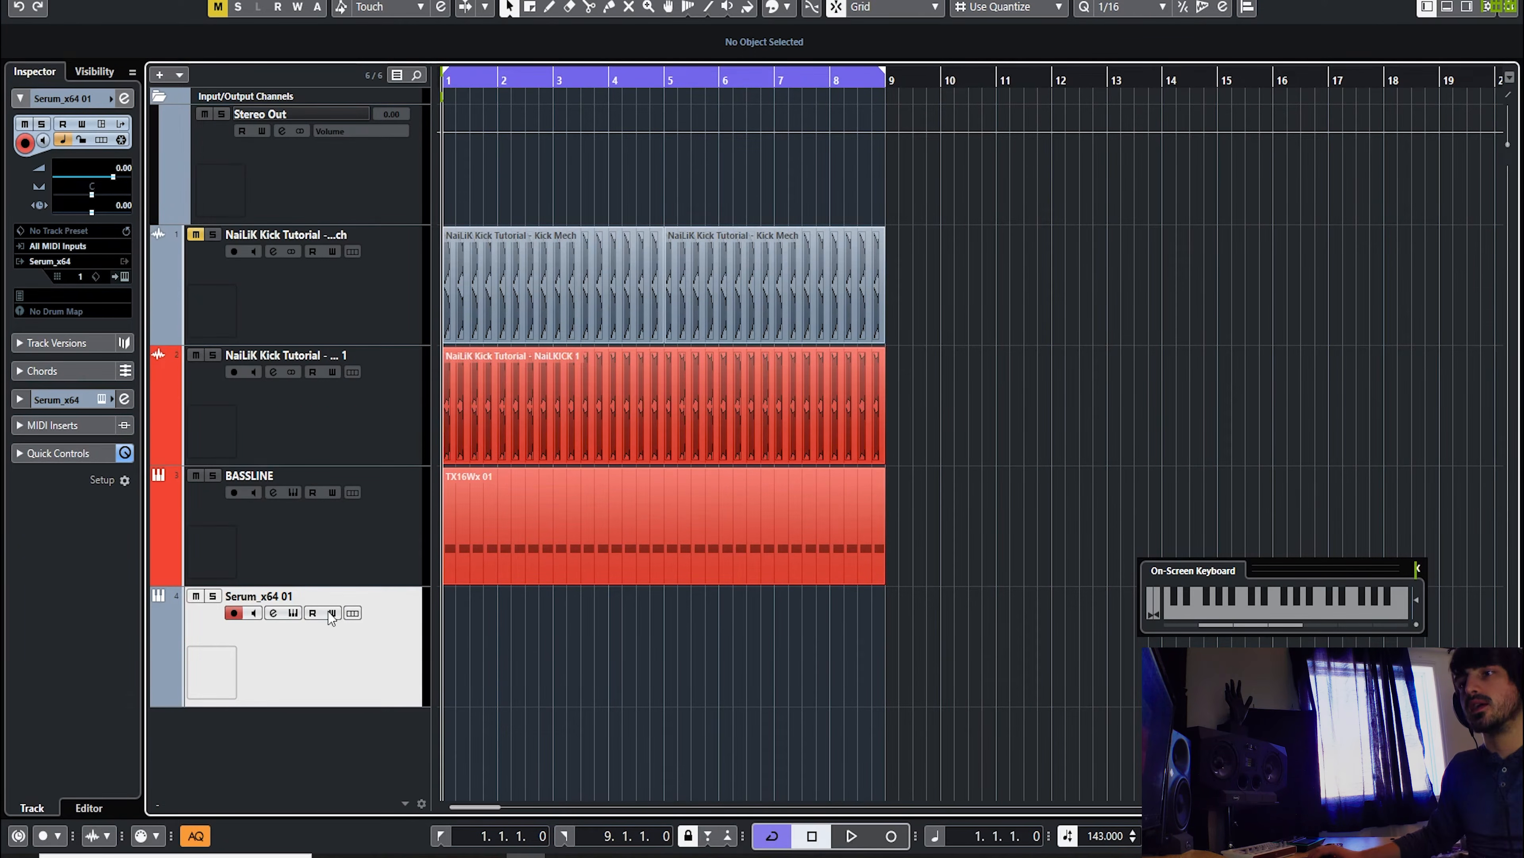
left_click(294, 613)
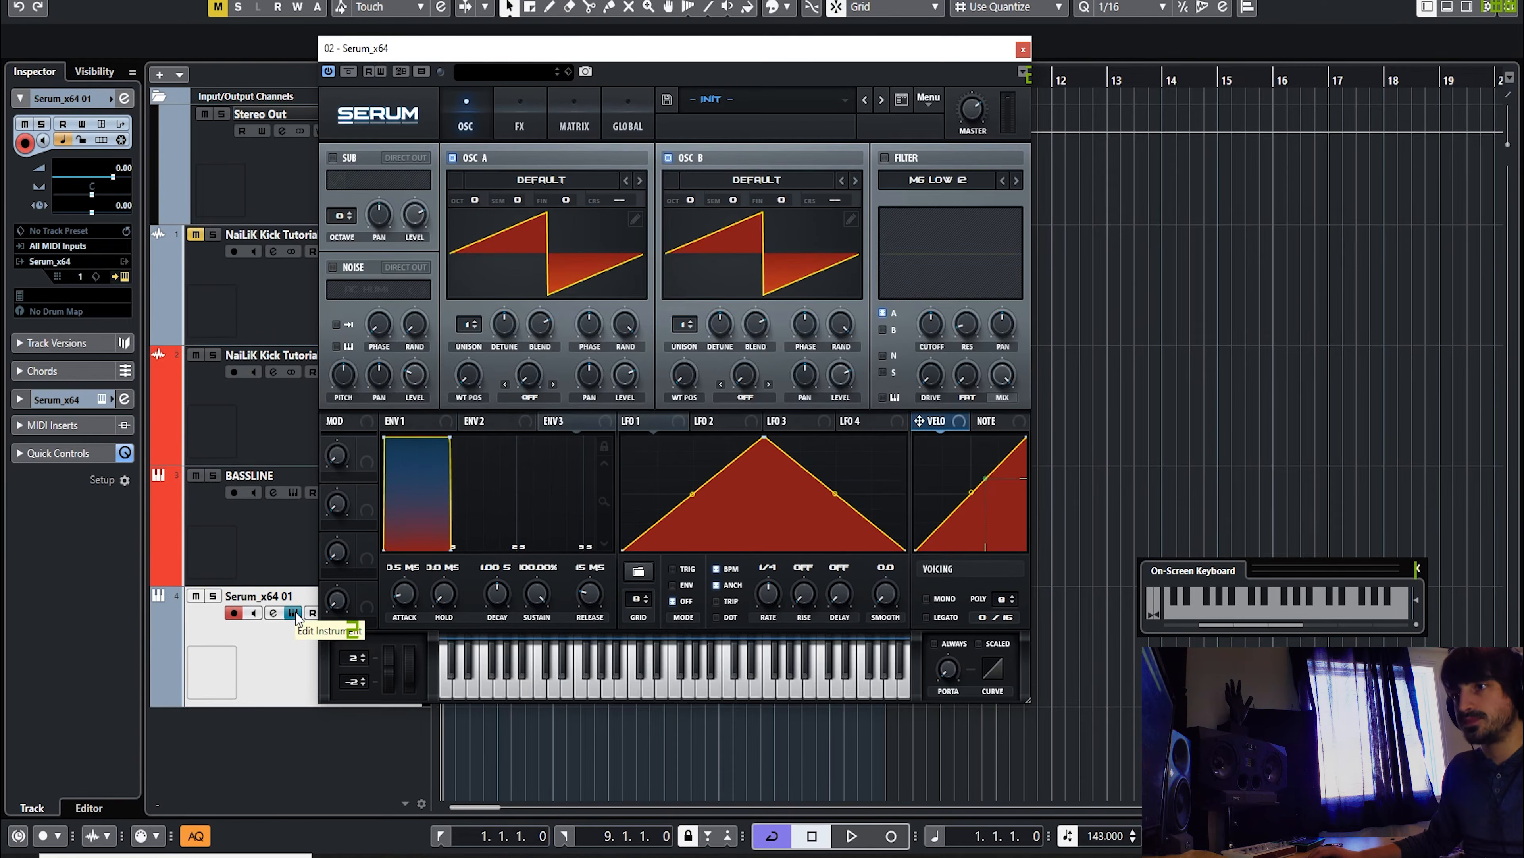
left_click(294, 613)
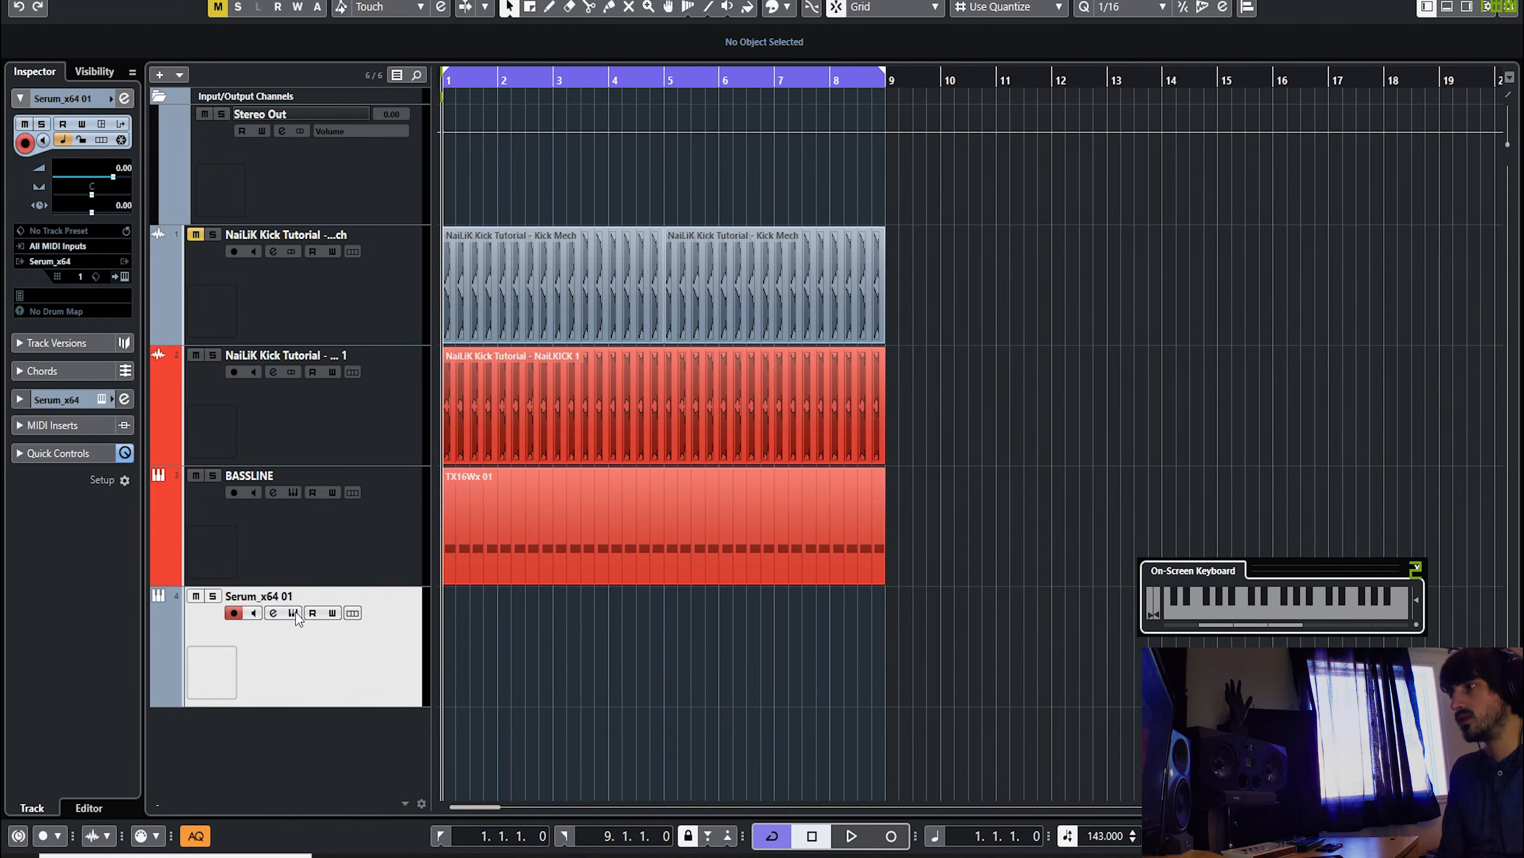
key("Left")
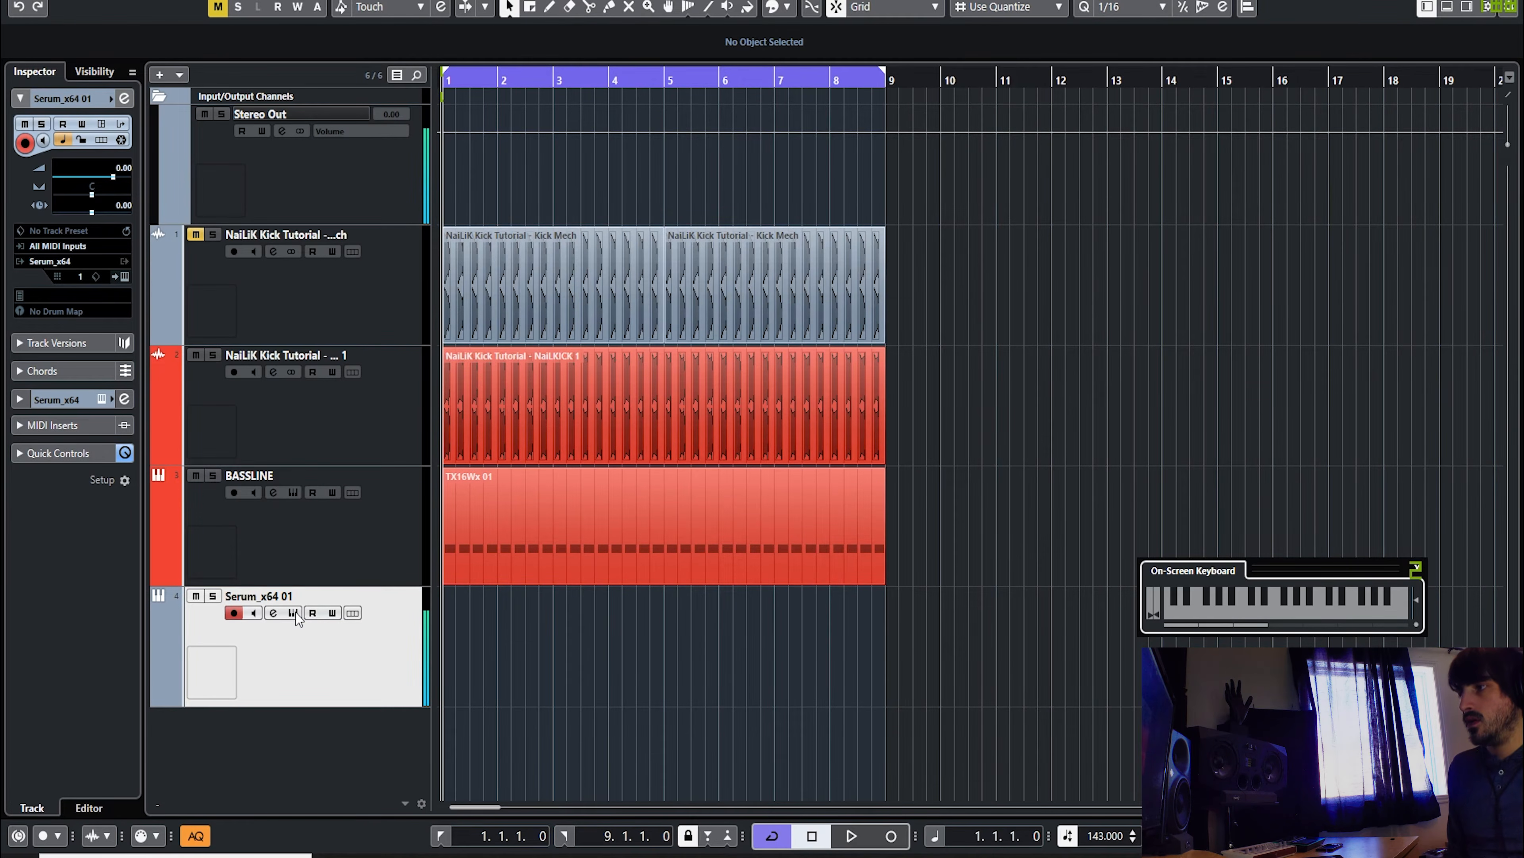
key("d")
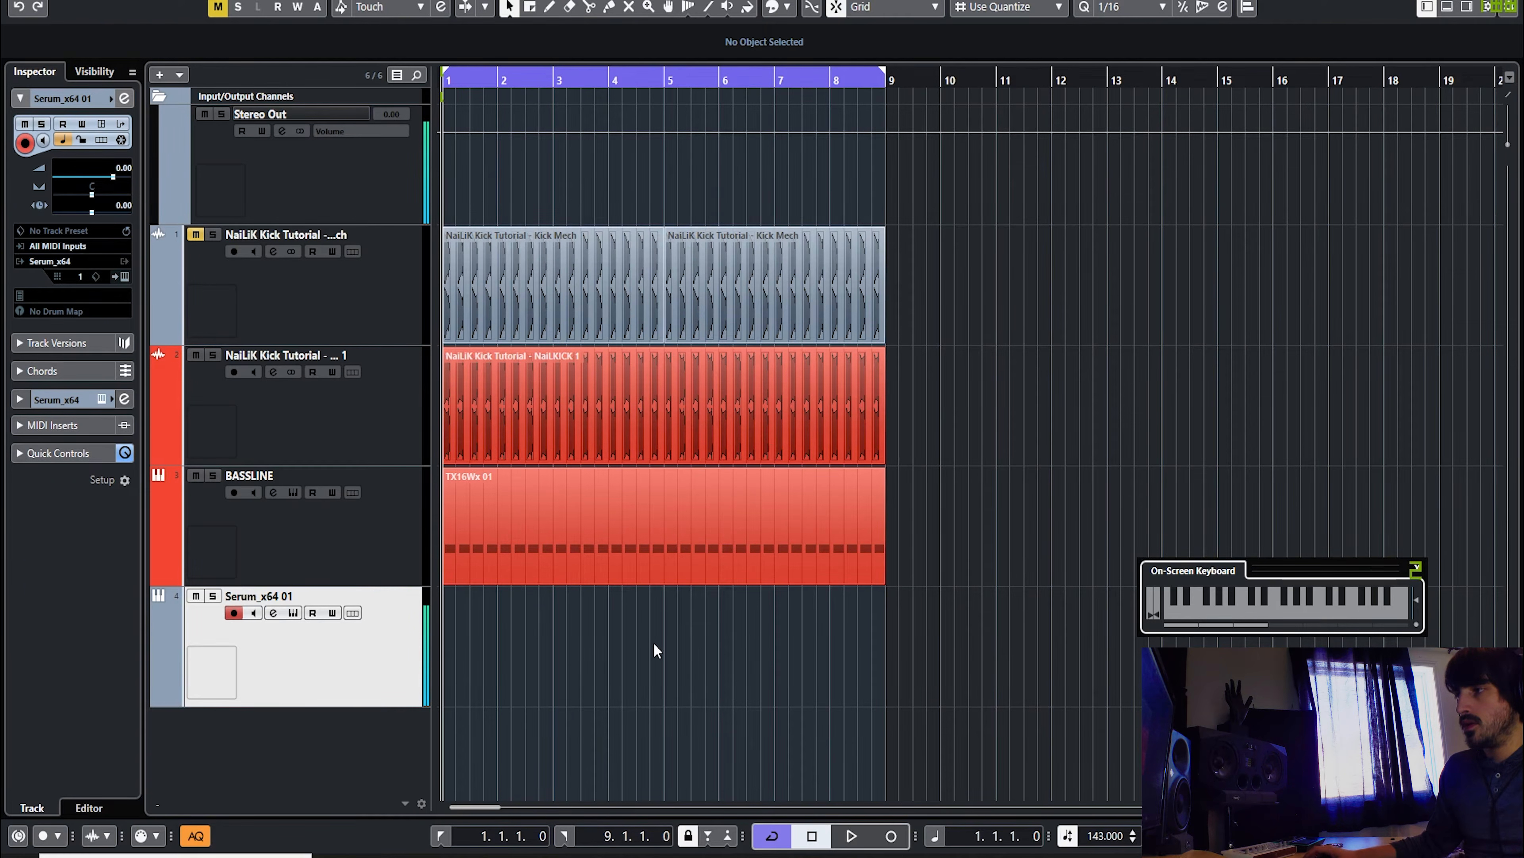
key("3")
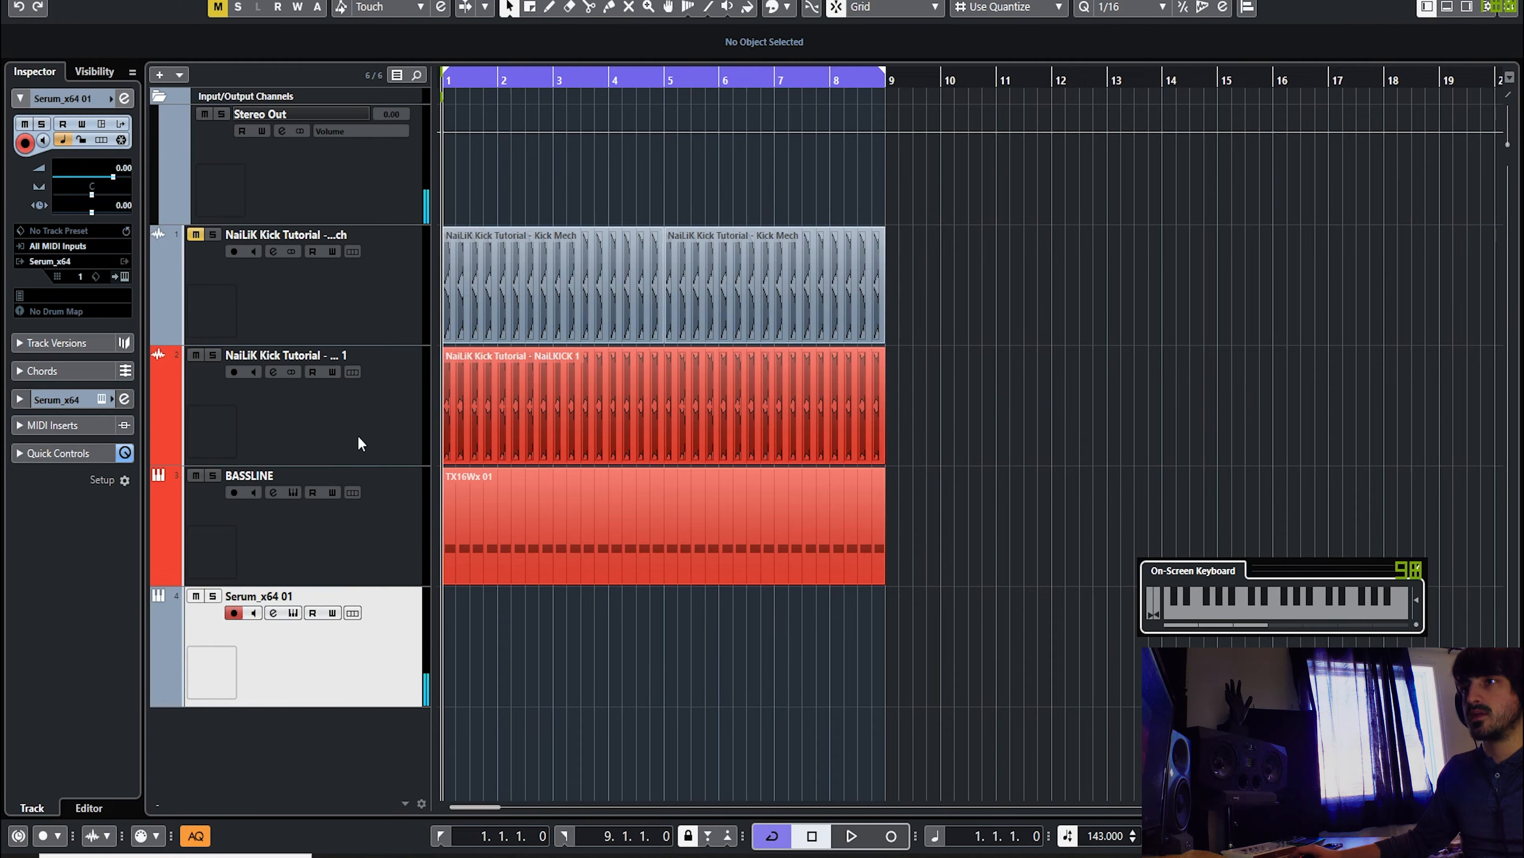
Step: Inspect the channel settings and inserts of the red kick track, reducing its track height slightly
left_click(360, 417)
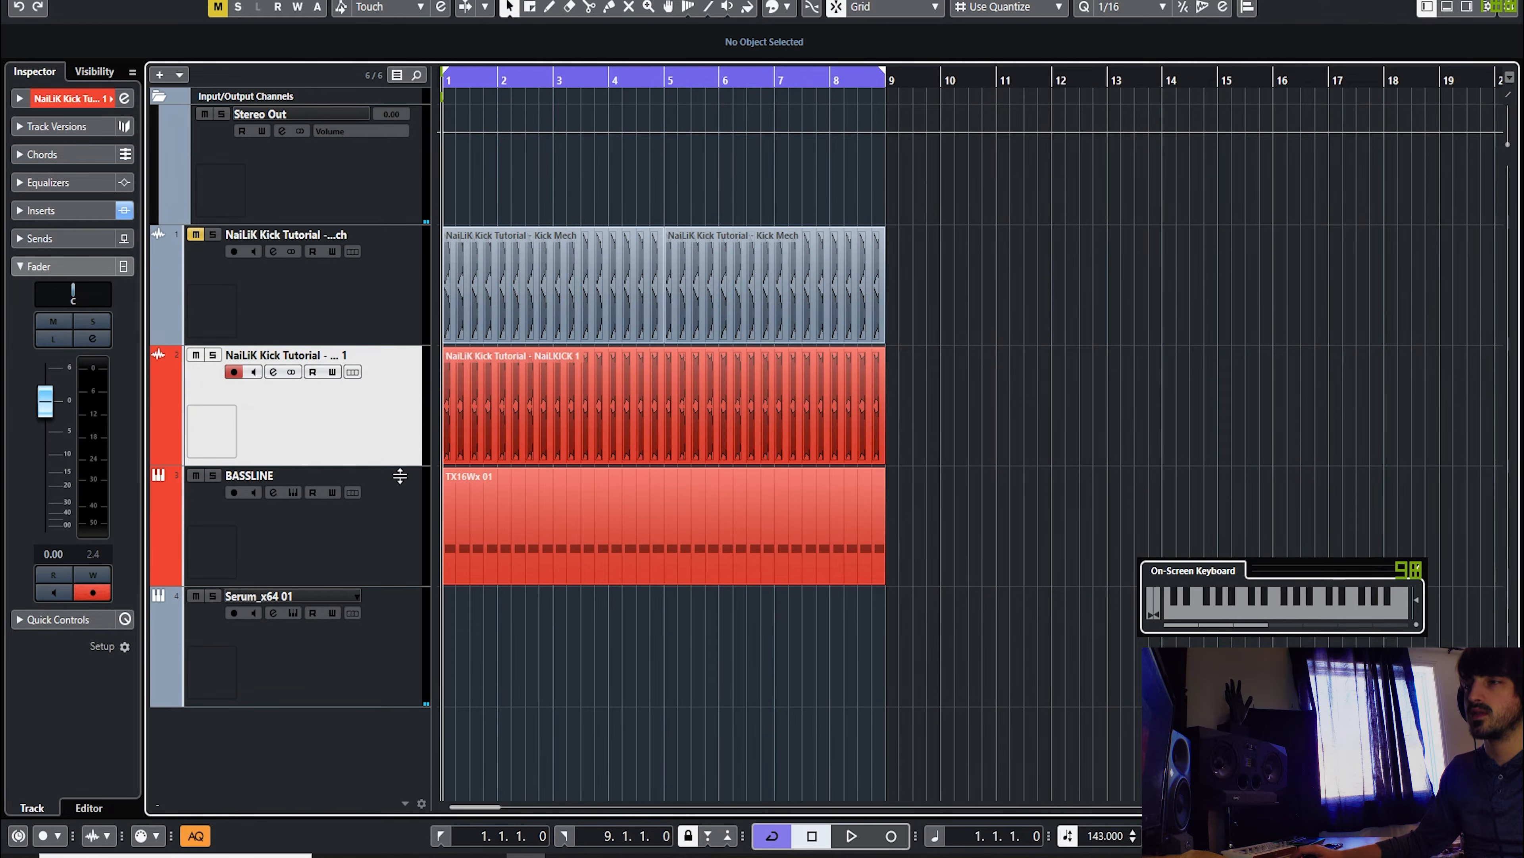
left_click_drag(399, 476, 372, 459)
left_click(273, 372)
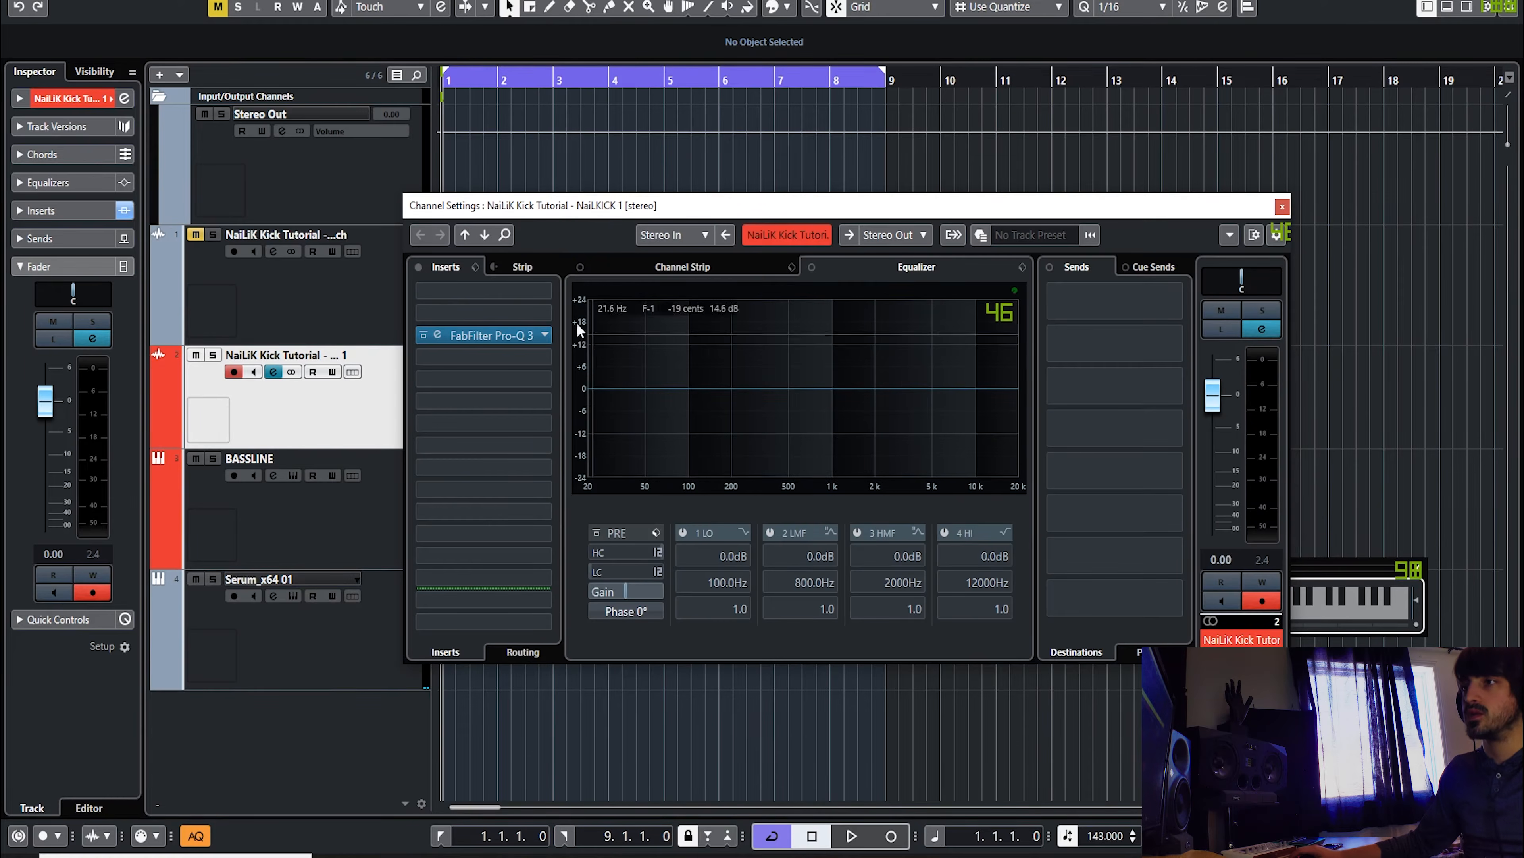
left_click(273, 372)
Step: Examine the BASSLINE channel's inserts: both FabFilter Pro-Q 3 curves and the iZotope Trash 2 distortion settings
left_click(355, 518)
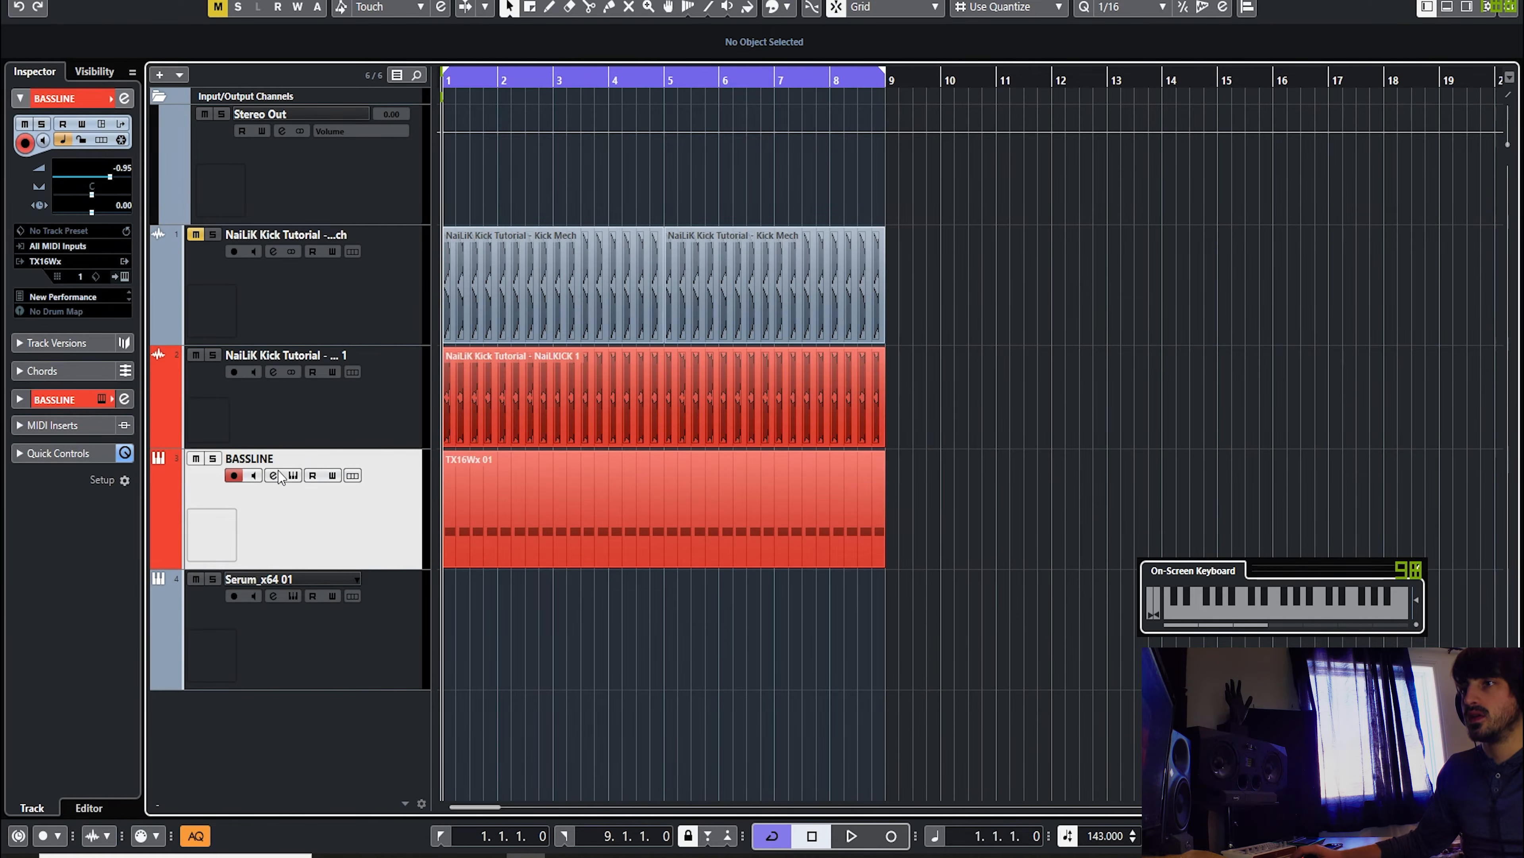
left_click(277, 476)
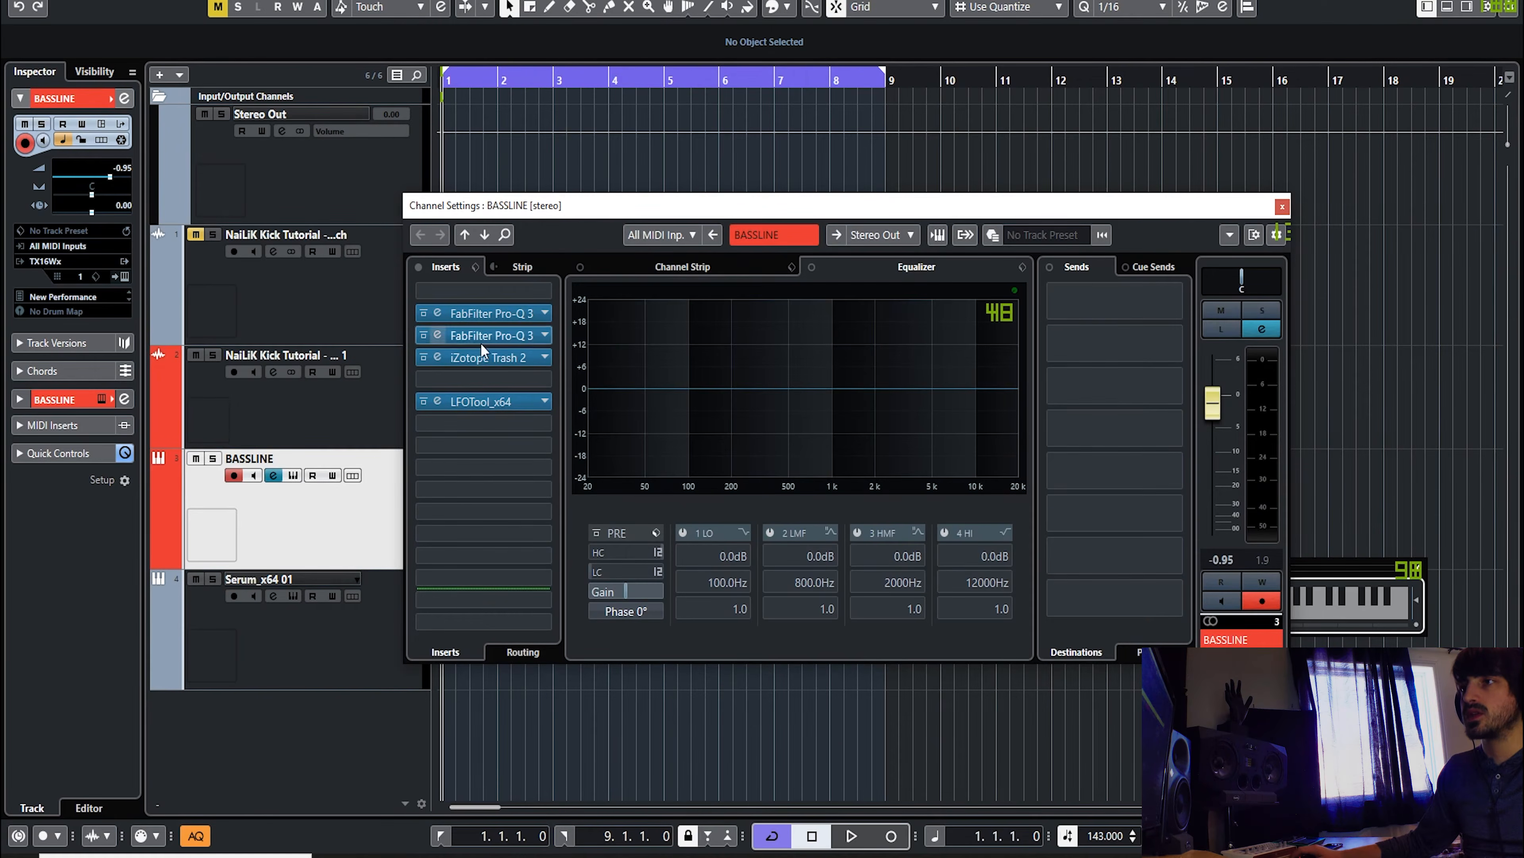
left_click(509, 314)
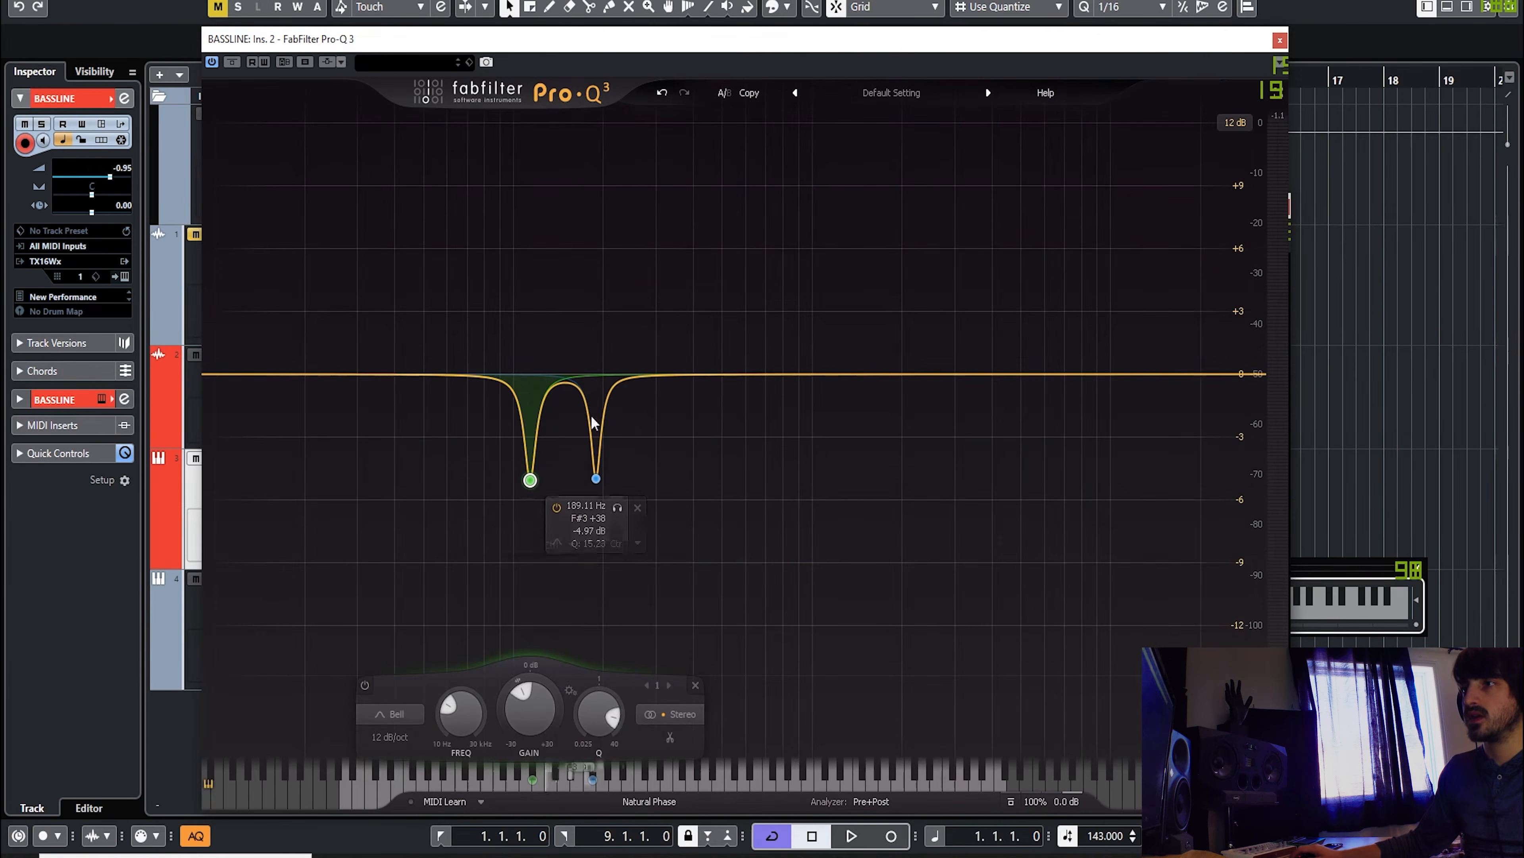
left_click(1280, 40)
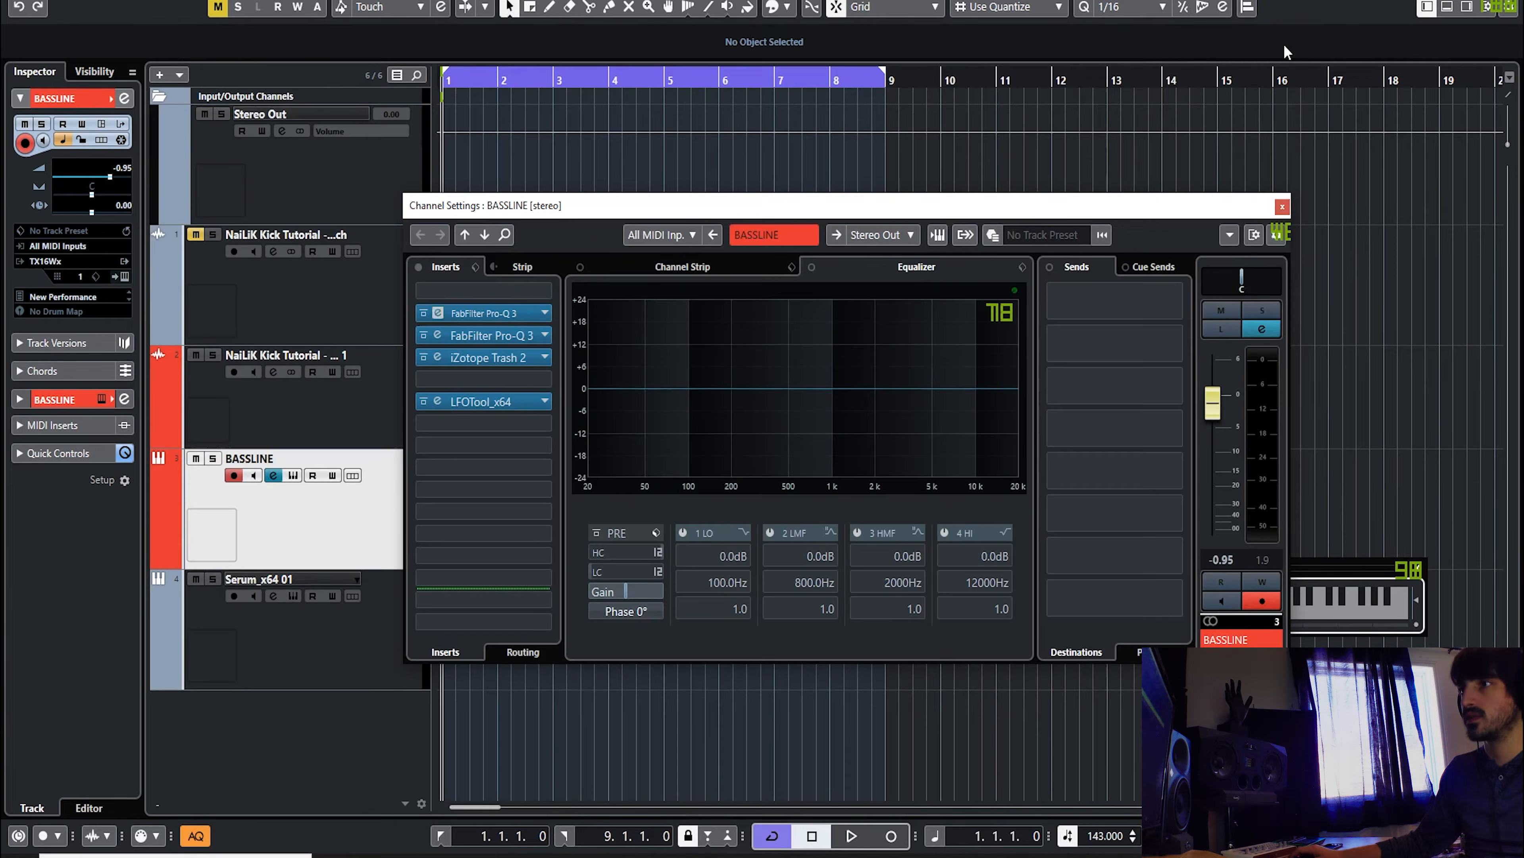
left_click(497, 336)
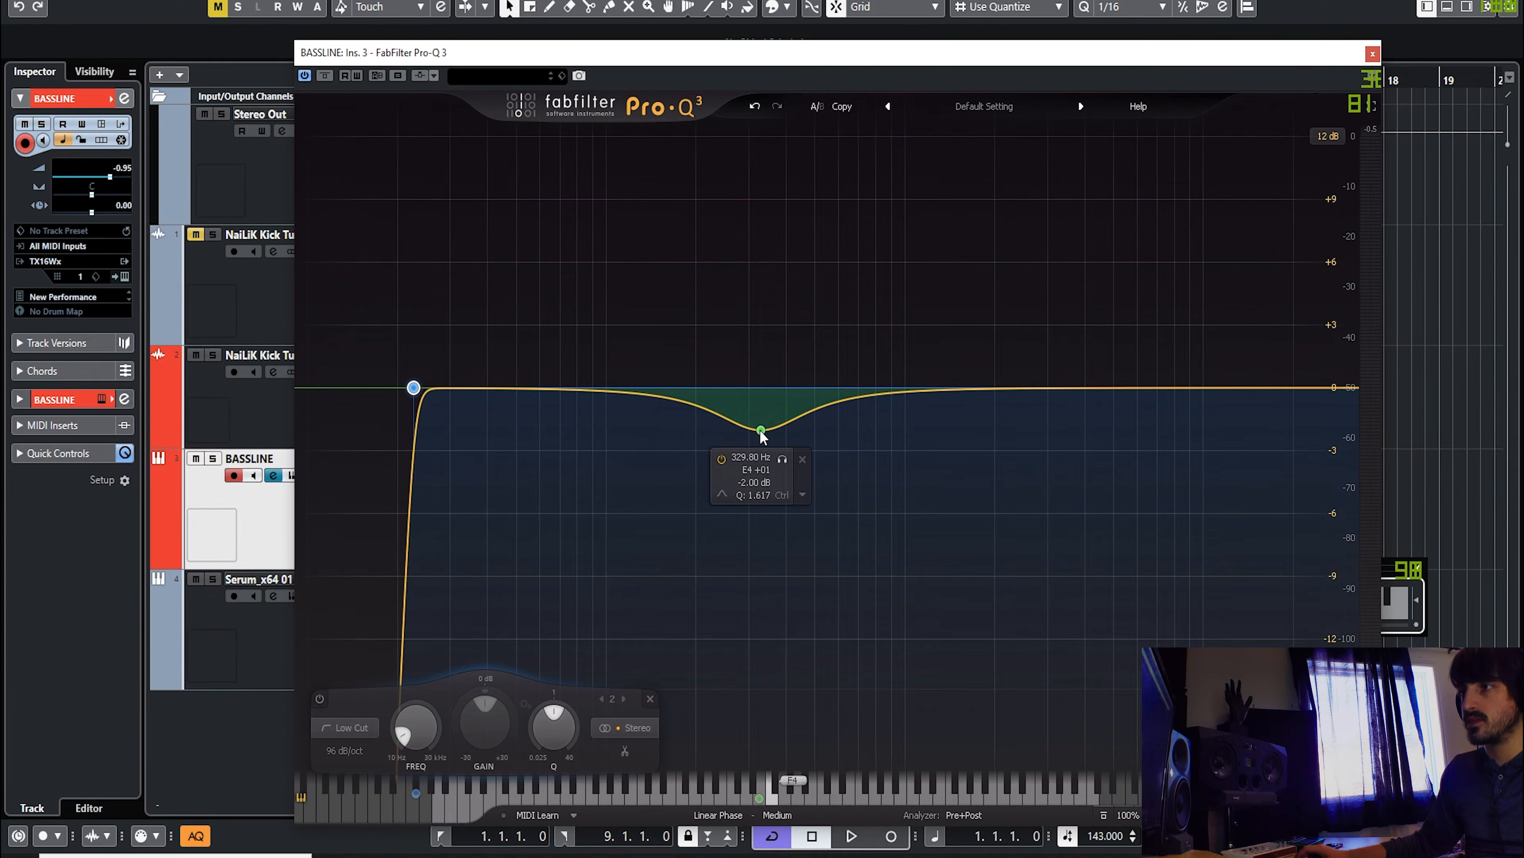
left_click(1373, 54)
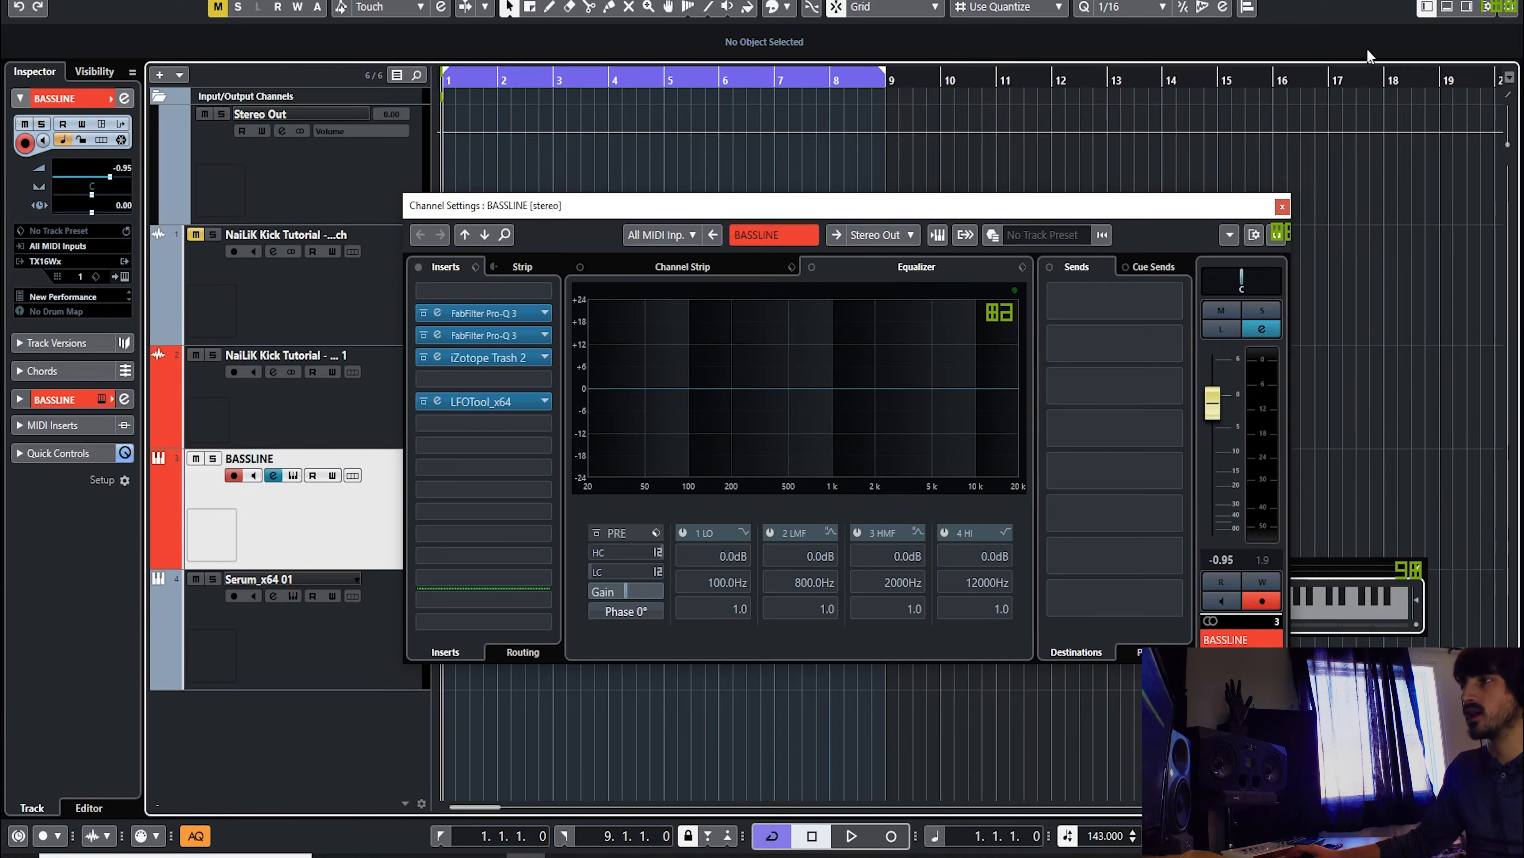
left_click(503, 359)
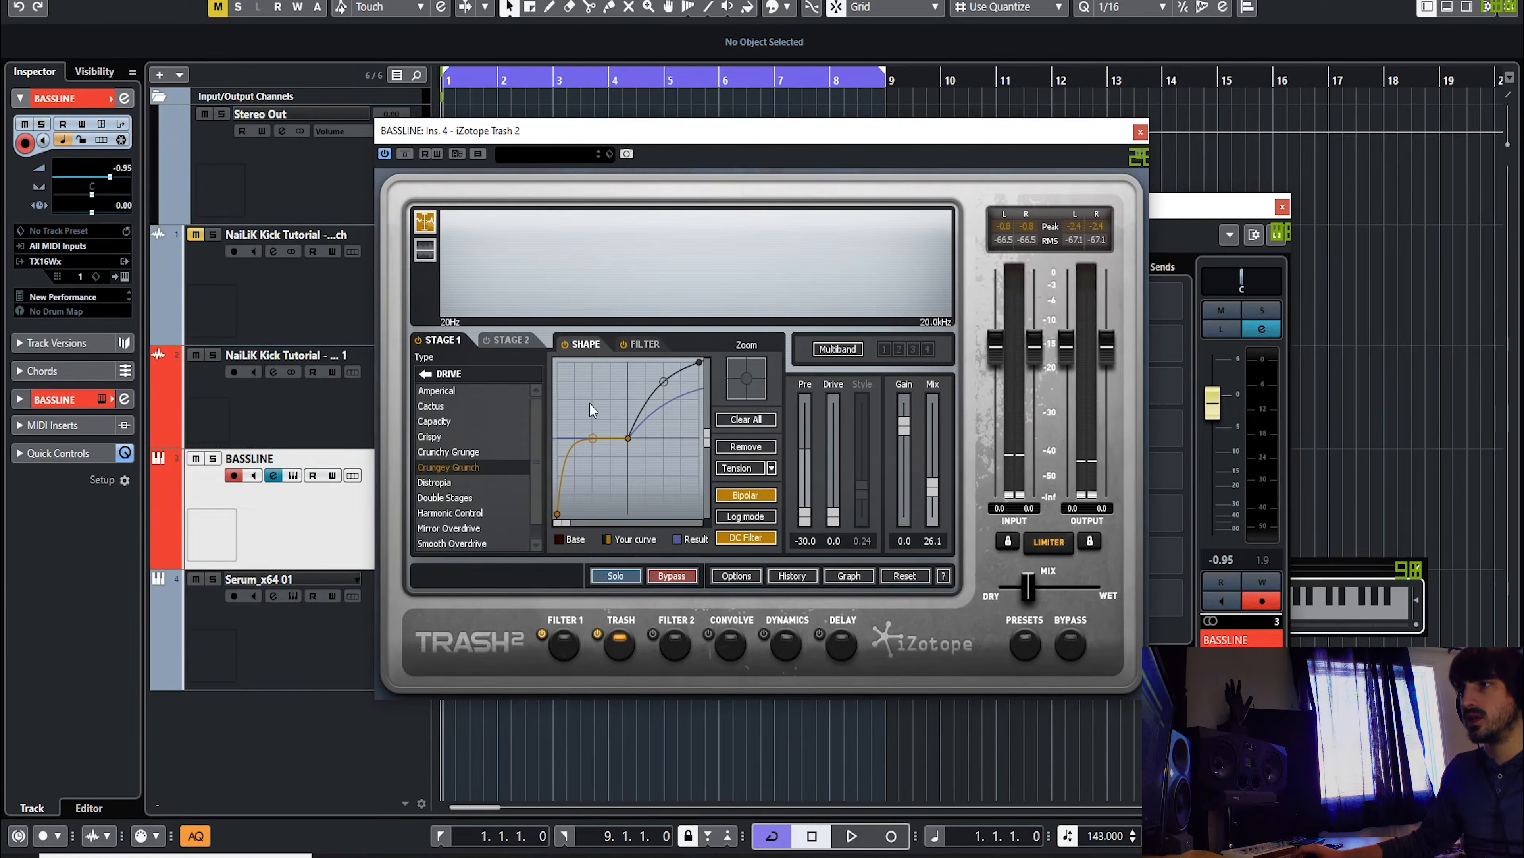
left_click(1139, 131)
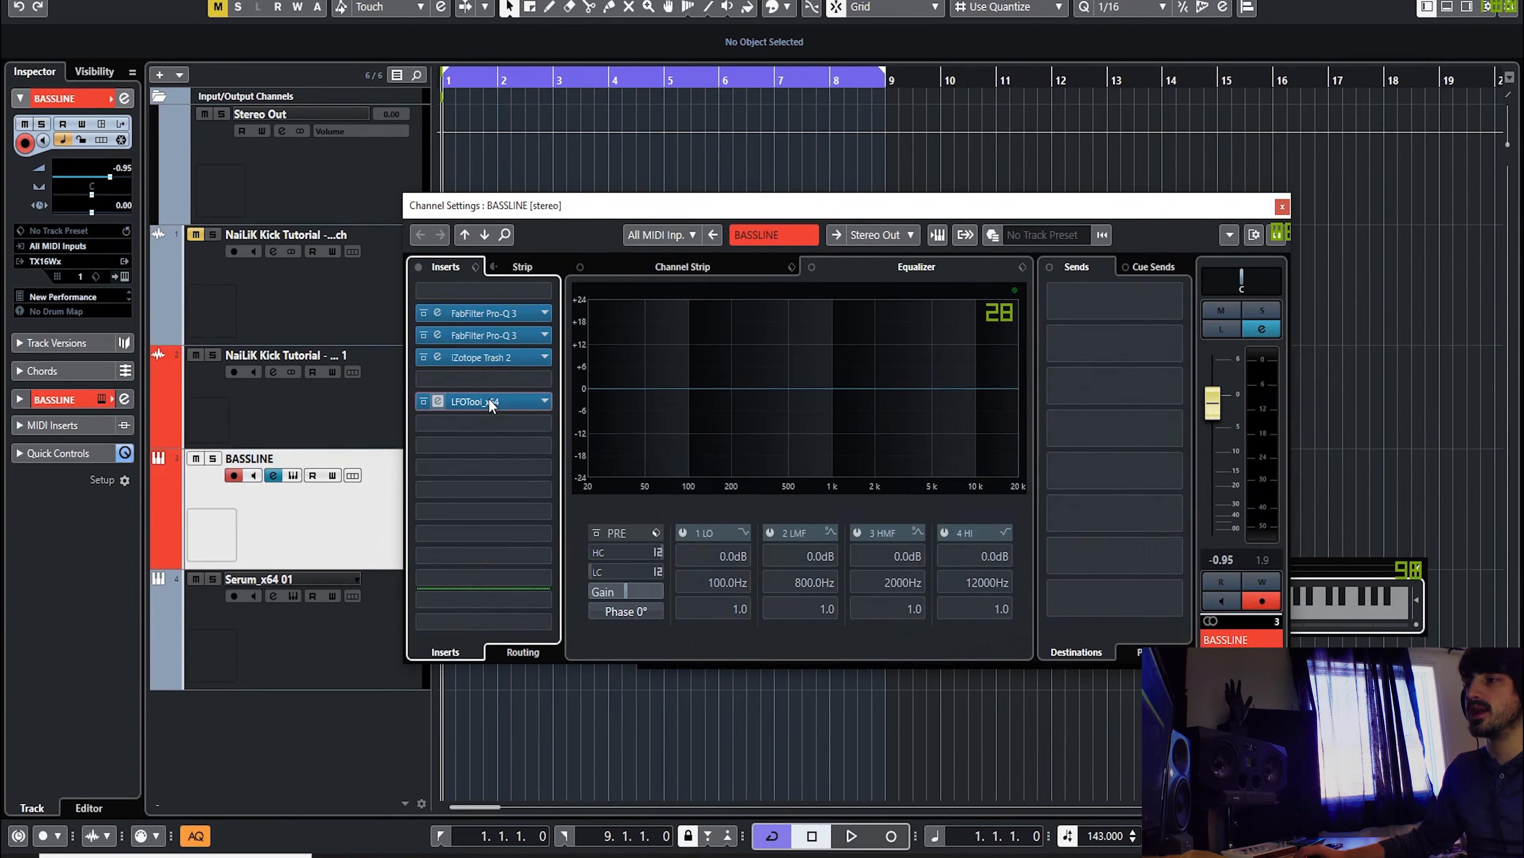
left_click(1282, 206)
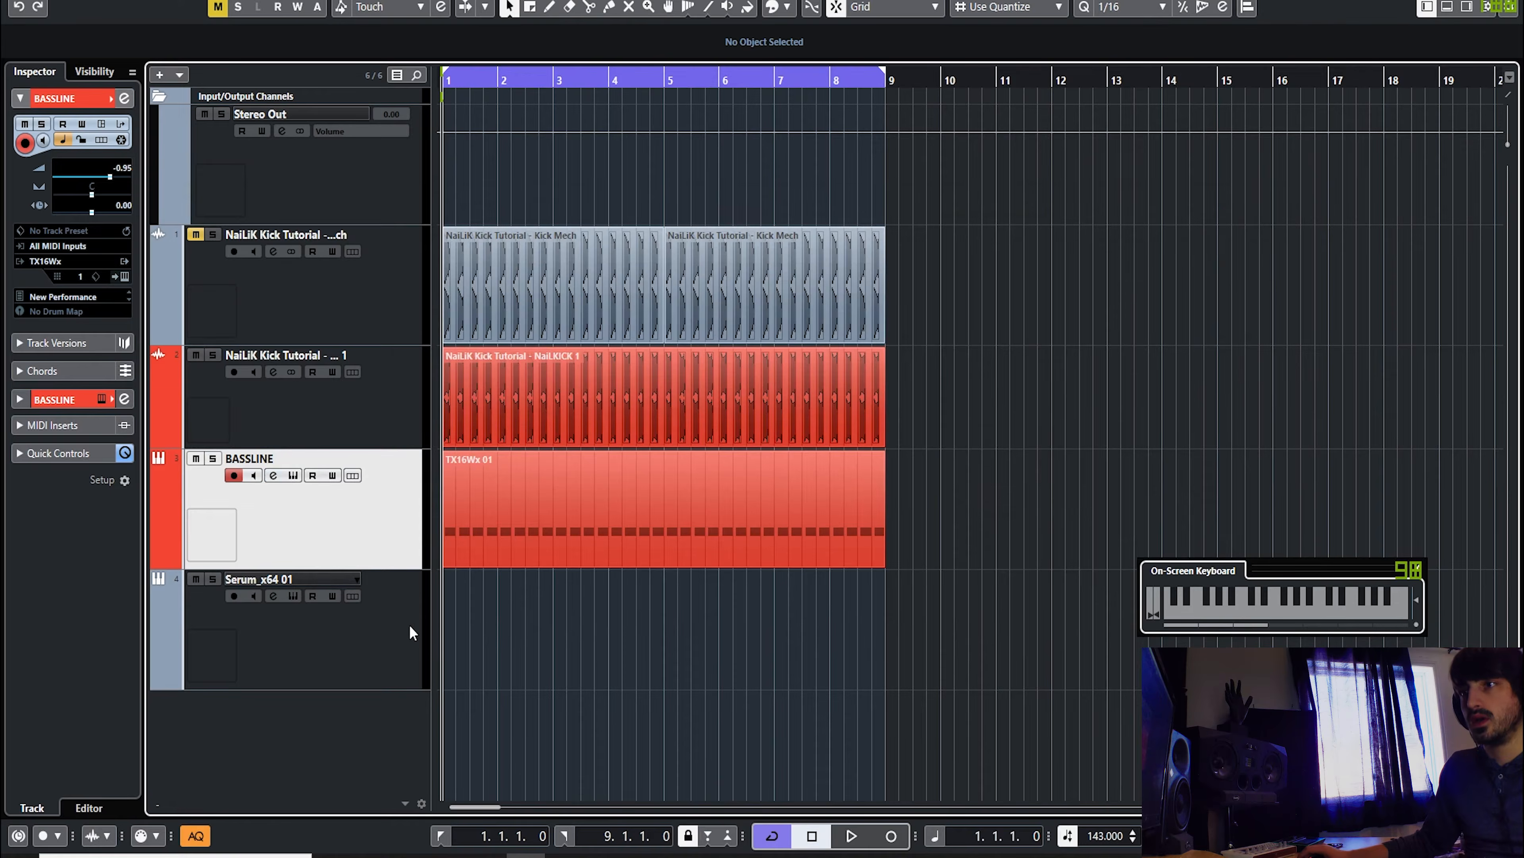
Step: Load the Analog wavetable Basic Shapes into oscillator A of the Serum track's instrument and audition it
left_click(311, 617)
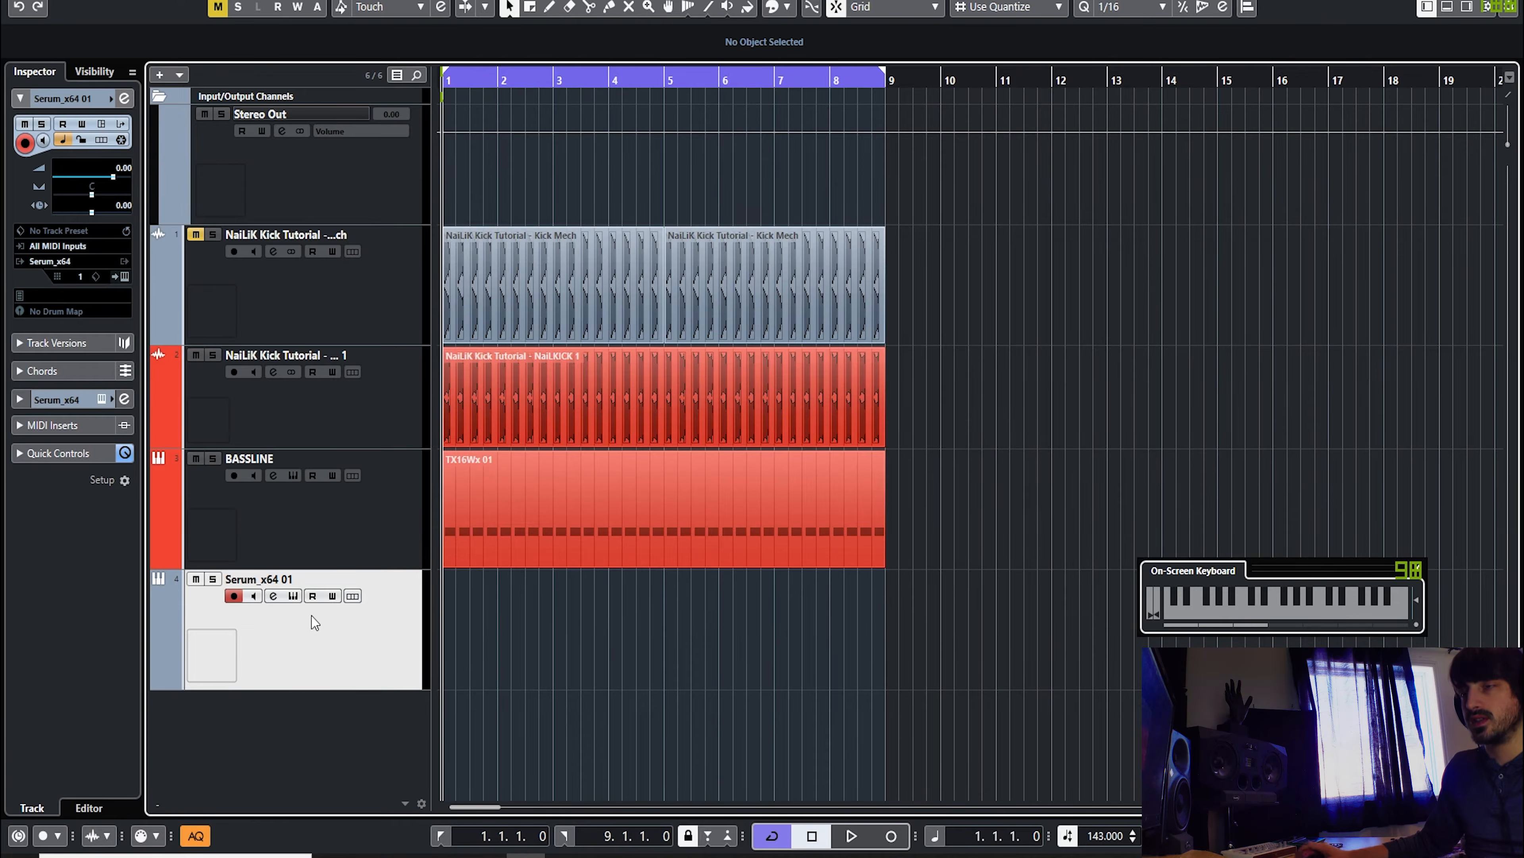
left_click(294, 596)
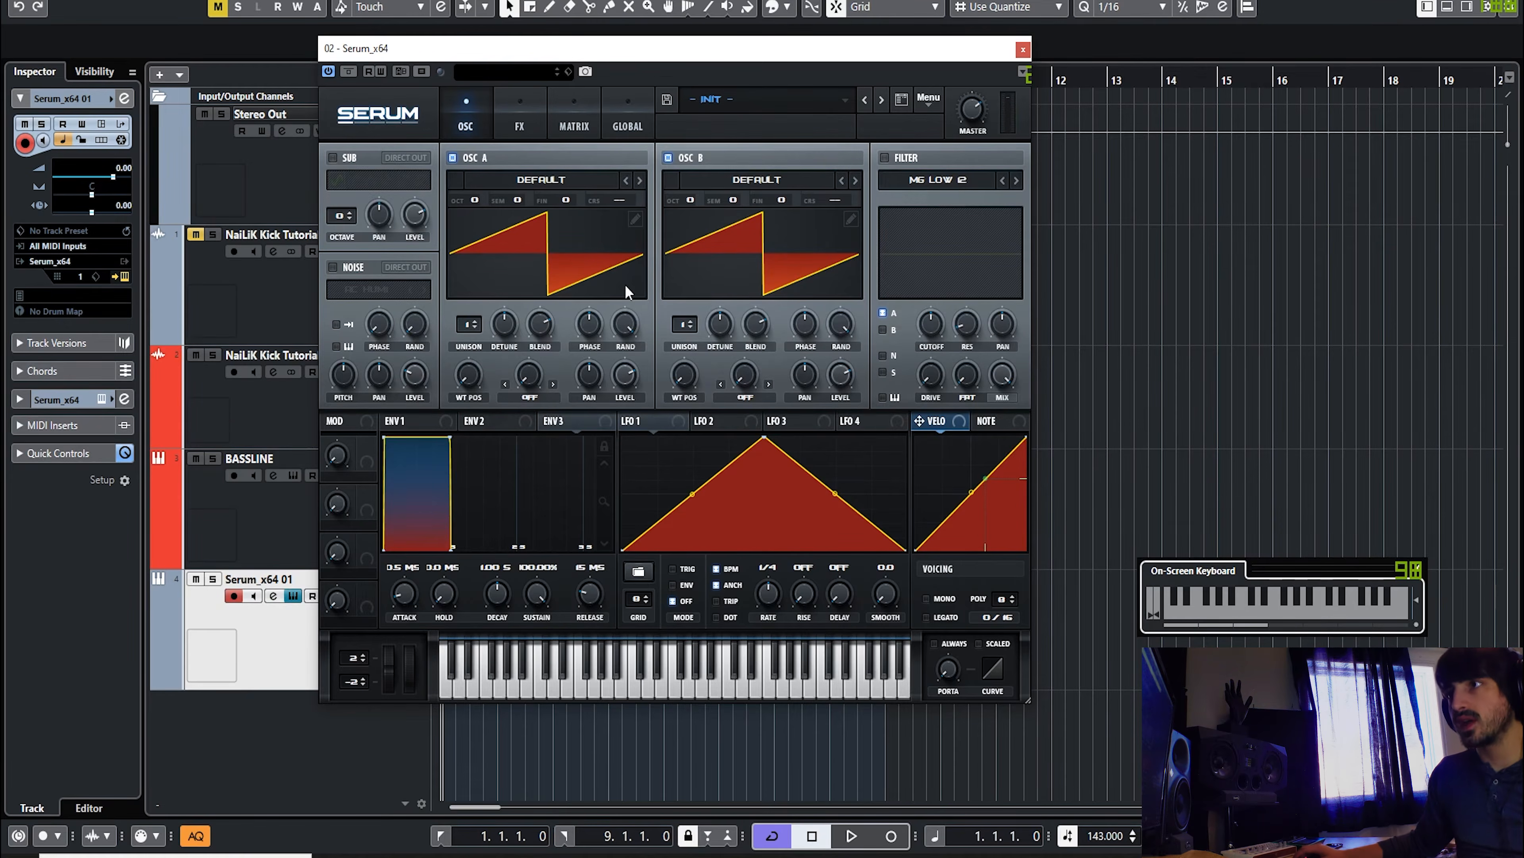
left_click(543, 182)
mouse_move(539, 196)
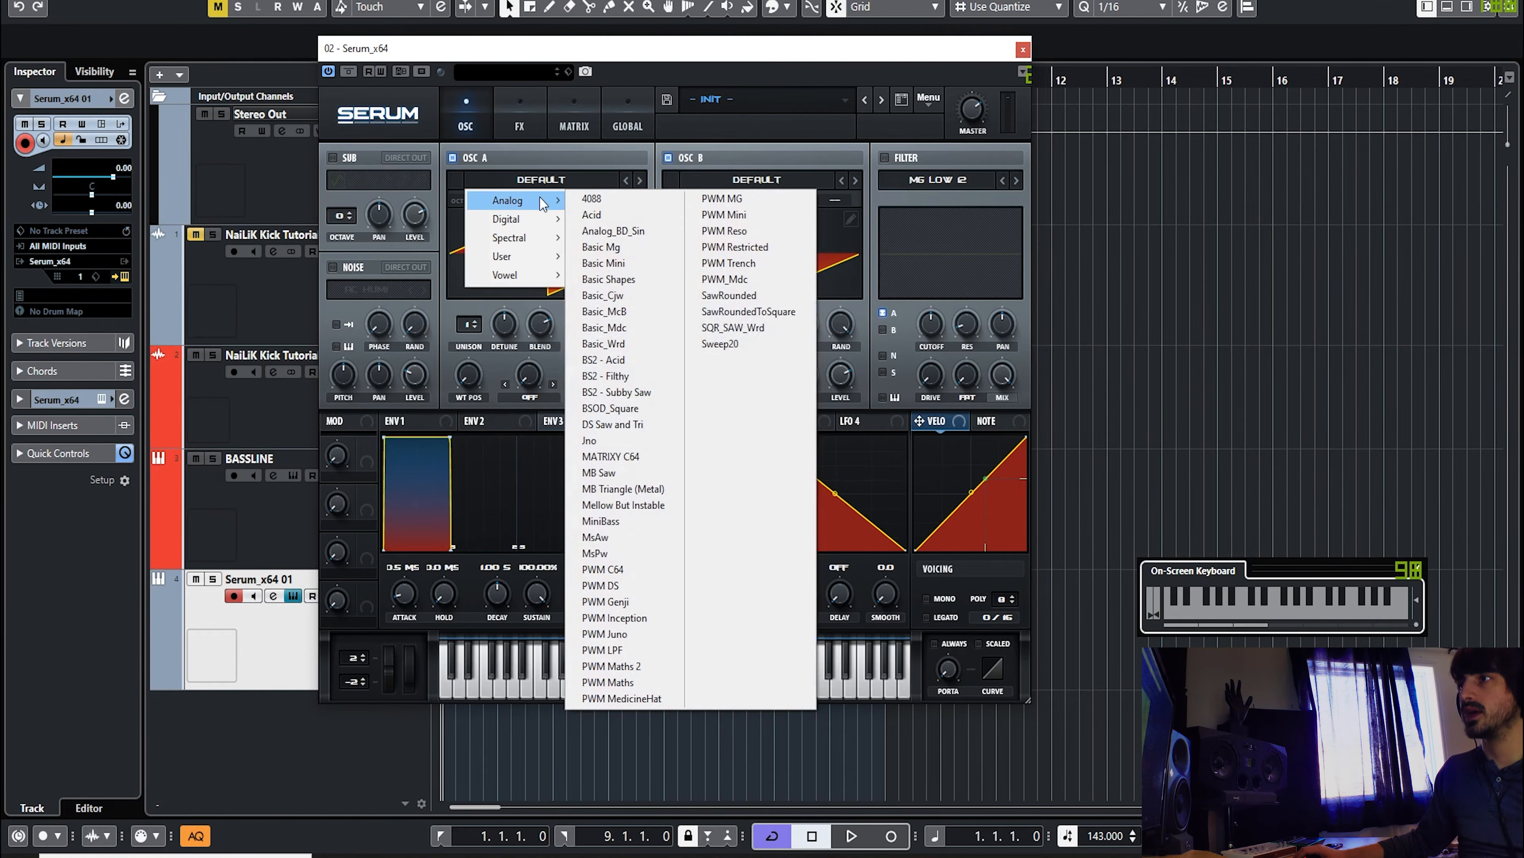
left_click(608, 279)
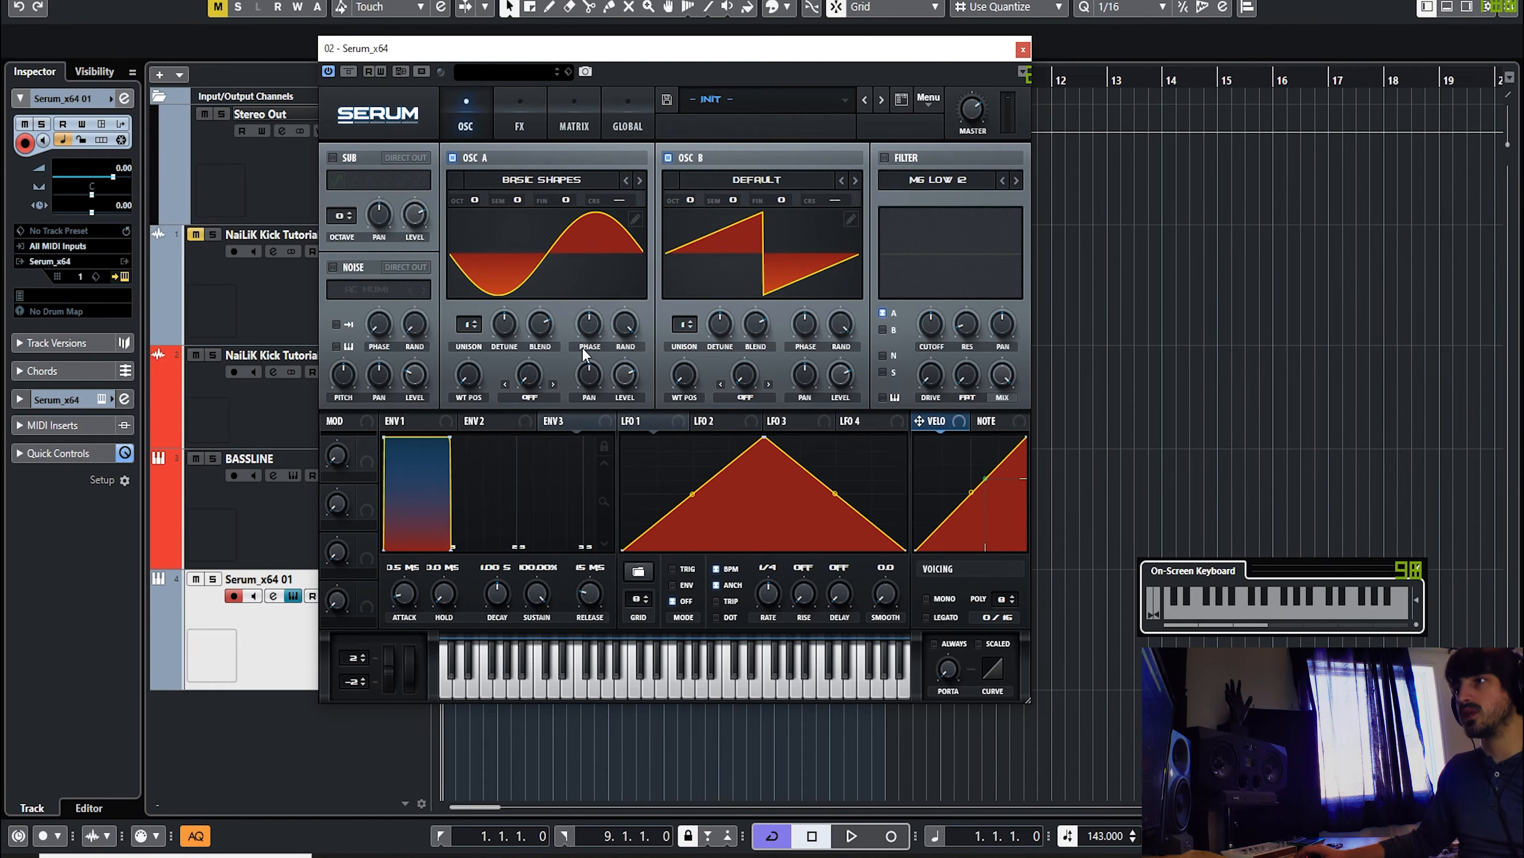
key("d")
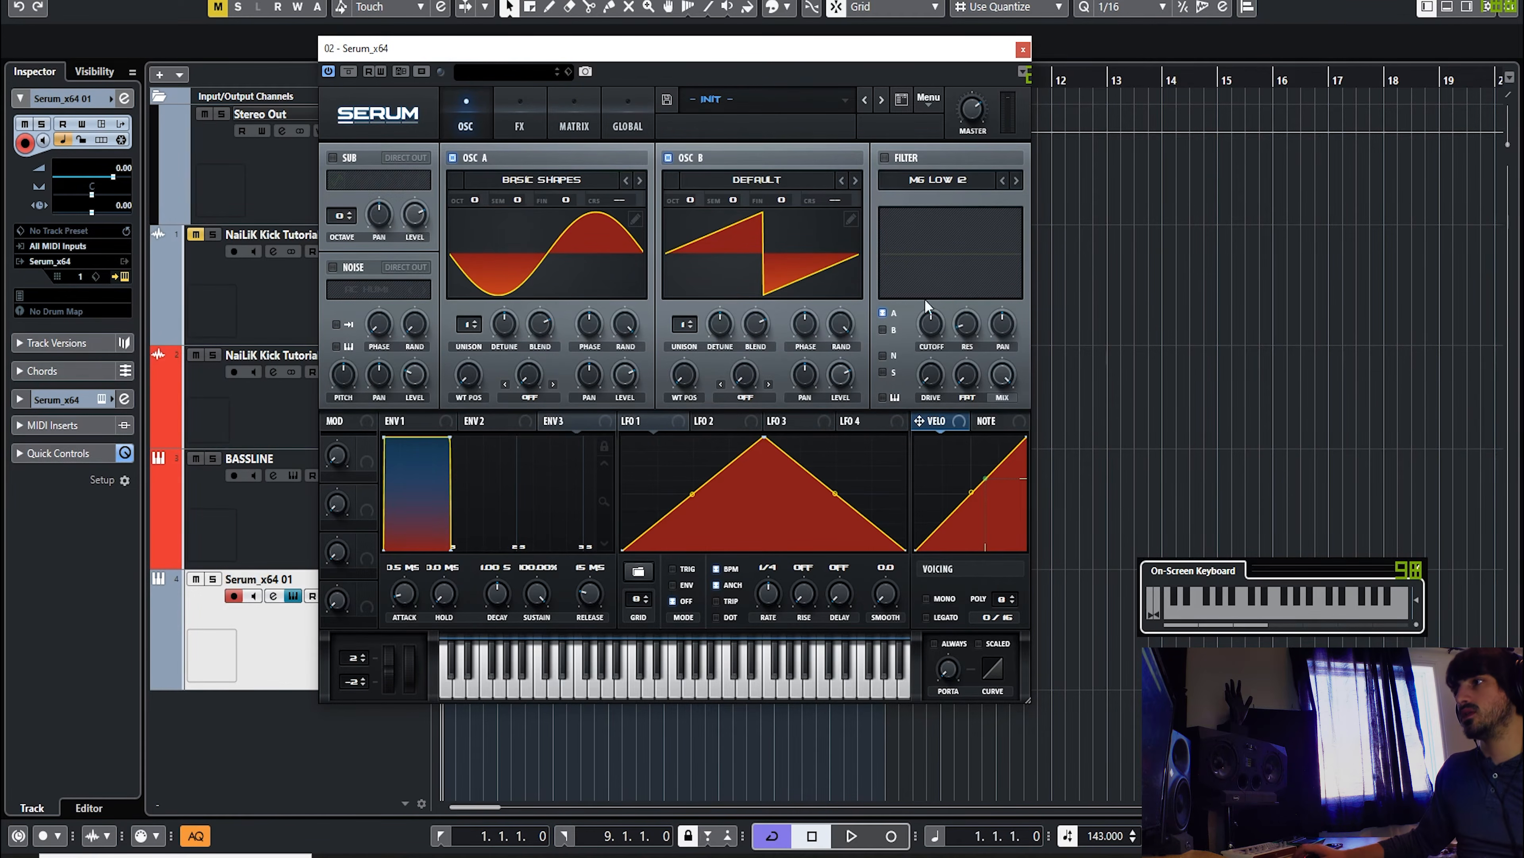
Step: Load the Spectral wavetable Squelchy FM 1 [SL] into oscillator B
left_click(761, 182)
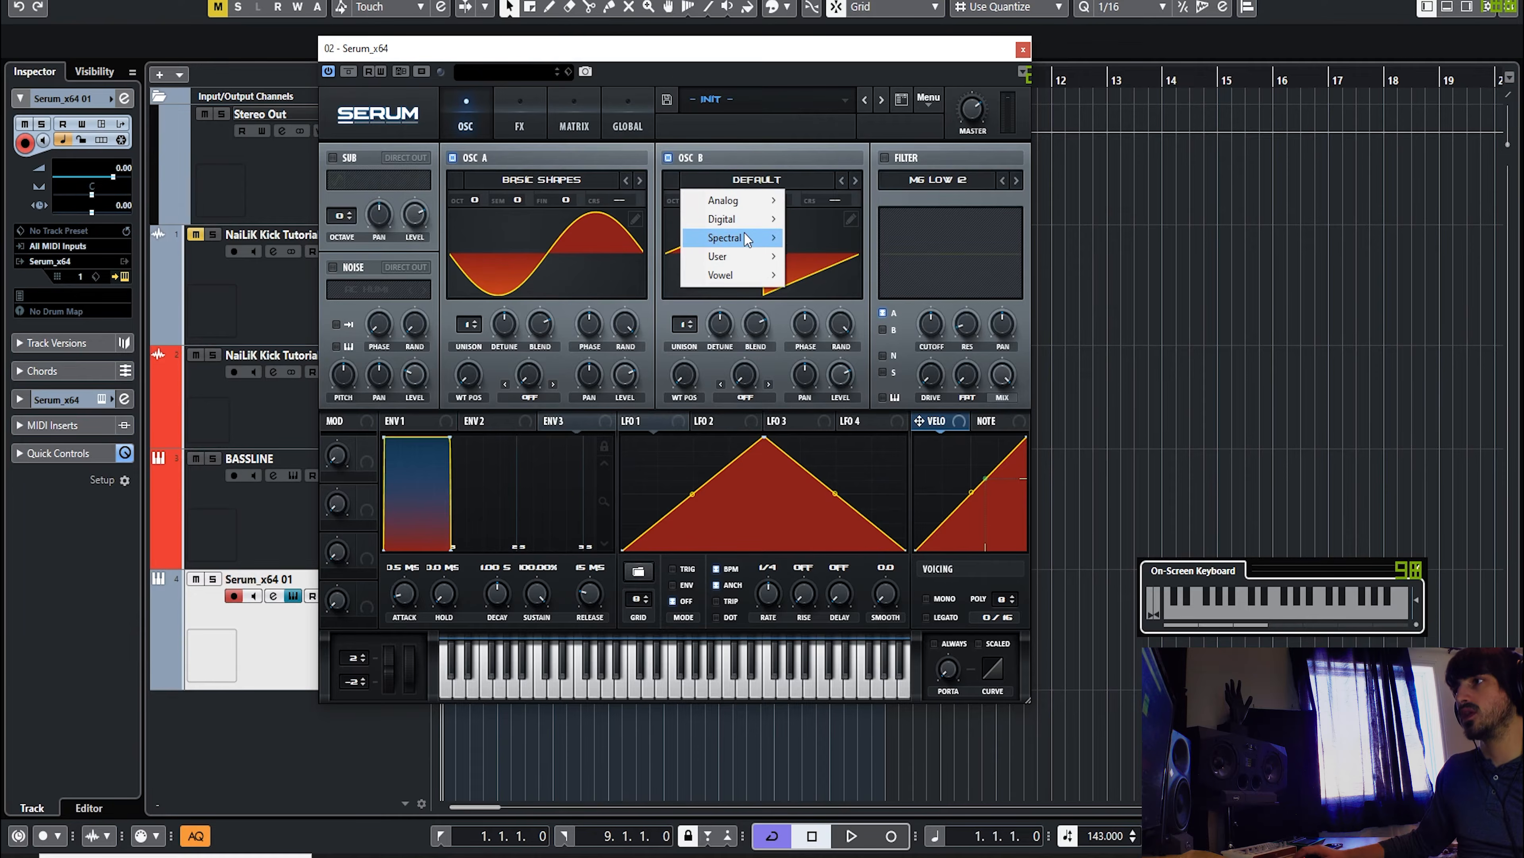
mouse_move(744, 235)
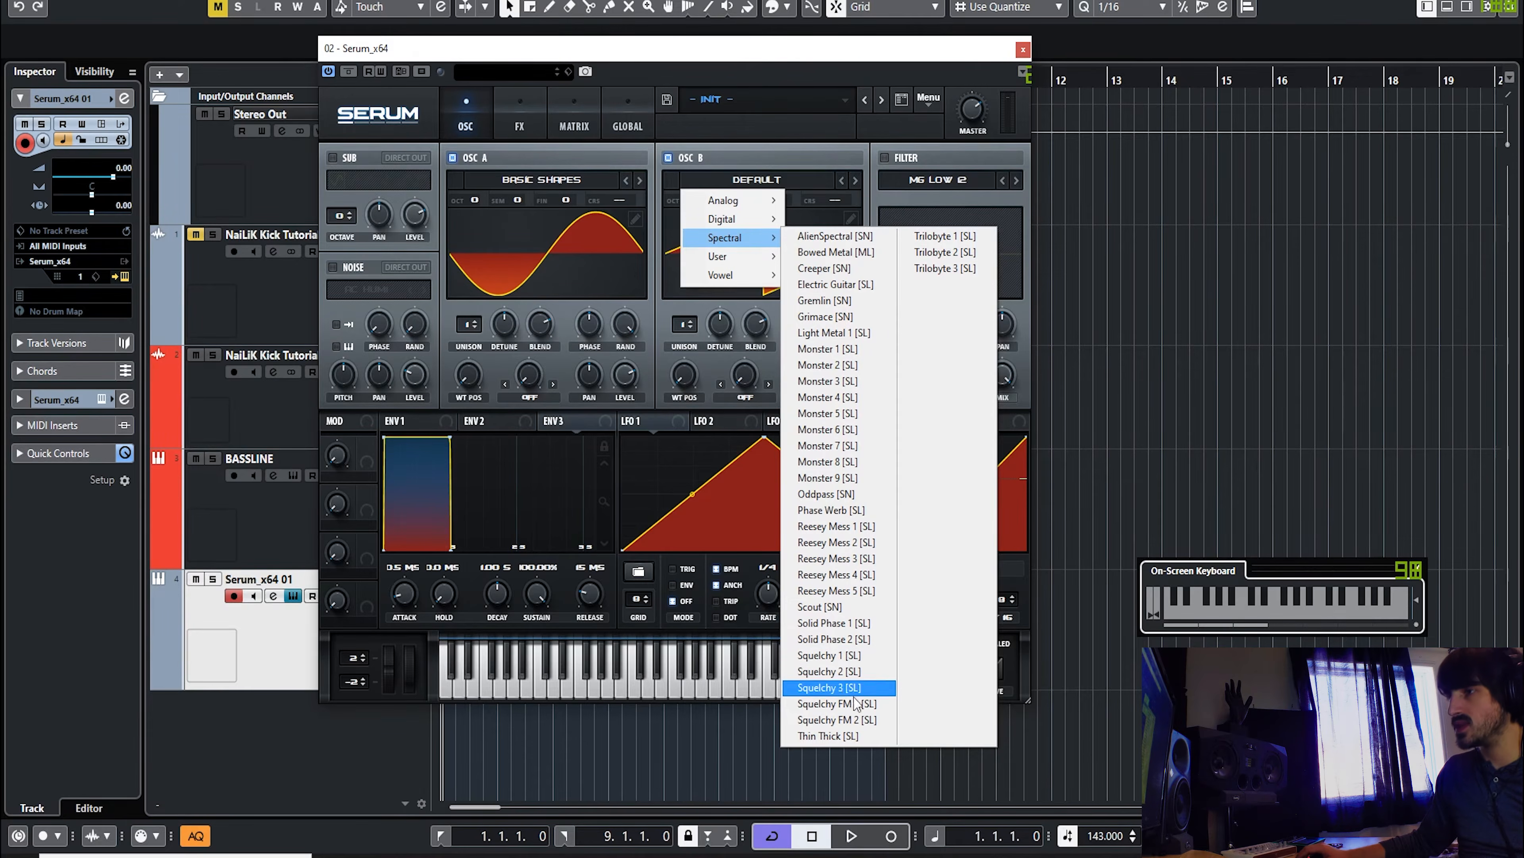
left_click(836, 703)
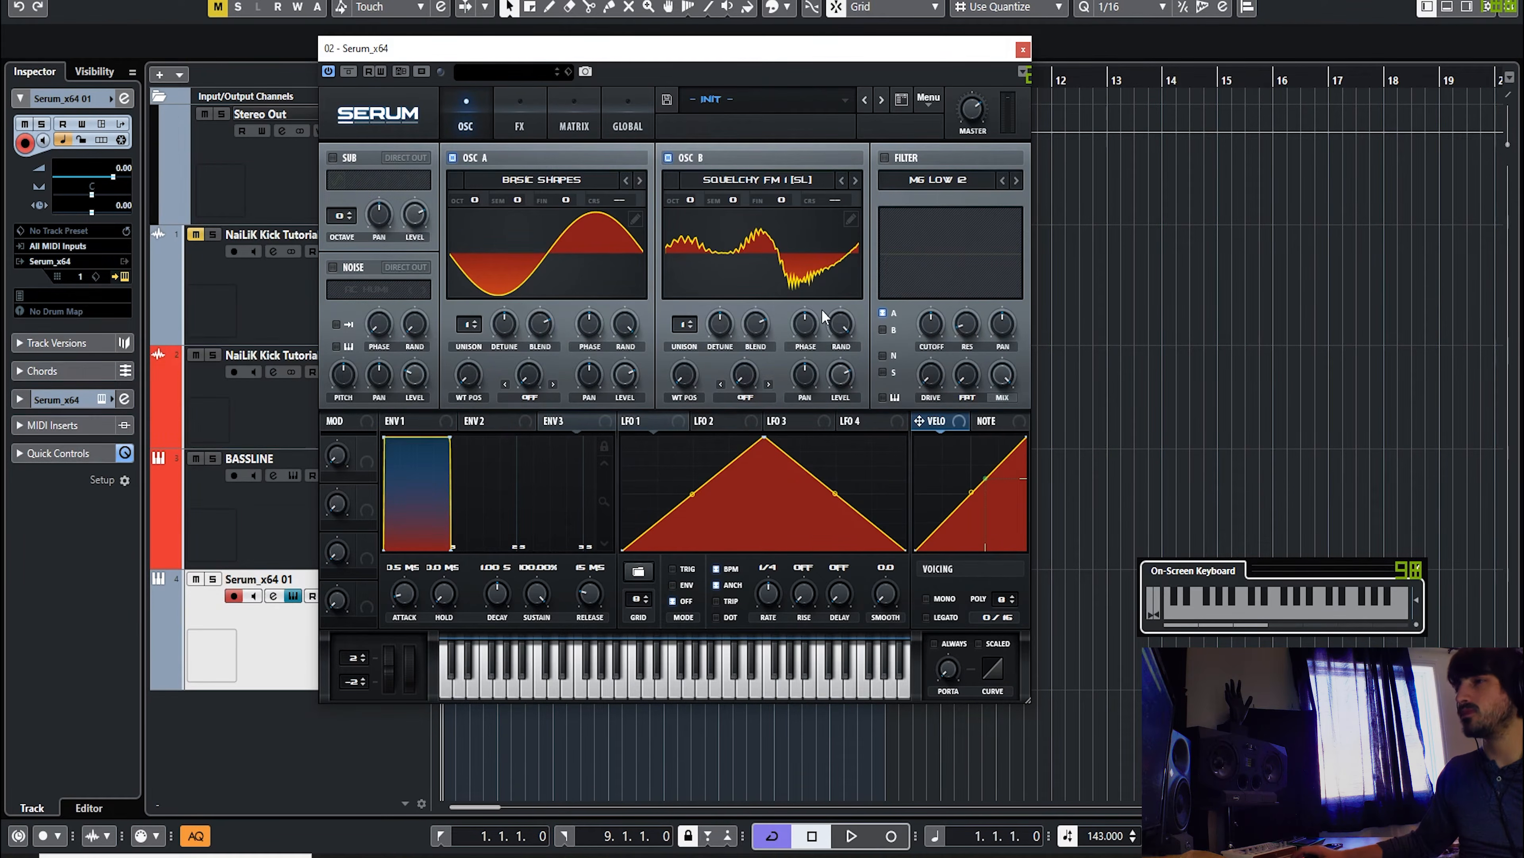
Step: Set oscillator A's warp mode to FM (from B)
left_click(540, 397)
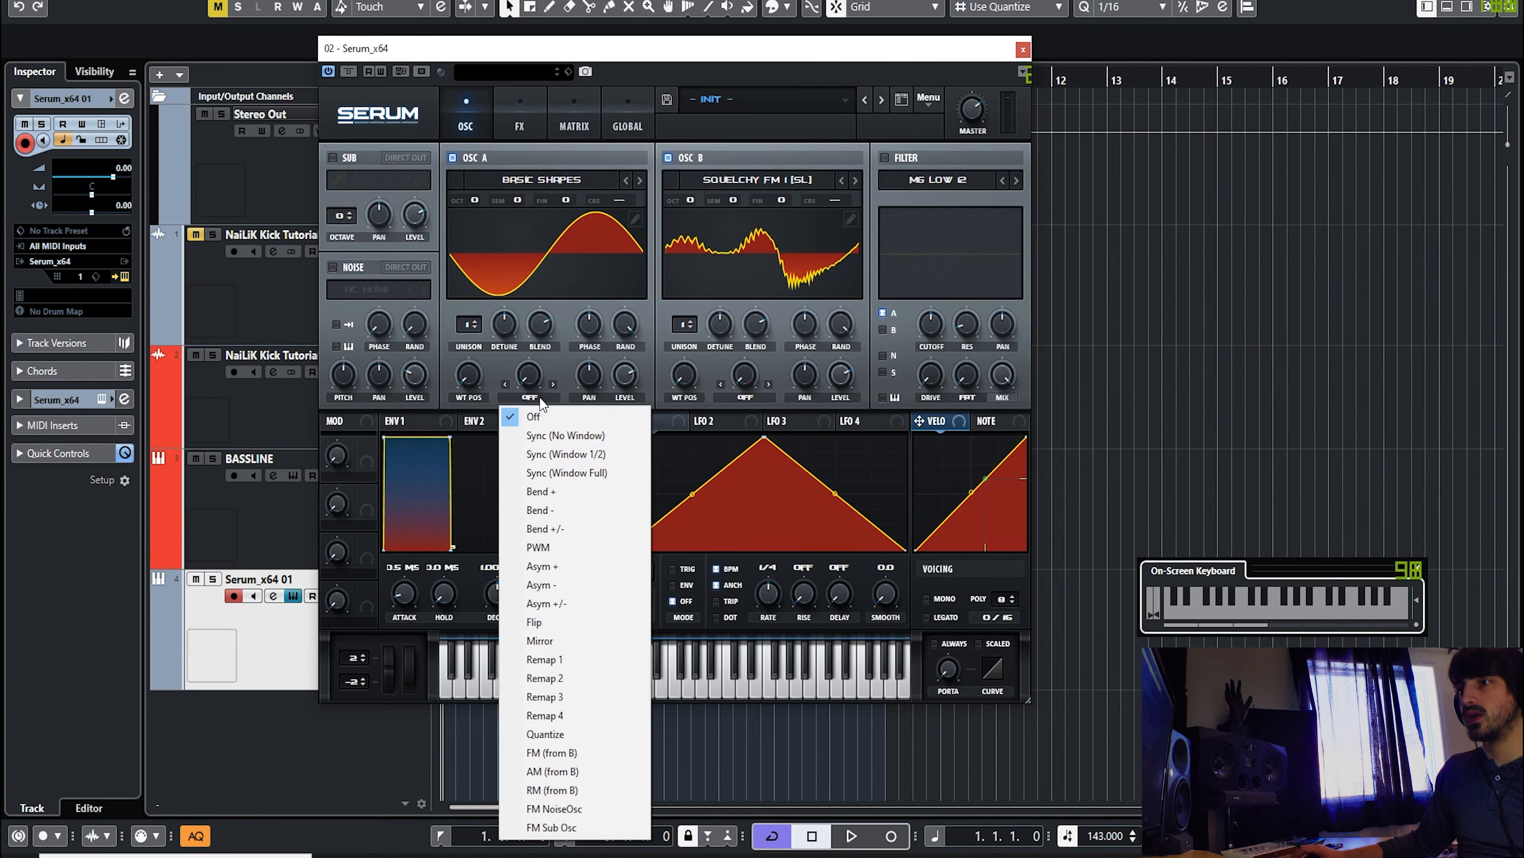
left_click(551, 349)
left_click(533, 394)
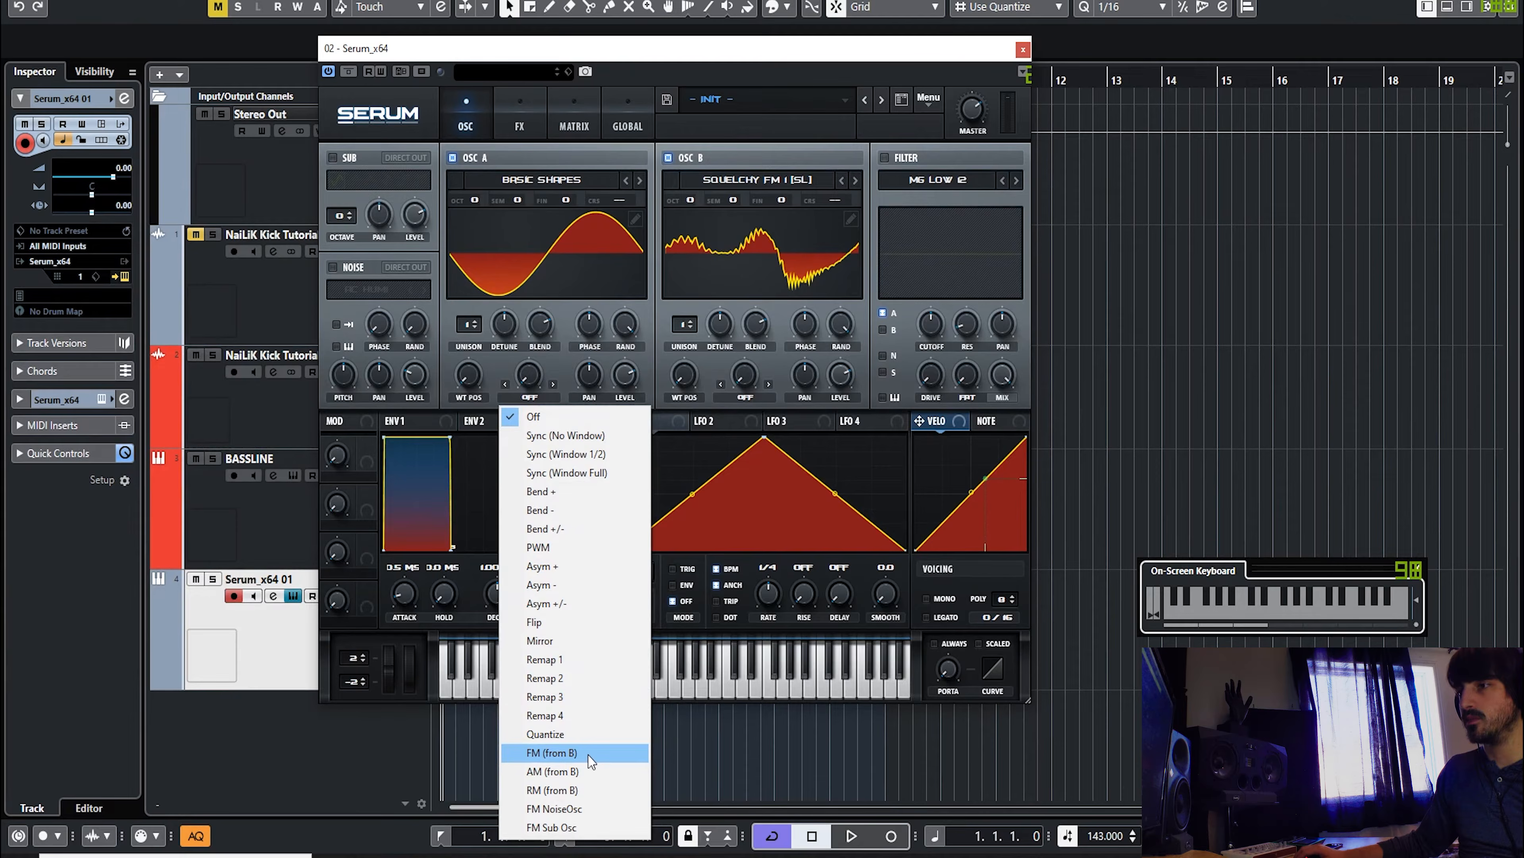
left_click(552, 752)
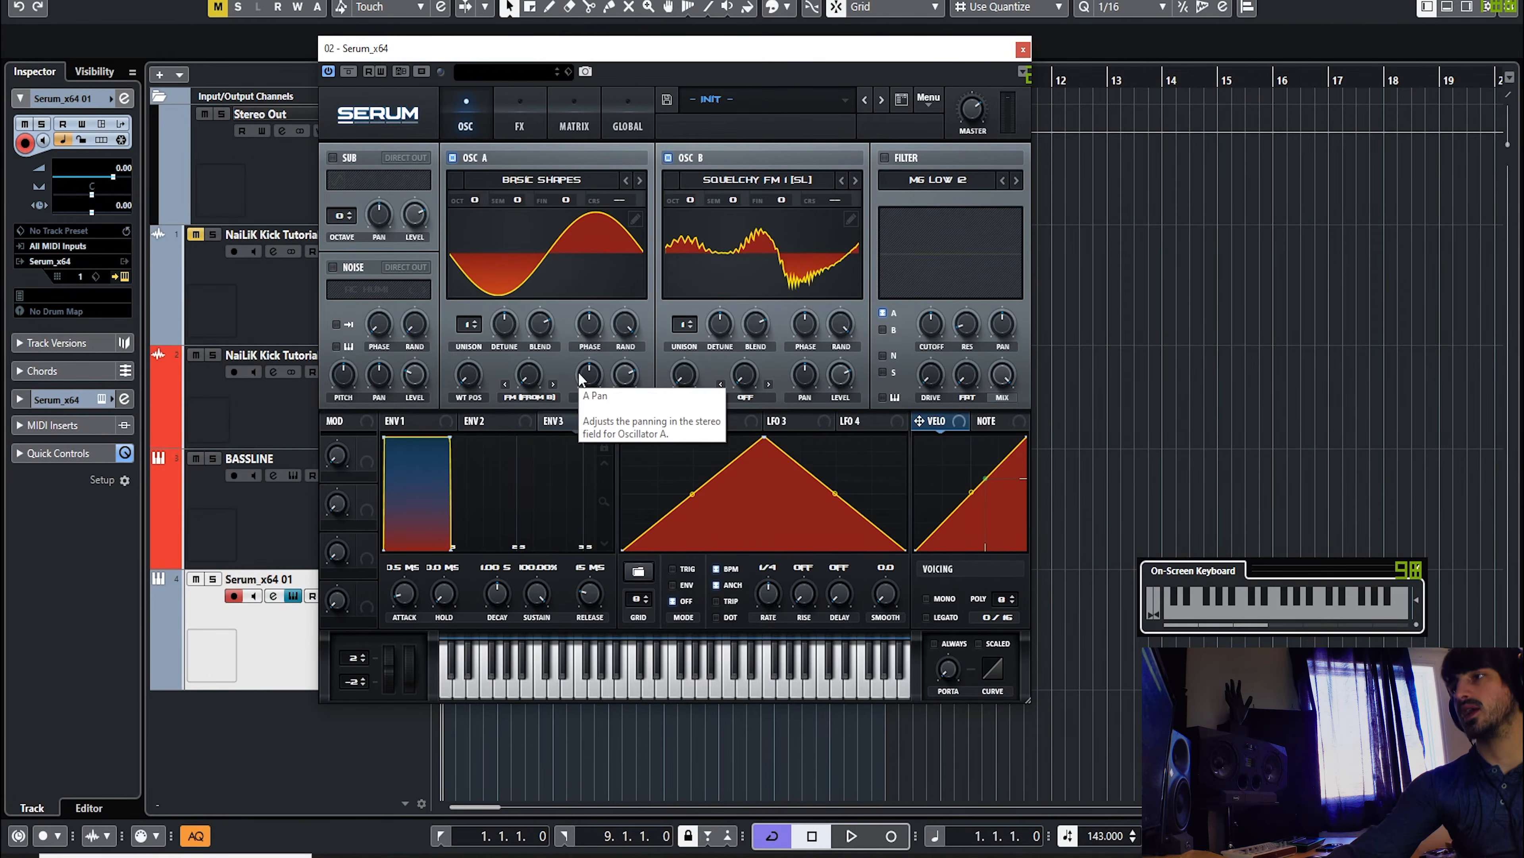
Step: Audition the patch with repeated notes on the on-screen keyboard, shifting its range upward
key("3")
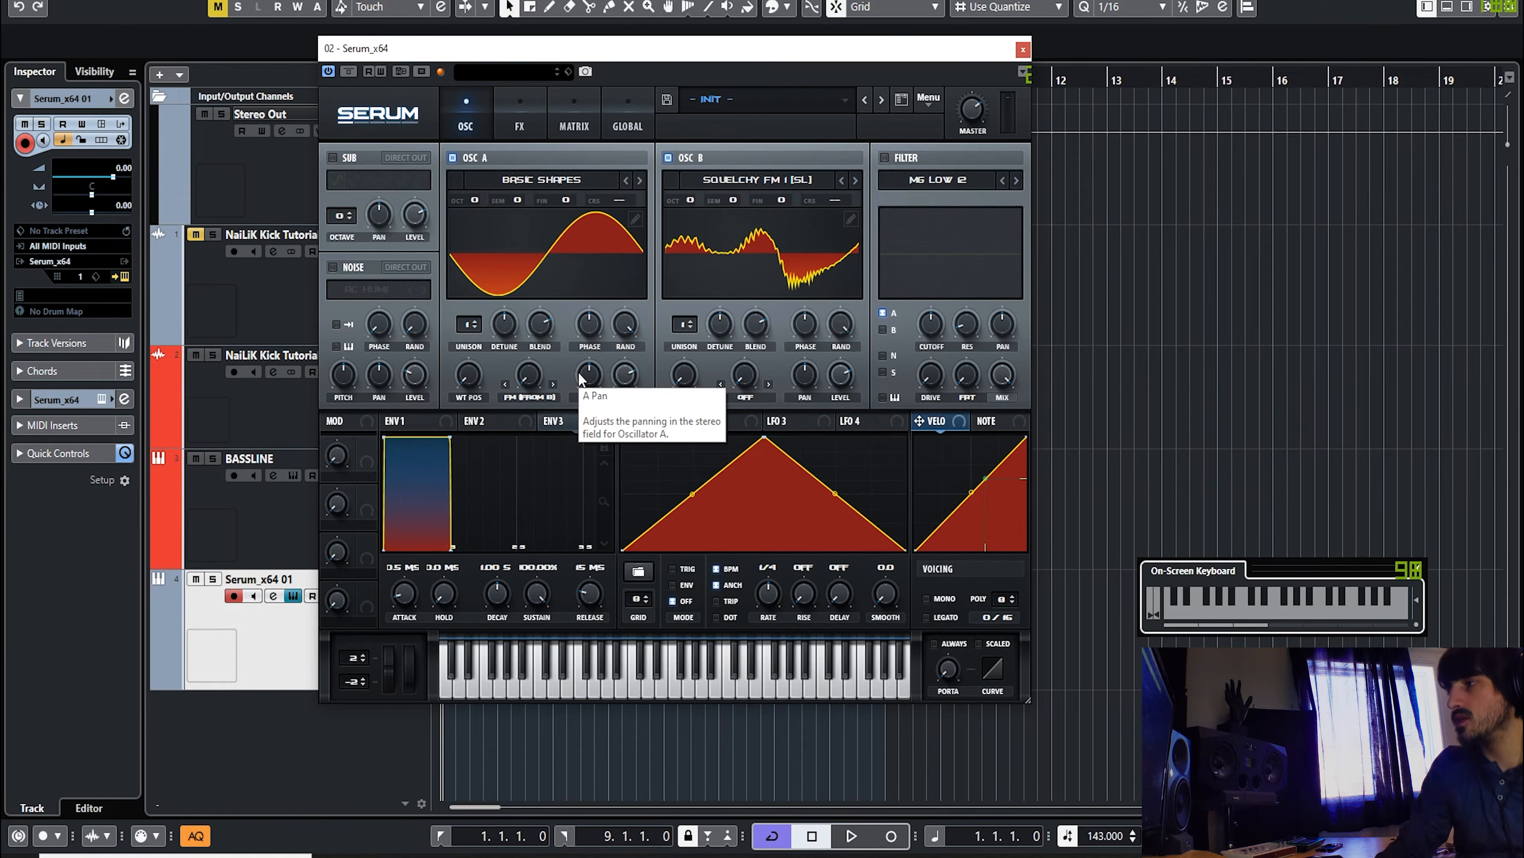
key("Right")
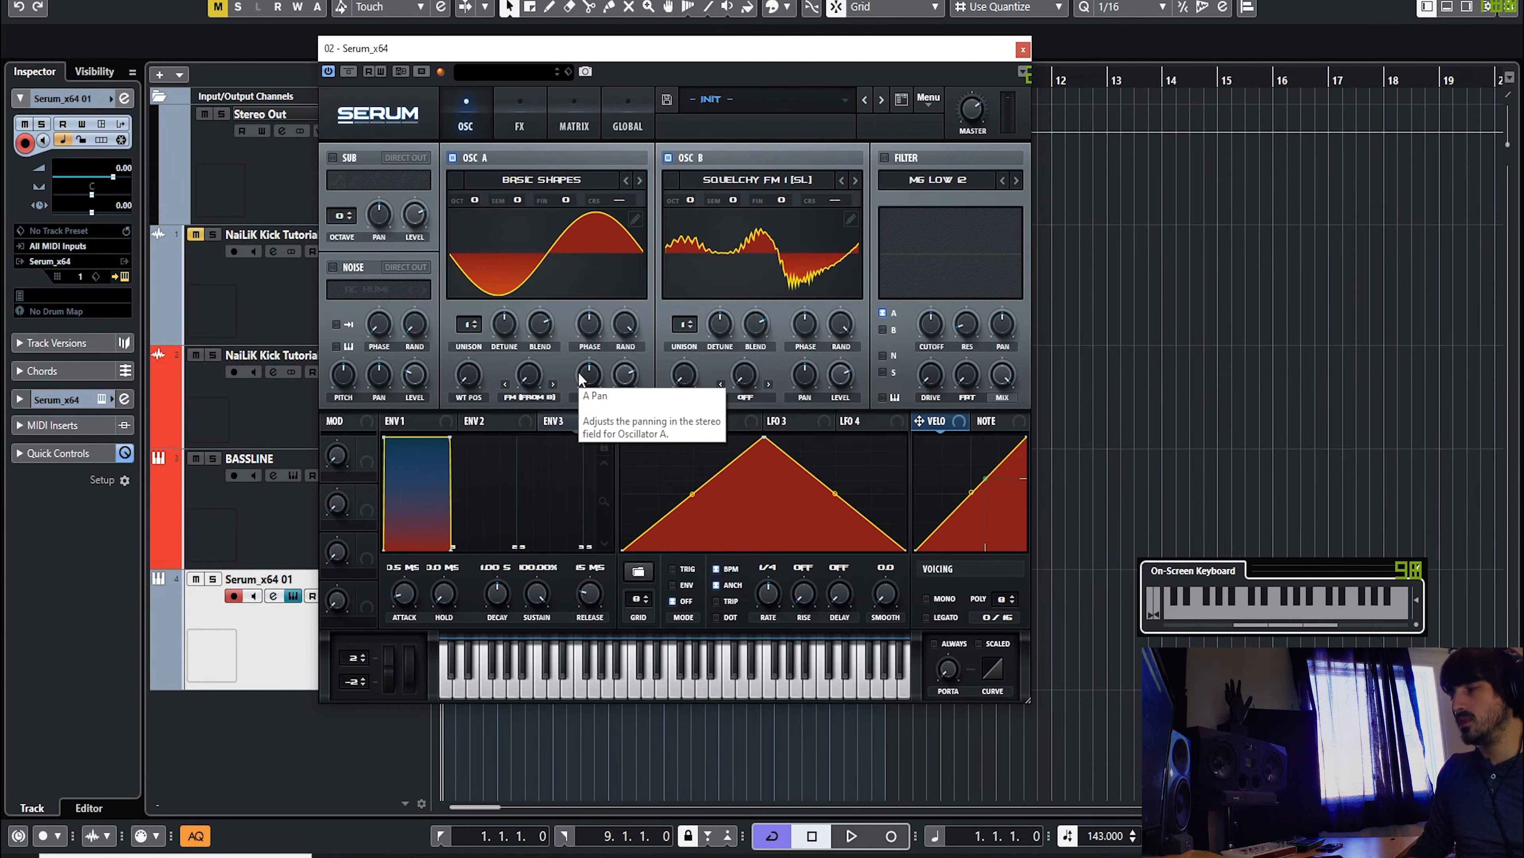
key("3")
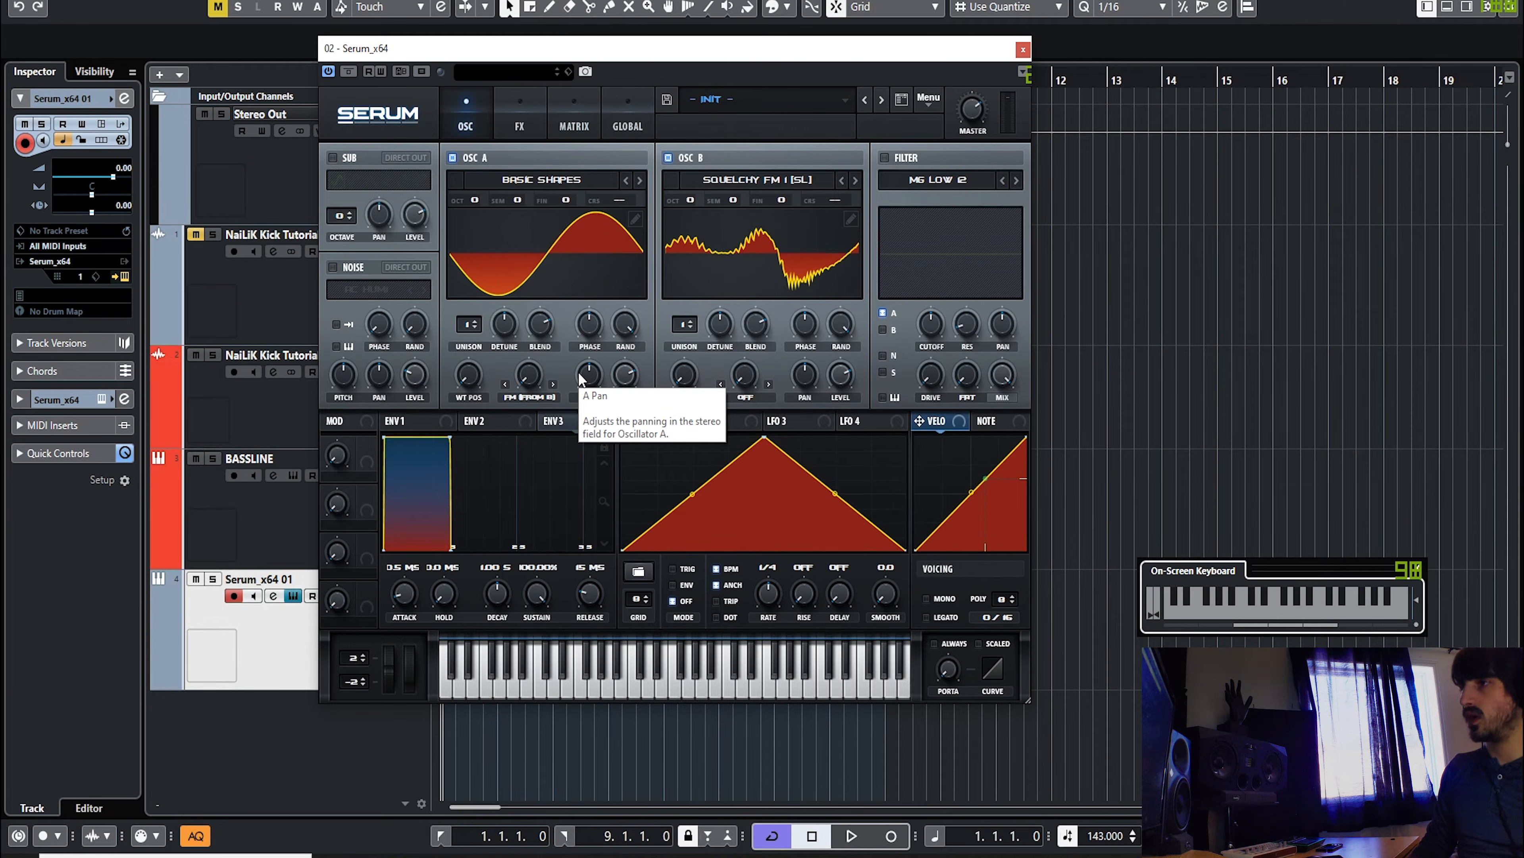
key("3")
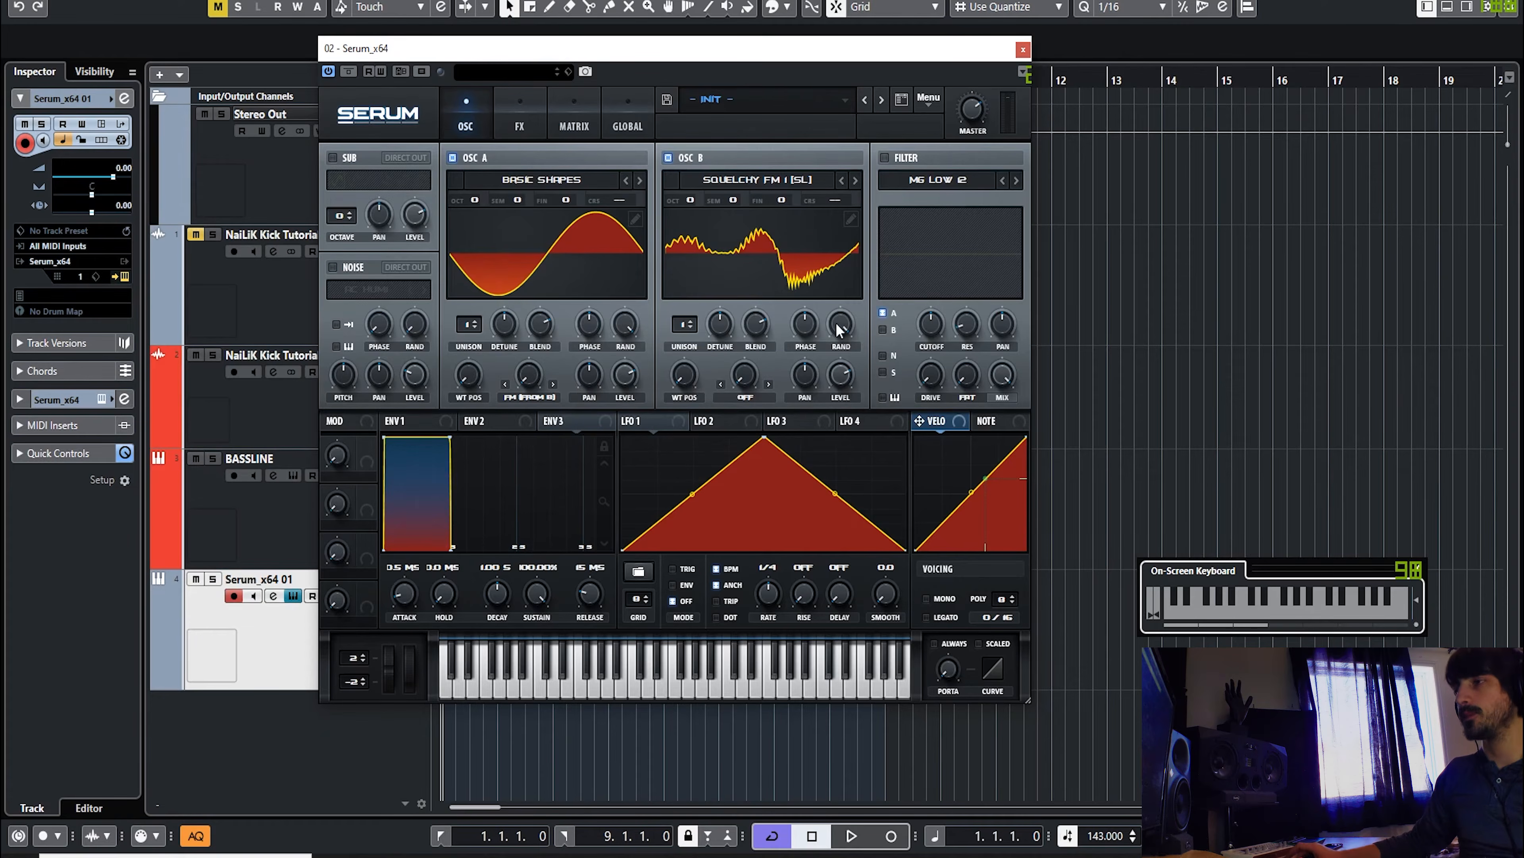
key("3")
key("3")
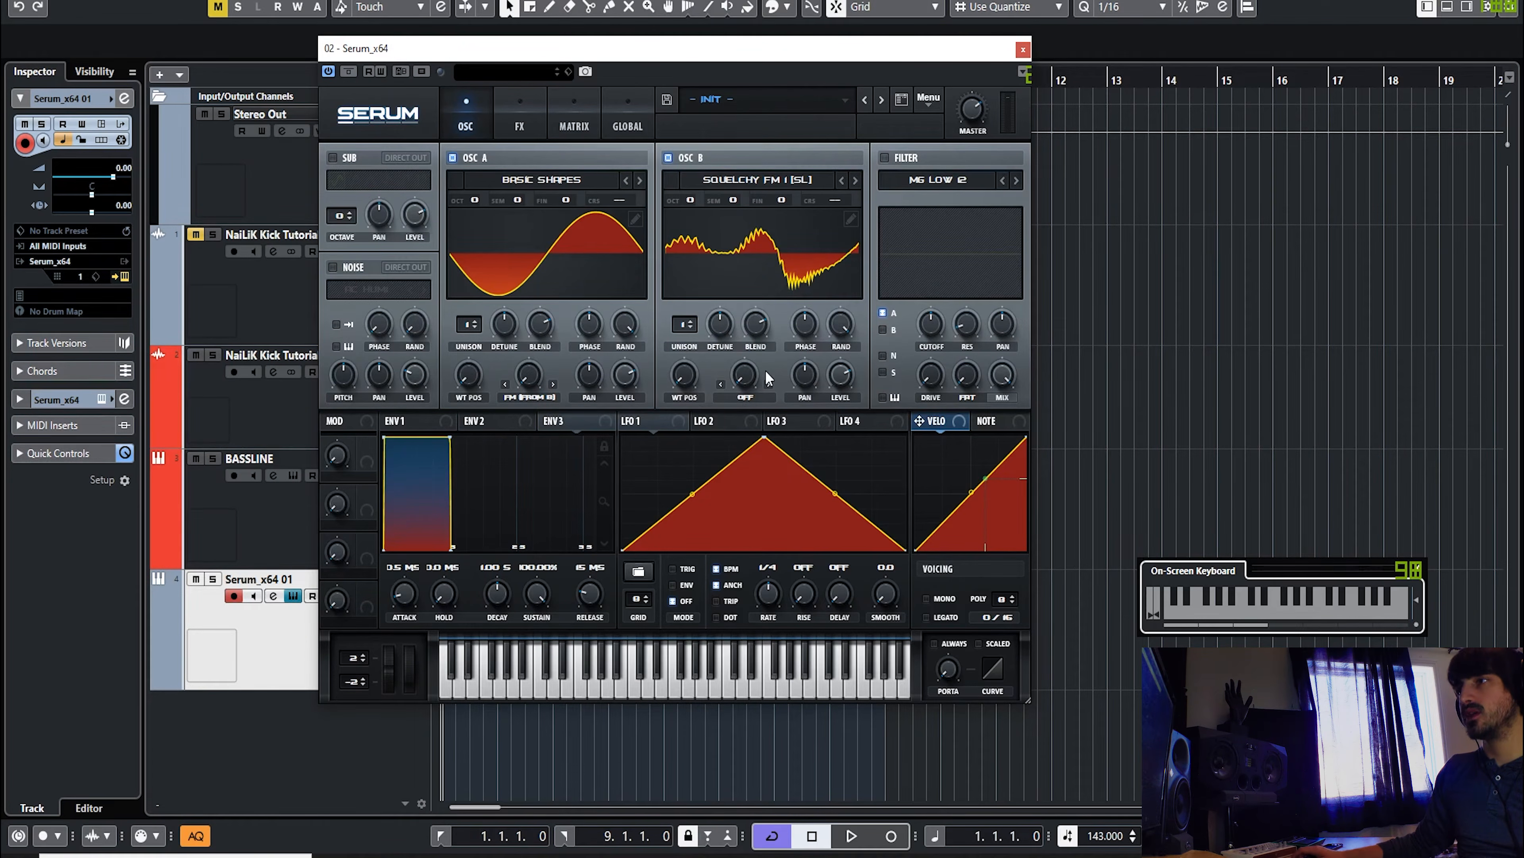
Step: Set oscillator B's warp mode to Asym + and adjust its warp amount to reshape the waveform
left_click(745, 397)
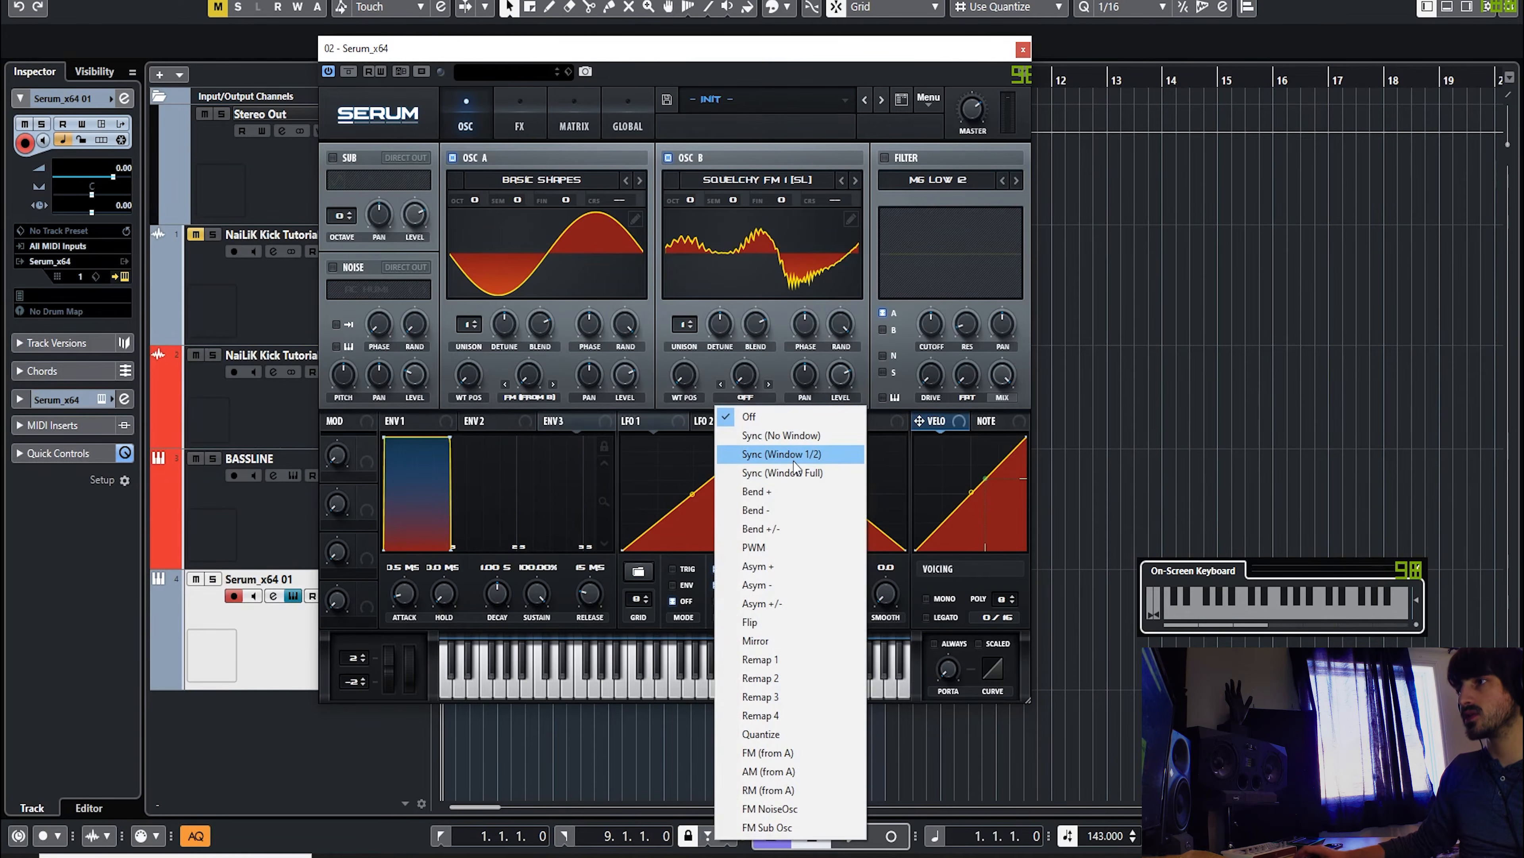
left_click(760, 567)
left_click_drag(749, 382, 812, 200)
left_click_drag(747, 381, 791, 223)
mouse_move(754, 379)
left_mouse_down()
mouse_move(747, 429)
mouse_move(754, 380)
left_mouse_up()
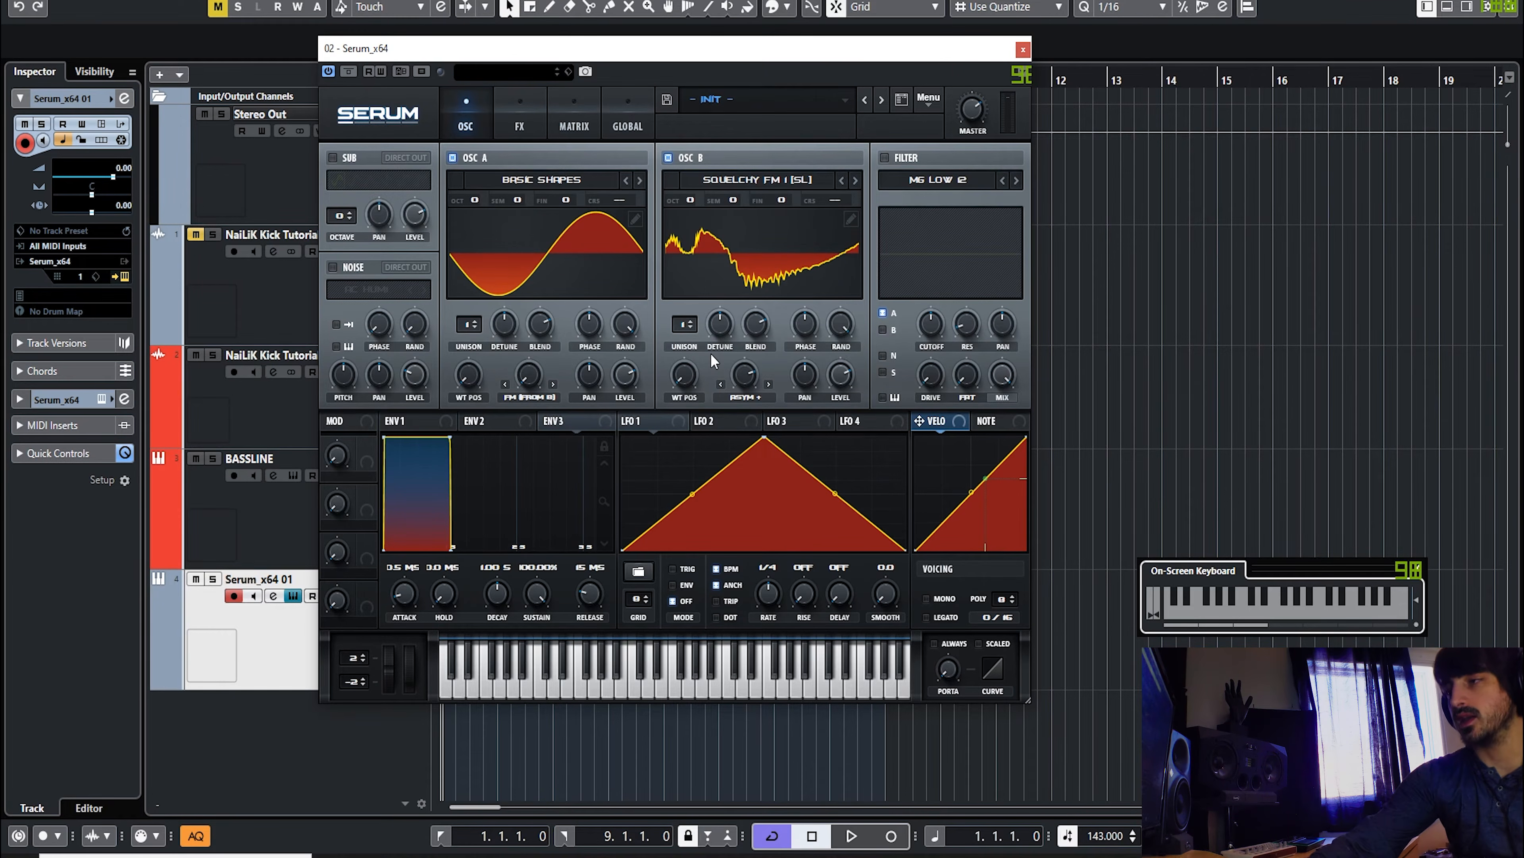
Step: Shift oscillator B's wavetable position, and enable the filter with both oscillators A and B routed through it
left_click_drag(688, 380, 691, 369)
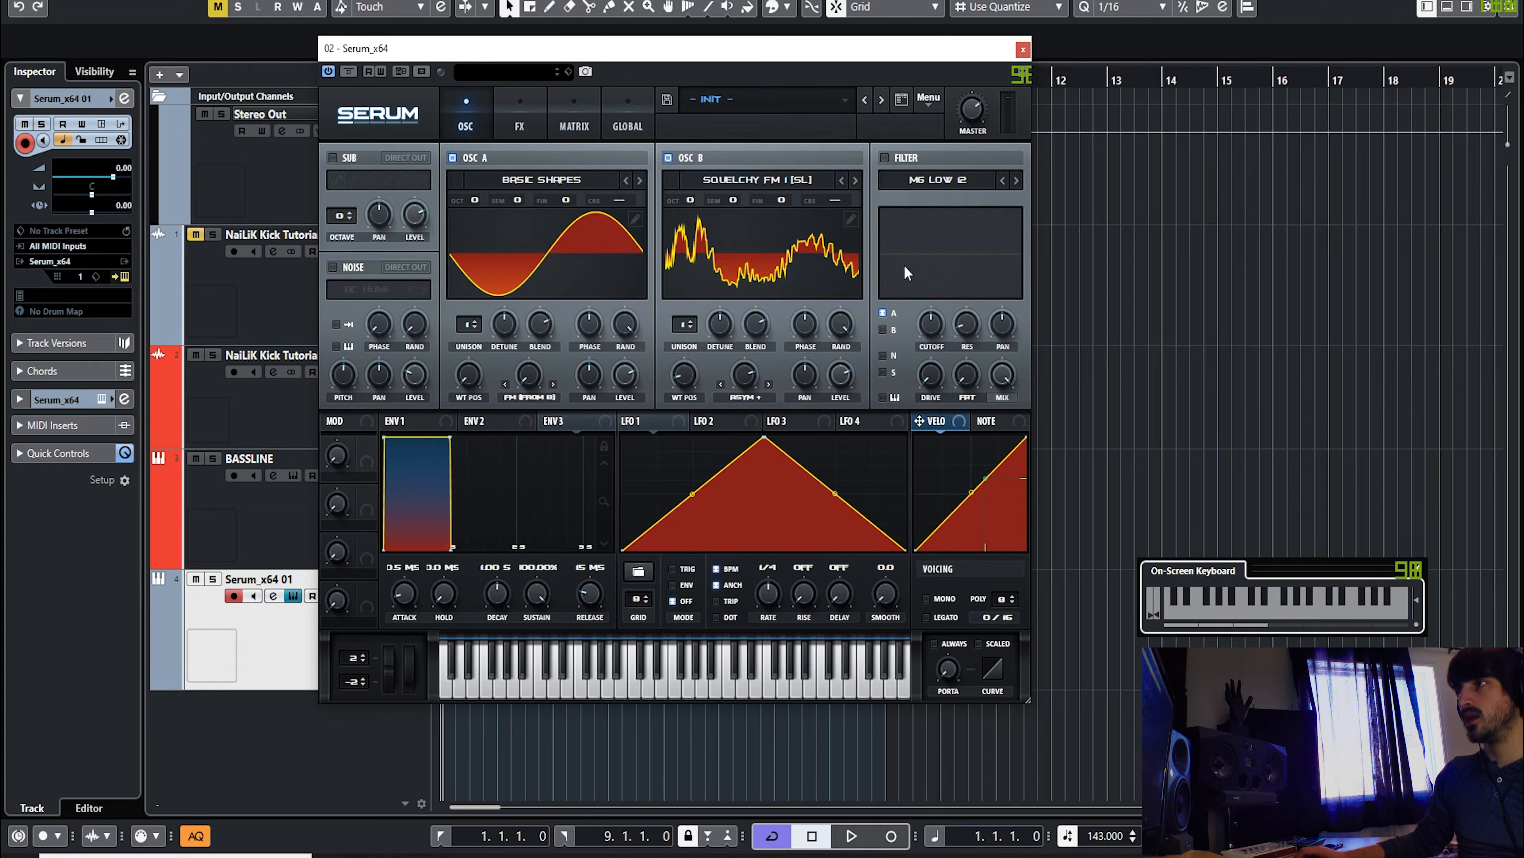
left_click(885, 157)
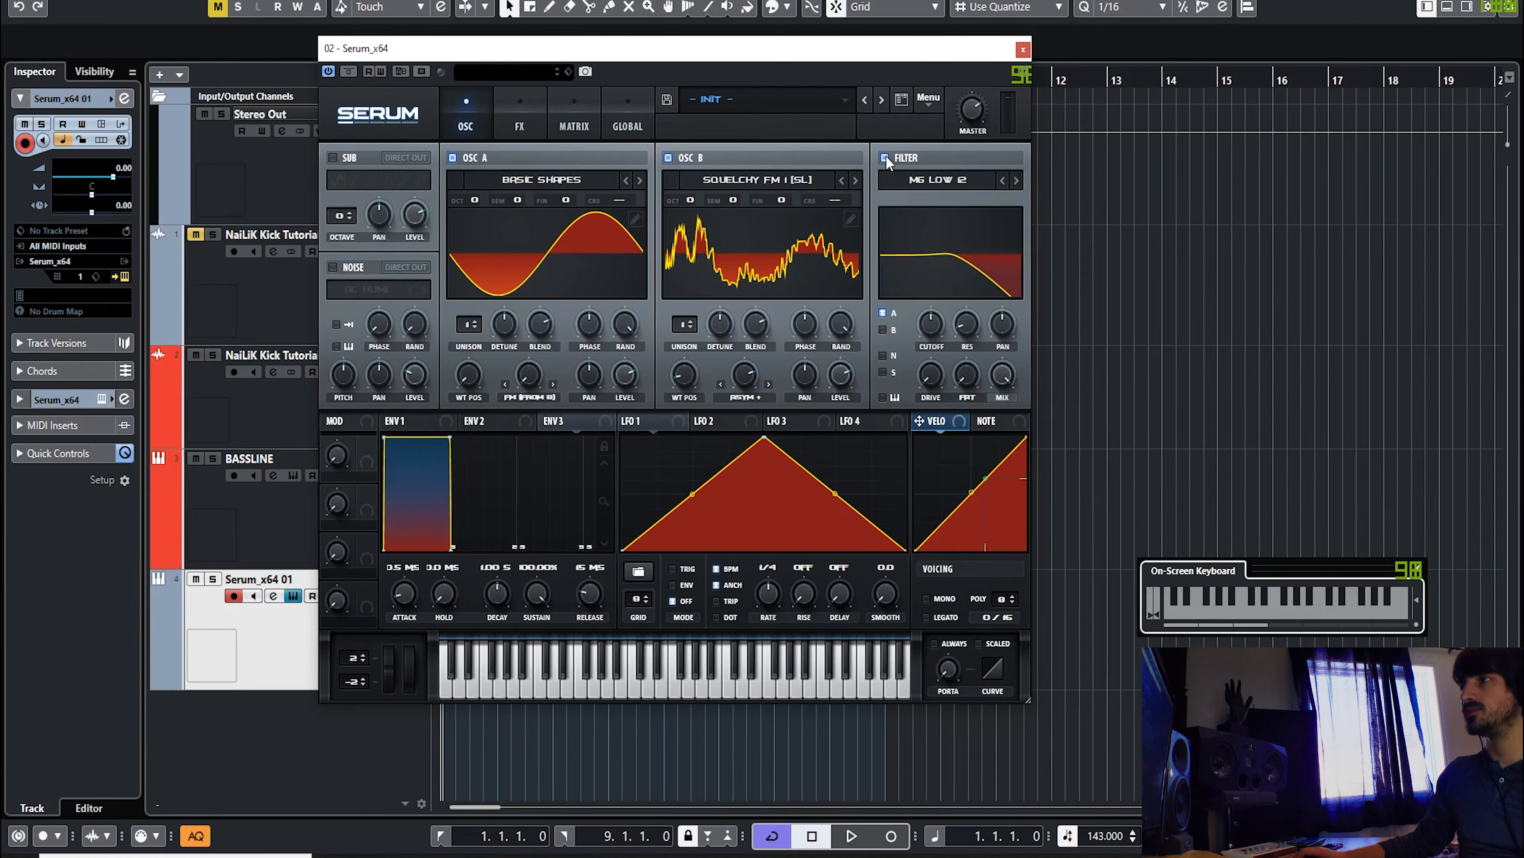
left_click(883, 329)
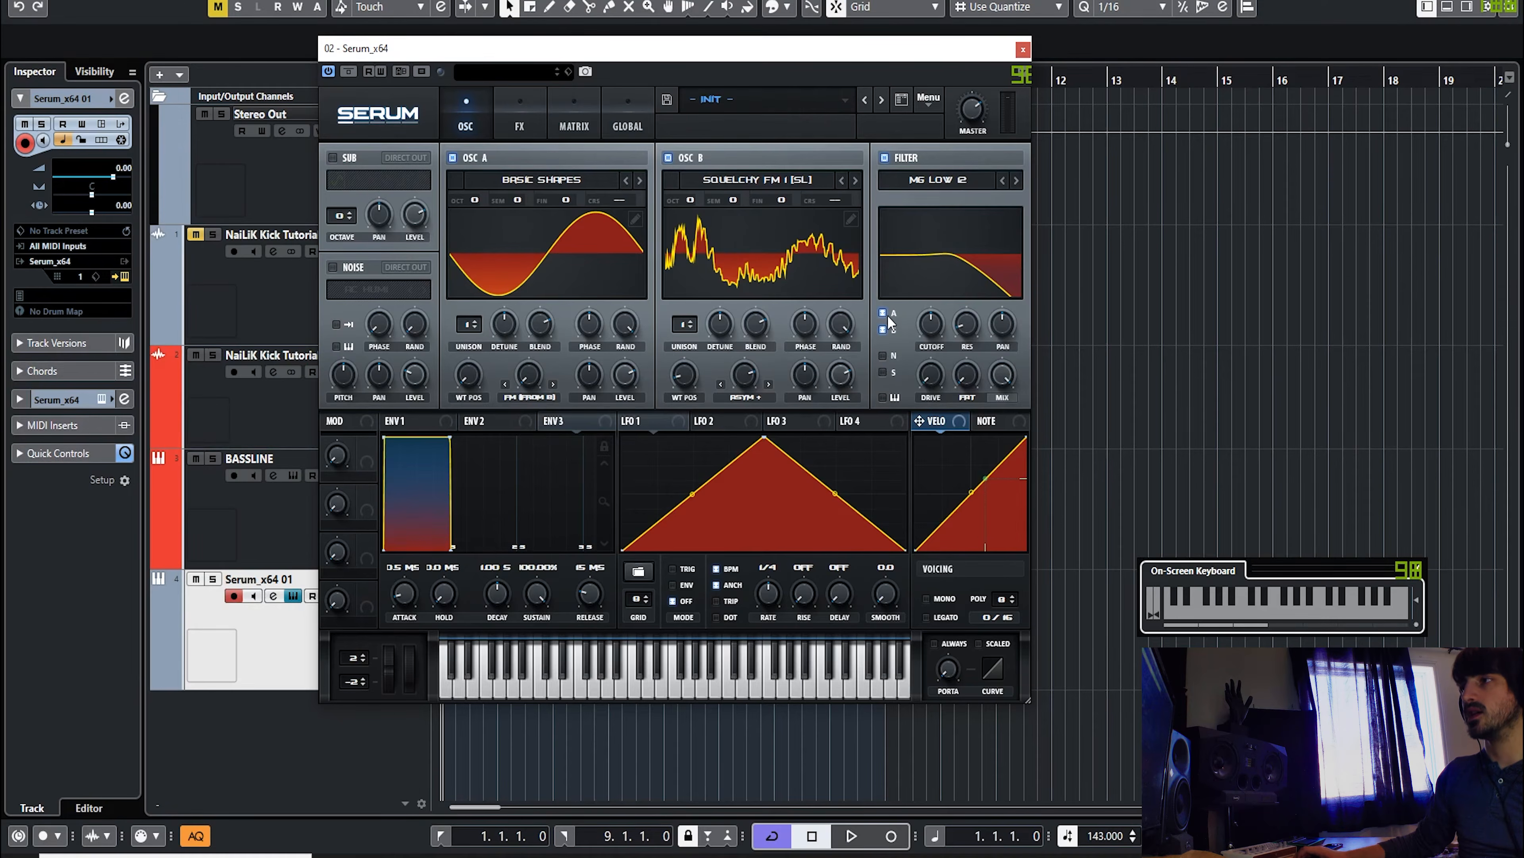
left_click(881, 327)
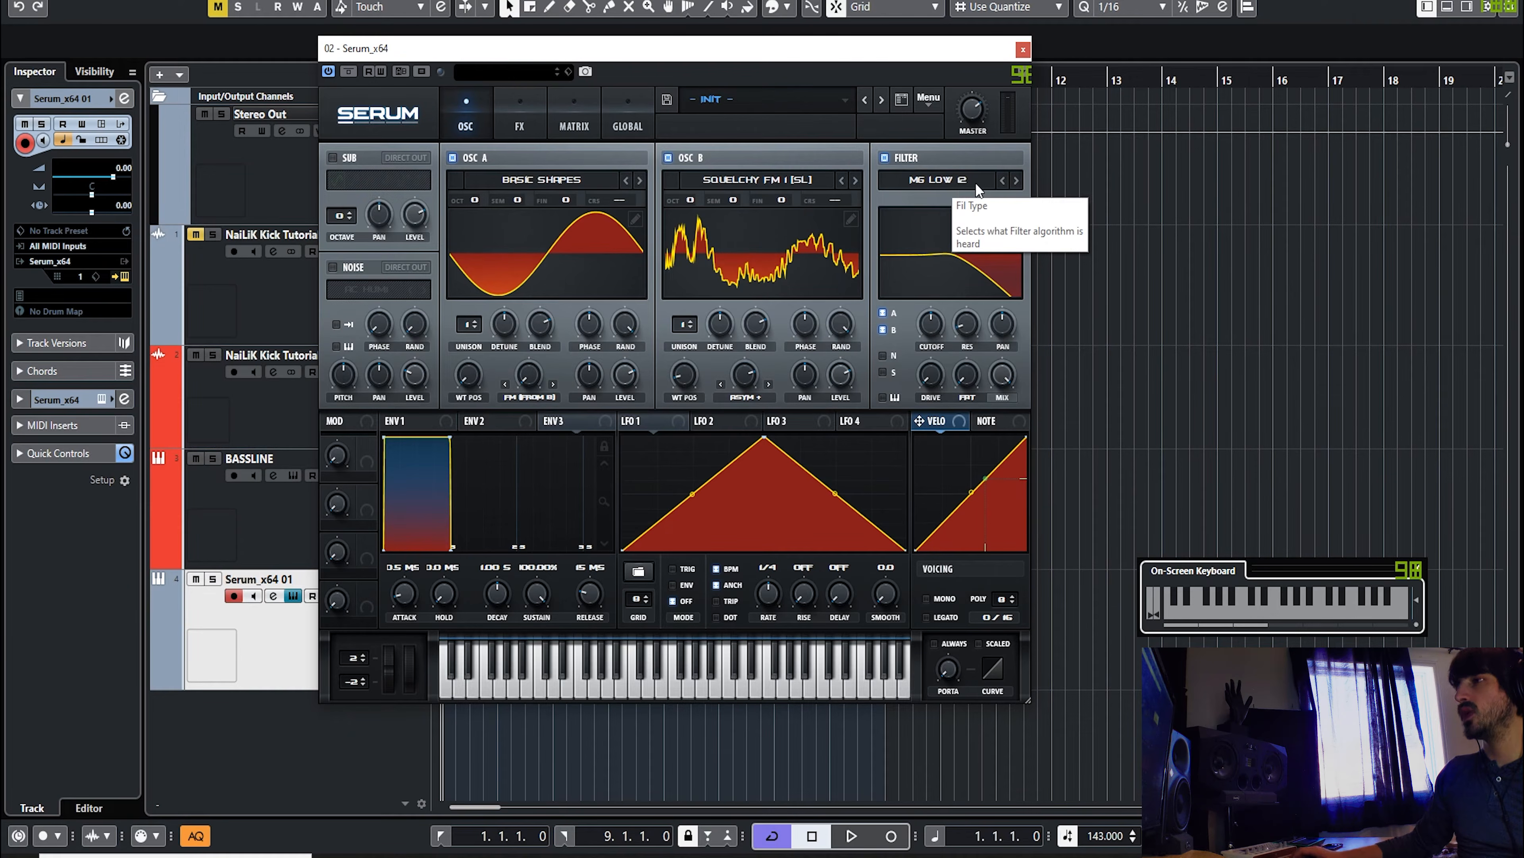
Step: Set the filter type to MG Low 24 and lower its cutoff to the minimum
left_click(1017, 181)
left_click(1016, 181)
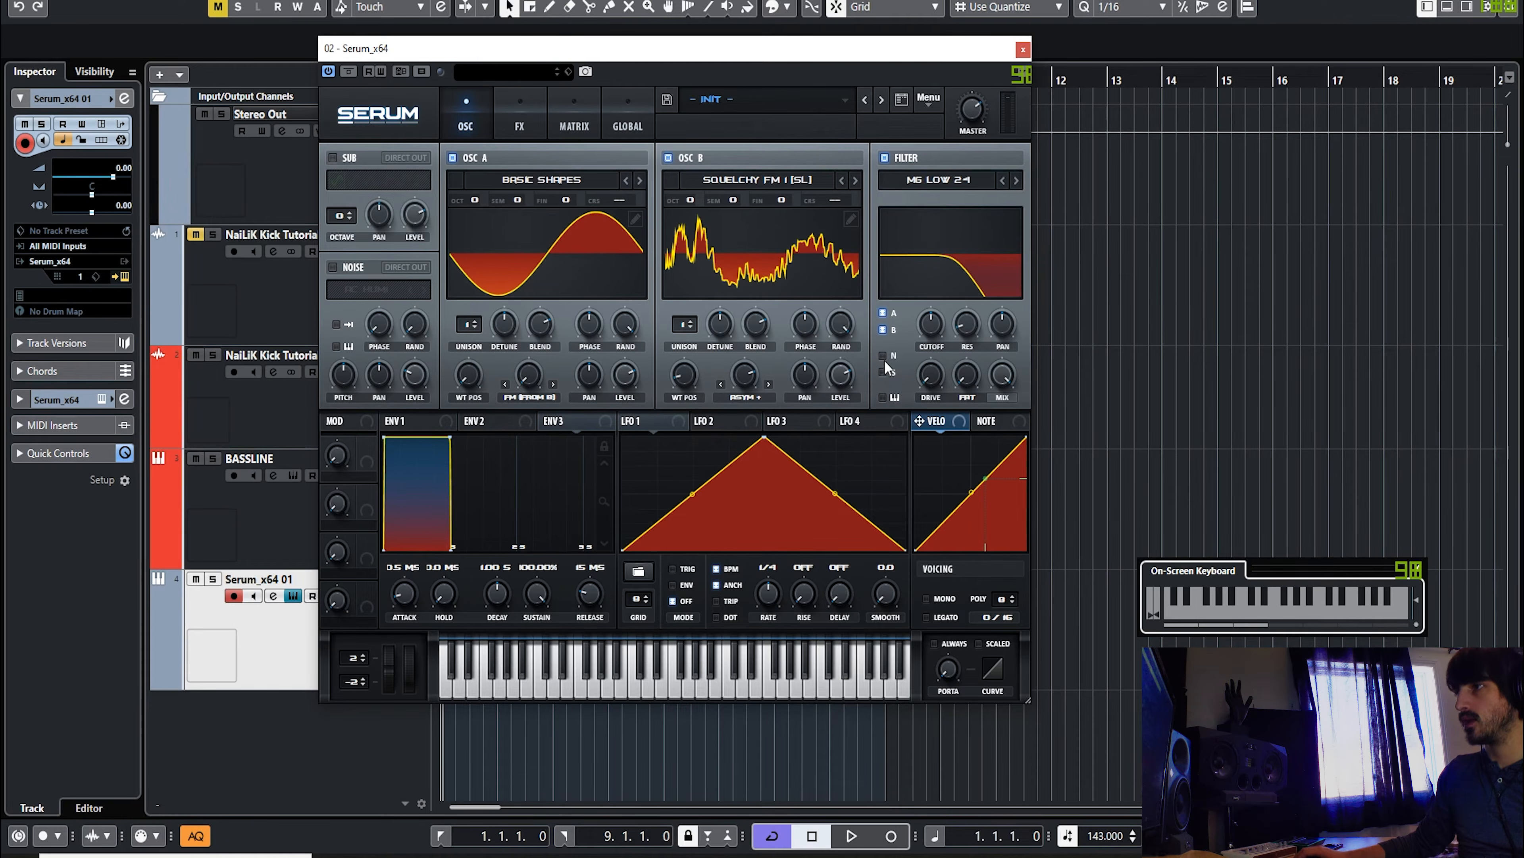
left_click_drag(928, 338, 914, 446)
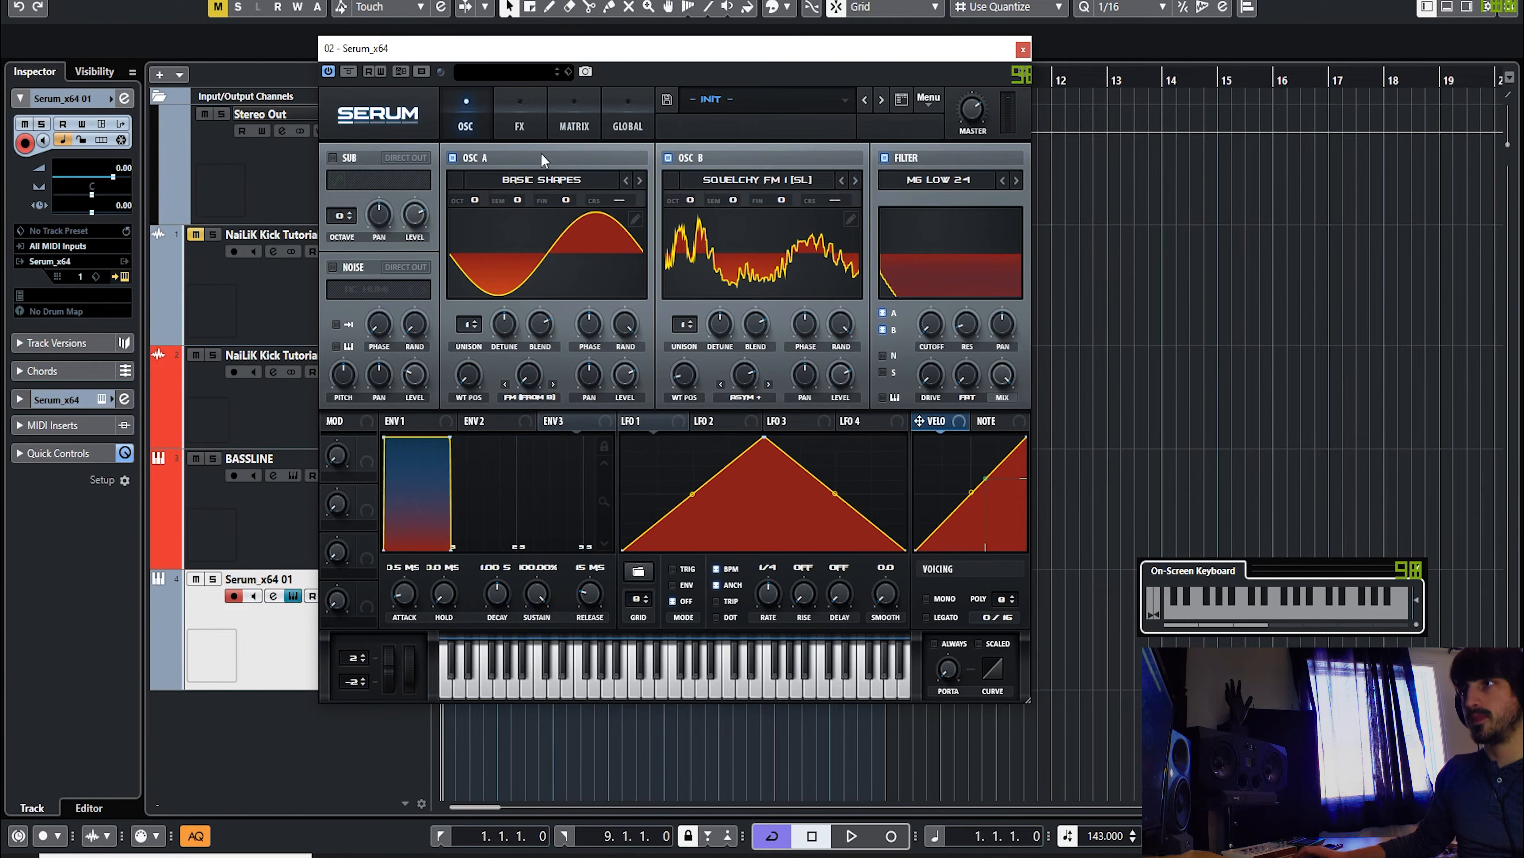
Step: Configure Chaos 1 with BPM sync and sample-and-hold, and adjust its synced rate
left_click(629, 117)
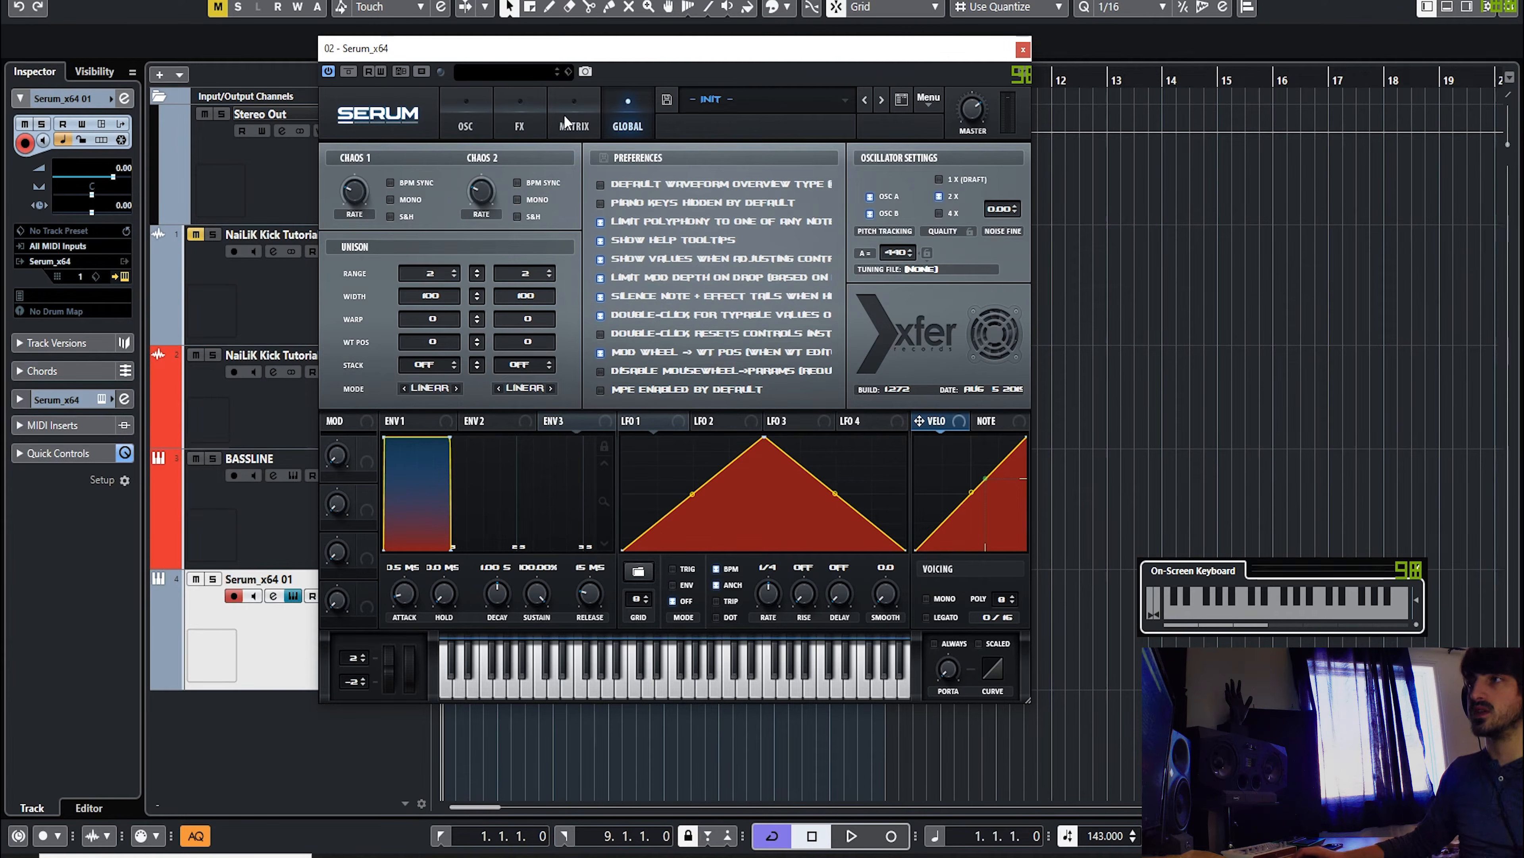
left_click(582, 109)
left_click(623, 107)
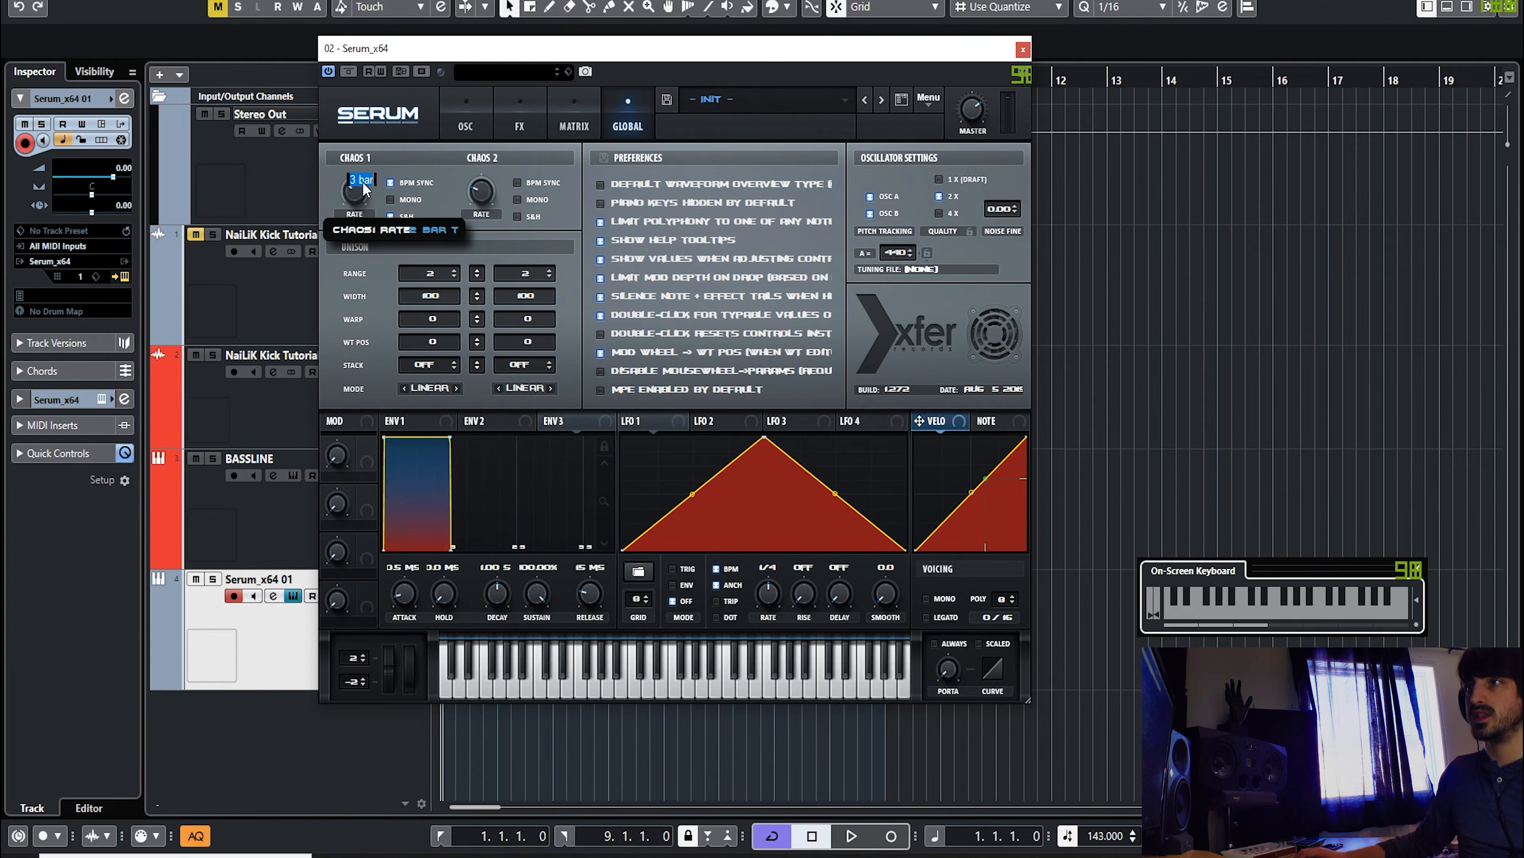
double_click(363, 179)
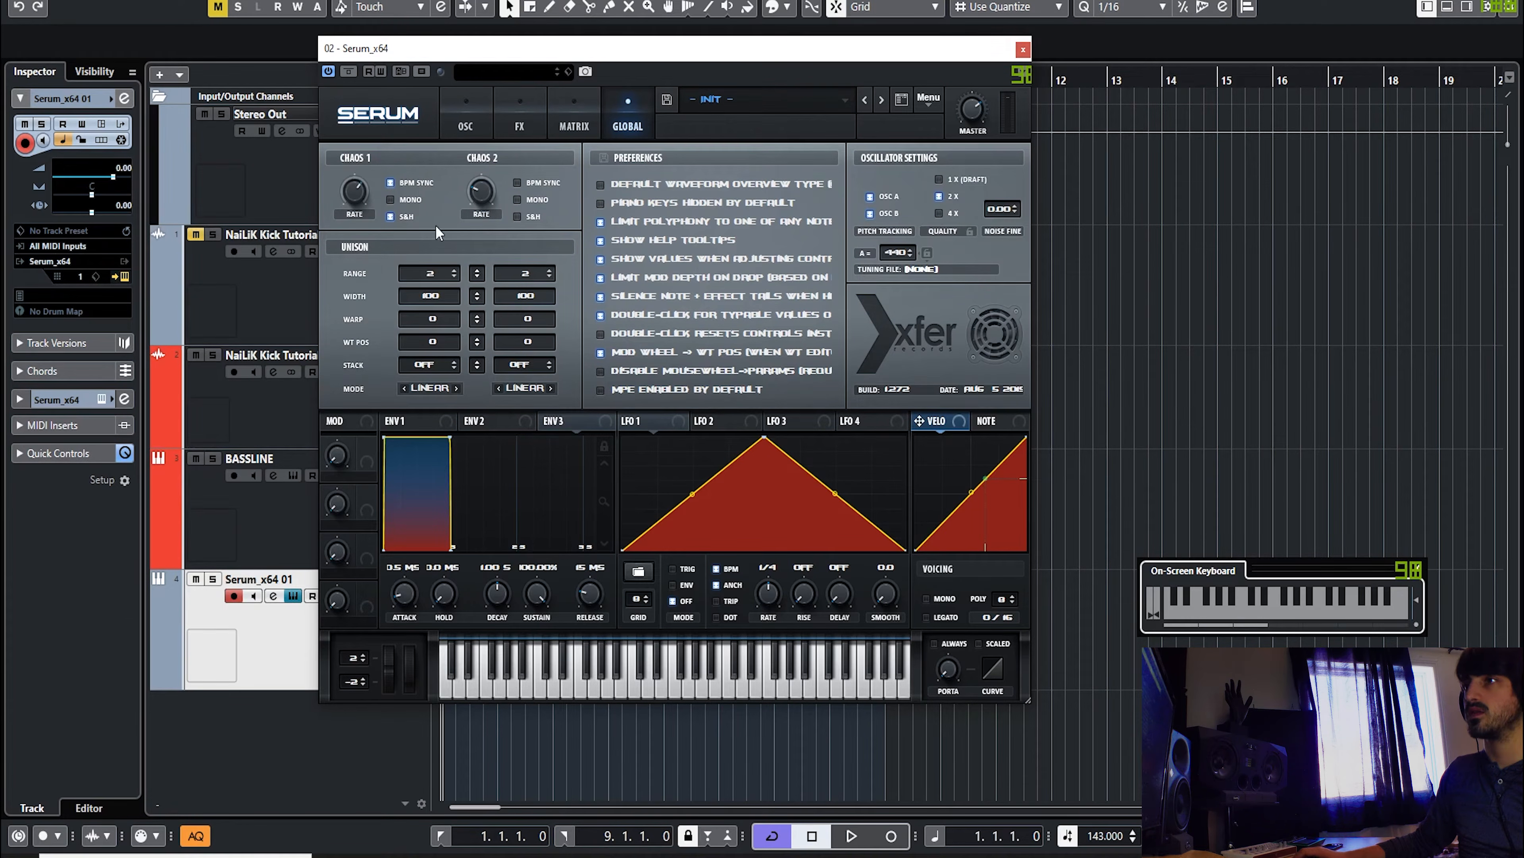
Step: Route Chaos1 to the filter cutoff in the first modulation matrix slot with a high positive amount
left_click(532, 106)
left_click(563, 114)
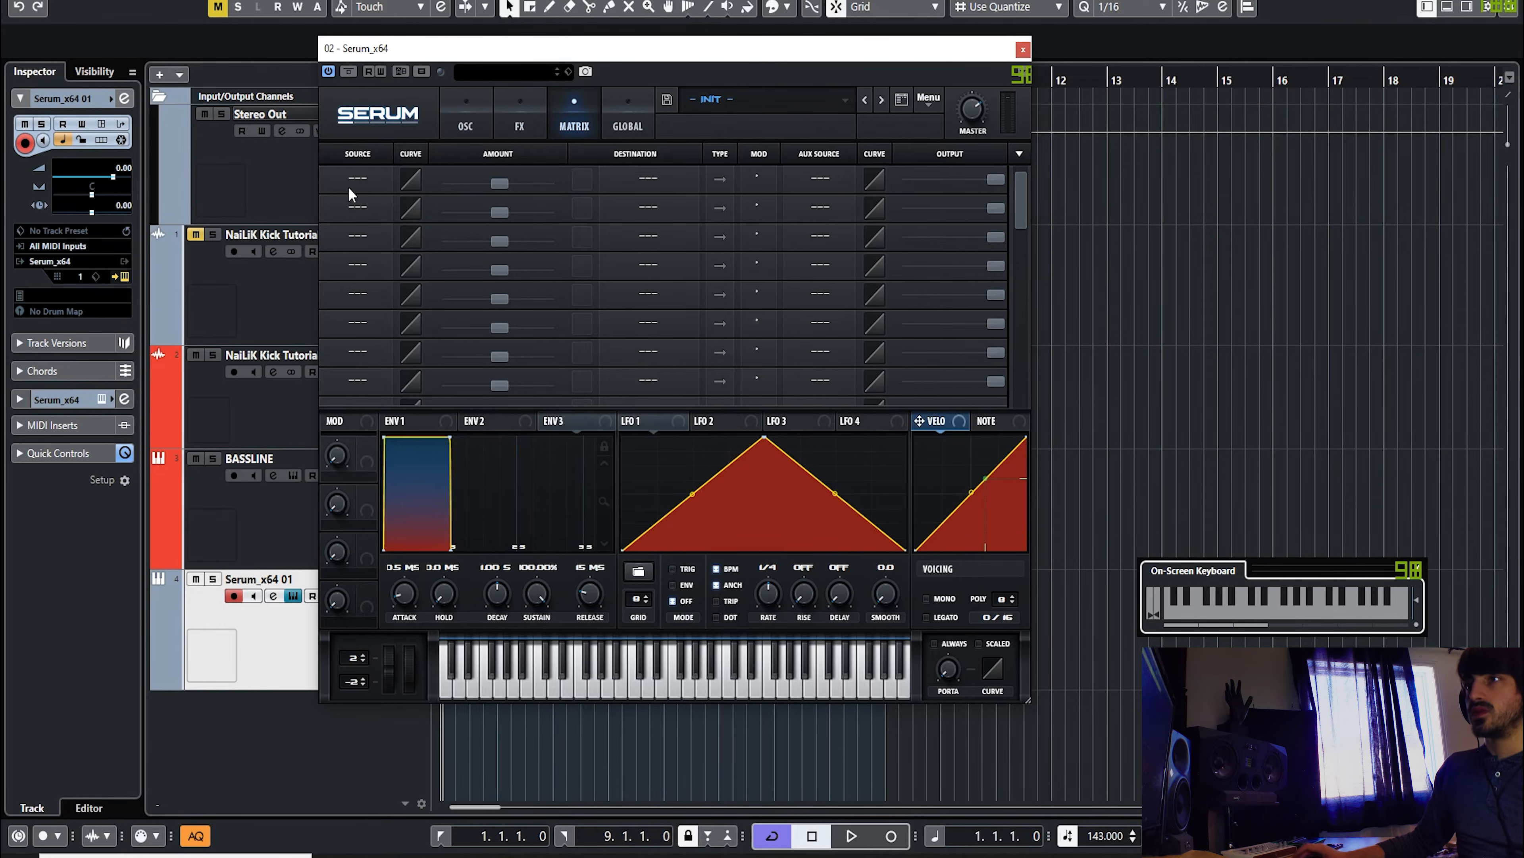
left_click(360, 181)
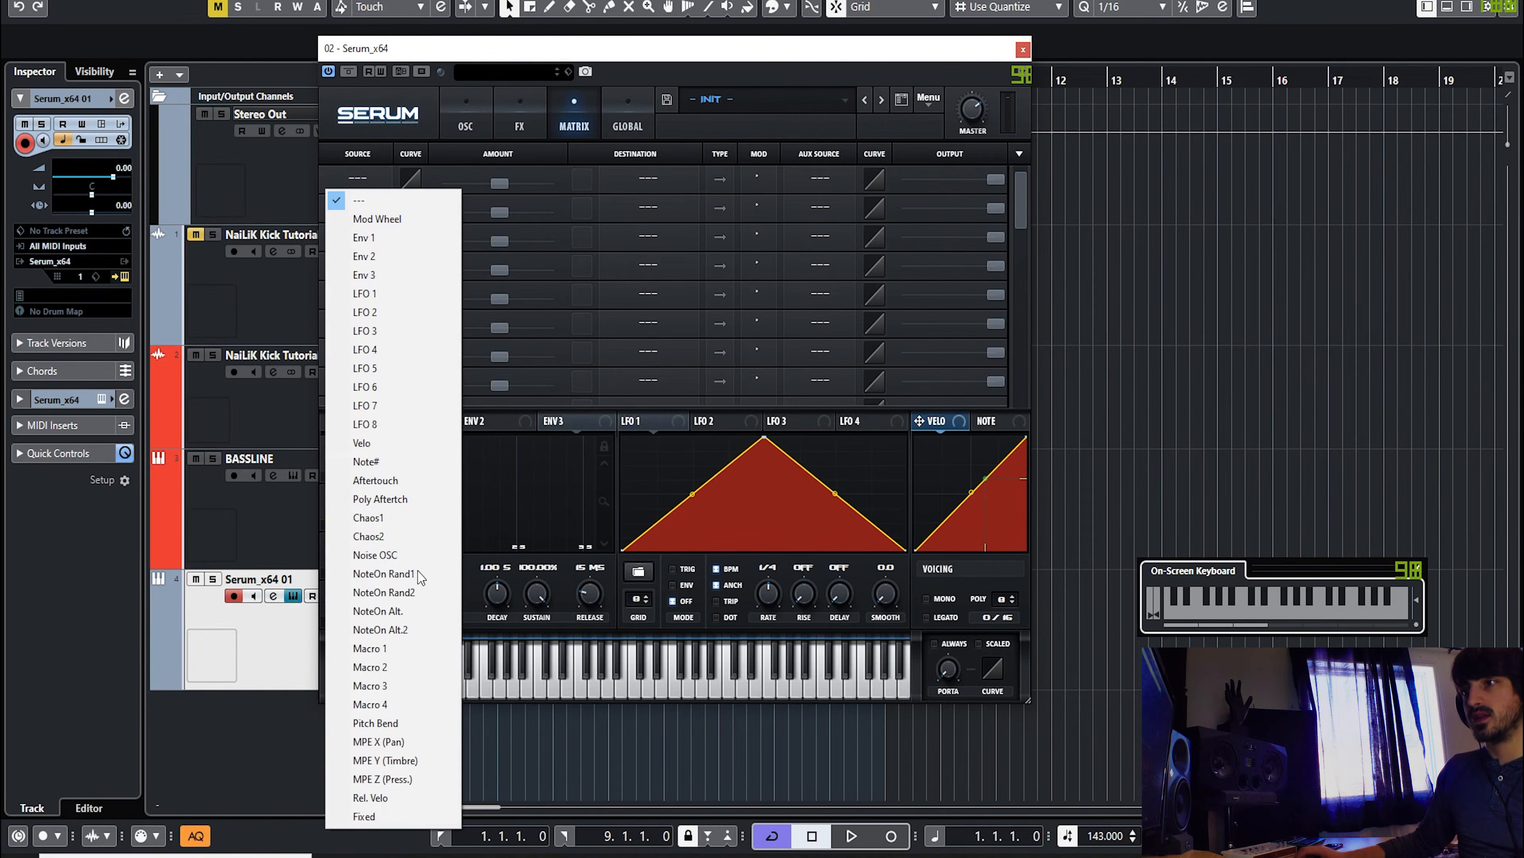
left_click(391, 519)
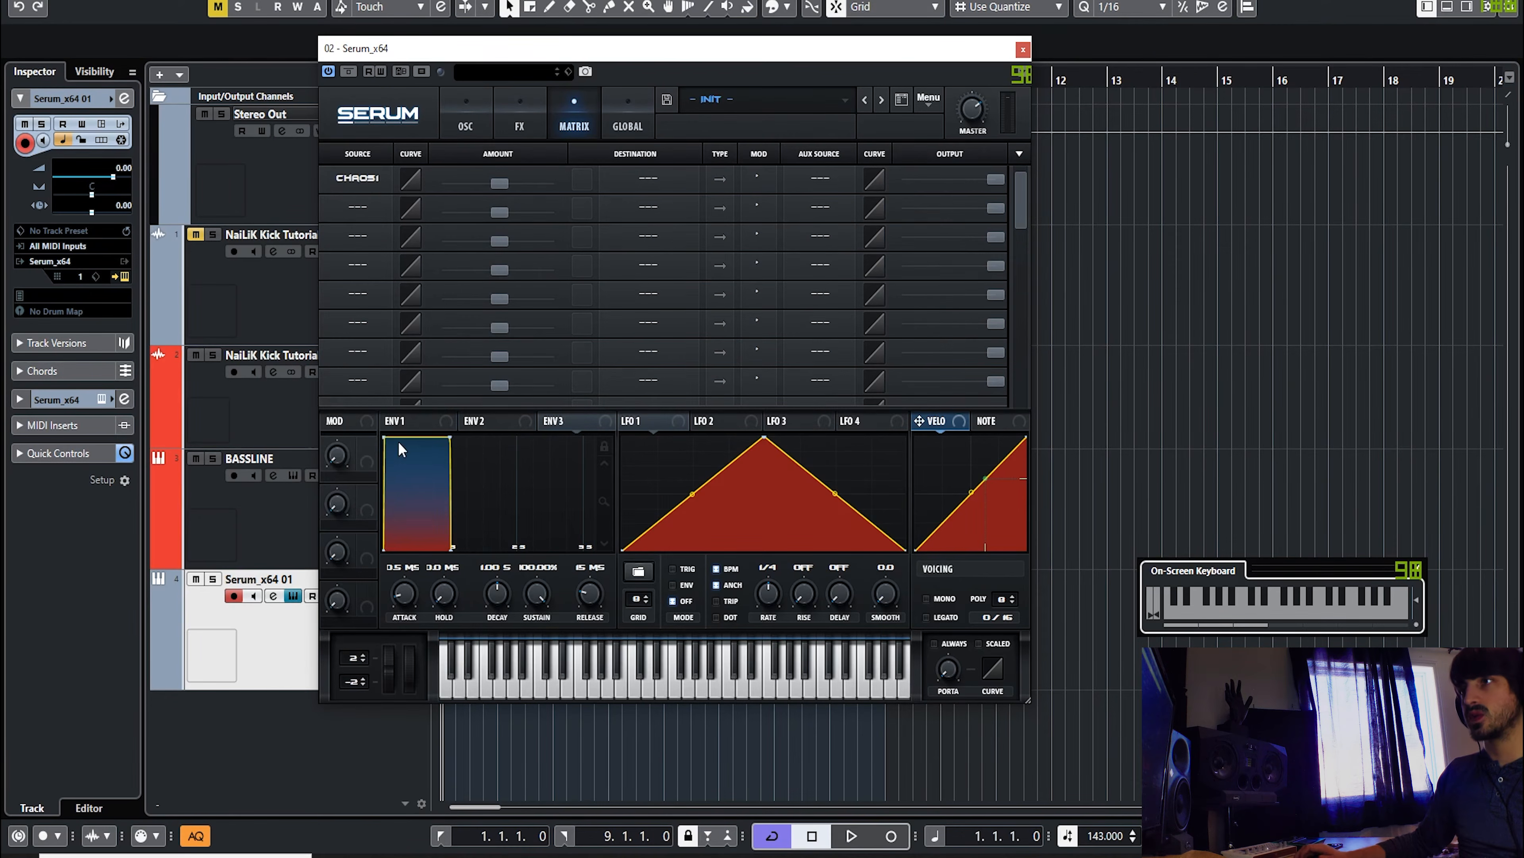
left_click(641, 180)
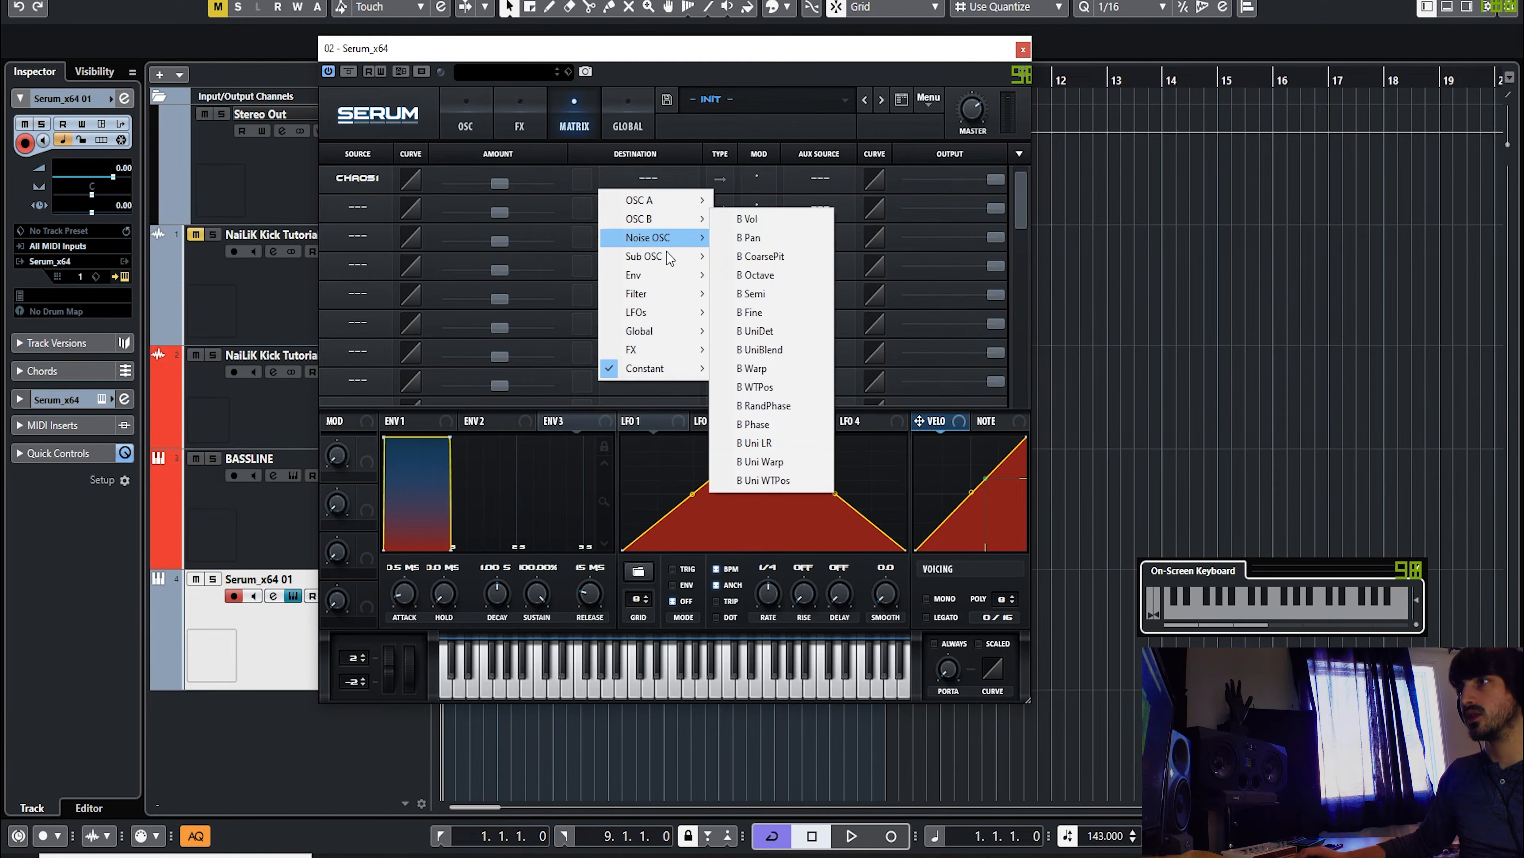
mouse_move(681, 294)
left_click(782, 295)
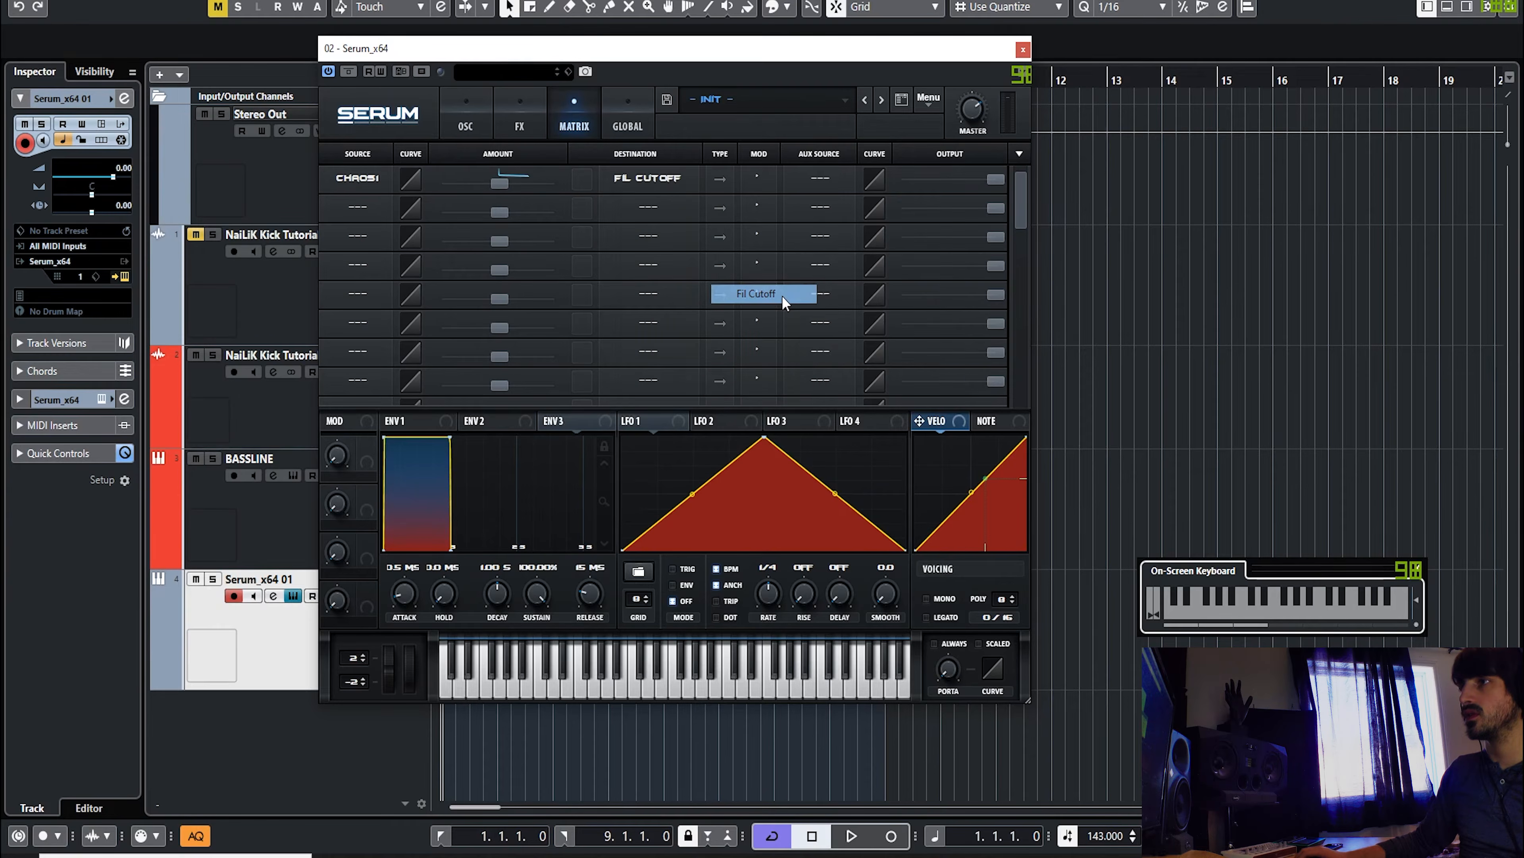
left_click_drag(496, 183, 601, 190)
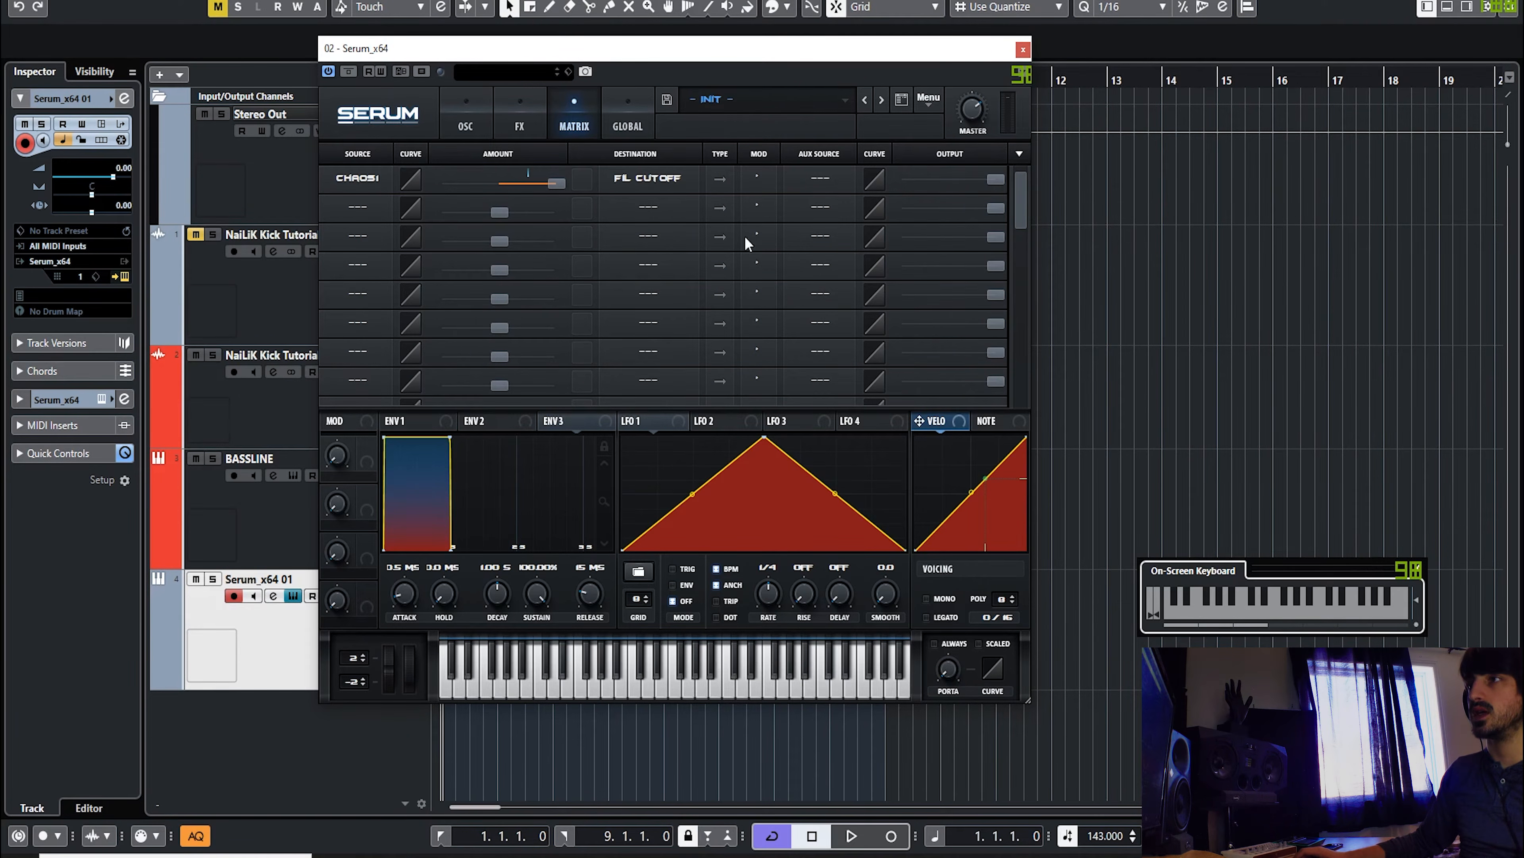
Step: Audition the randomly filtered sound while varying oscillator A's FM warp amount
key("3")
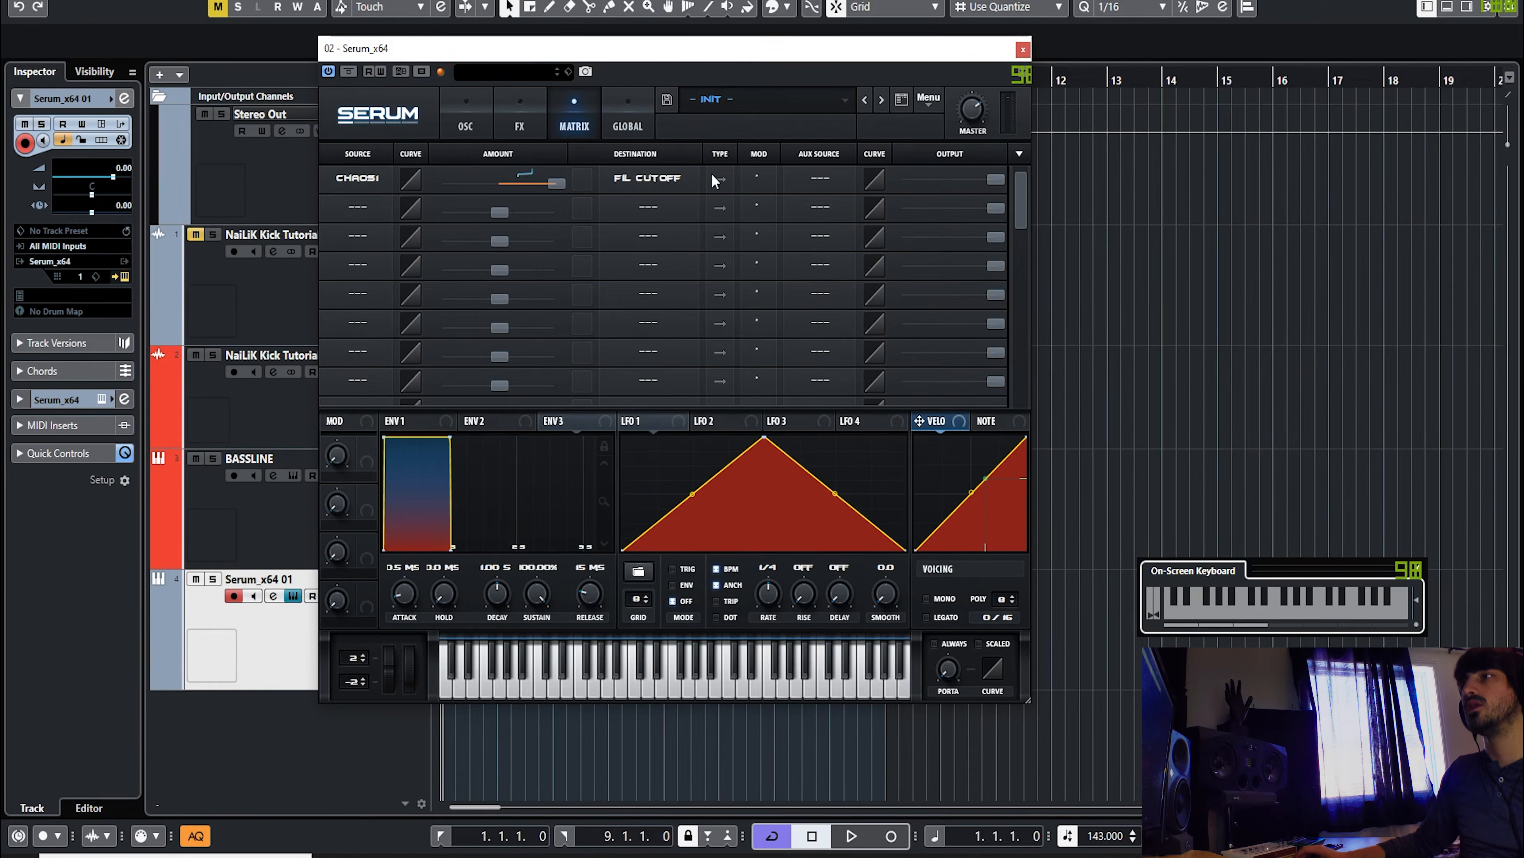
left_click(492, 123)
mouse_move(945, 302)
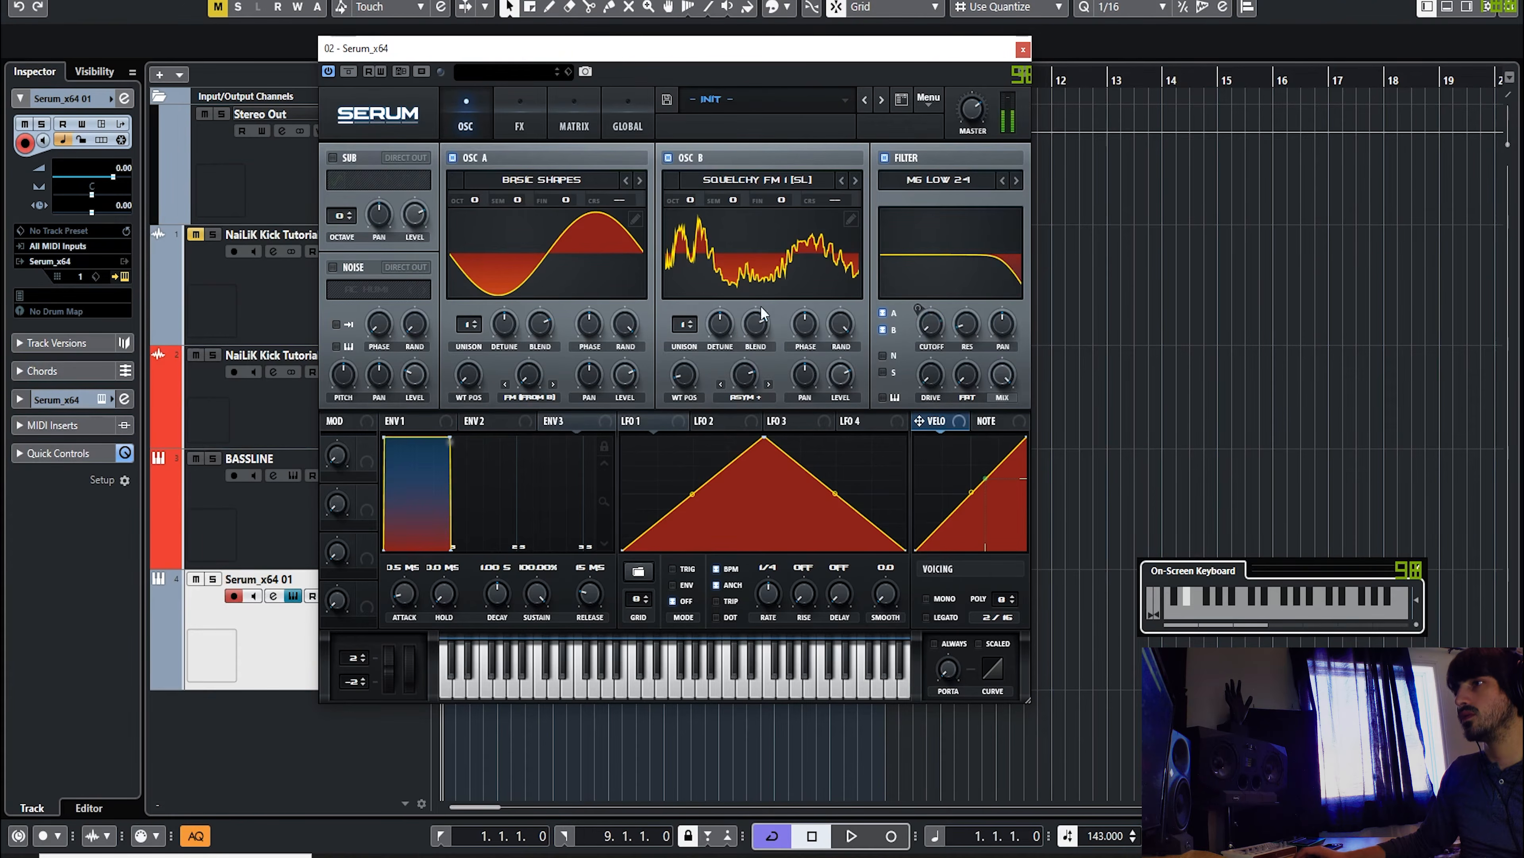
mouse_move(466, 198)
left_mouse_down()
mouse_move(470, 254)
mouse_move(481, 206)
left_mouse_up()
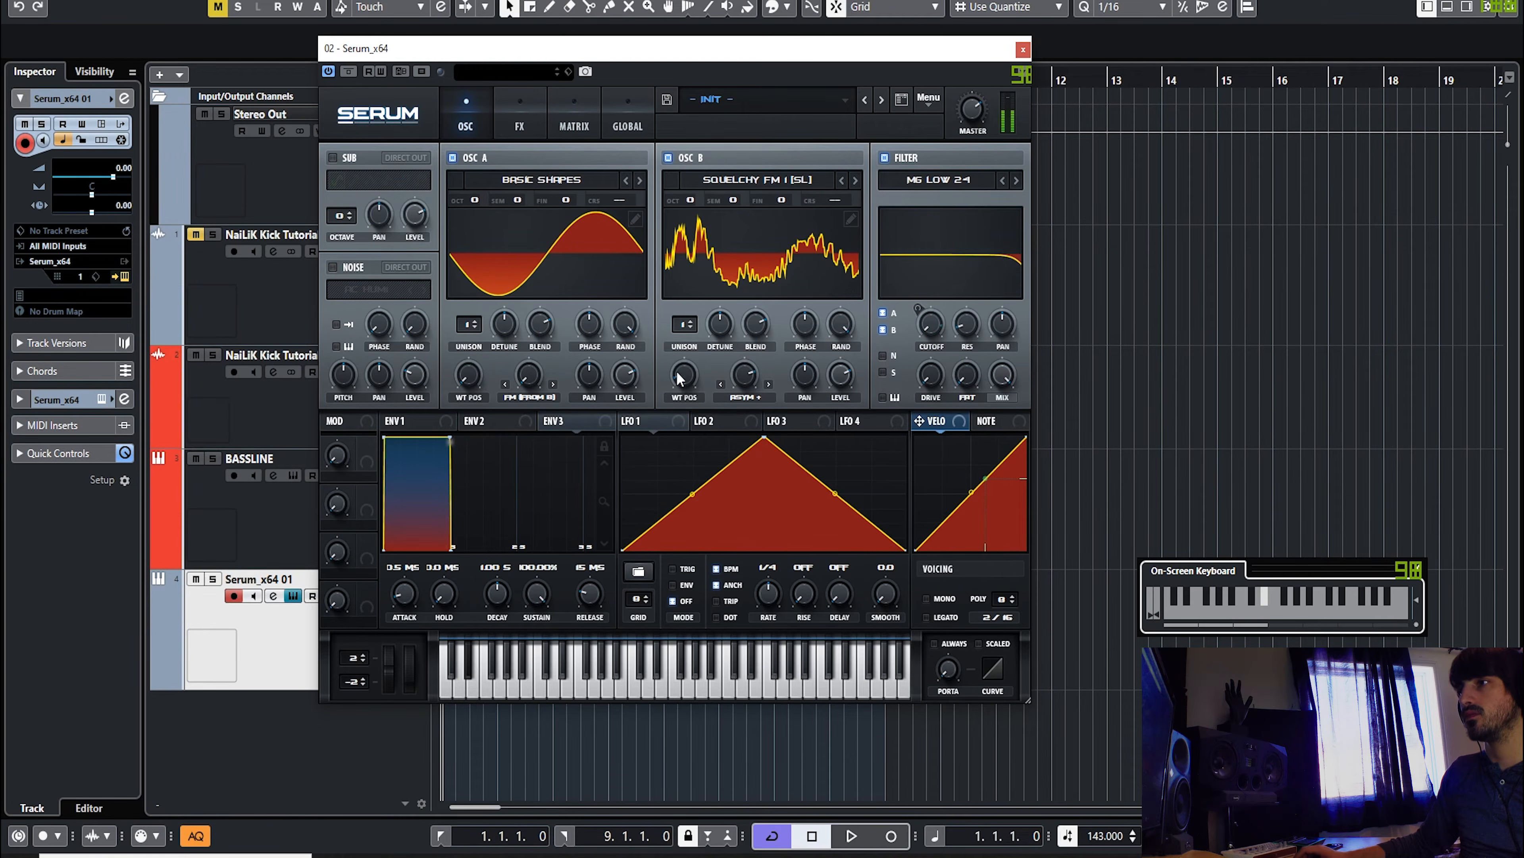
left_click_drag(528, 376, 542, 191)
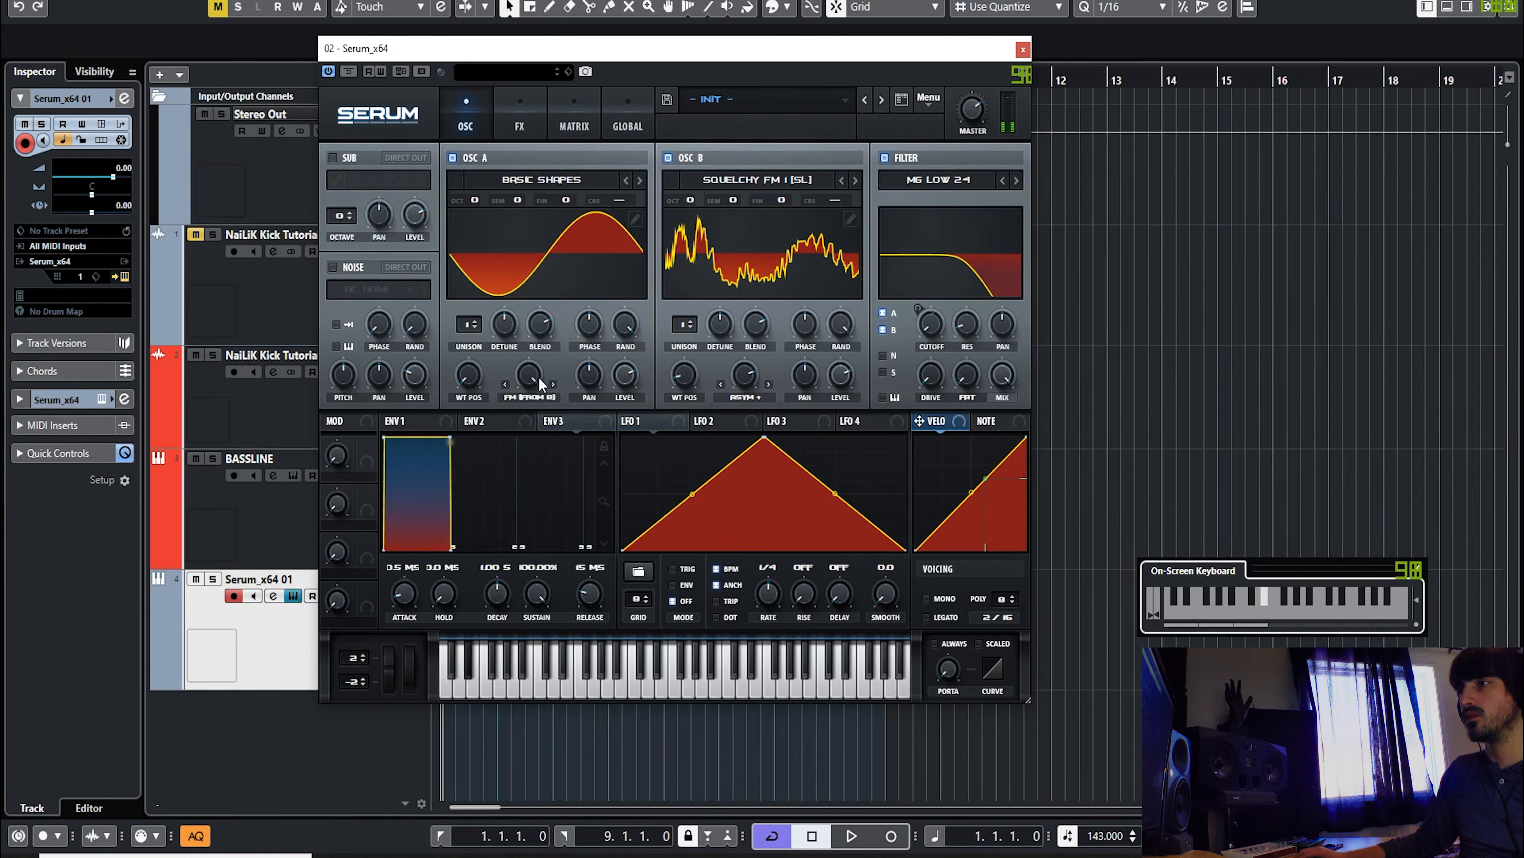
mouse_move(538, 377)
left_mouse_down()
mouse_move(544, 548)
mouse_move(532, 389)
left_mouse_up()
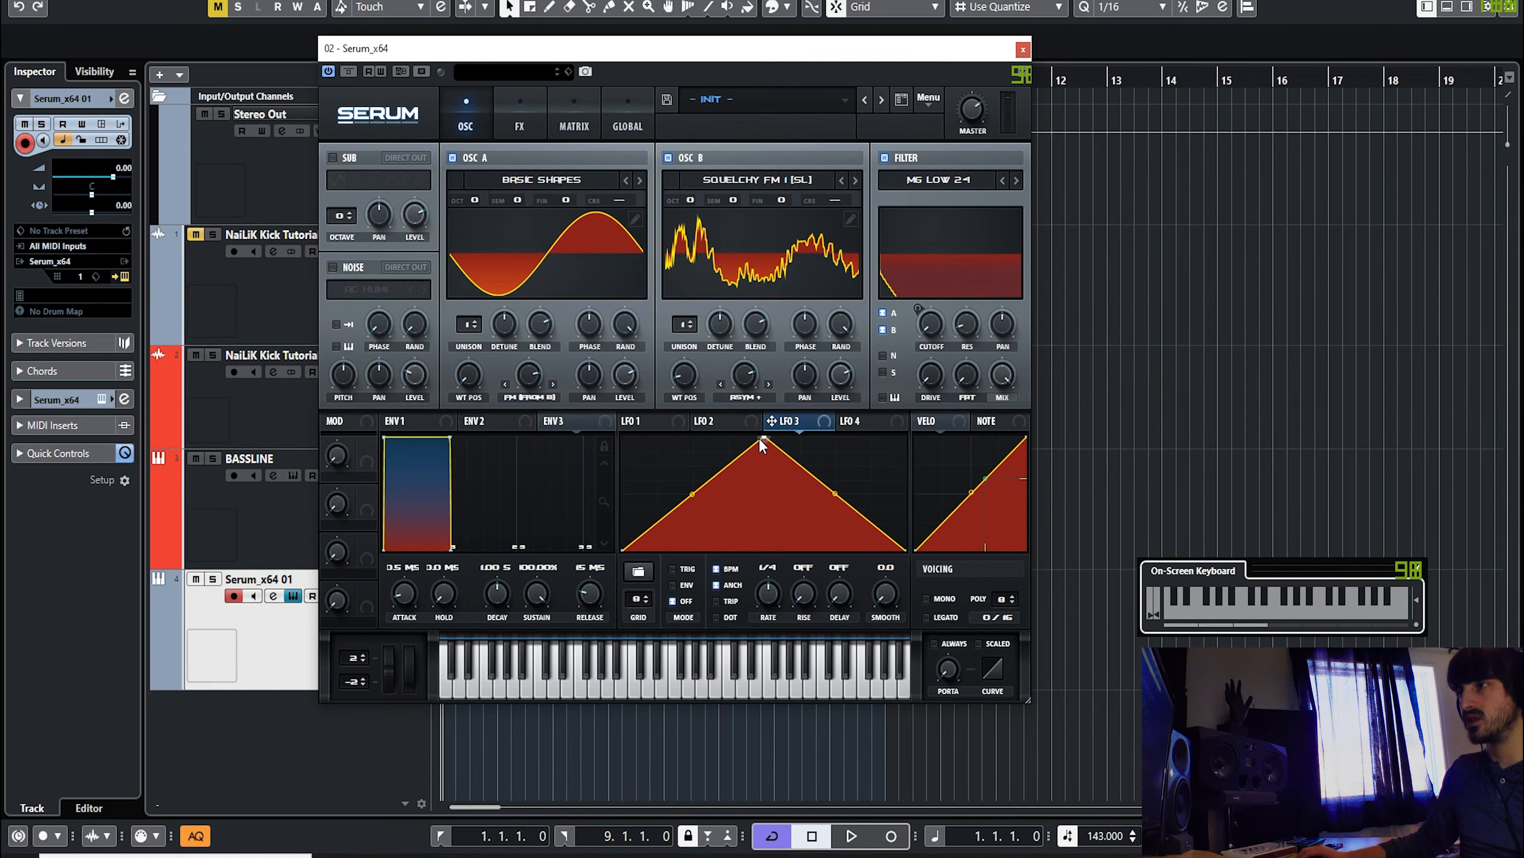
Step: Modulate oscillator B's wavetable position with LFO 3 shaped as a rising ramp at a 2 bar rate
left_click_drag(761, 439, 682, 371)
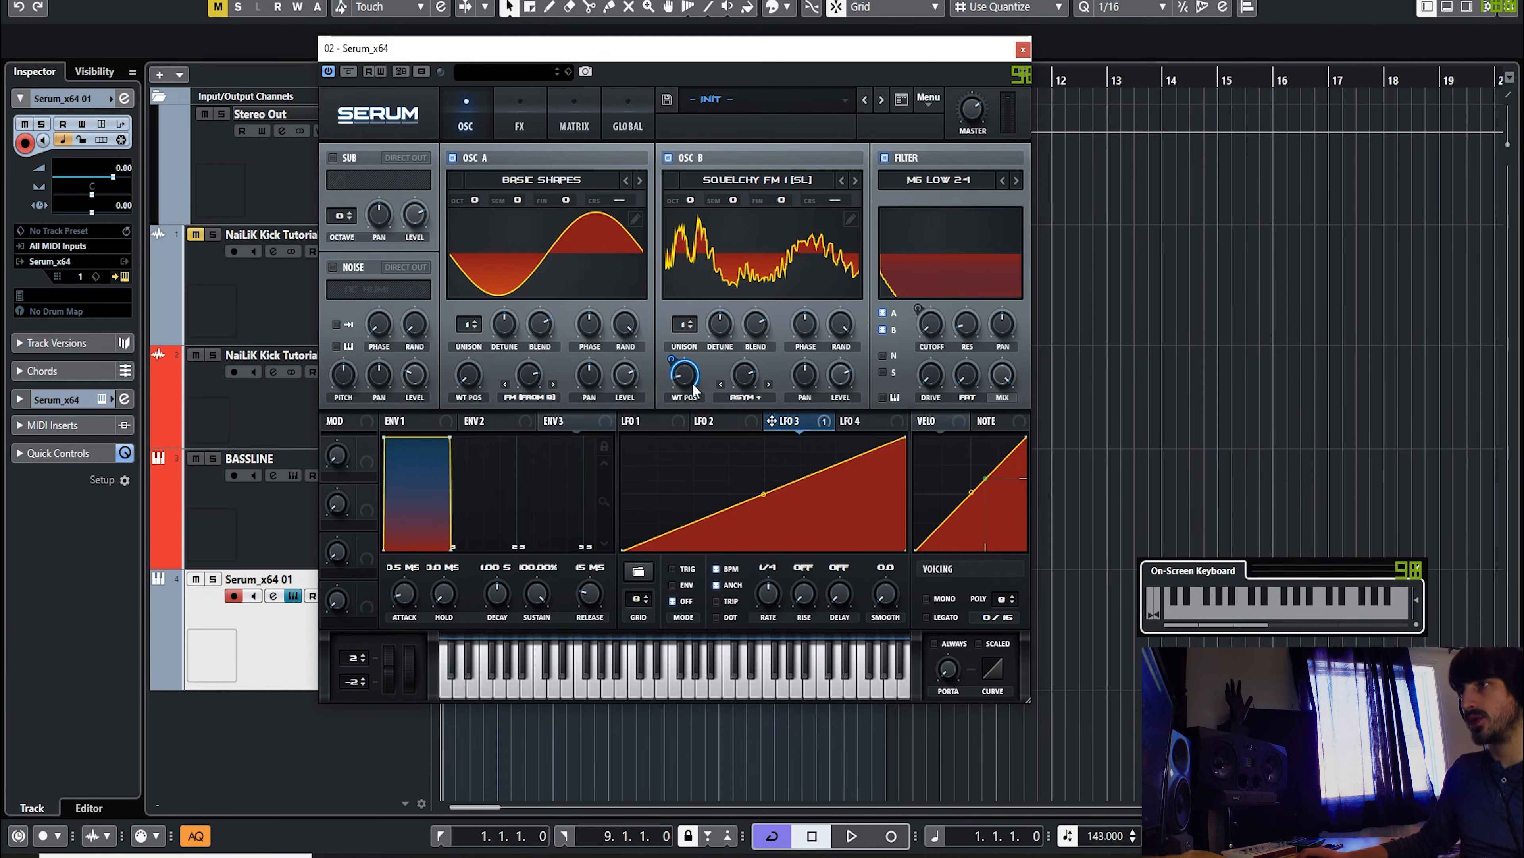
left_click_drag(672, 361, 672, 377)
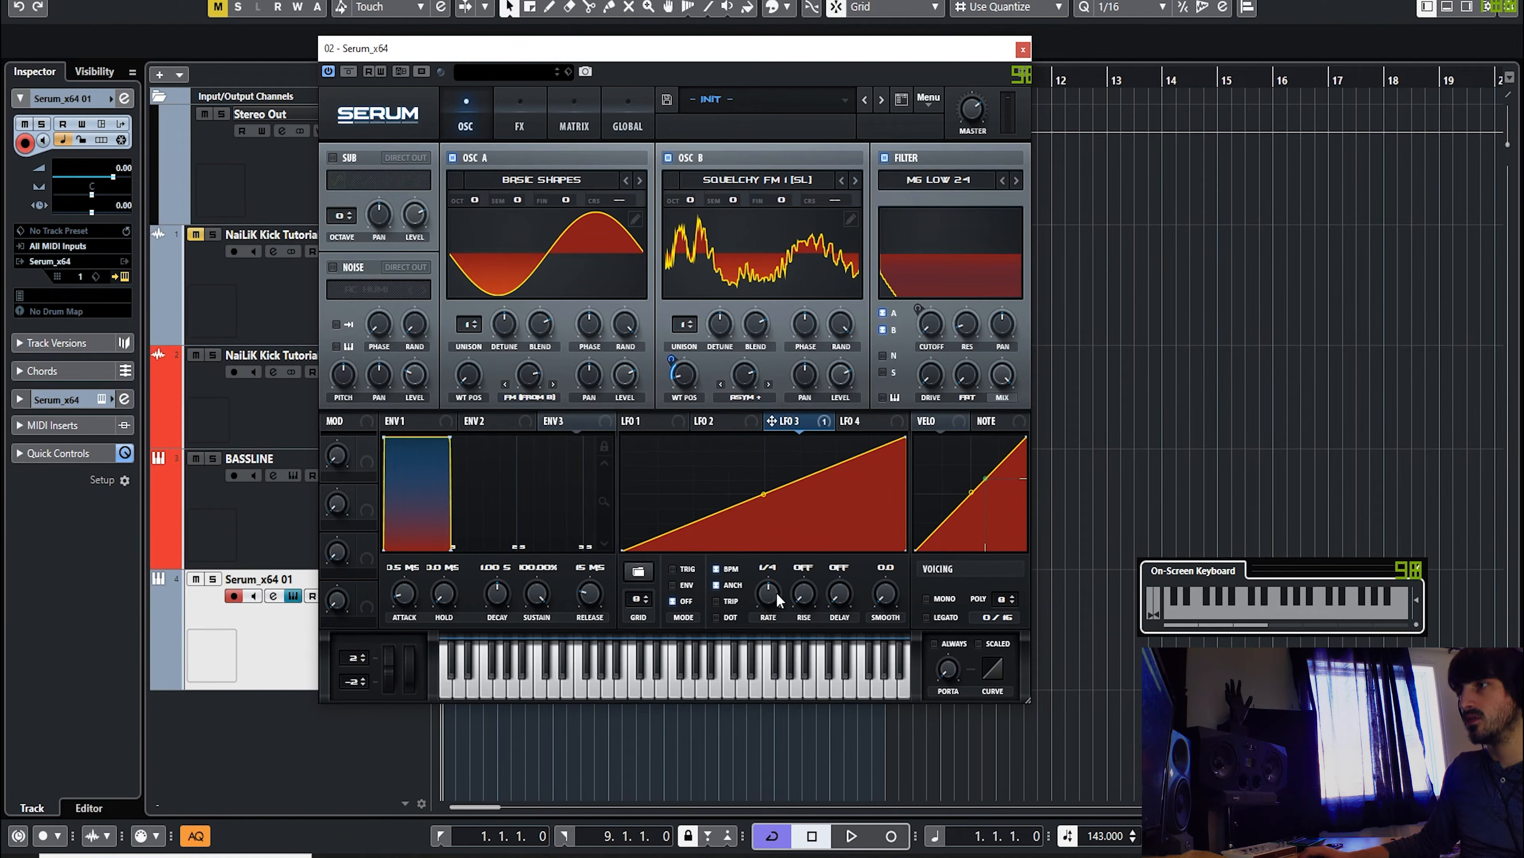
left_click_drag(759, 600, 757, 623)
Step: Audition the LFO 3 wavetable movement by playing repeated notes
key("d")
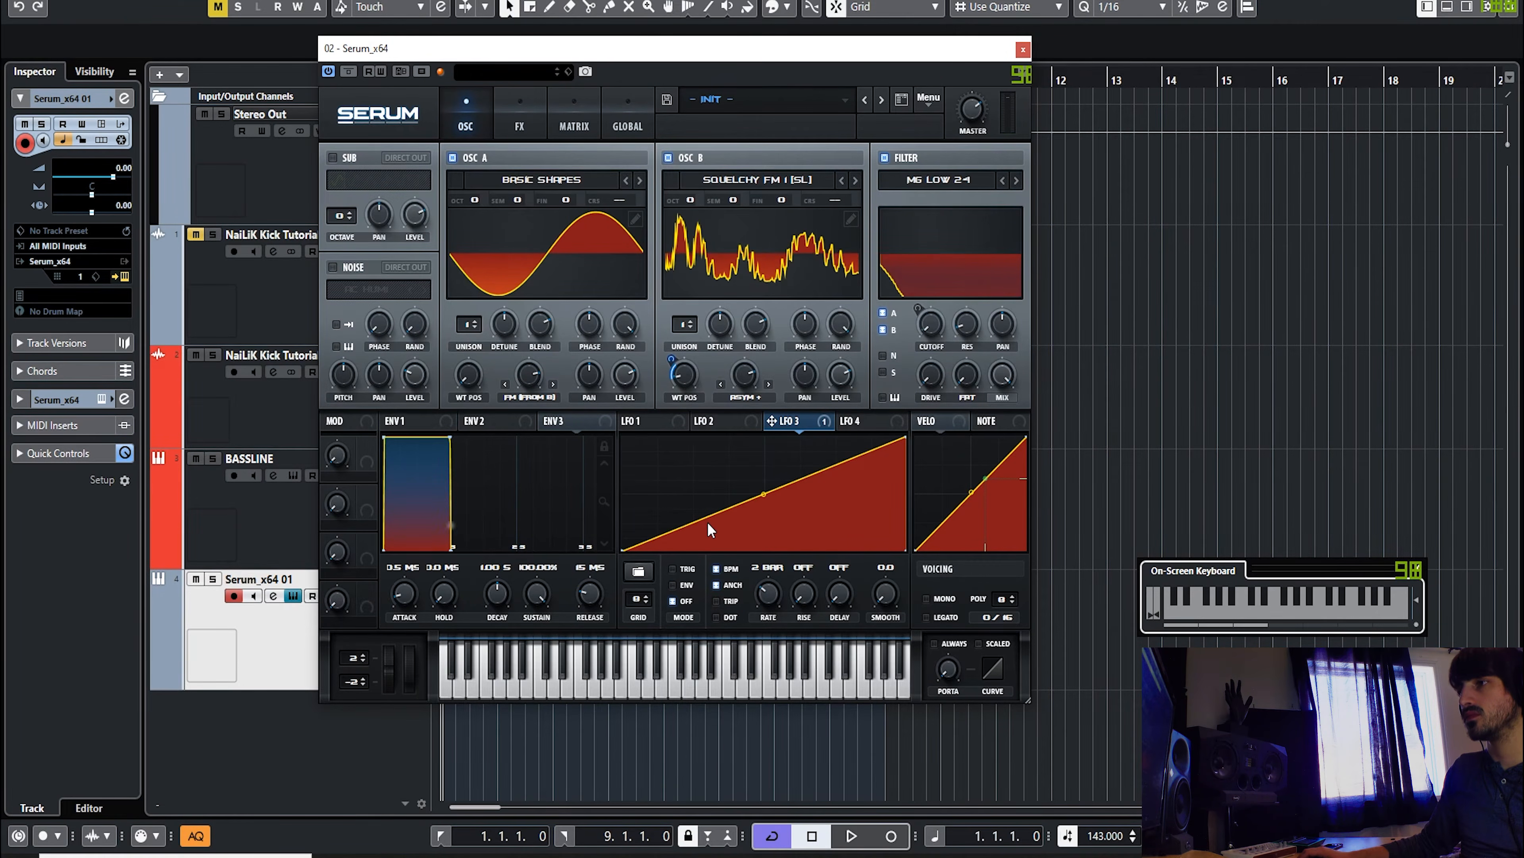
key("d")
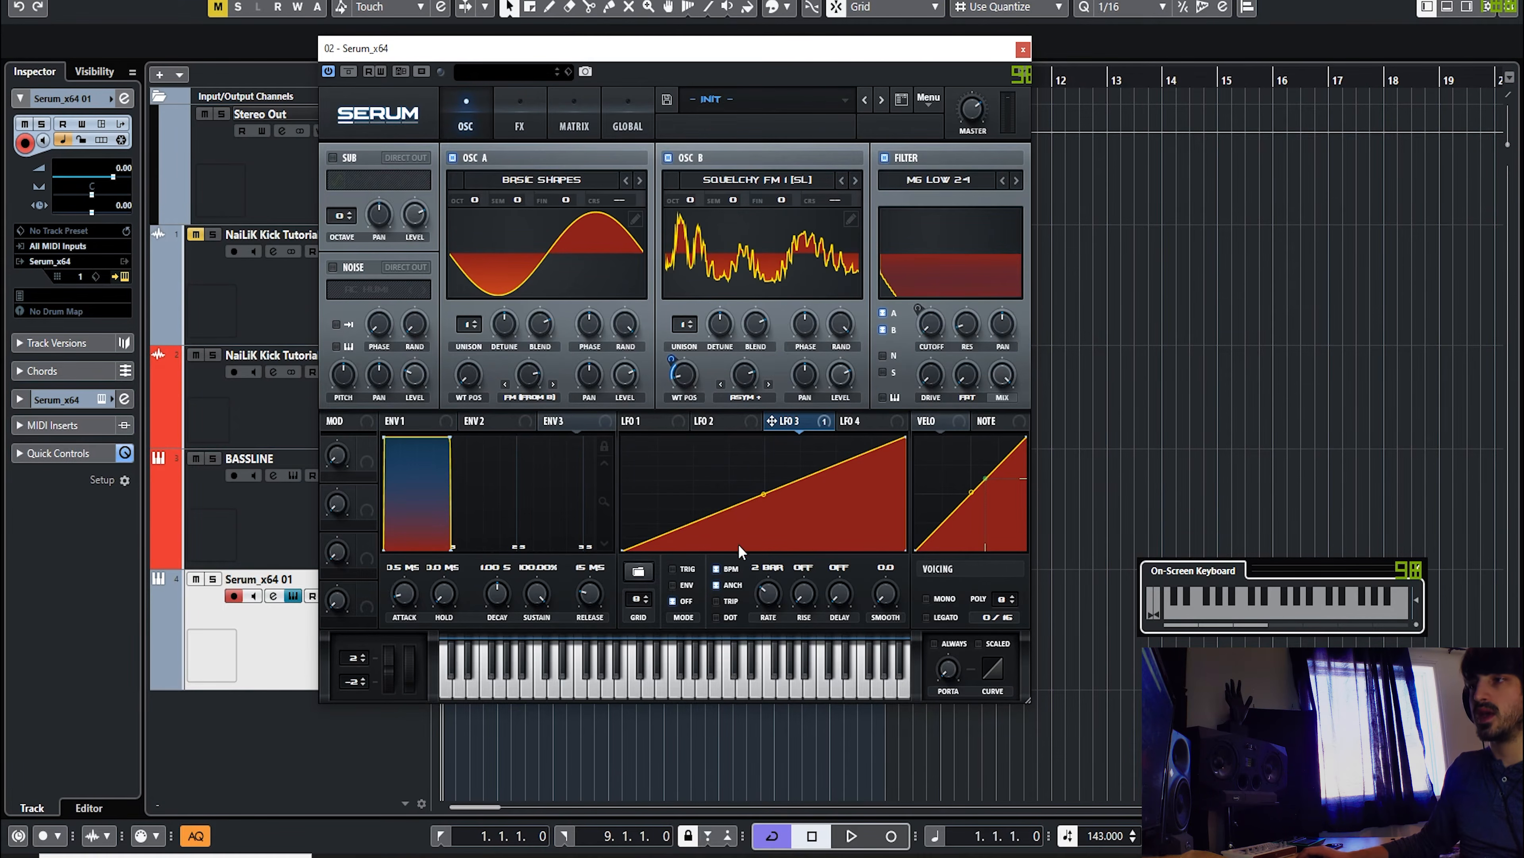
key("d")
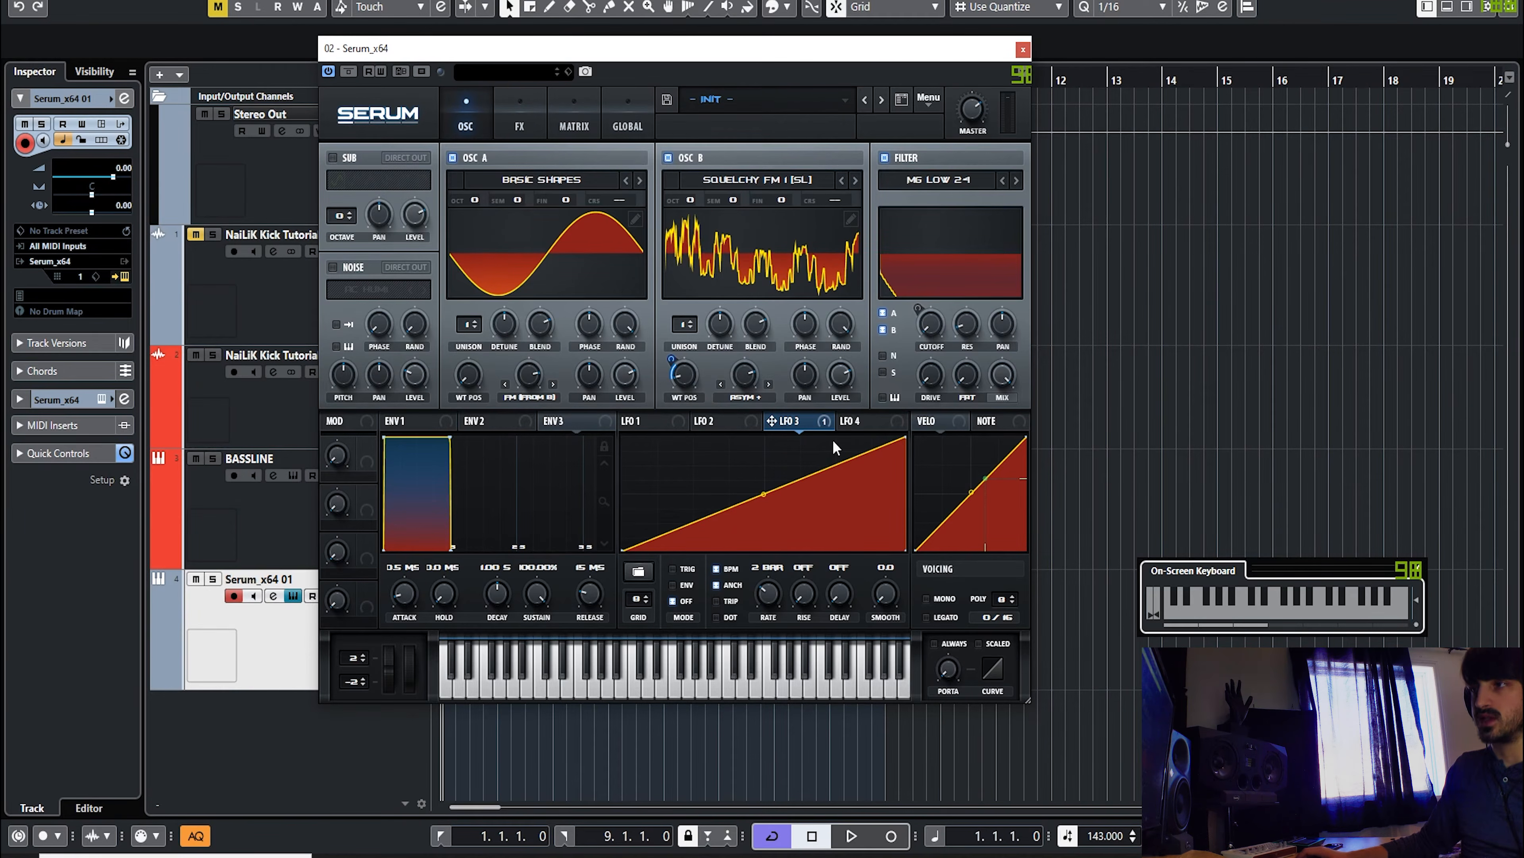
key("d")
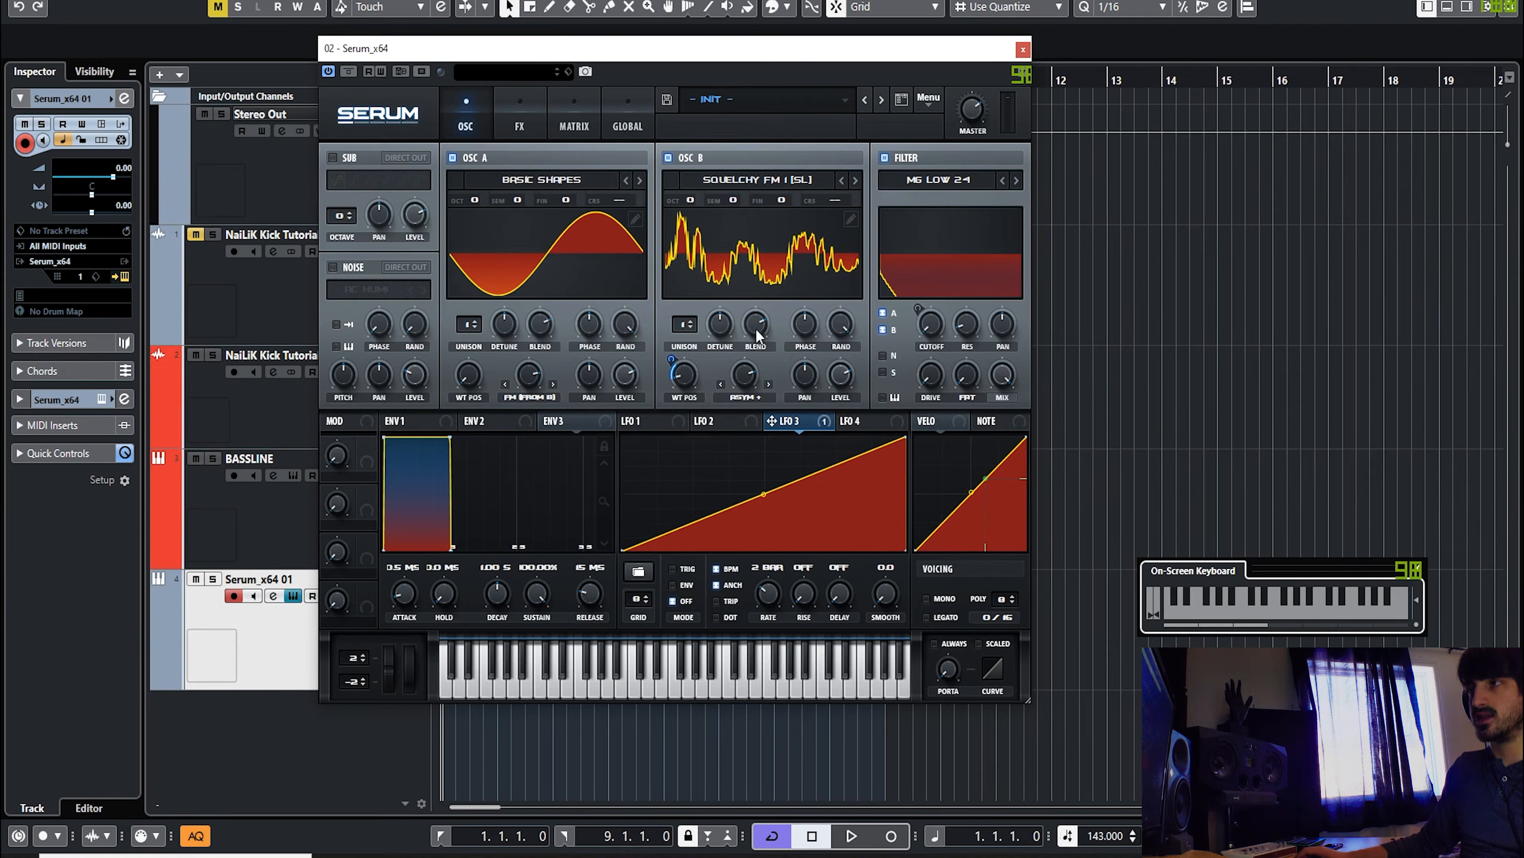
key("d")
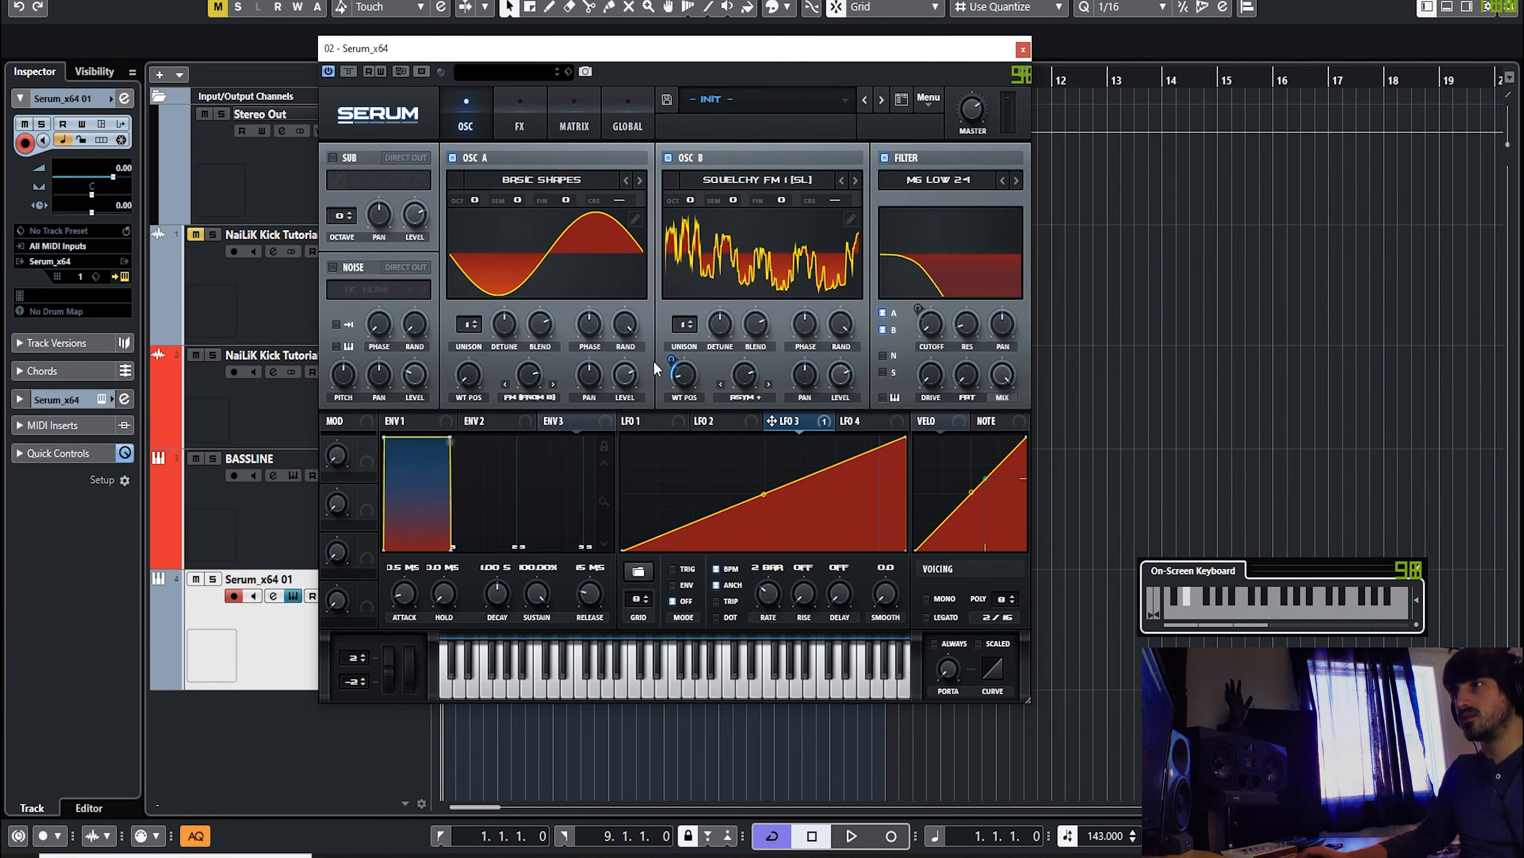
Step: Enable the Distortion effect in Lin.Fold mode and adjust its drive and mix
left_click(520, 117)
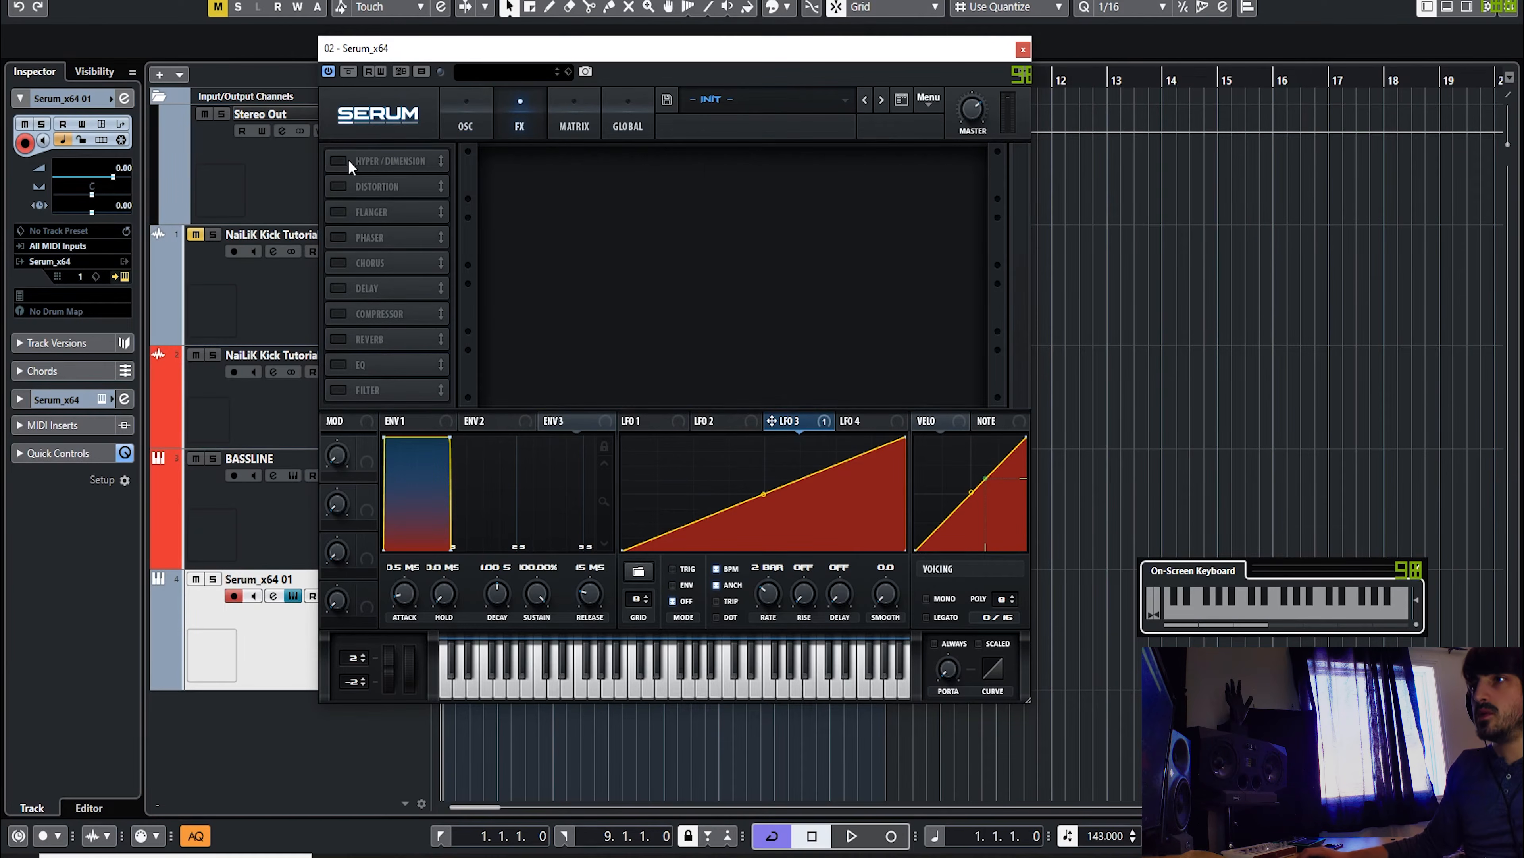
left_click(364, 186)
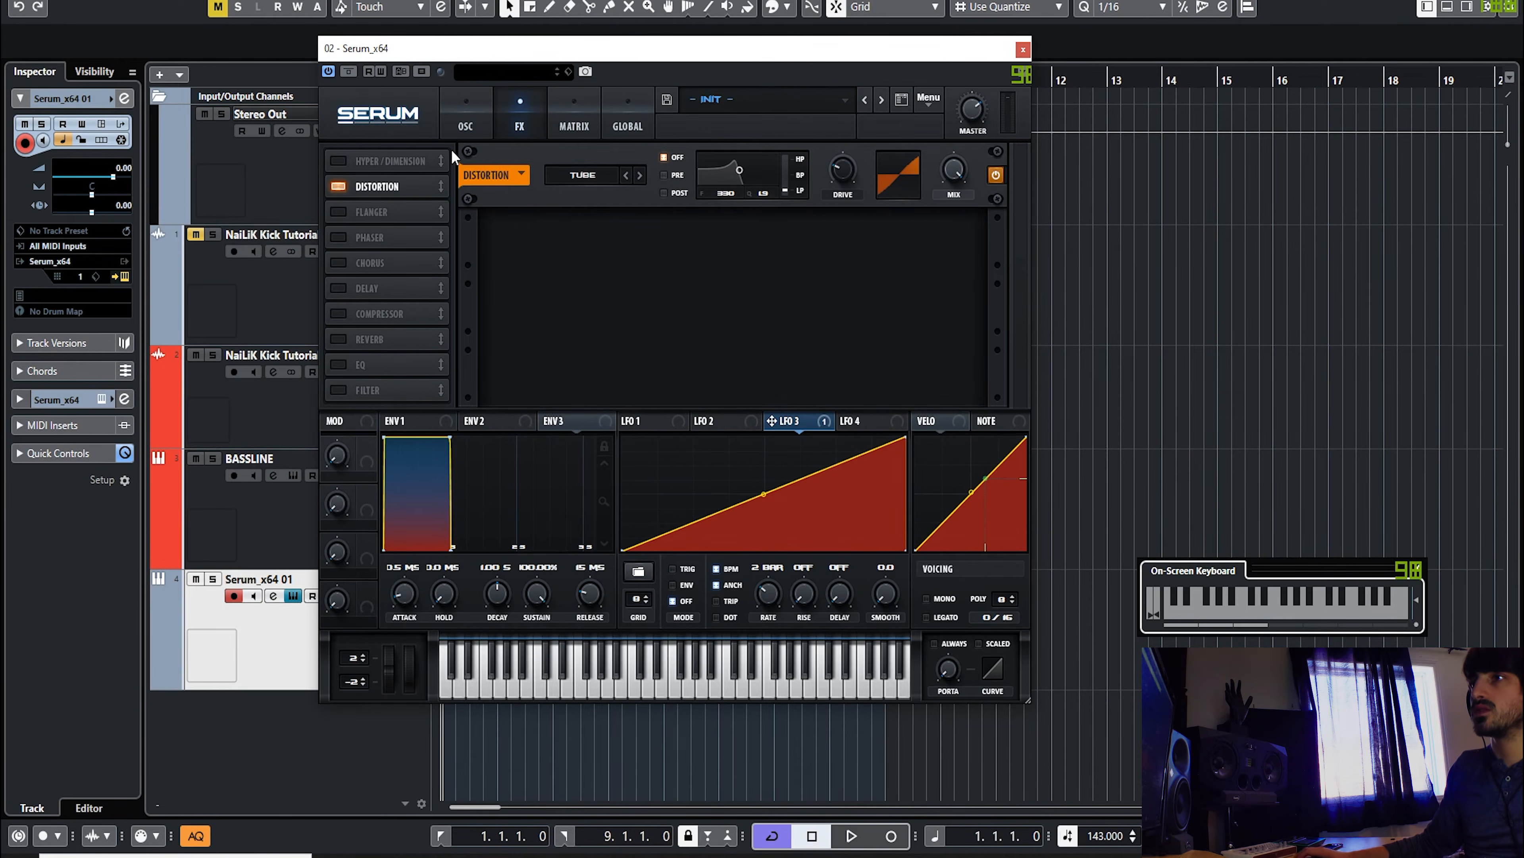
left_click(644, 175)
left_click(645, 175)
left_click(644, 175)
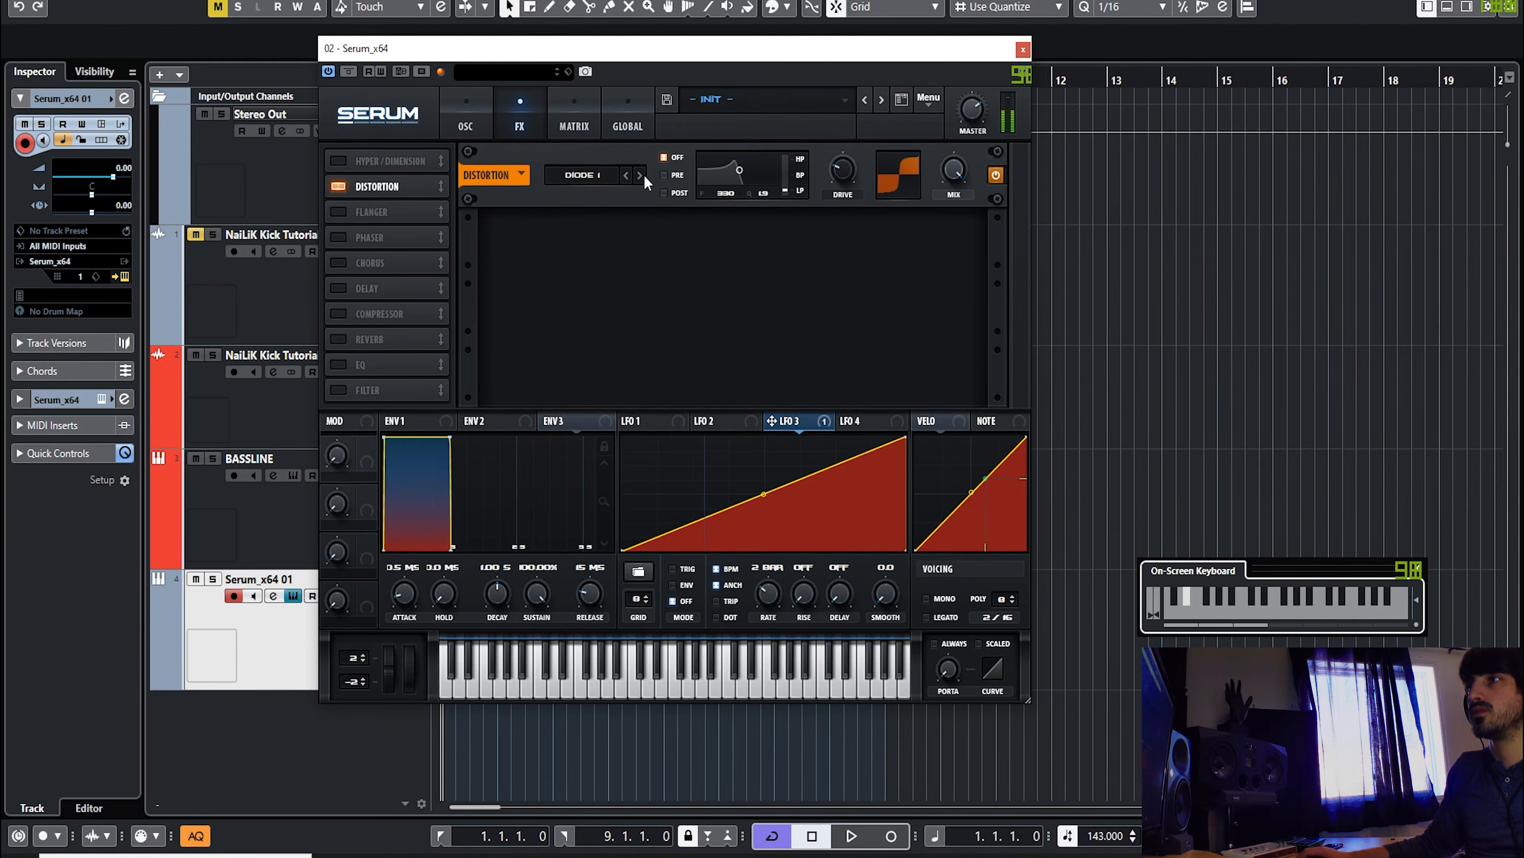
left_click(640, 175)
left_click(640, 174)
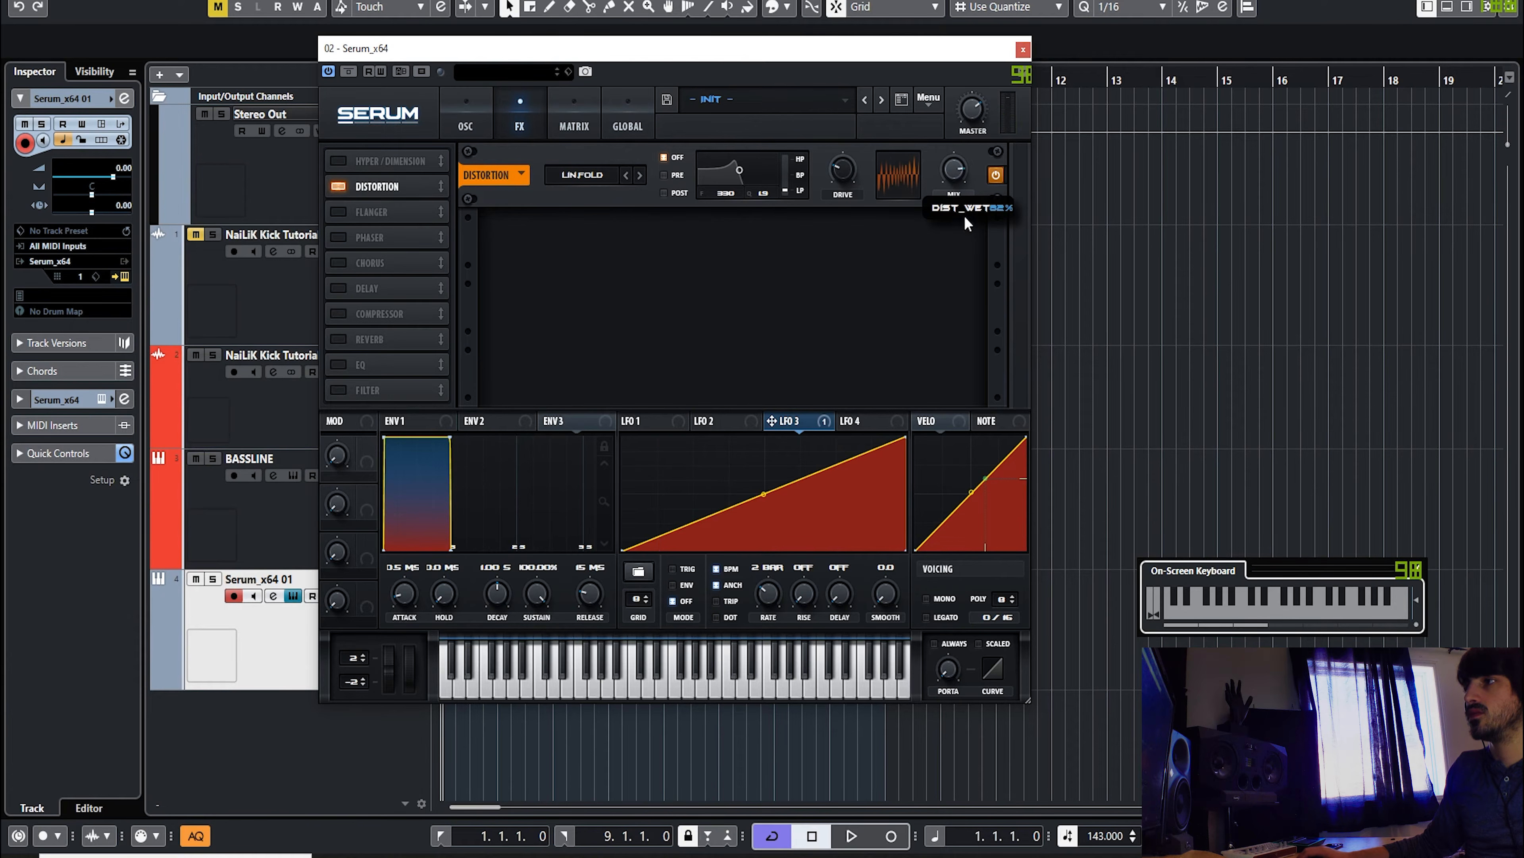
mouse_move(847, 179)
left_mouse_down()
mouse_move(855, 208)
mouse_move(848, 184)
left_mouse_up()
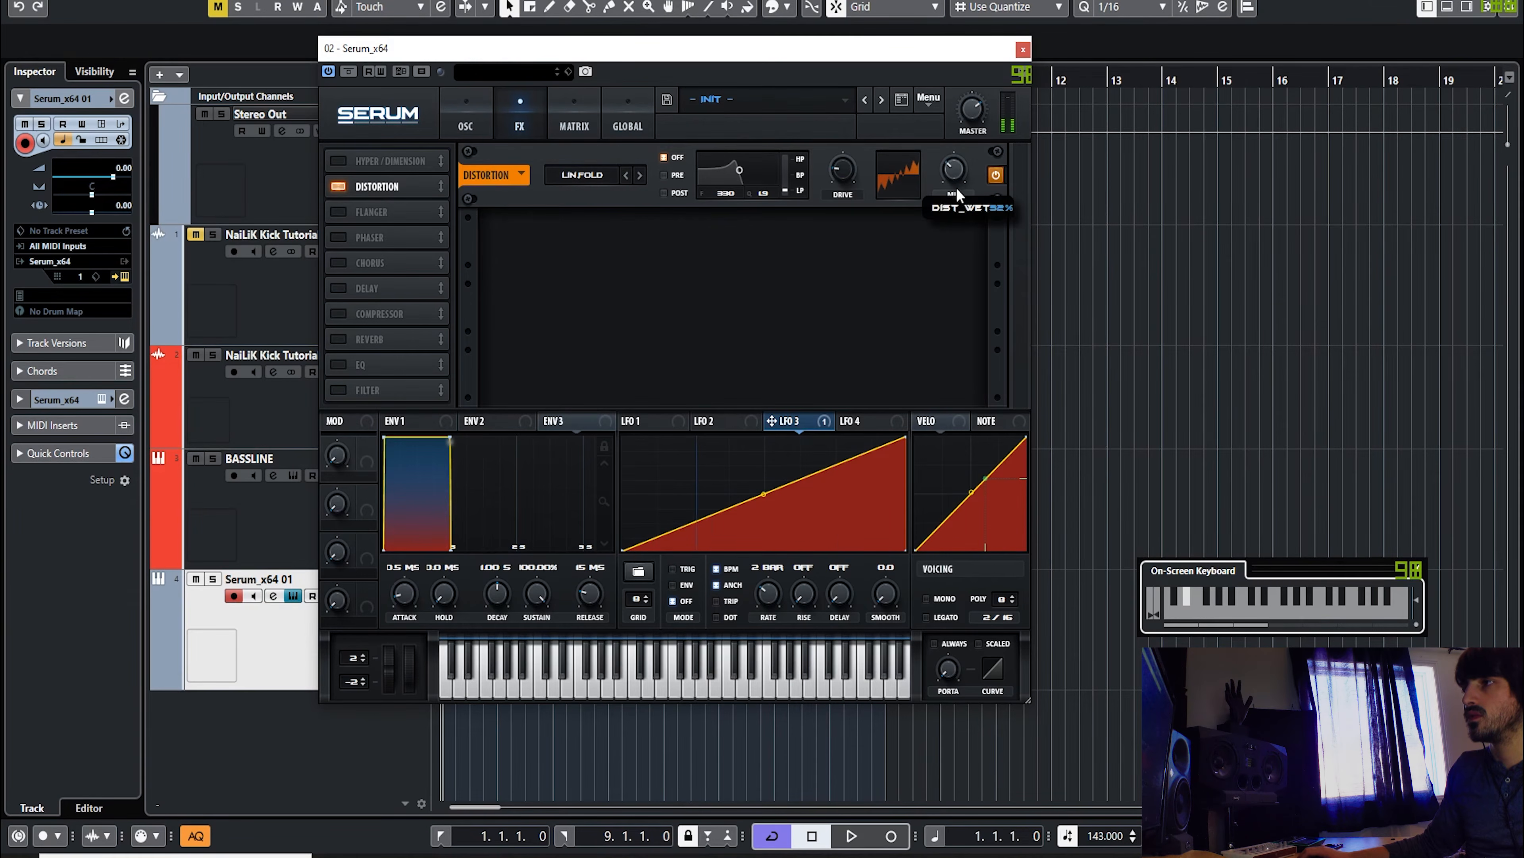
left_click_drag(958, 198, 958, 162)
Step: Turn on keyboard tracking for the filter cutoff
left_click(466, 123)
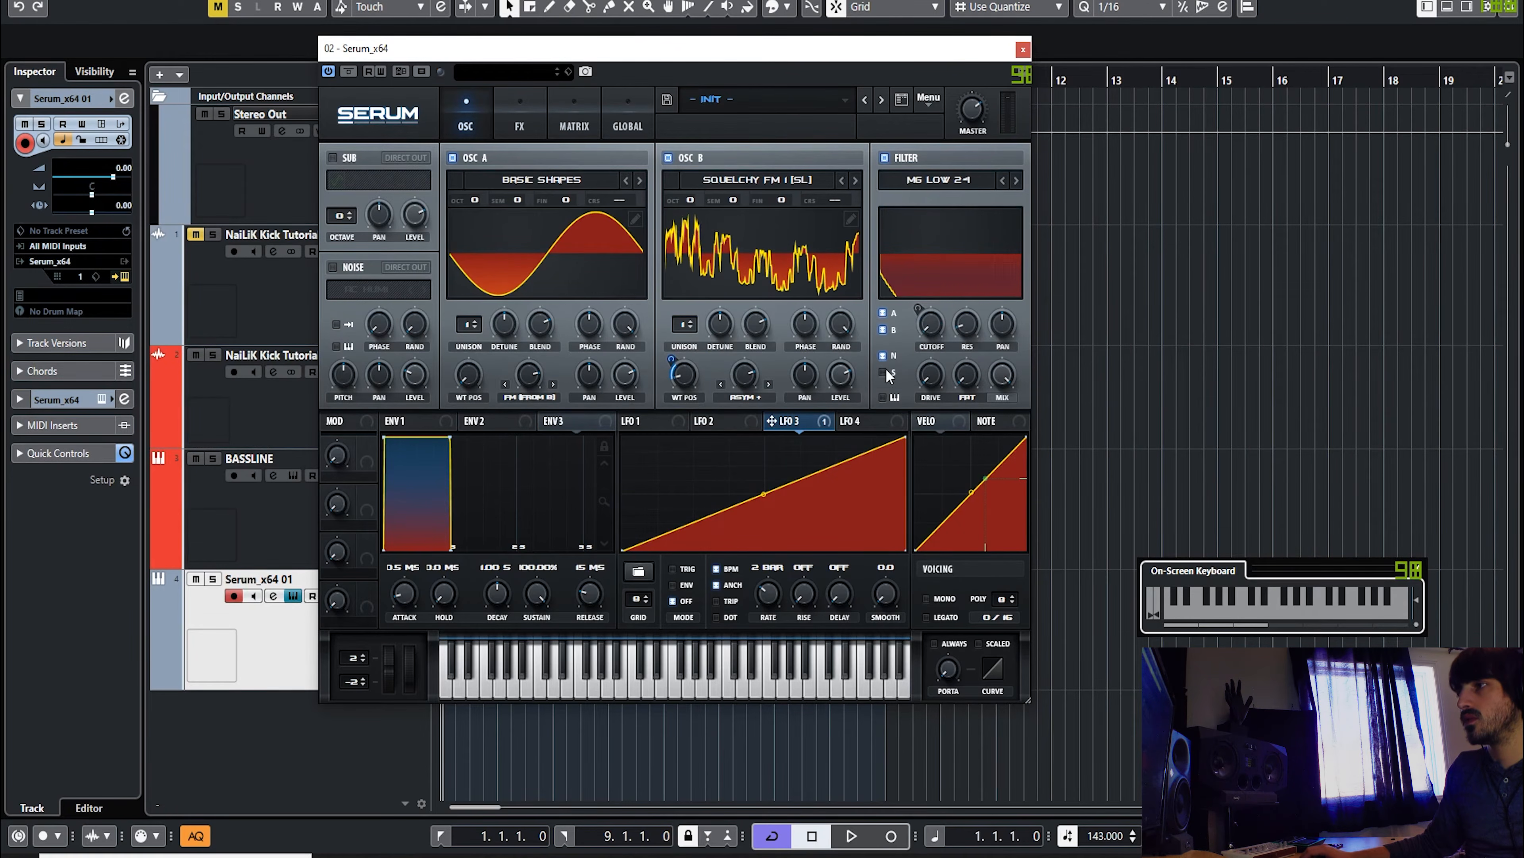
mouse_move(933, 325)
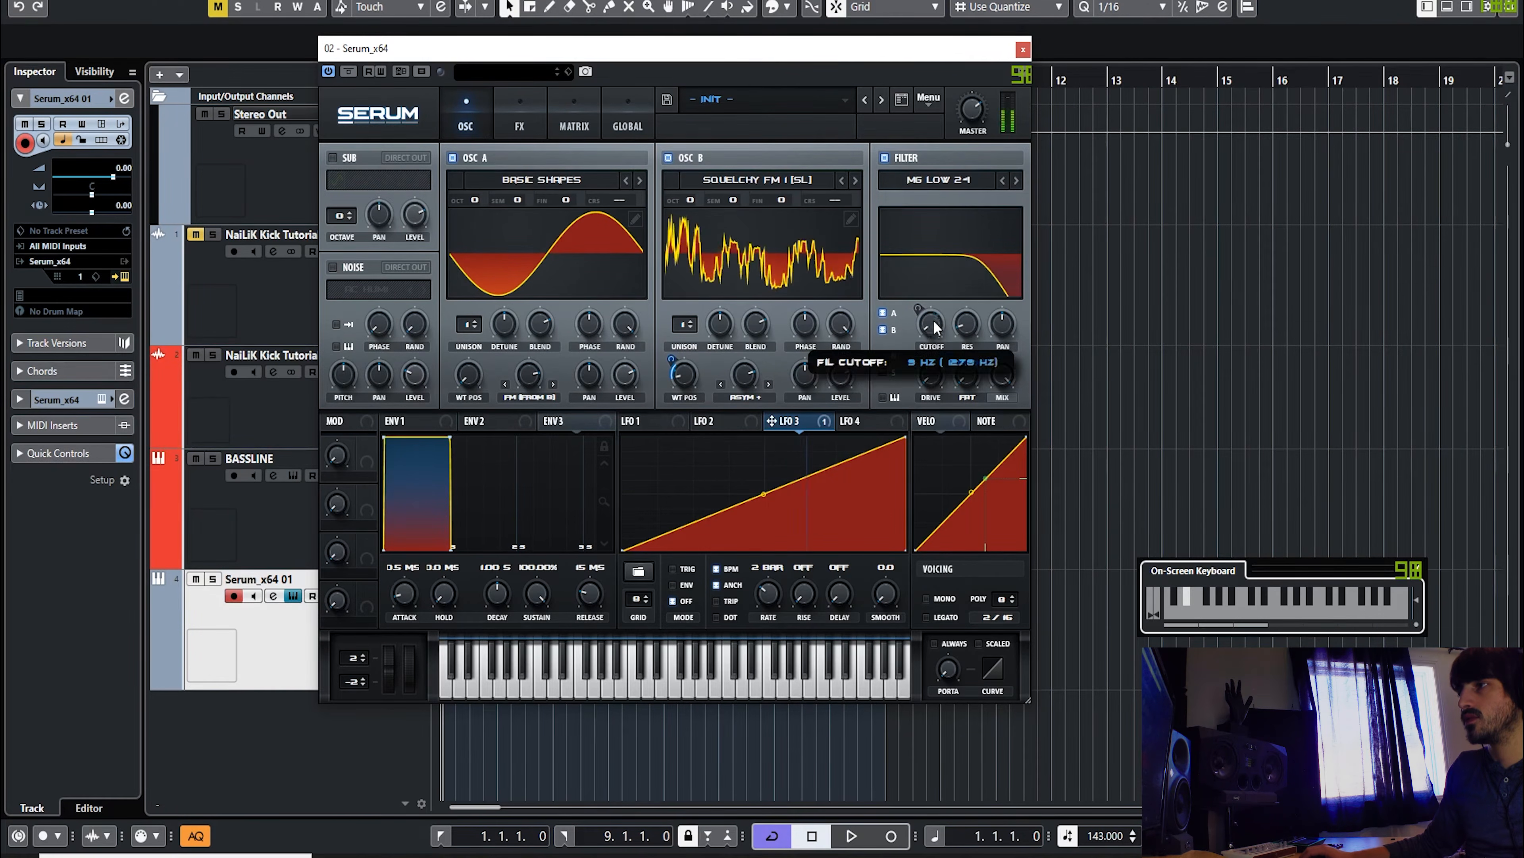
left_click(883, 397)
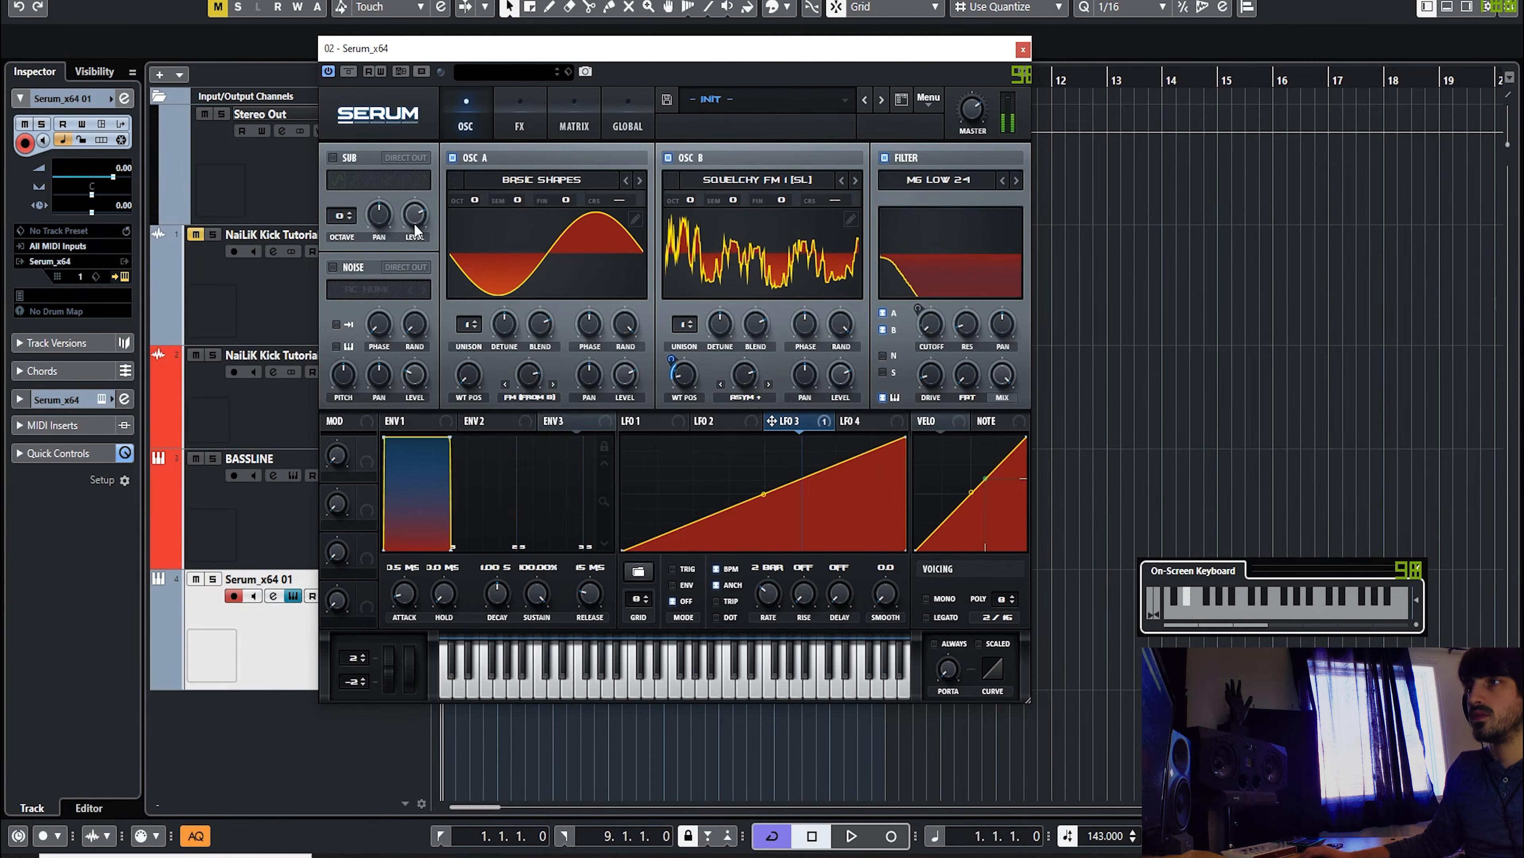
Step: Try different octave settings for oscillators A and B
mouse_move(691, 199)
left_mouse_down()
mouse_move(688, 256)
mouse_move(692, 204)
mouse_move(675, 250)
mouse_move(683, 196)
left_mouse_up()
left_click_drag(472, 198, 472, 224)
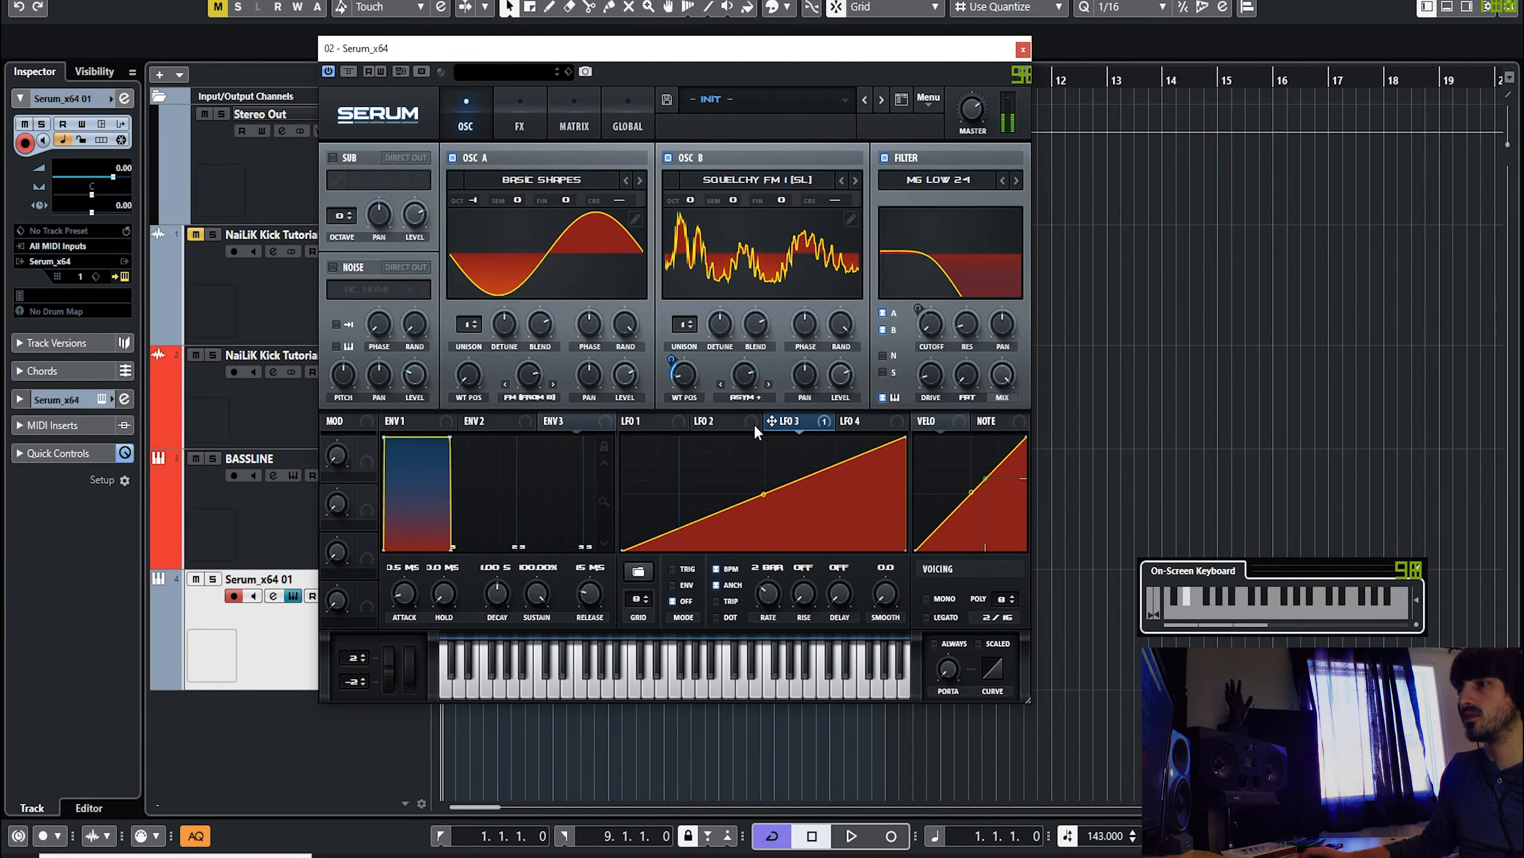
left_click_drag(474, 200, 475, 186)
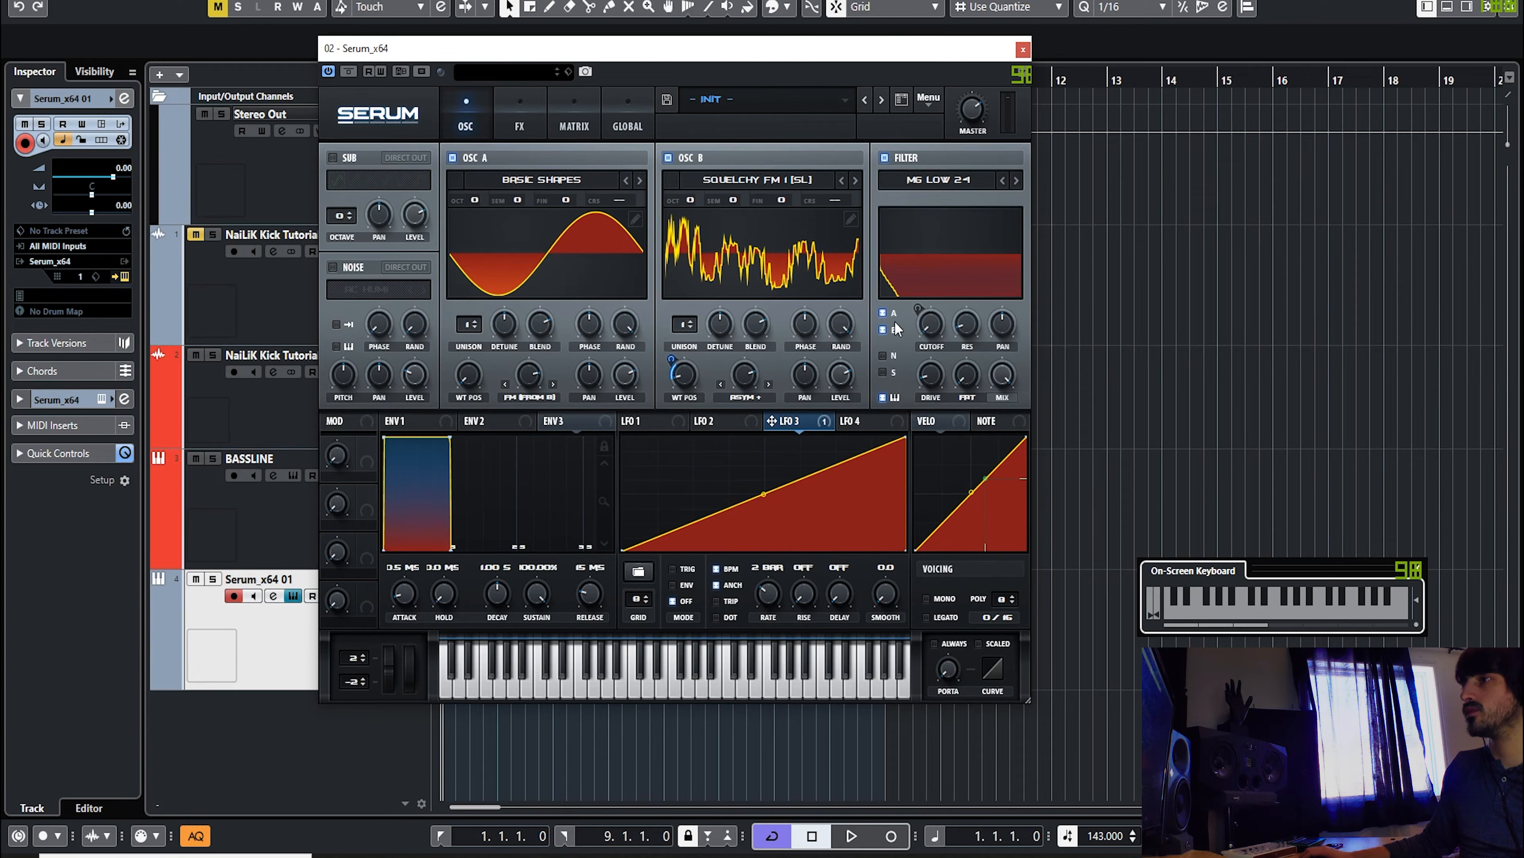
Step: Adjust the Asym + warp amount of oscillator B and the FM warp amount of oscillator A
left_click_drag(739, 384, 747, 360)
left_click_drag(489, 379, 545, 412)
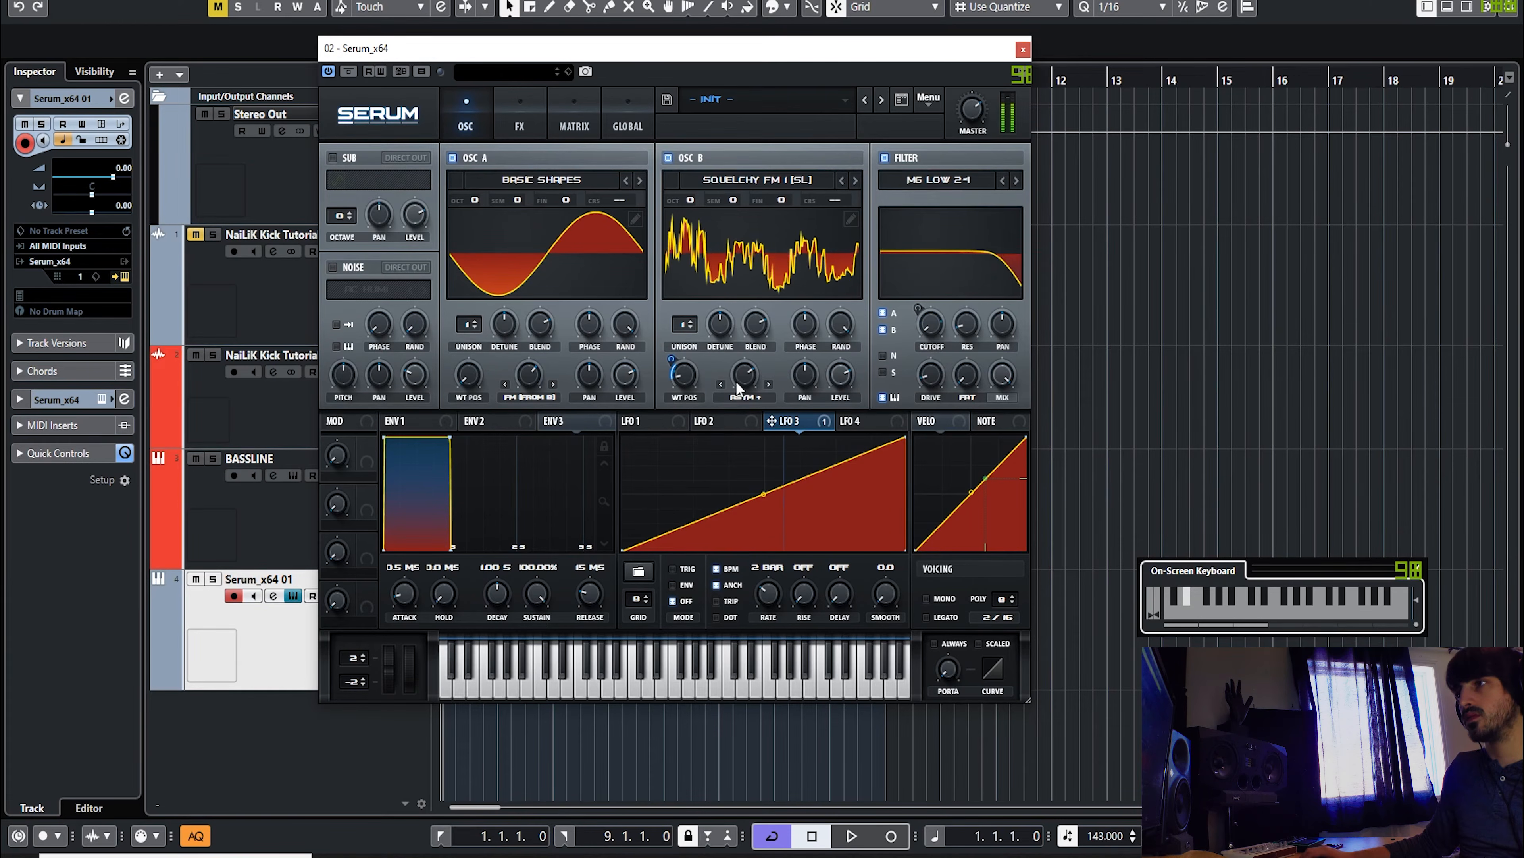
left_click_drag(745, 379, 747, 357)
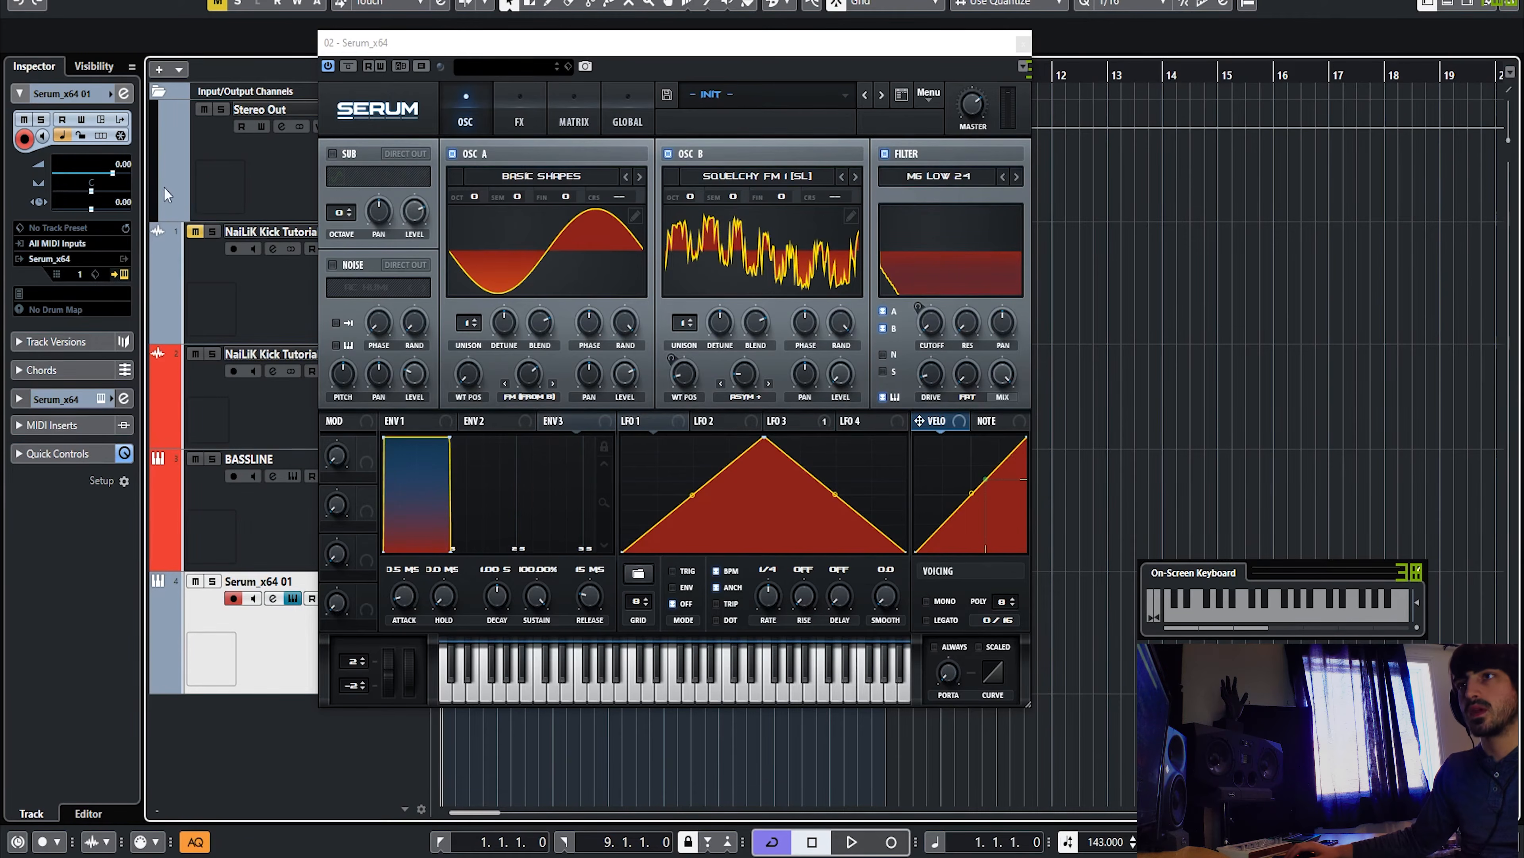
Step: Insert FabFilter Pro-Q 3 as an insert effect on the Serum_x64 01 channel
left_click(123, 93)
left_click(505, 336)
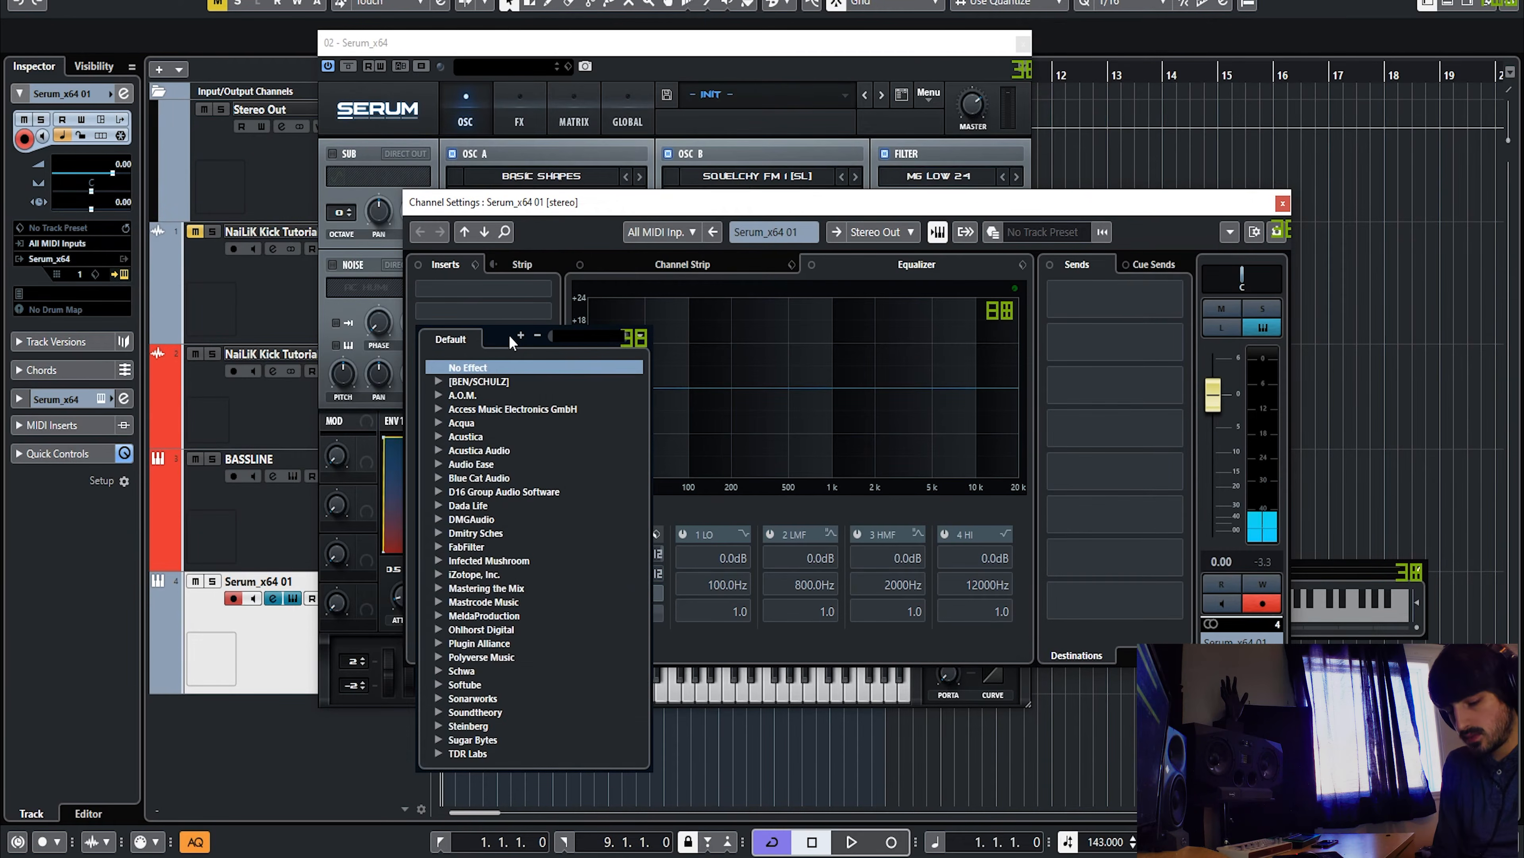
type("pro-q 3")
key("Return")
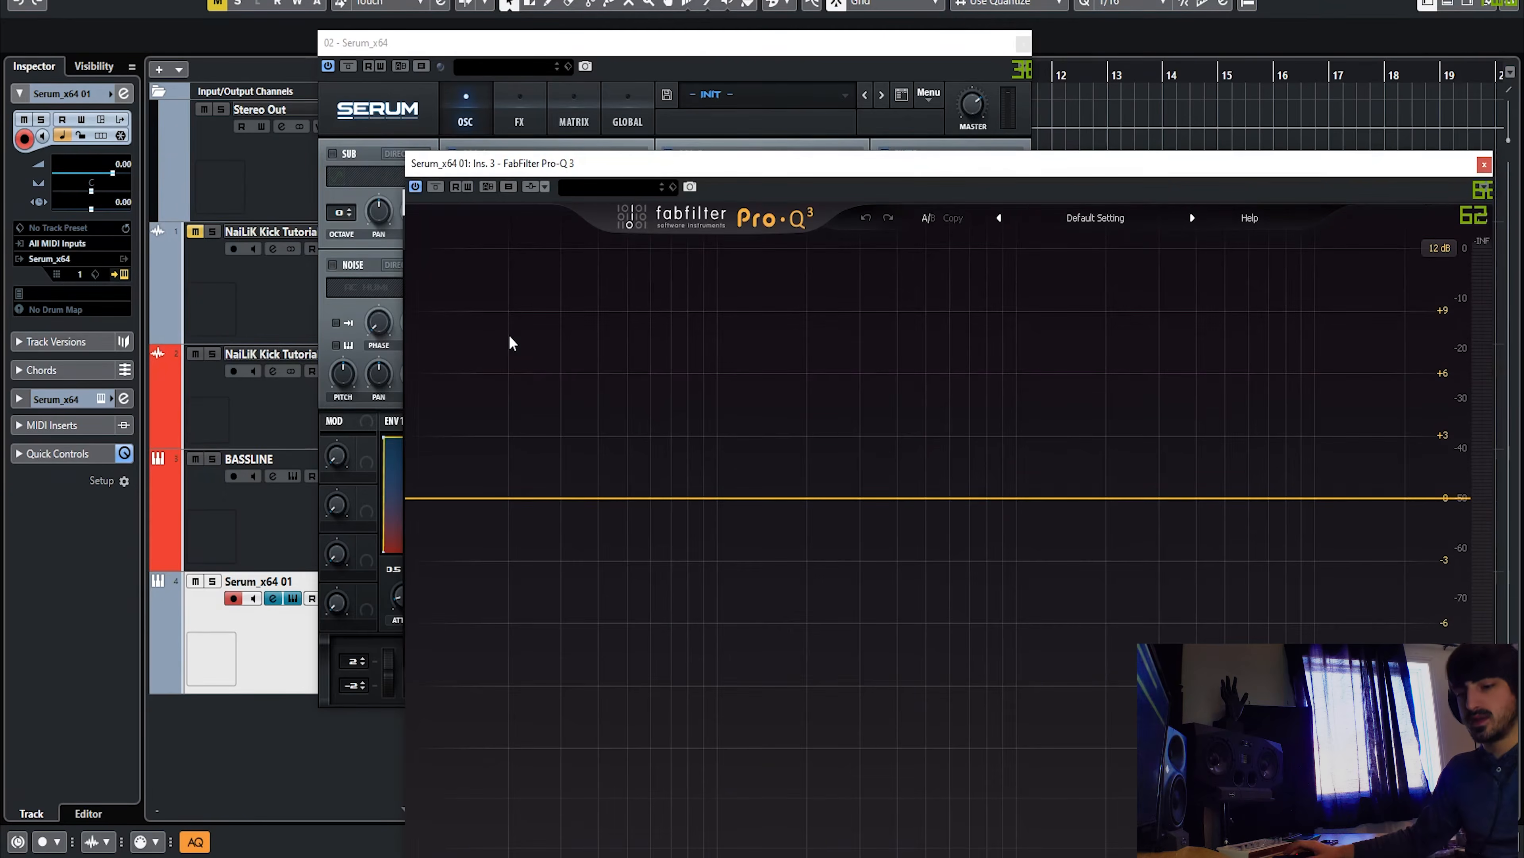
Step: Add a 30 dB/oct low cut in Pro-Q 3, raise its frequency to remove the low end, and return to Serum
left_click(449, 498)
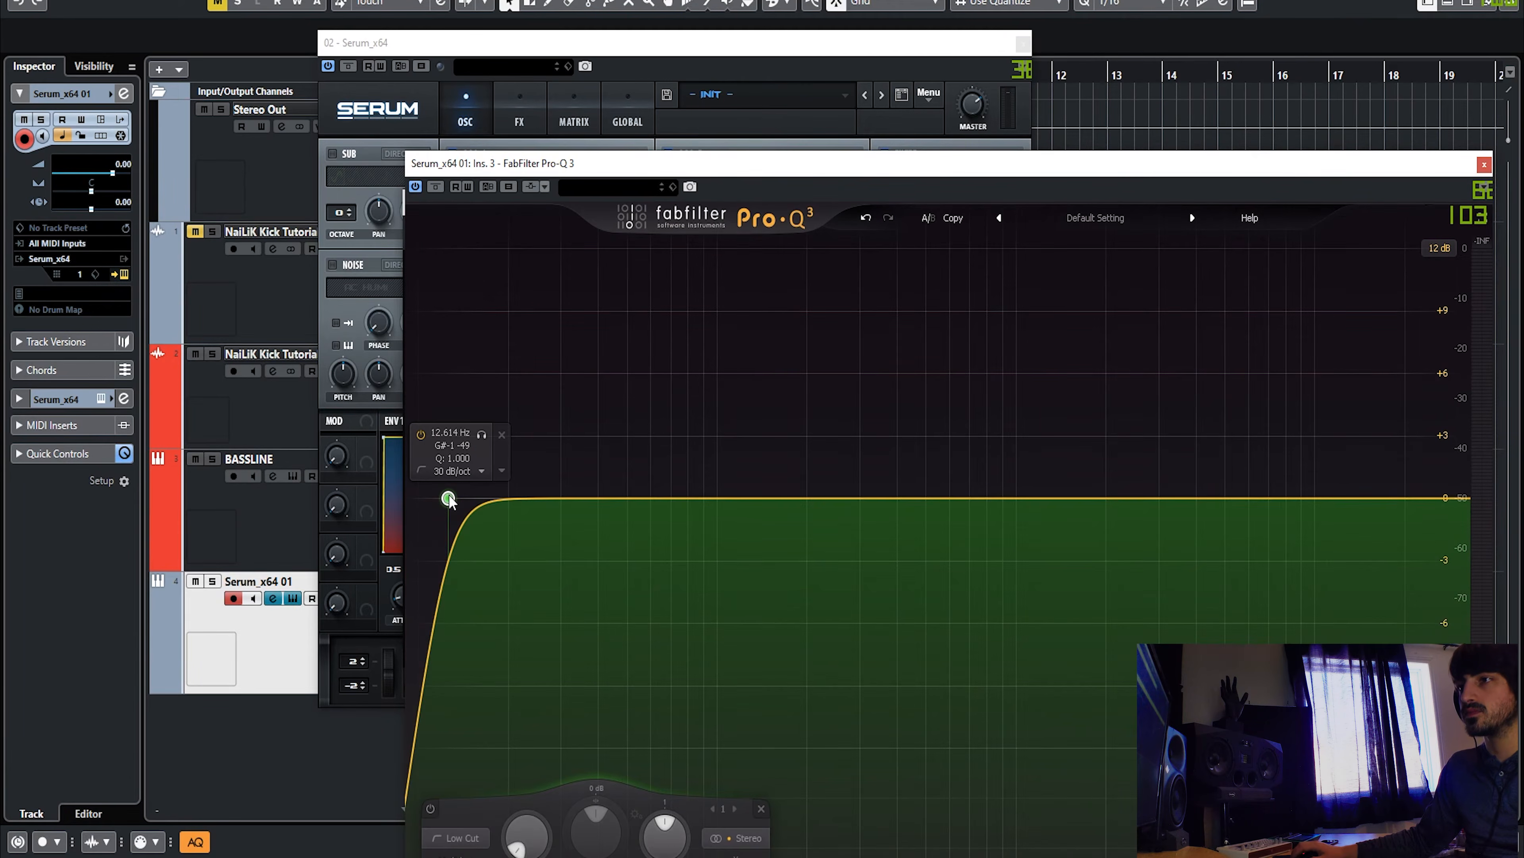
left_click_drag(449, 499, 747, 498)
left_click(1484, 164)
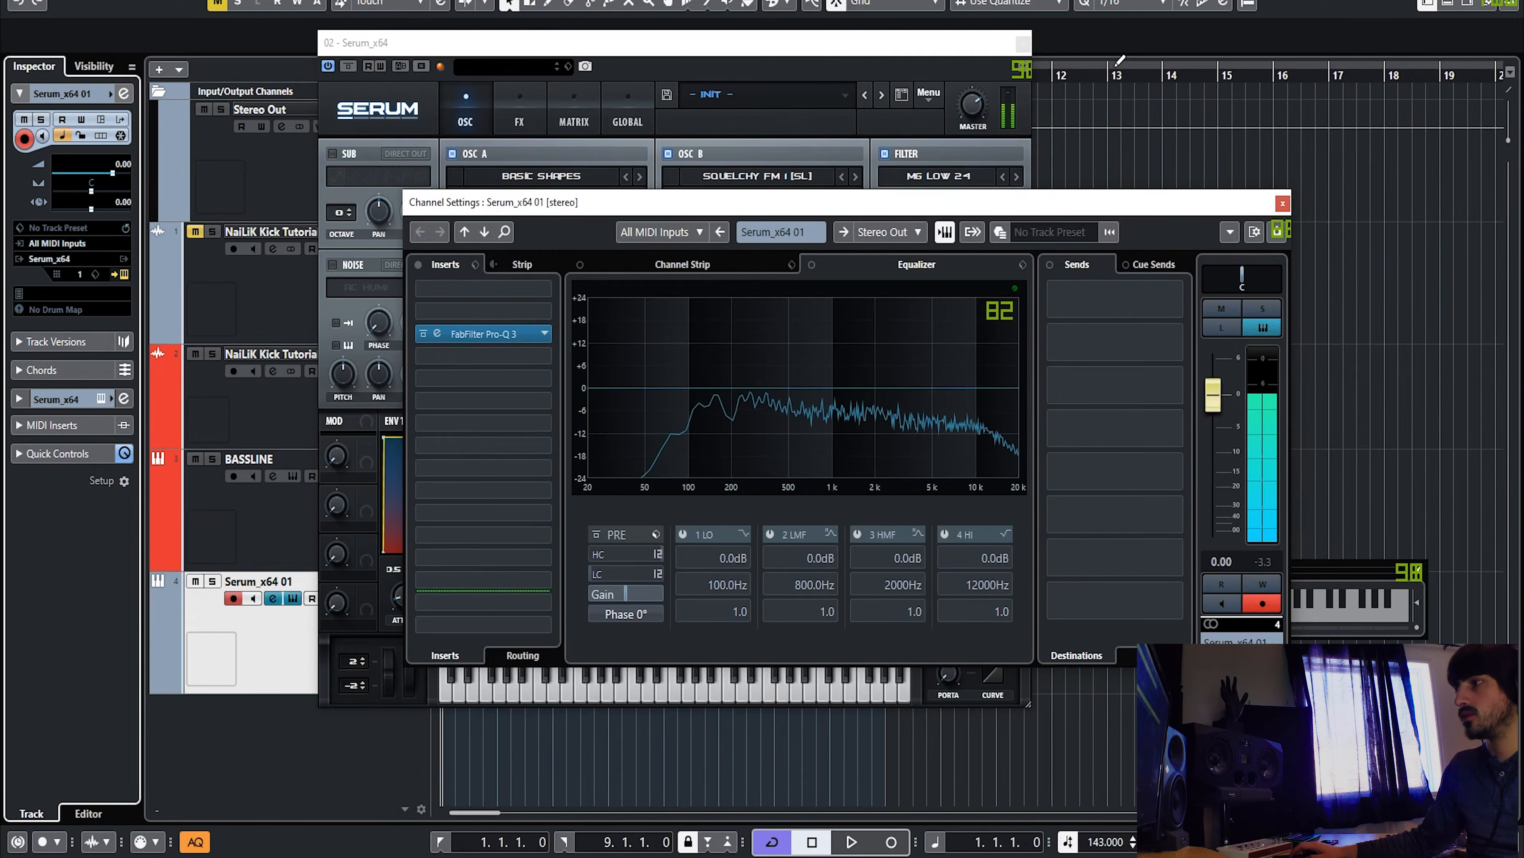
left_click(1283, 203)
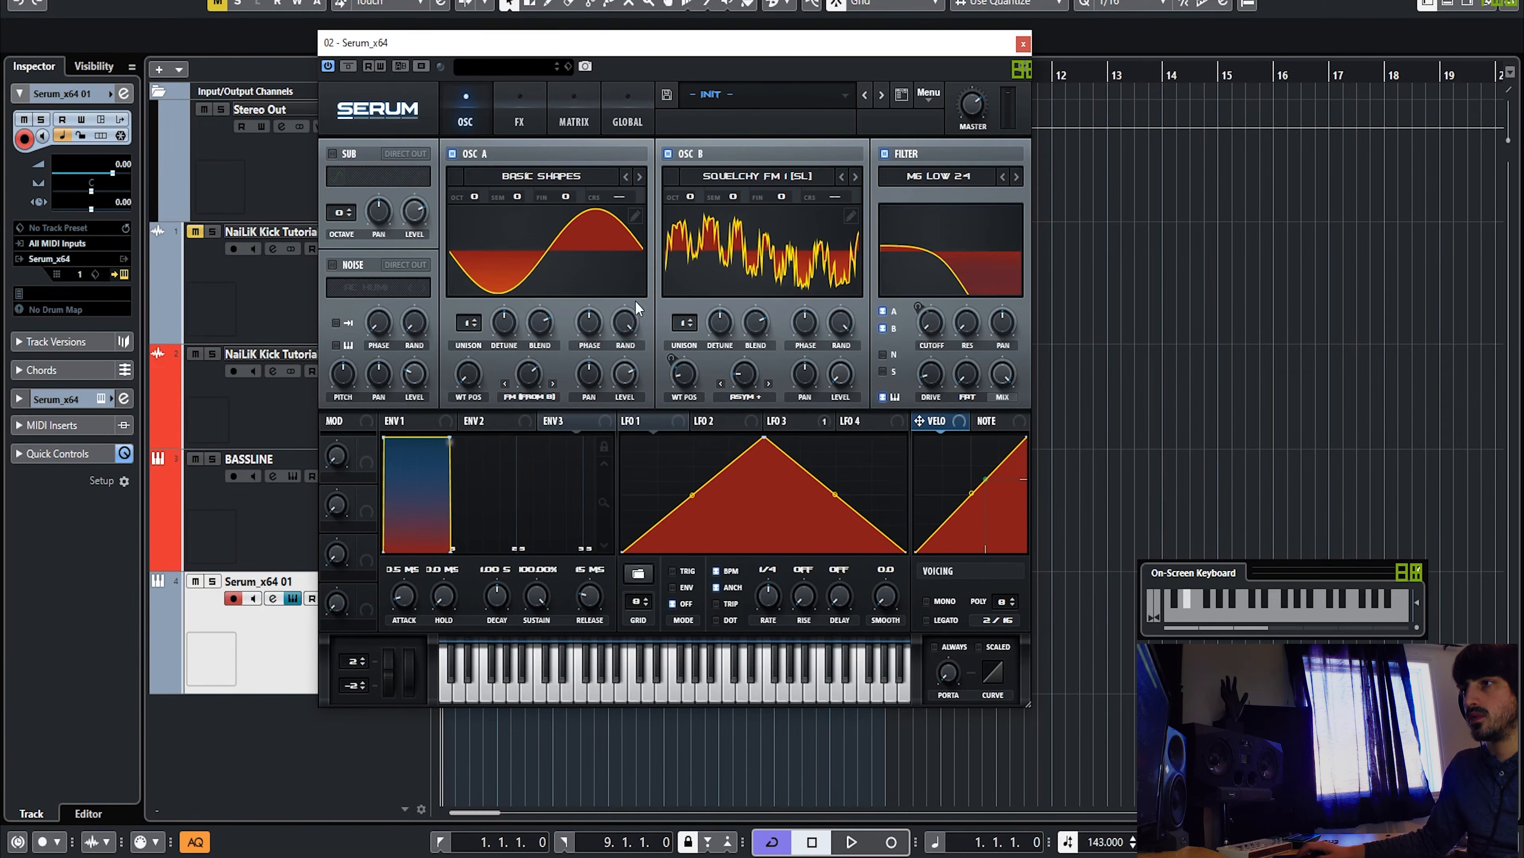
Step: Adjust the levels of oscillators A and B and raise the filter resonance
left_click_drag(626, 378, 640, 423)
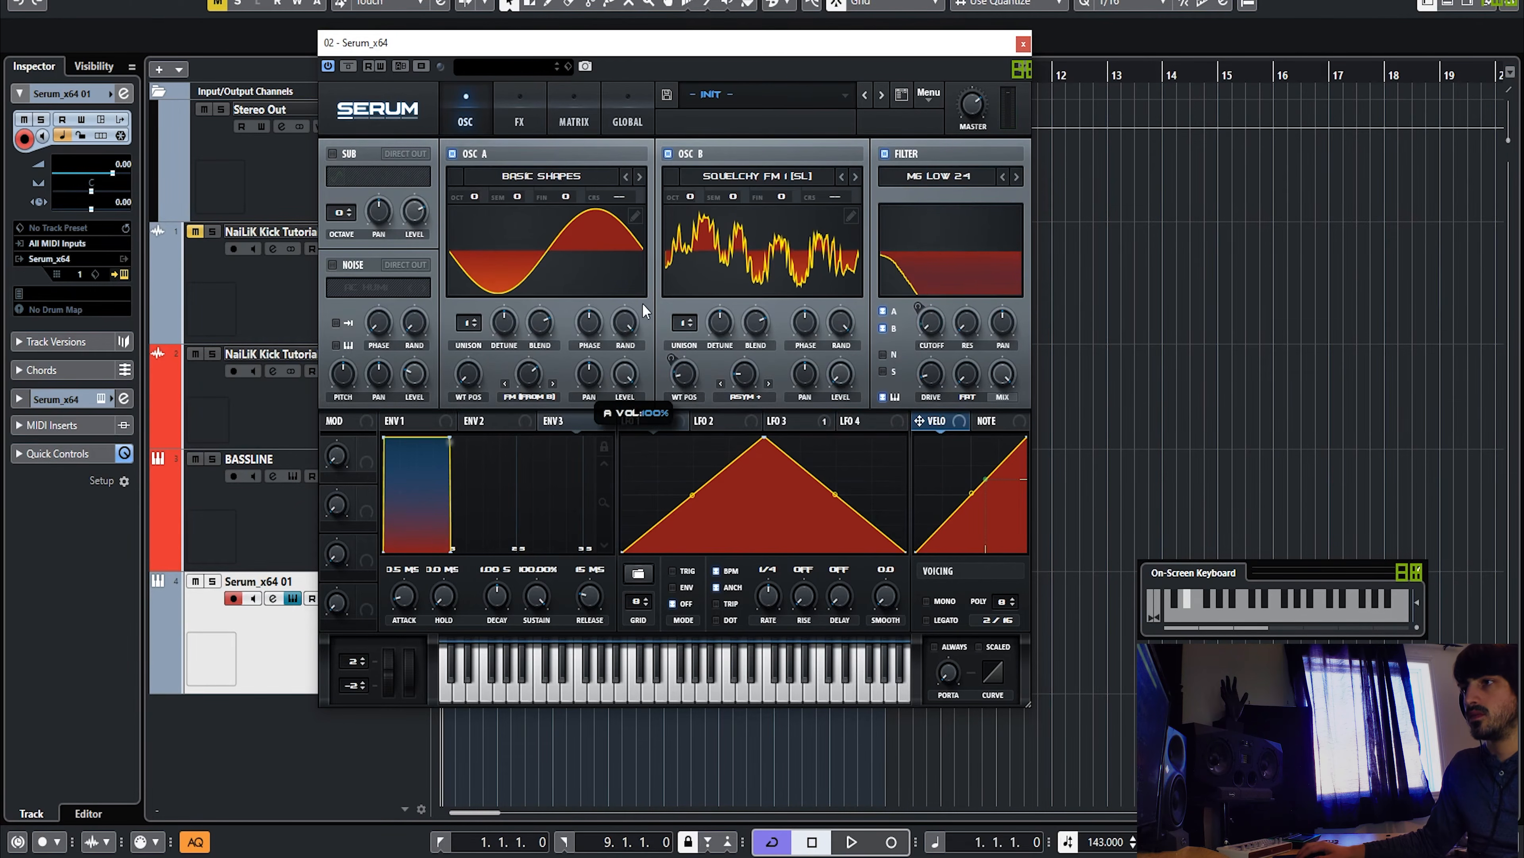
left_click_drag(853, 379, 851, 473)
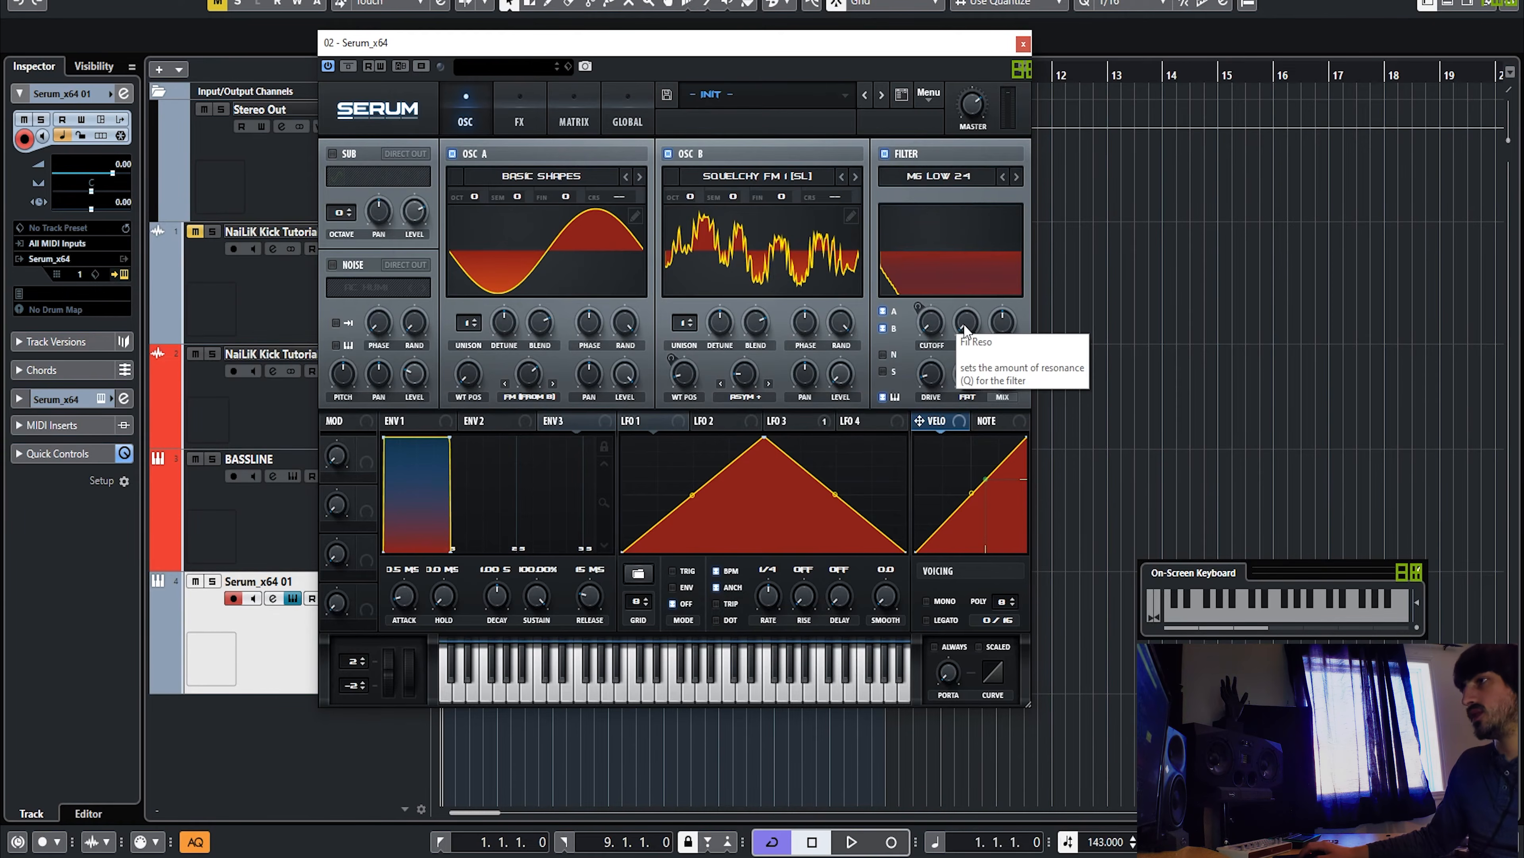
left_click_drag(958, 324, 971, 248)
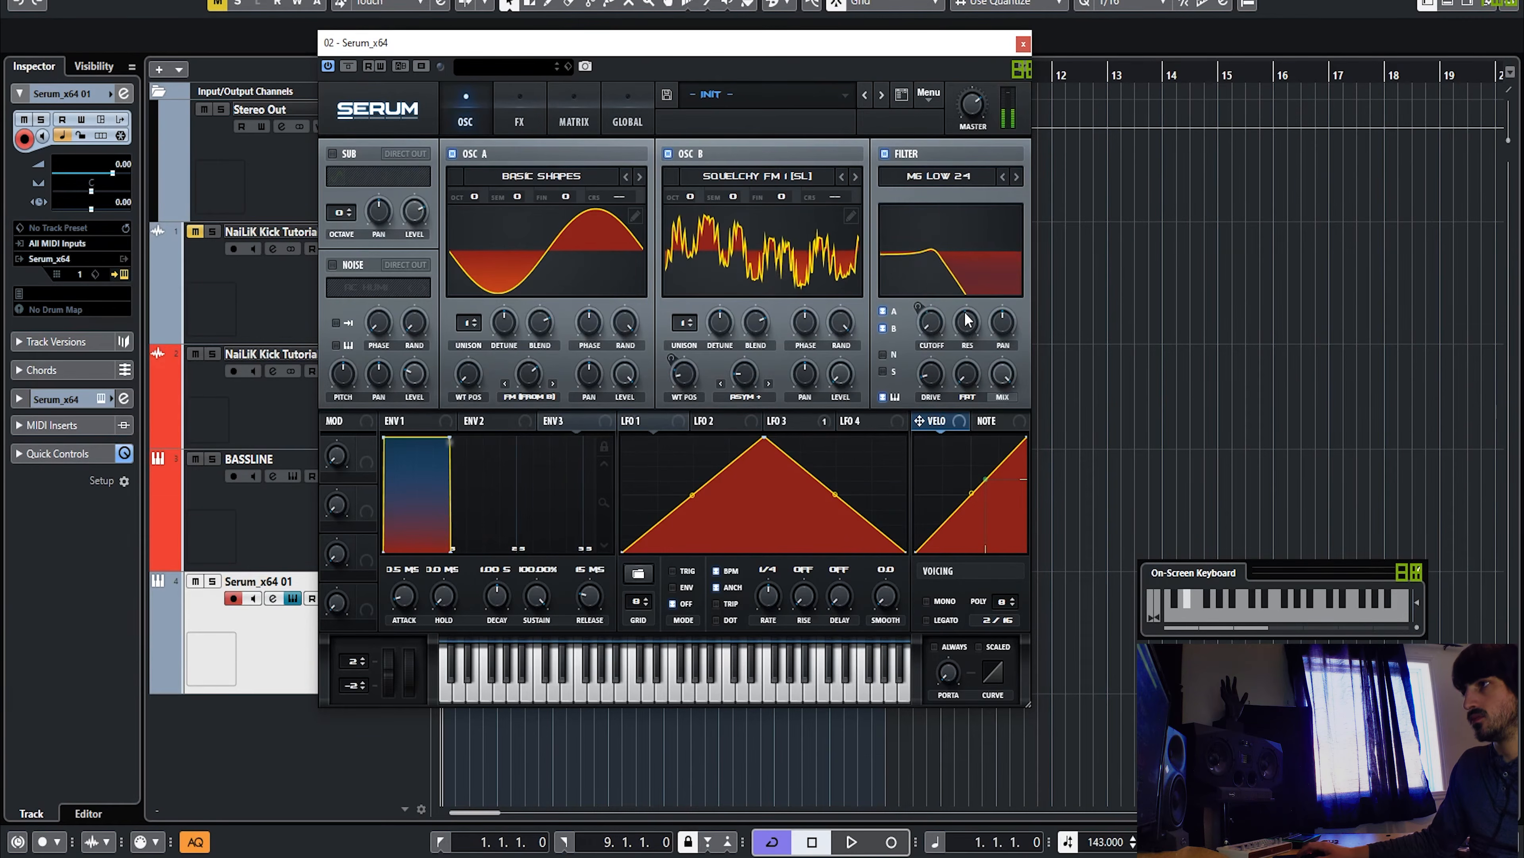
Step: Enable the Delay effect in ping-pong mode with 1/8 left and right times, and adjust its feedback
left_click(527, 117)
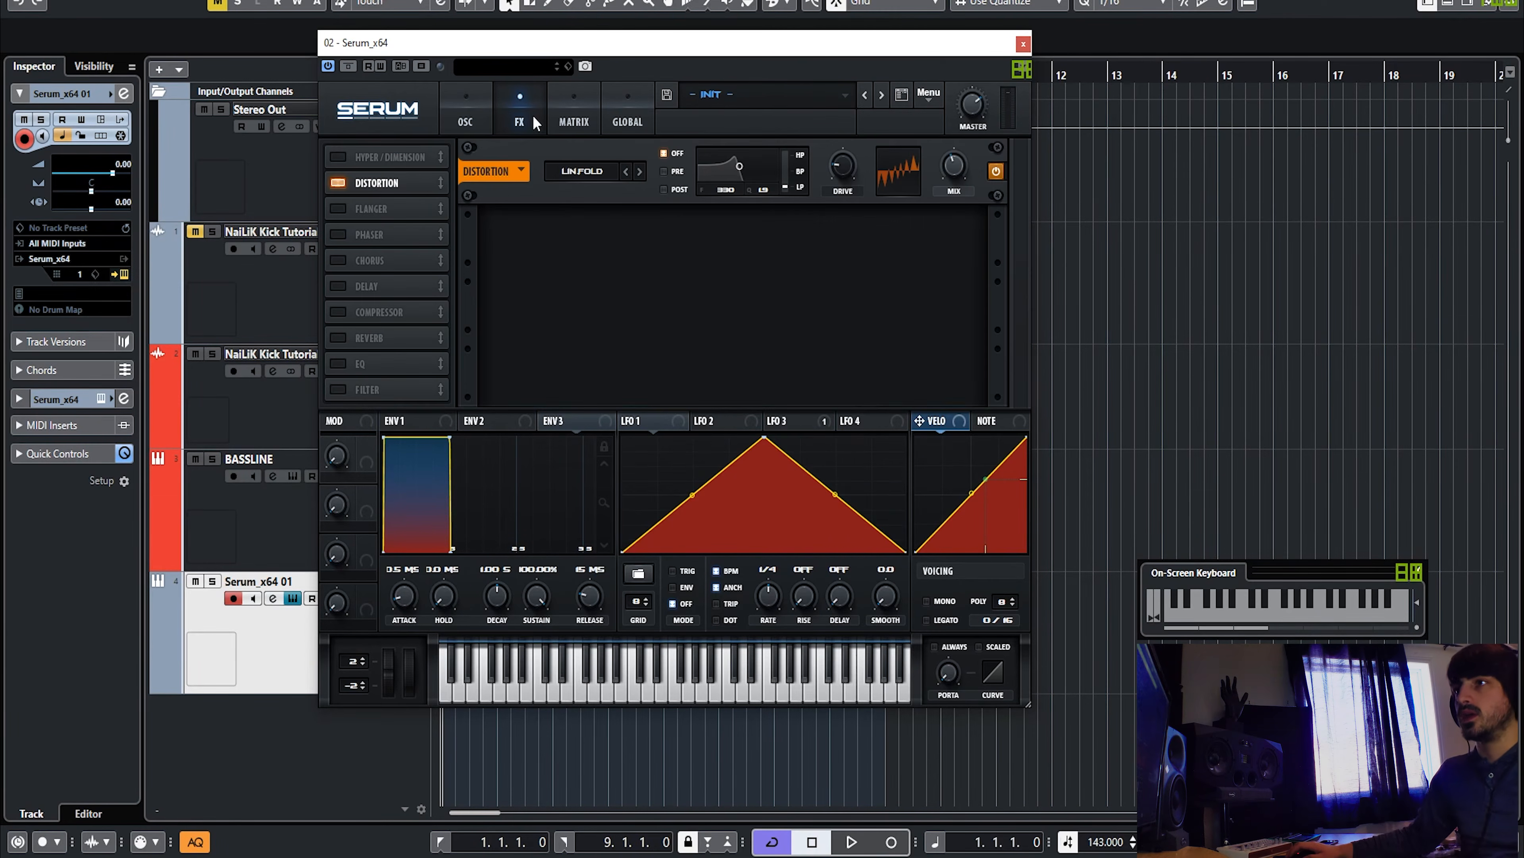
left_click(338, 286)
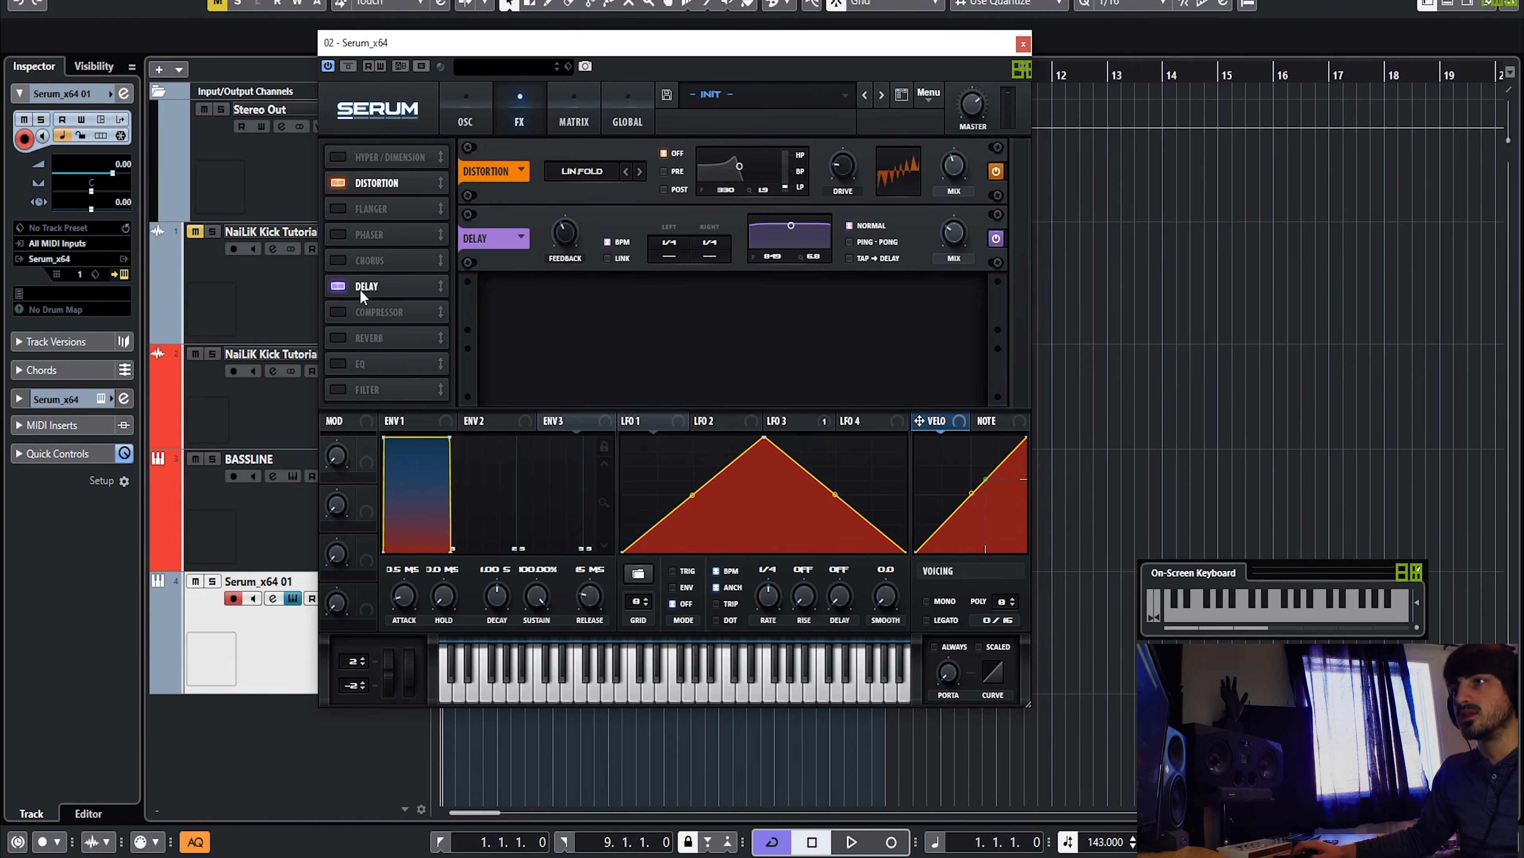
left_click_drag(678, 246, 715, 285)
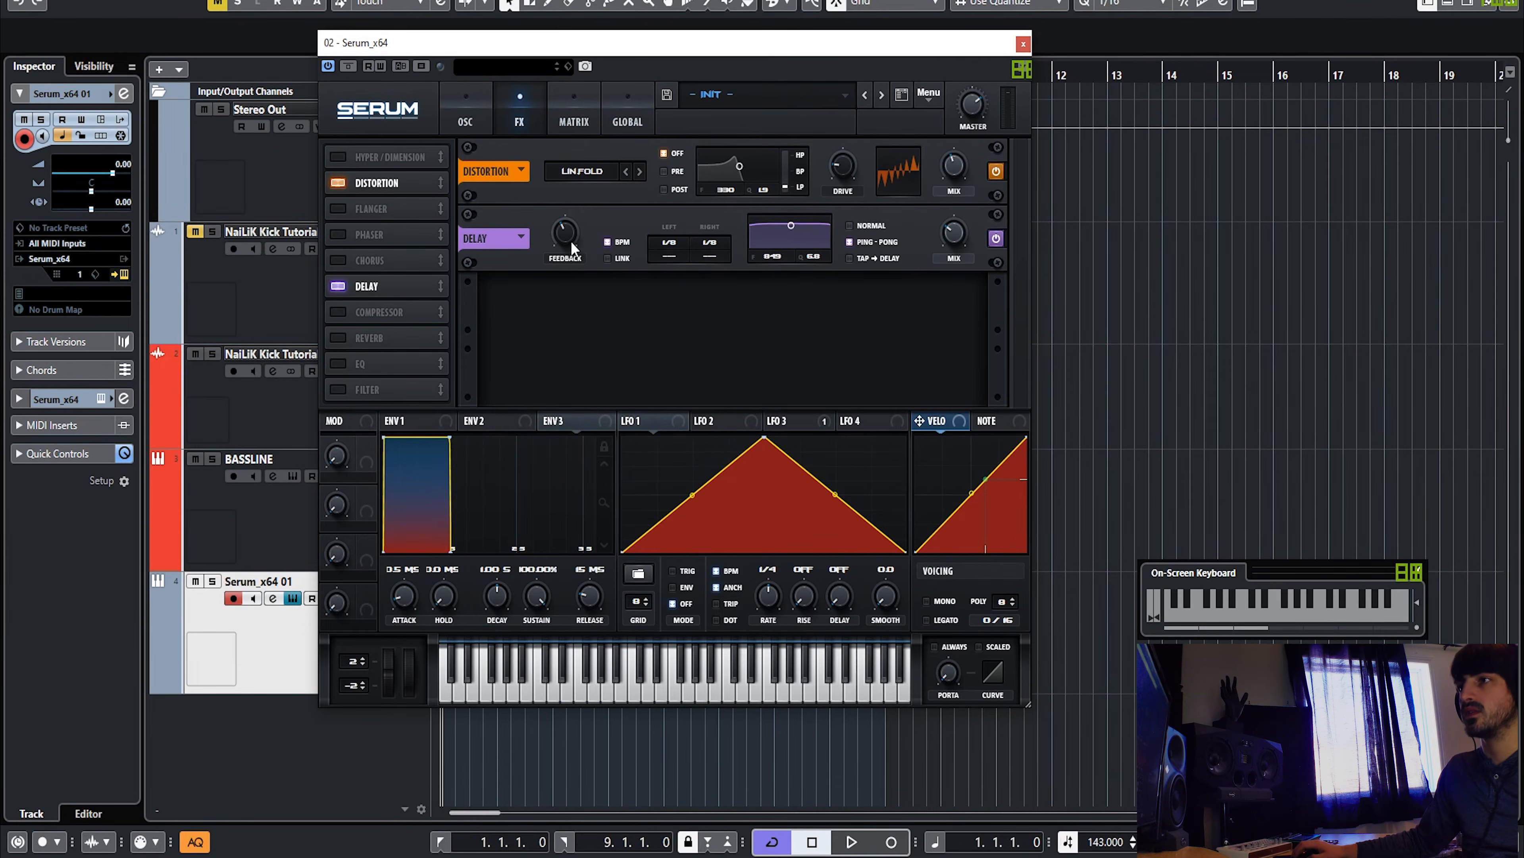
left_click_drag(573, 246, 577, 278)
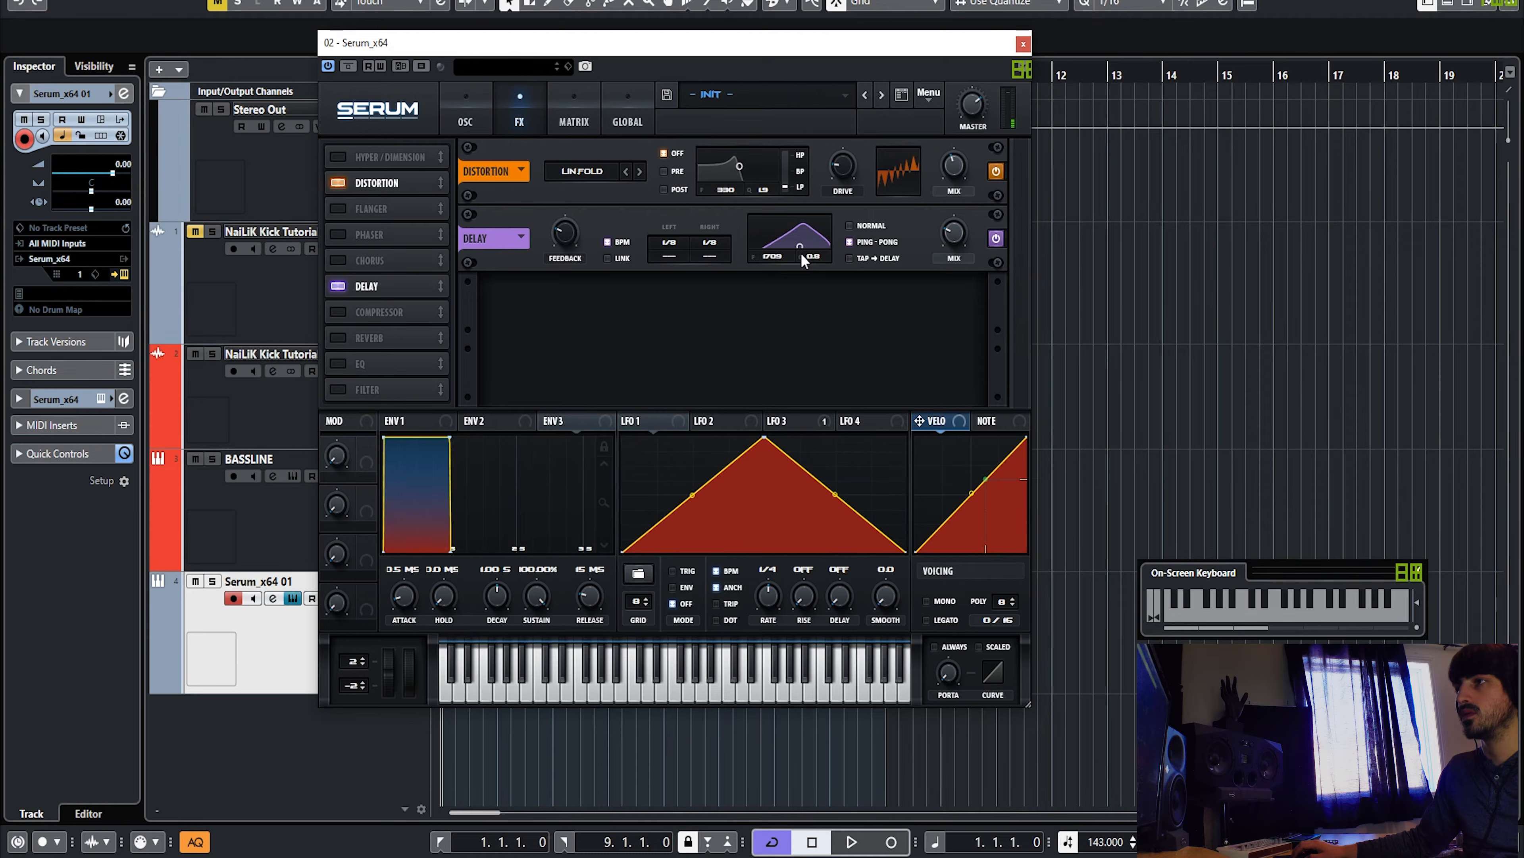
Step: Refine the delay with its filter at 1027 and 0.8, a dotted right time, and adjusted feedback and mix
left_click_drag(801, 253, 725, 239)
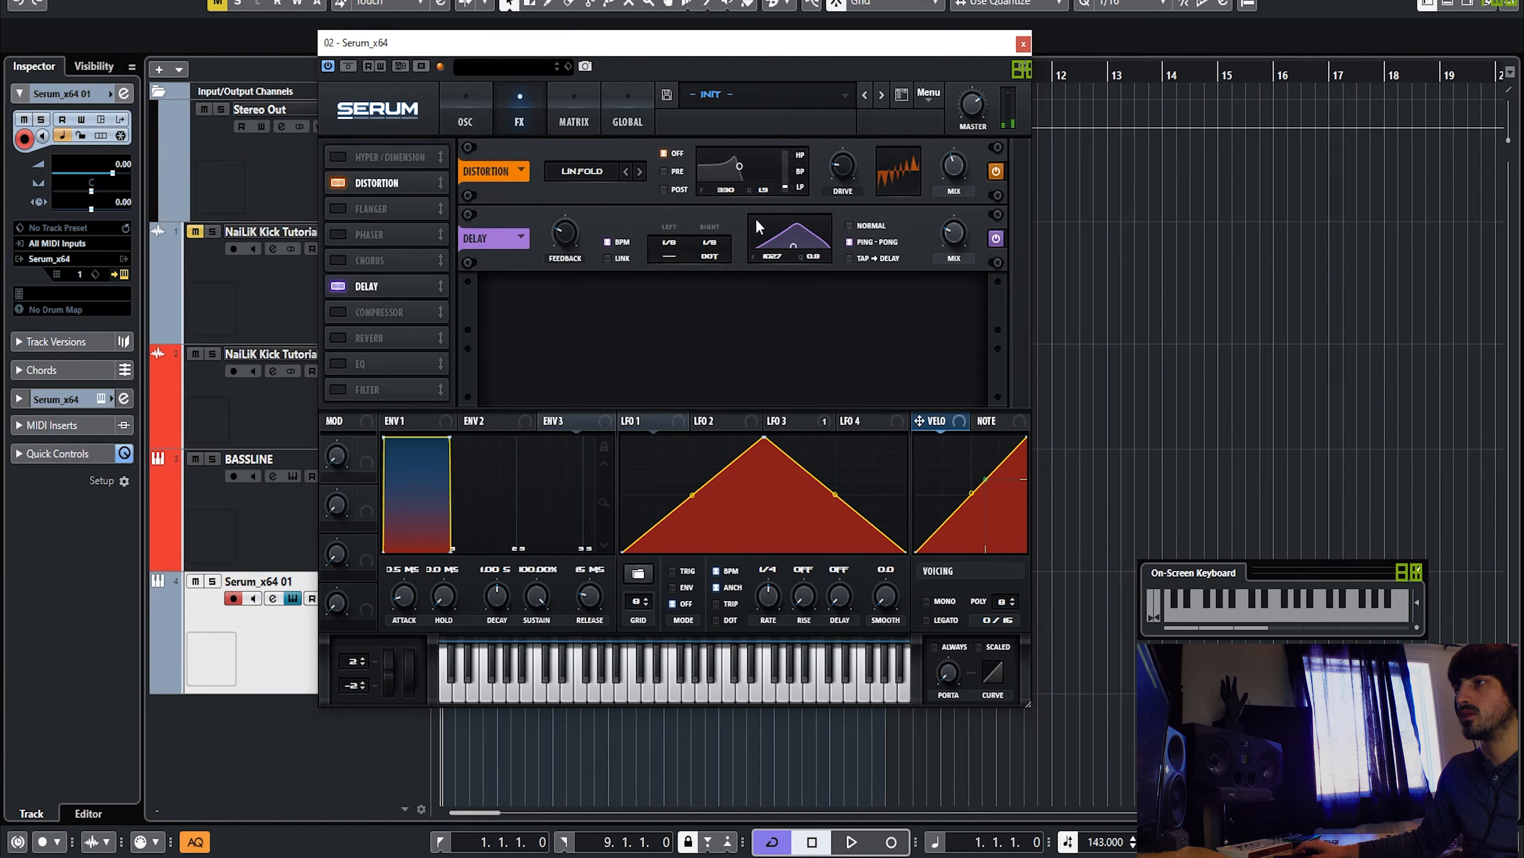
left_click_drag(573, 230, 573, 223)
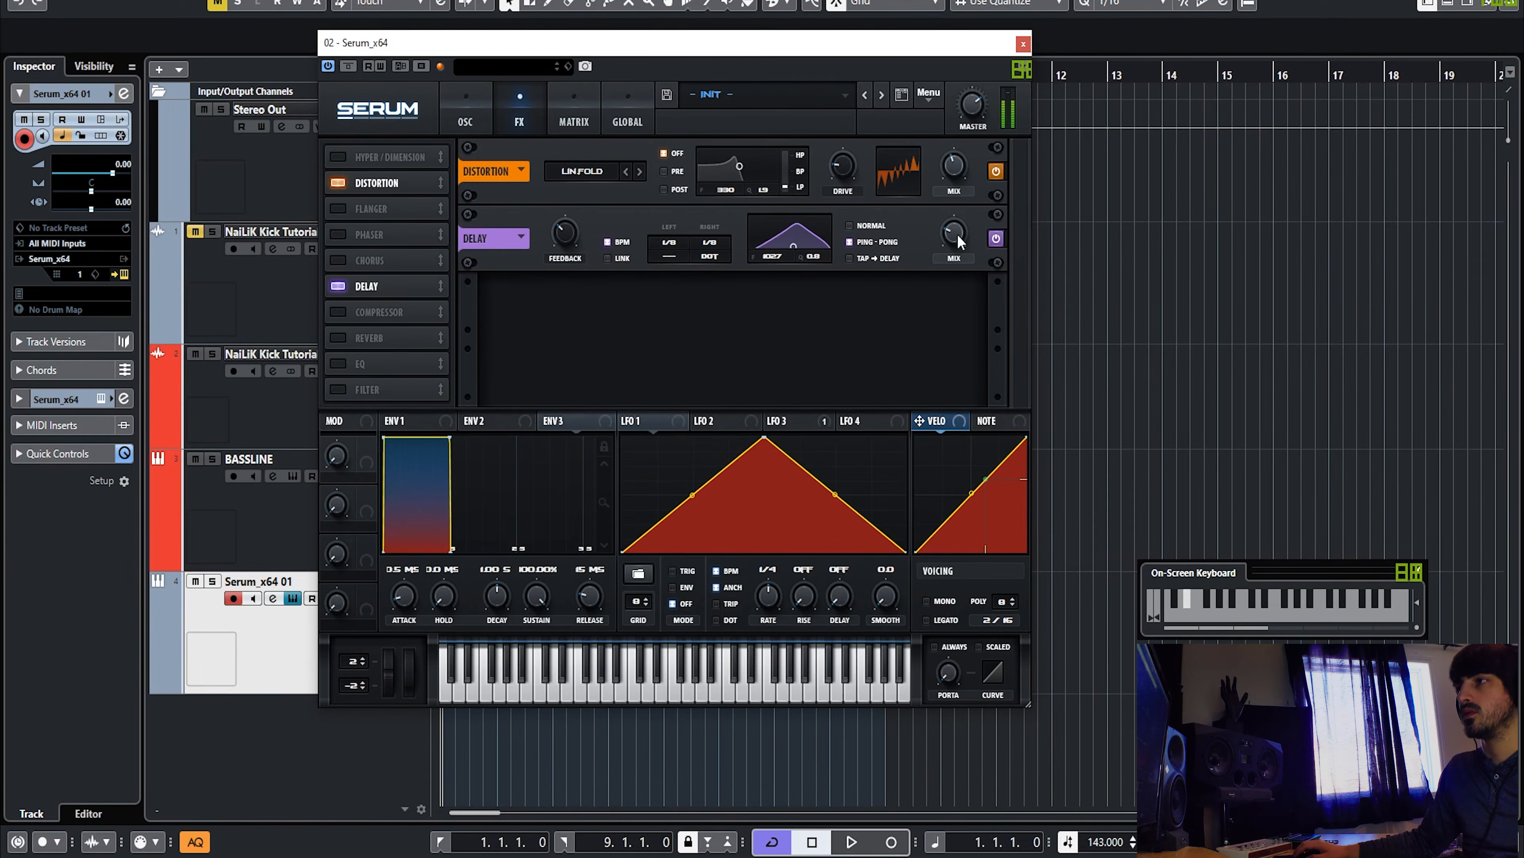
left_click_drag(958, 234, 959, 231)
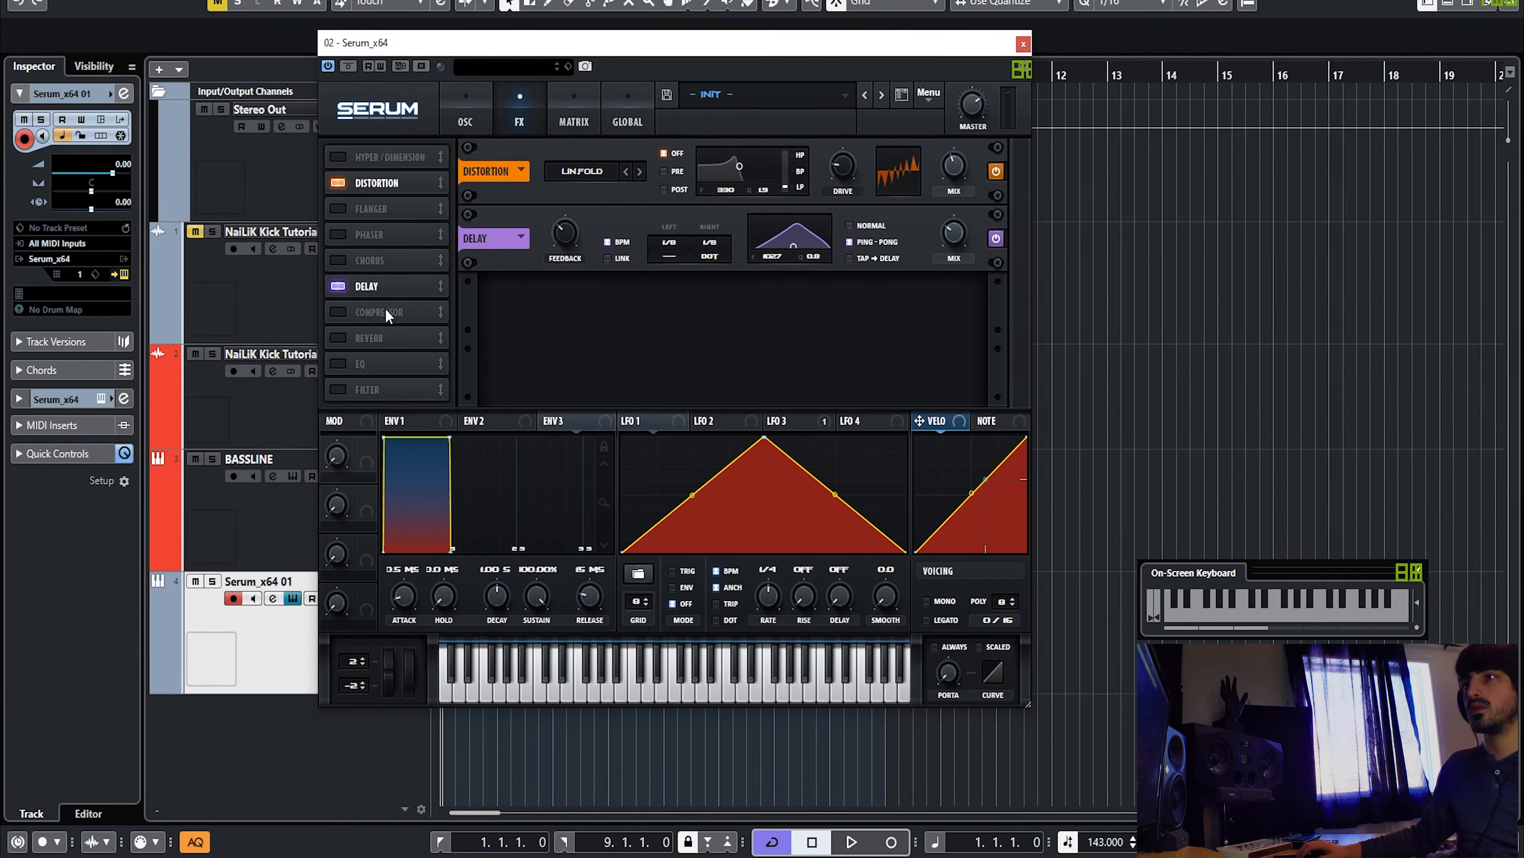
Step: Enable the Compressor in multiband mode, adjust its threshold, and compare the sound with it bypassed
left_click(340, 311)
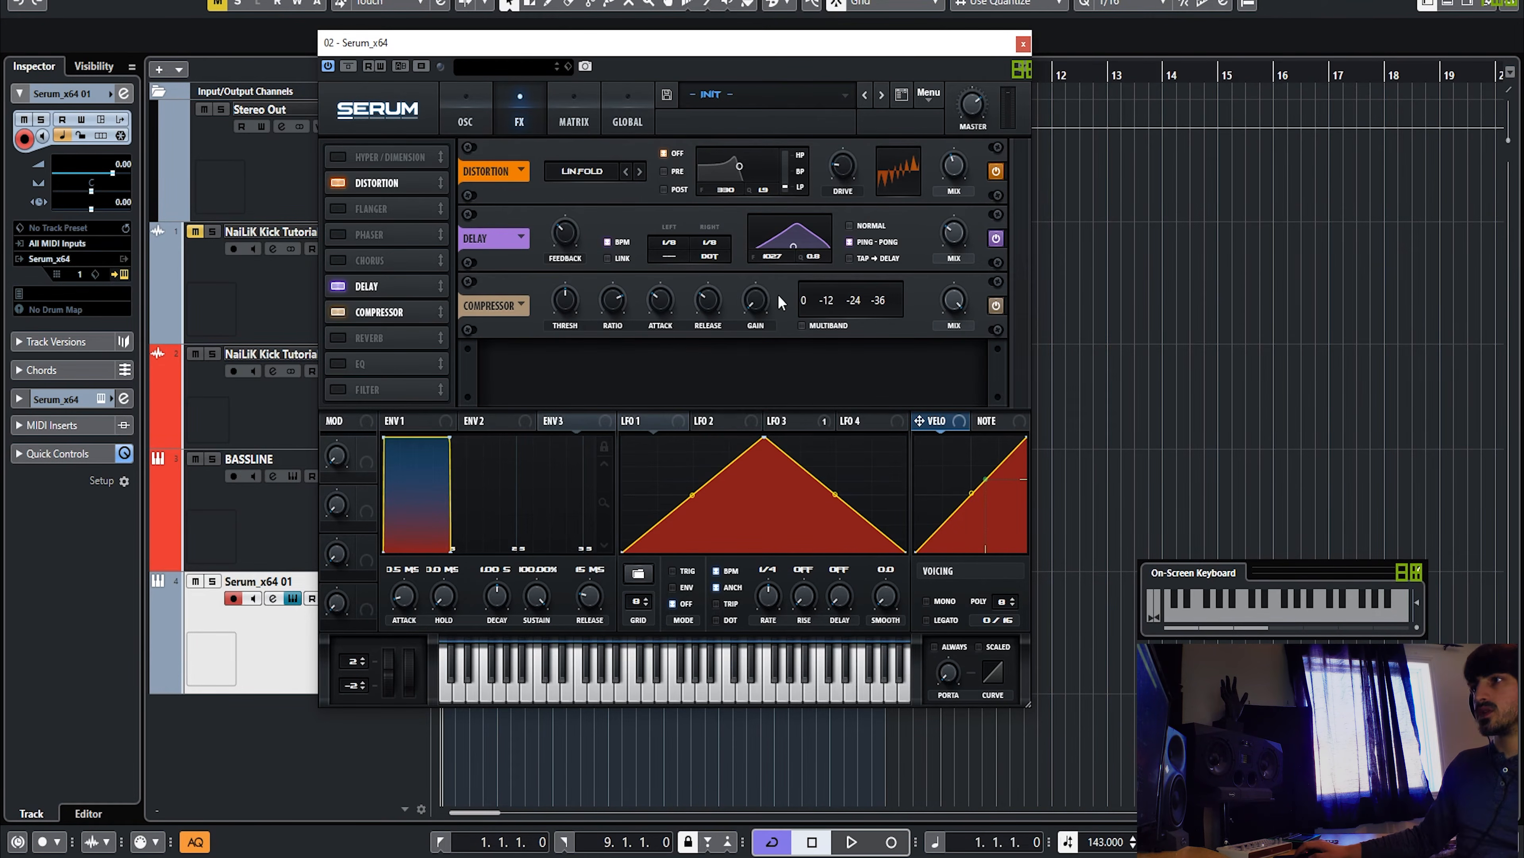
left_click(809, 325)
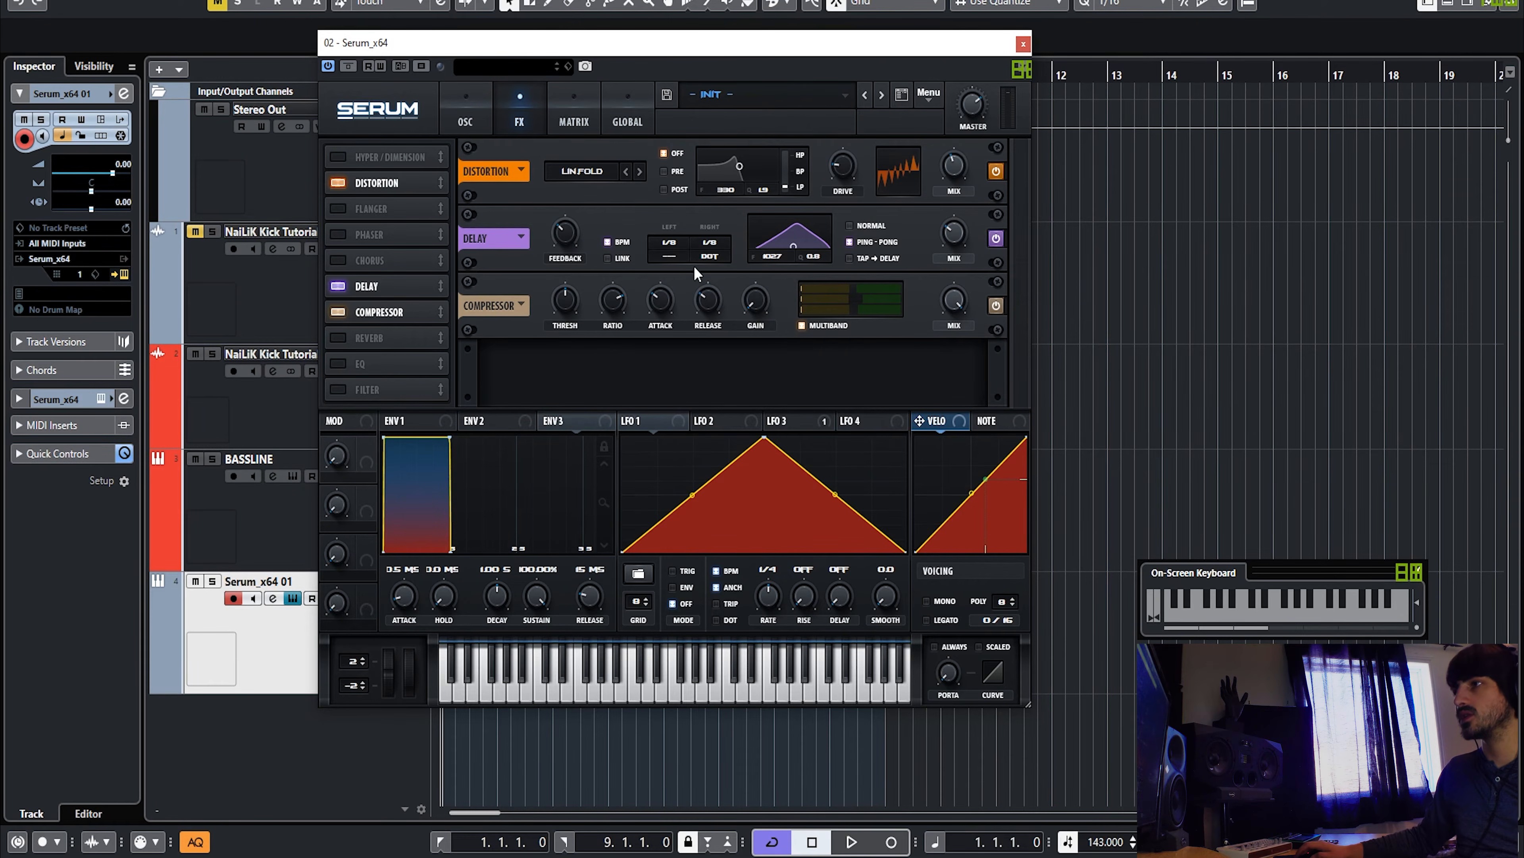
key("d")
left_click_drag(566, 300, 551, 340)
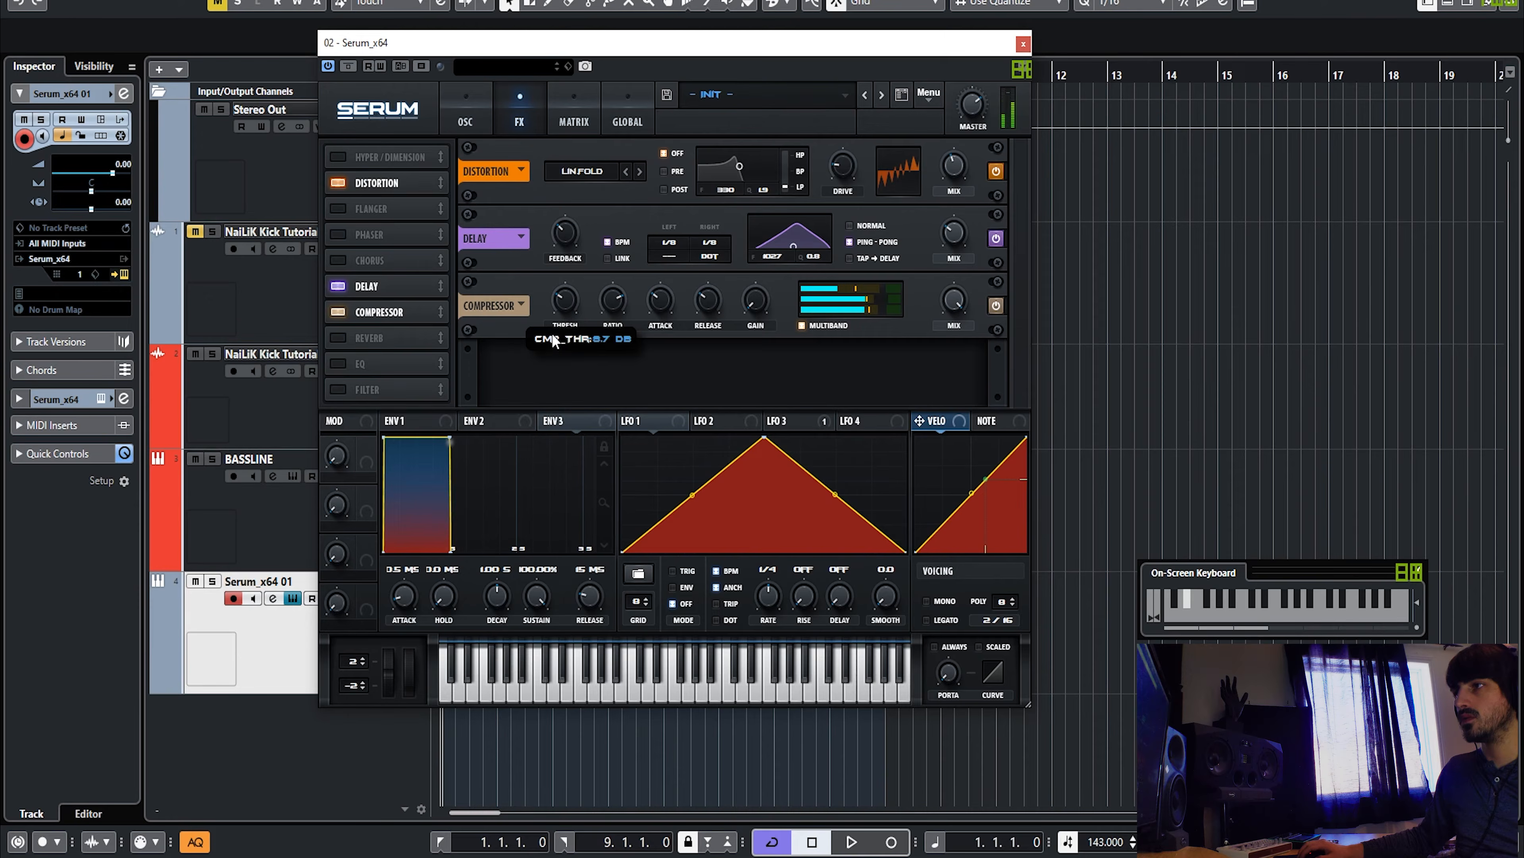
left_click(996, 306)
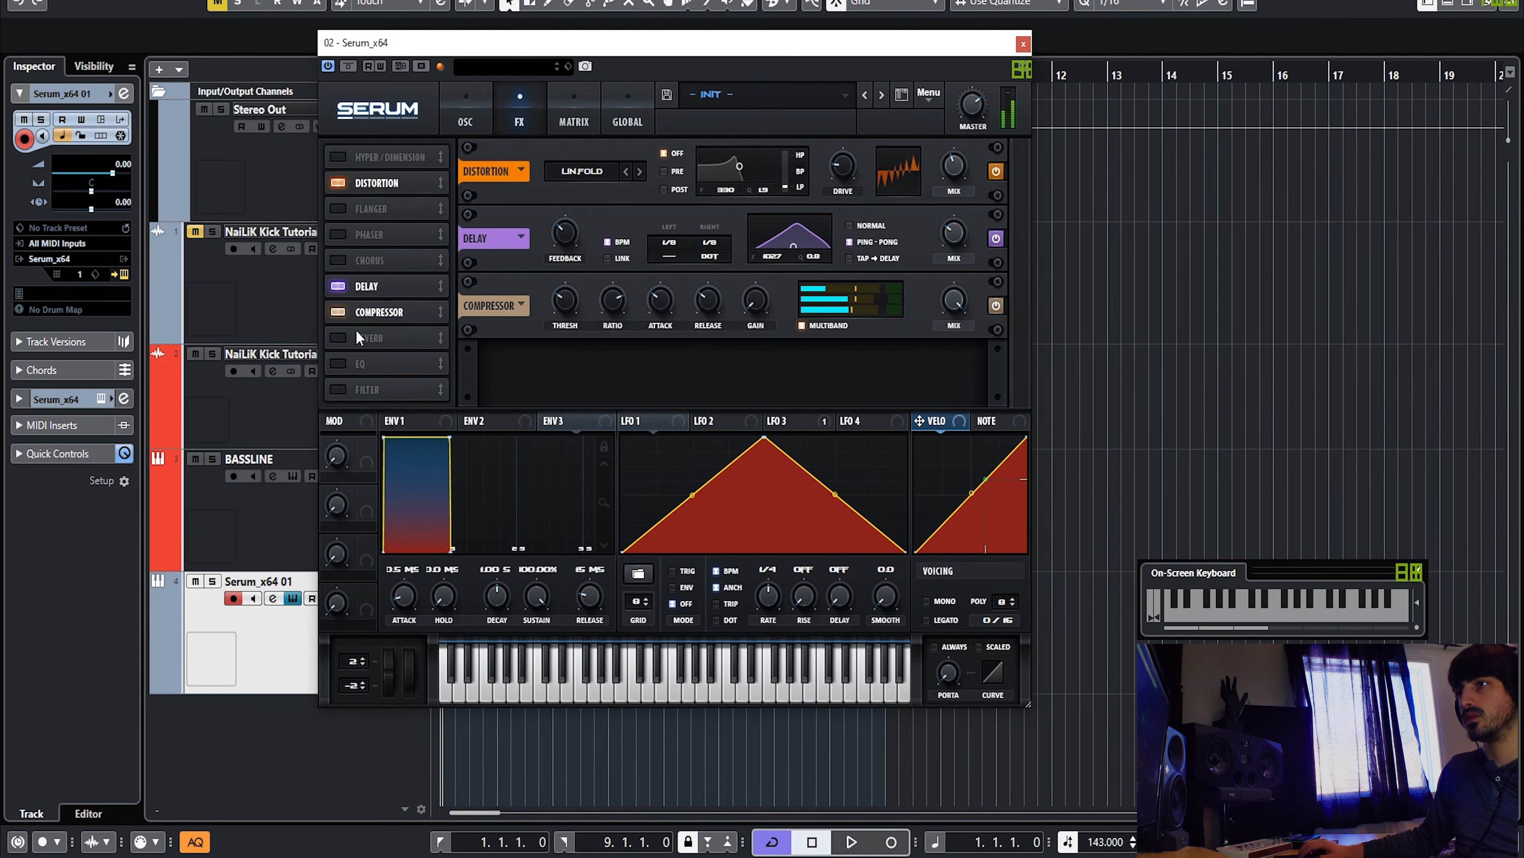
Step: Enable the Reverb in Hall mode, raise its low cut and reduce its mix while auditioning notes
left_click(337, 338)
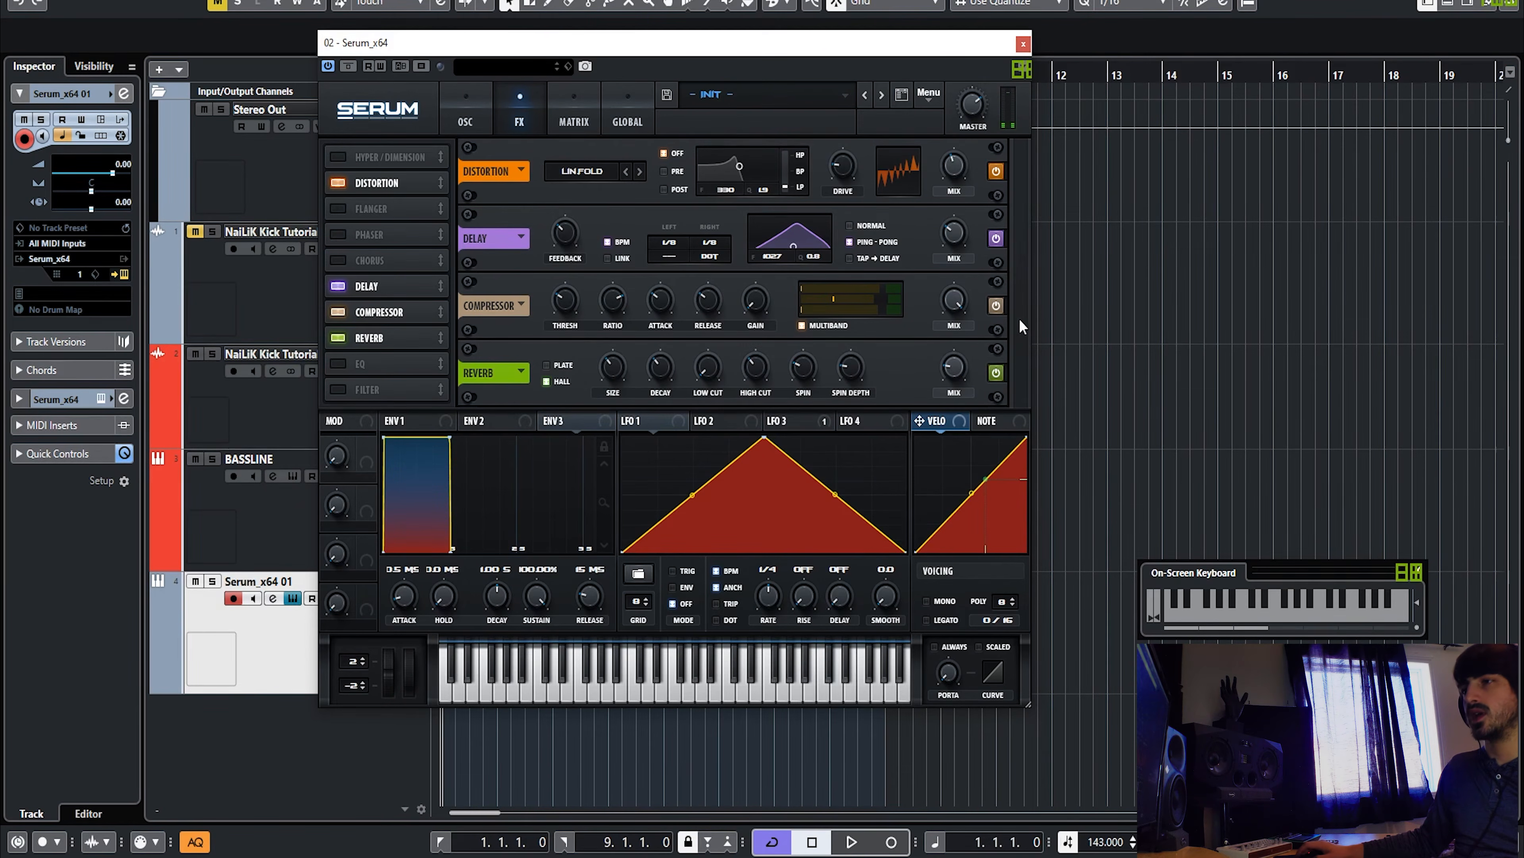
mouse_move(615, 372)
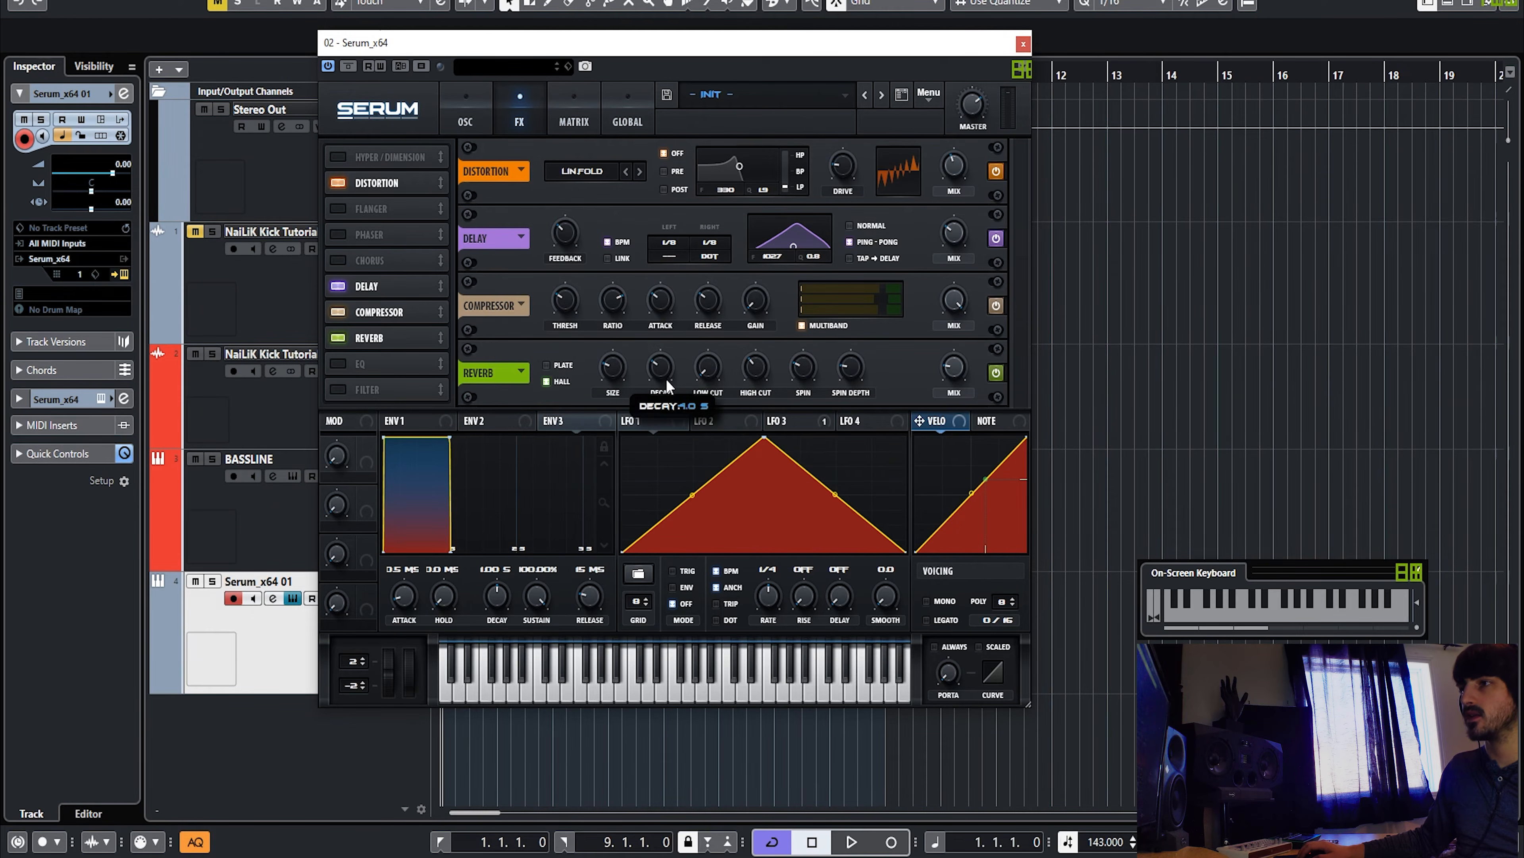
mouse_move(711, 368)
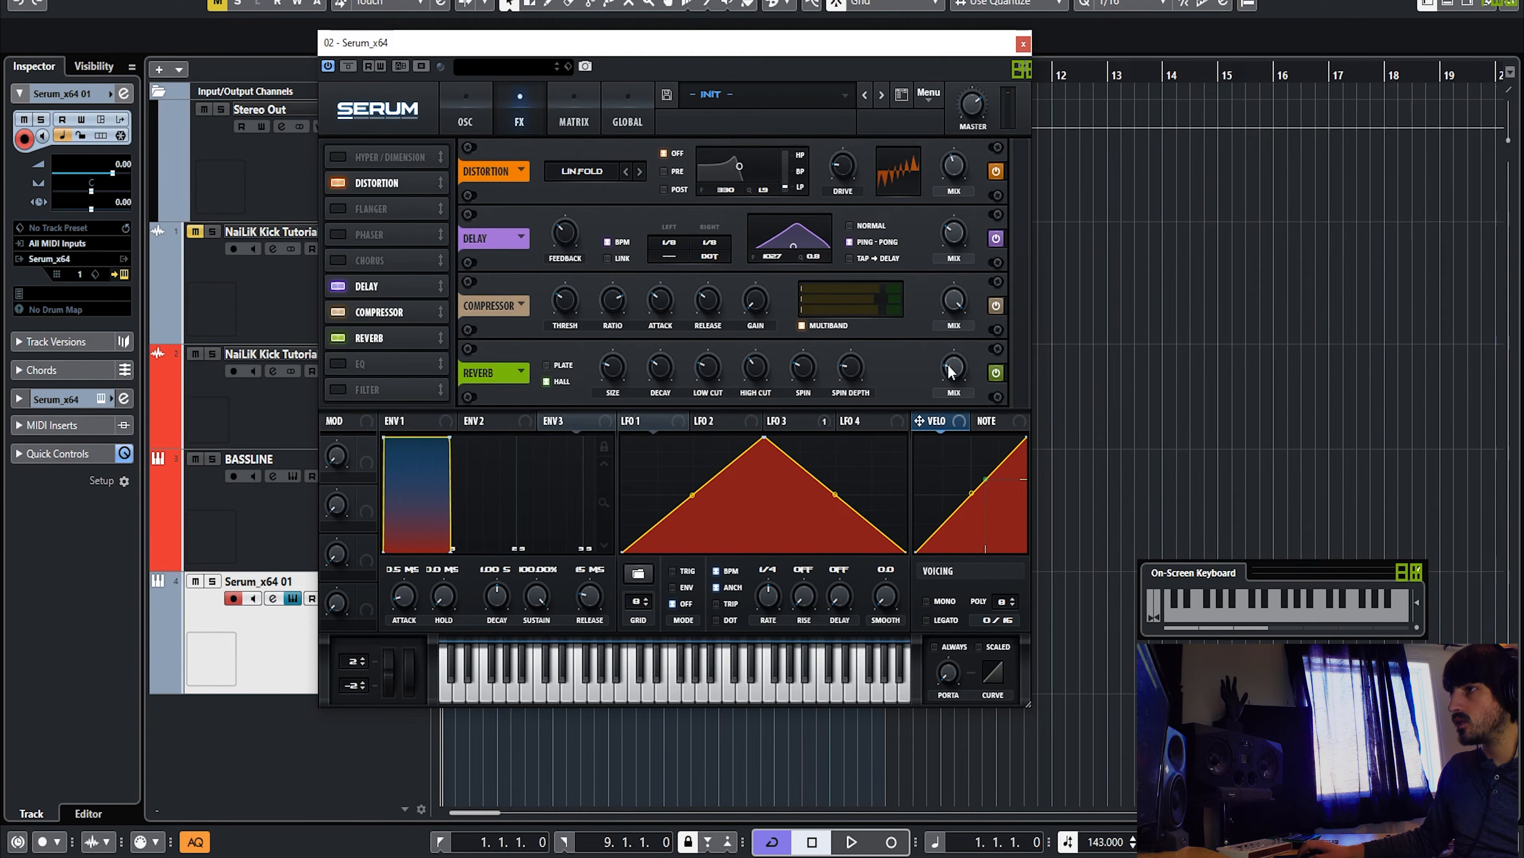
left_click_drag(951, 364, 953, 374)
key("d")
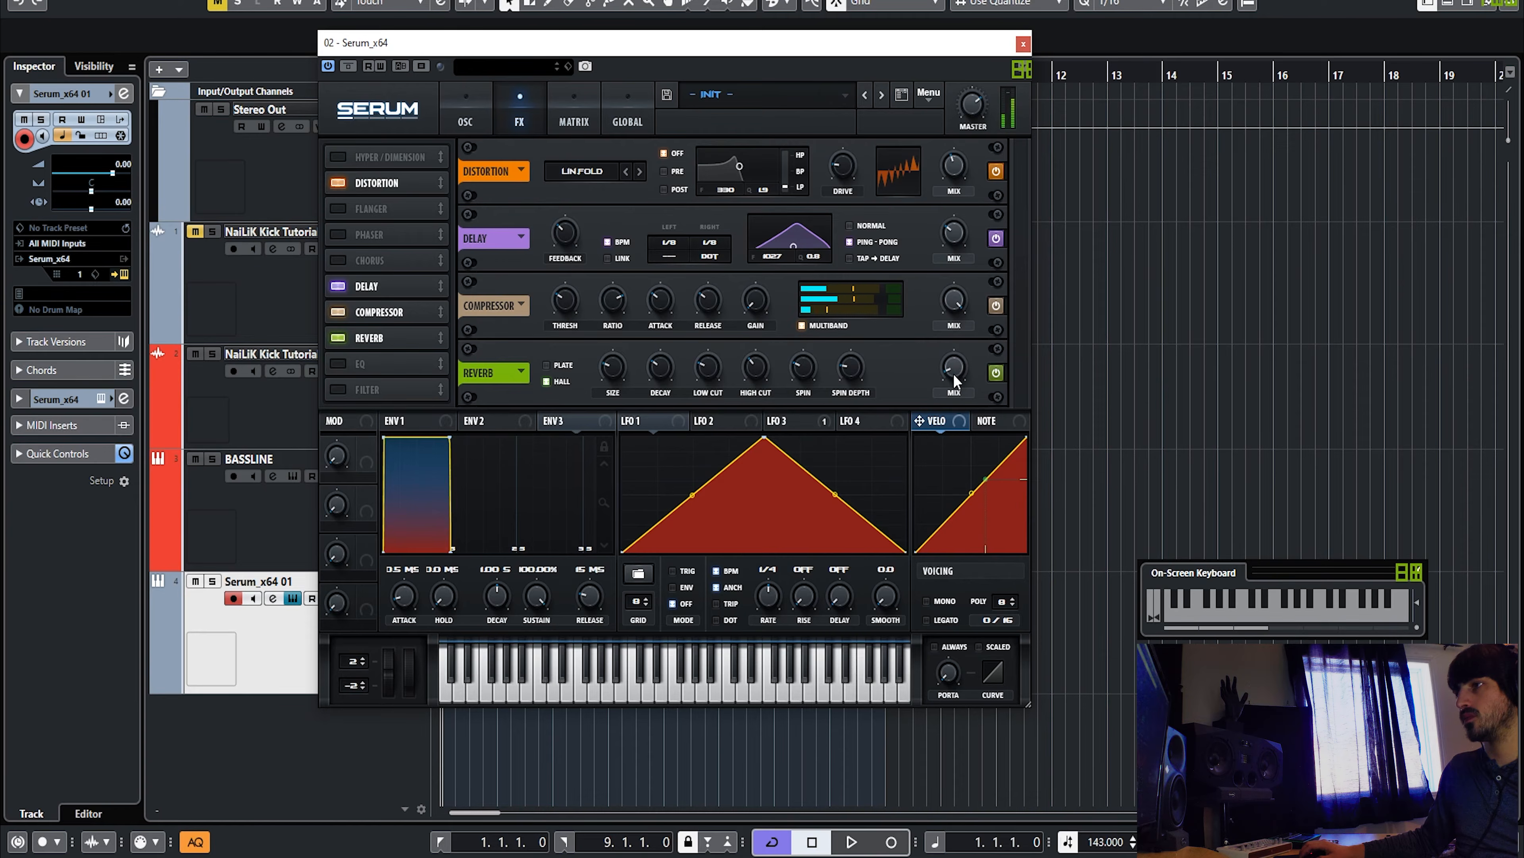
key("3")
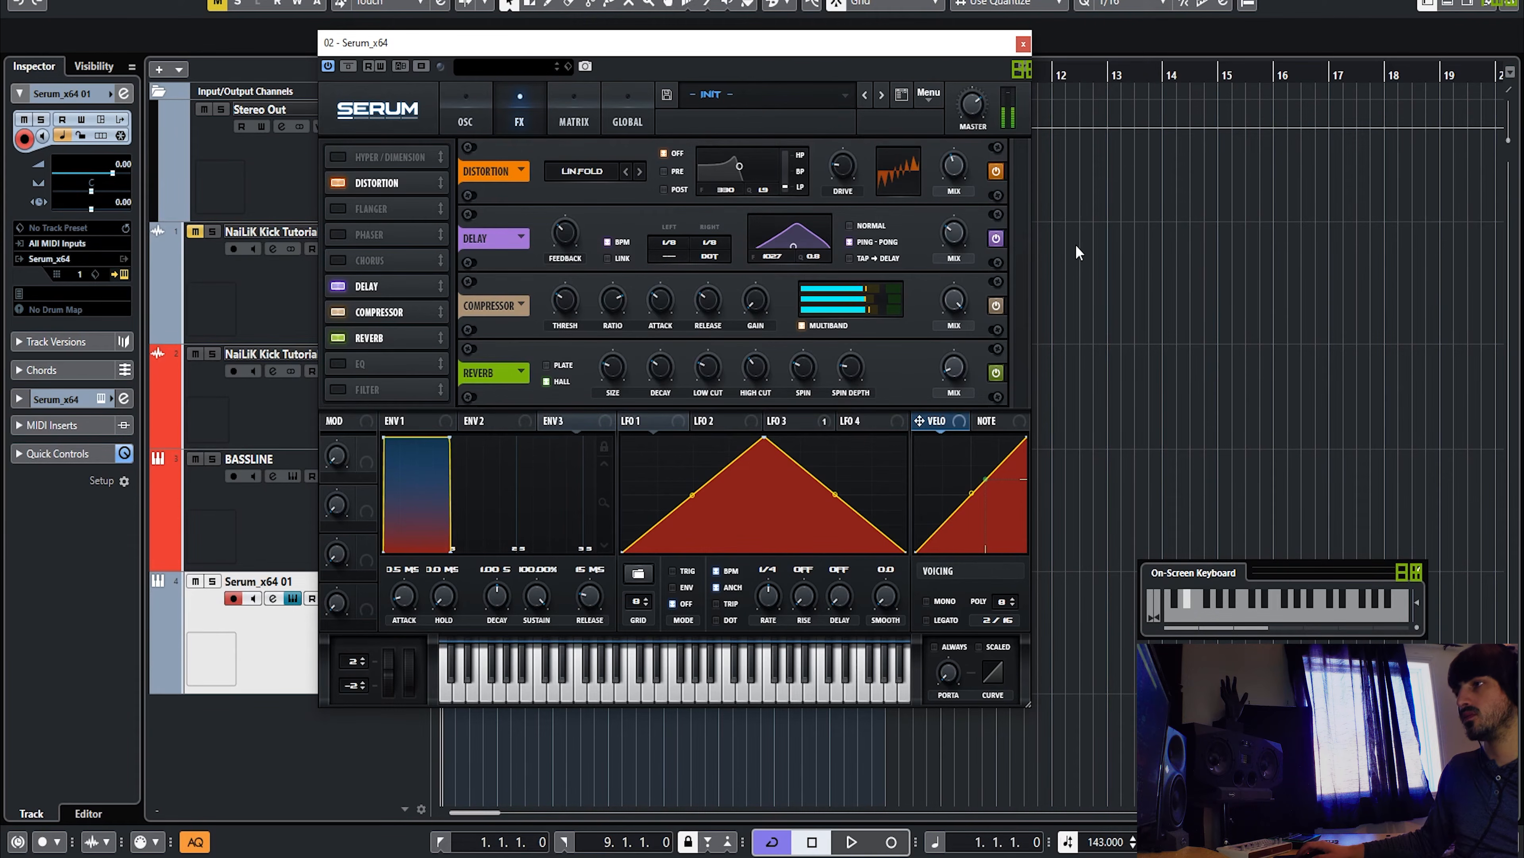
key("d")
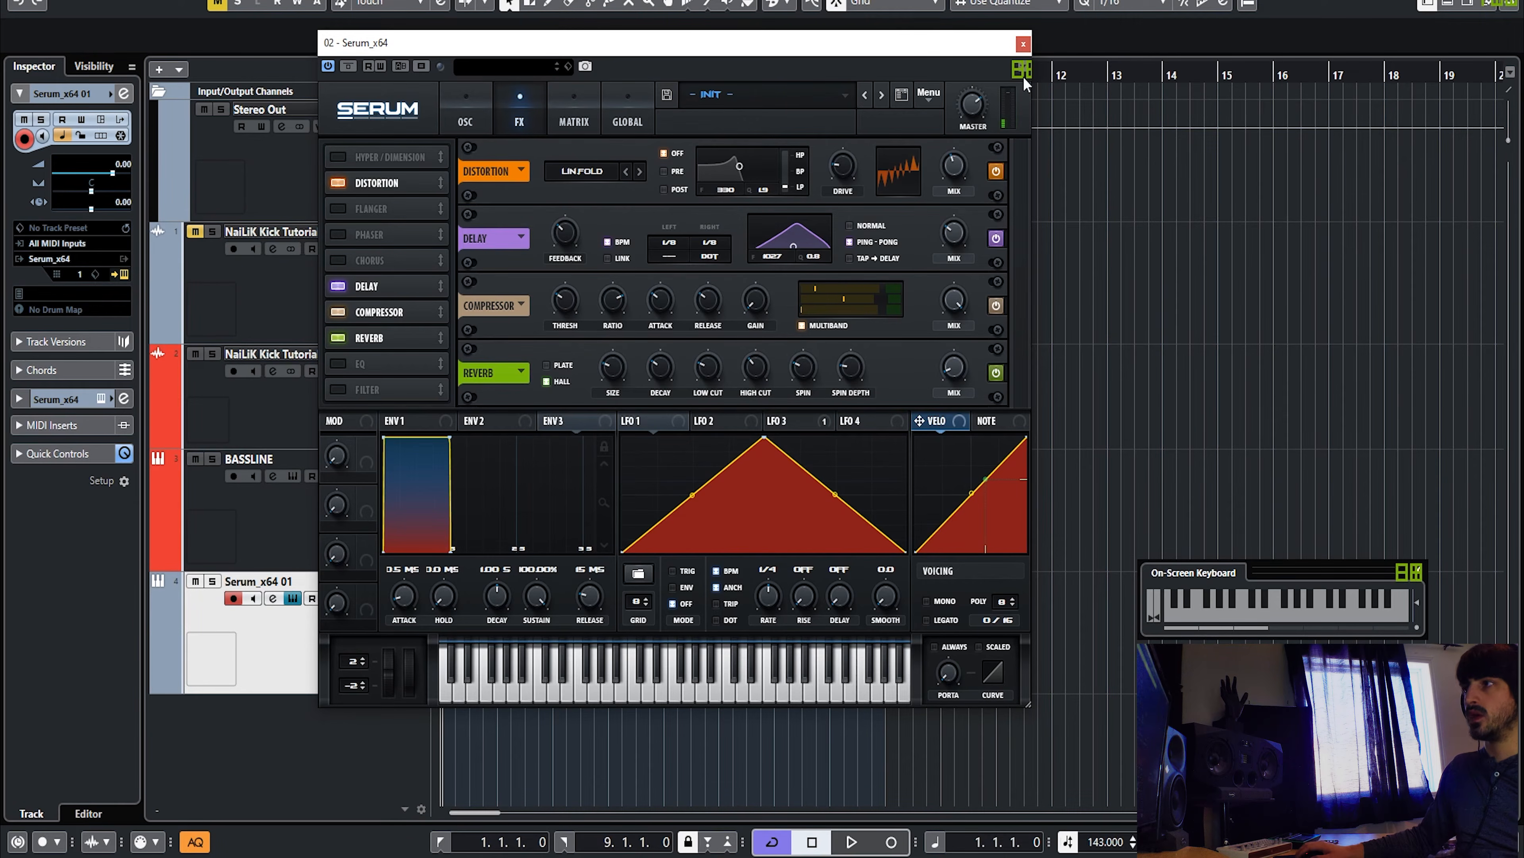
Step: Create an 8-bar MIDI part on the Serum track from bar 1 to bar 9 and open it for note editing
left_click(1023, 44)
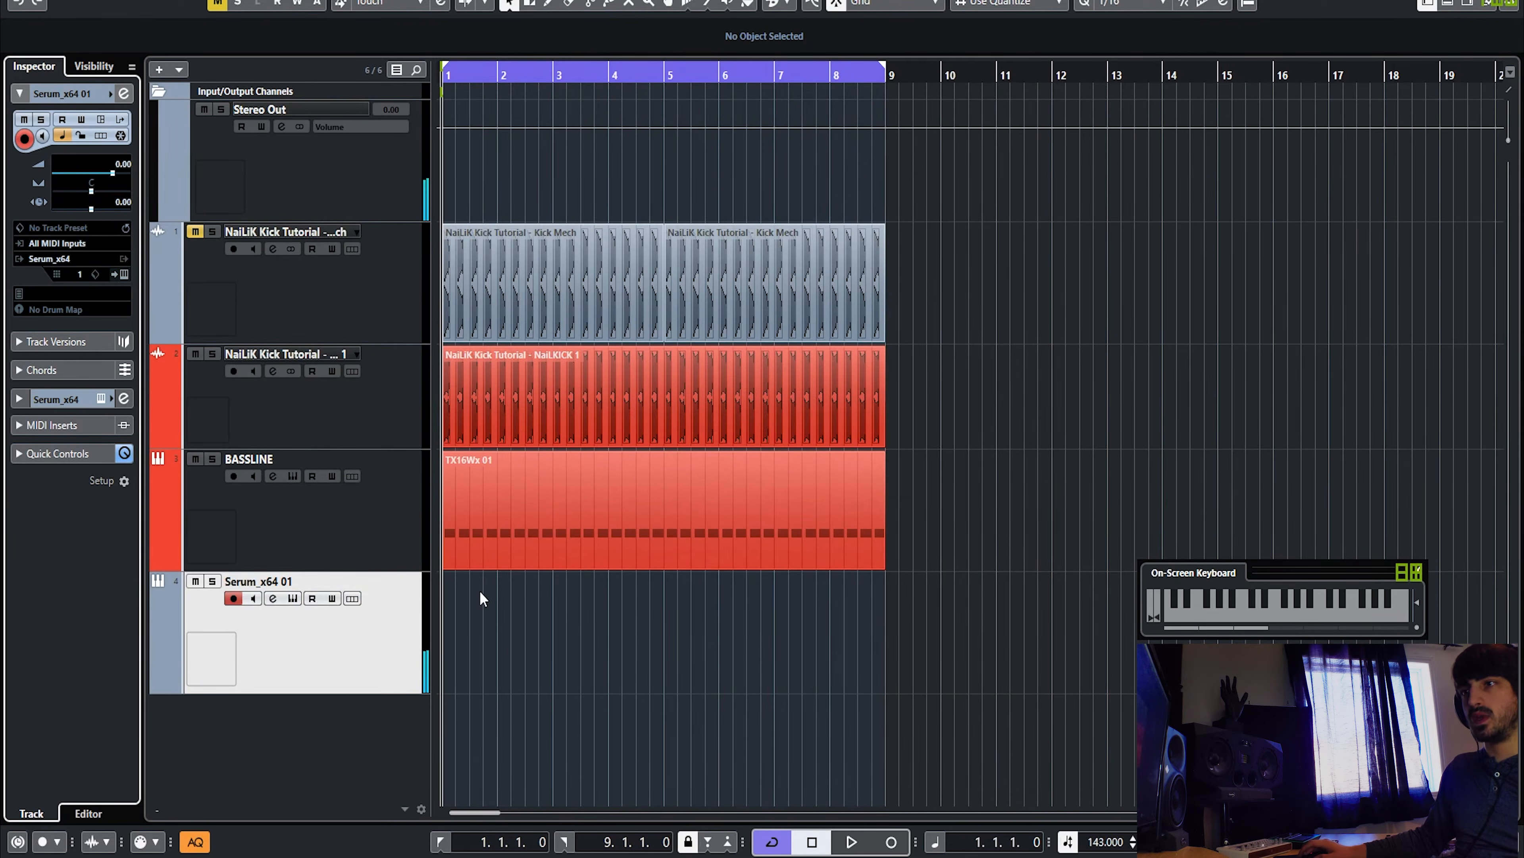
double_click(509, 630)
double_click(497, 631)
Step: Draw a D#0 note at the start of the Serum part
scroll(206, 485, "down", 1)
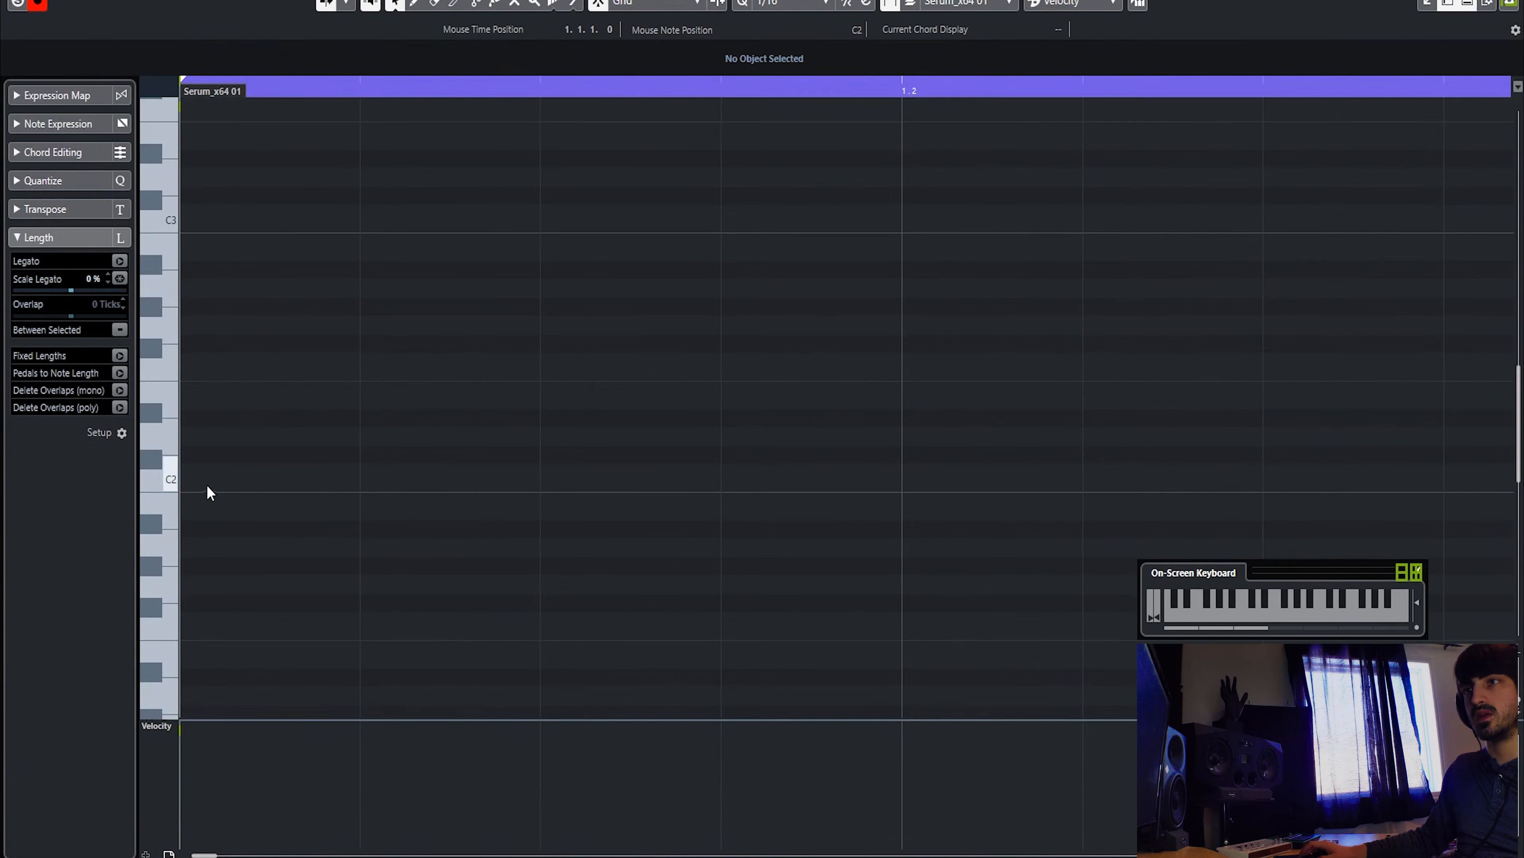
key("d")
scroll(210, 482, "down", 1)
key("d")
scroll(225, 536, "down", 1)
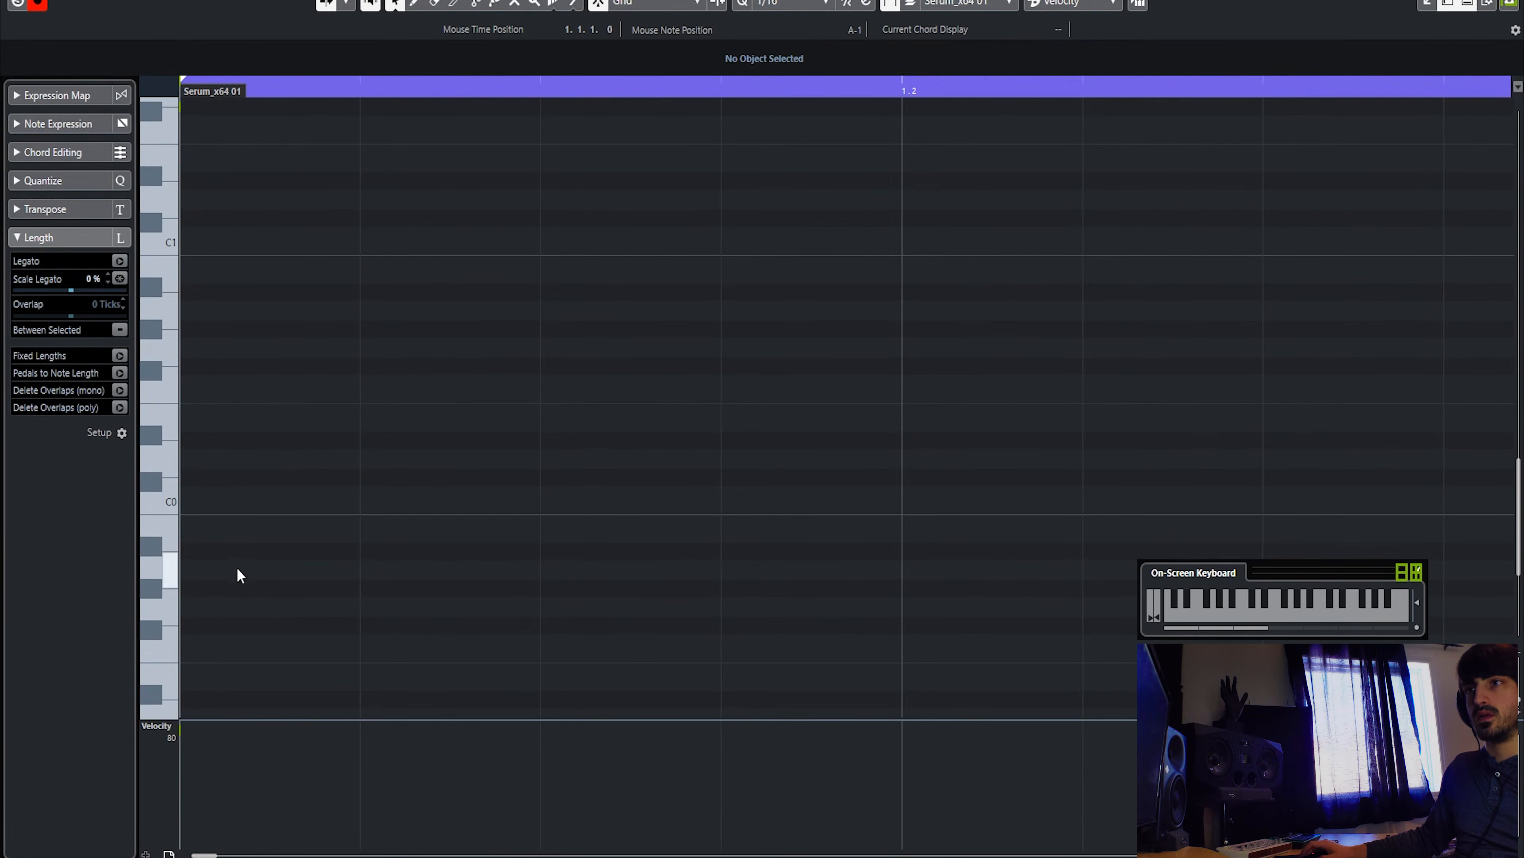
right_click(214, 440)
left_click(212, 443)
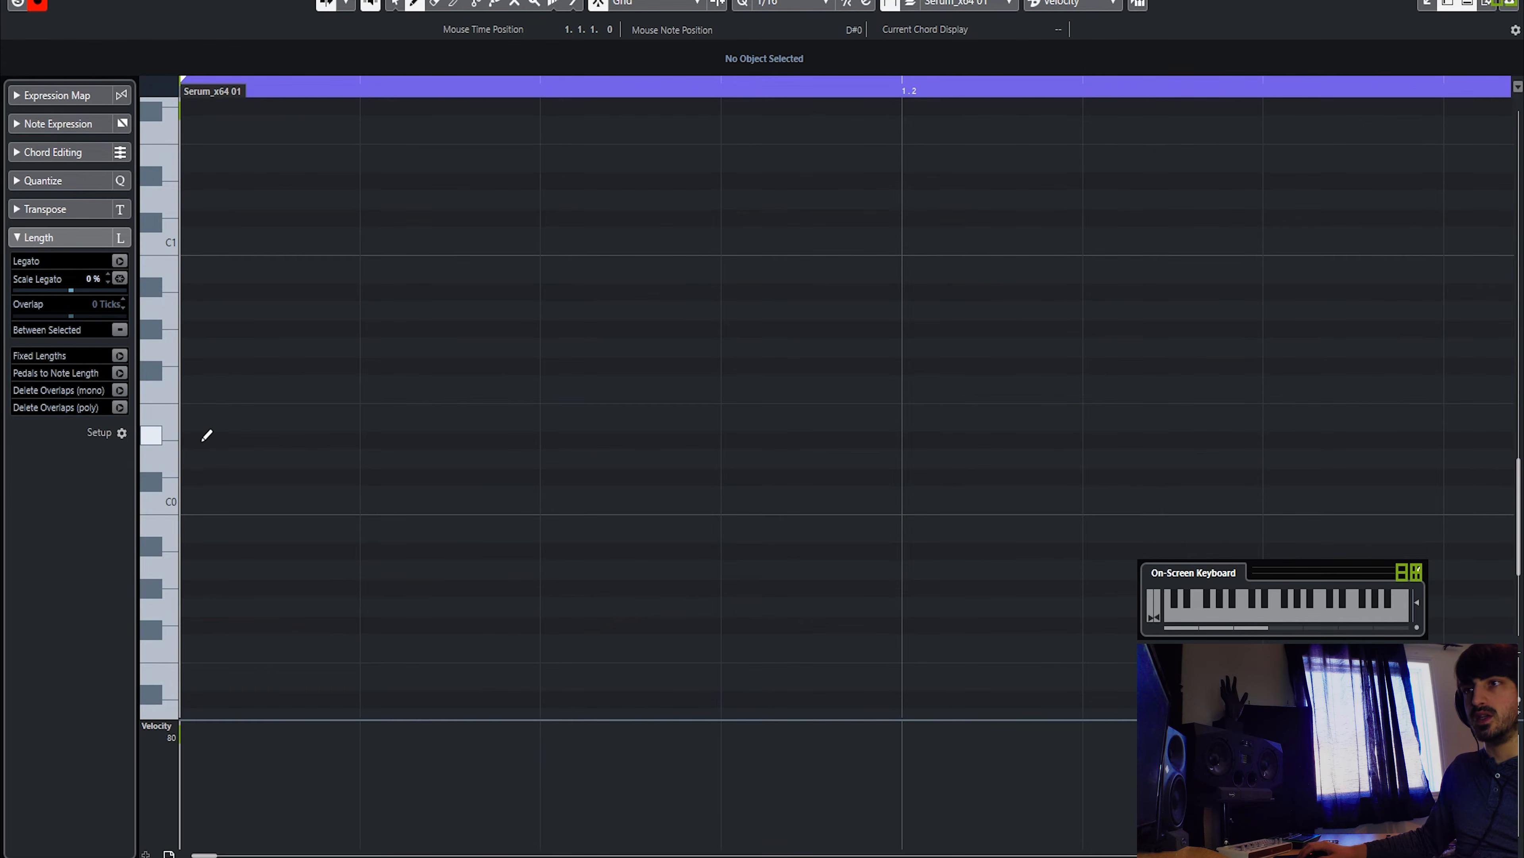
left_click(204, 443)
Step: Extend the D#0 note to the end of the 8-bar part and return to the project window
scroll(285, 449, "down", 3)
scroll(229, 447, "down", 2)
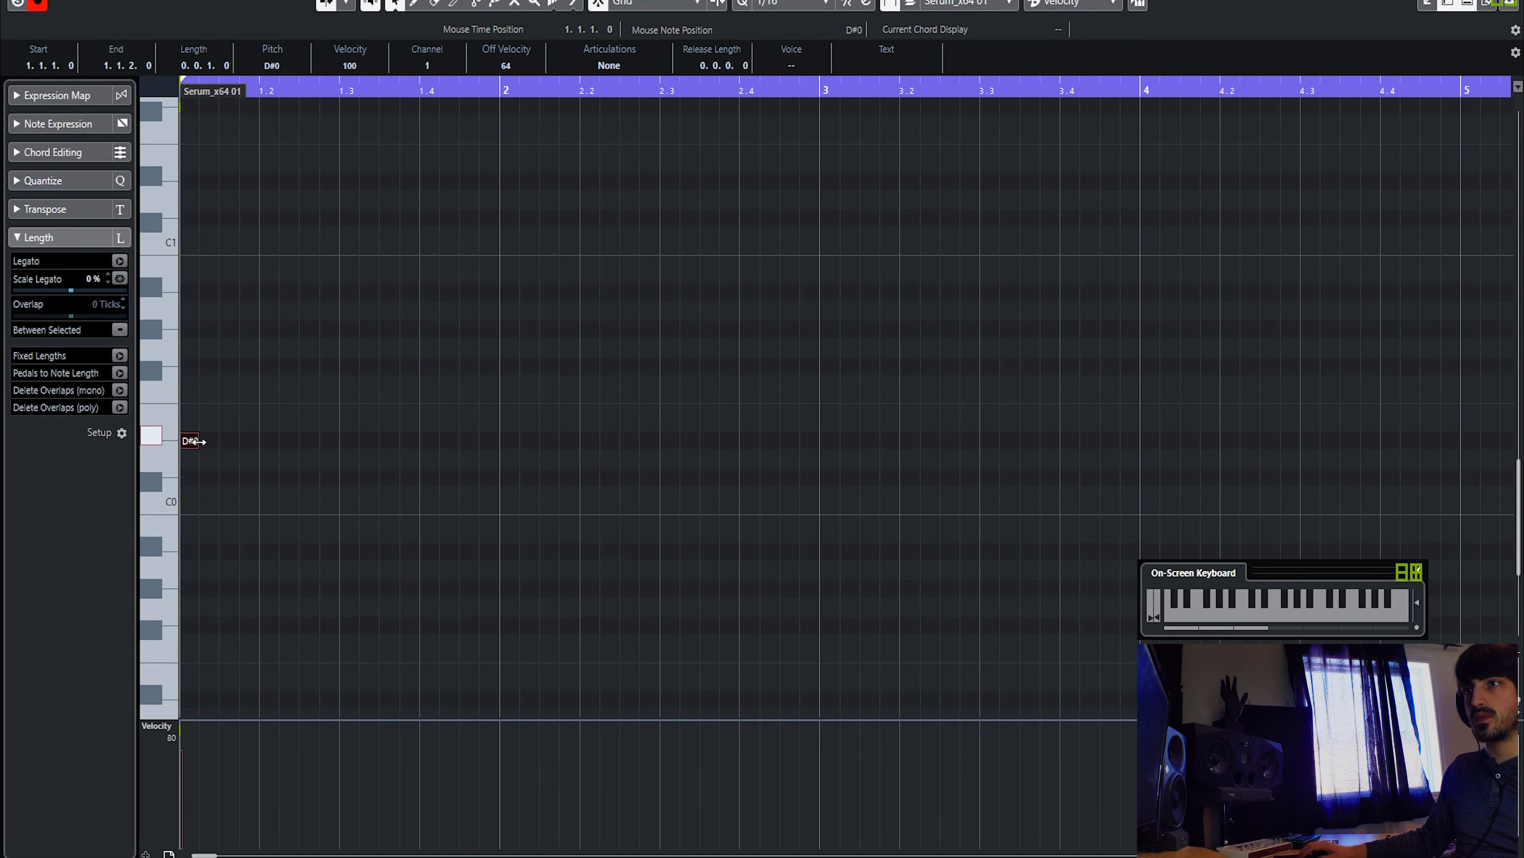
left_click_drag(202, 443, 1515, 444)
left_click_drag(1518, 386, 1519, 406)
scroll(1235, 399, "down", 4)
left_click_drag(701, 441, 698, 441)
left_click(1512, 1)
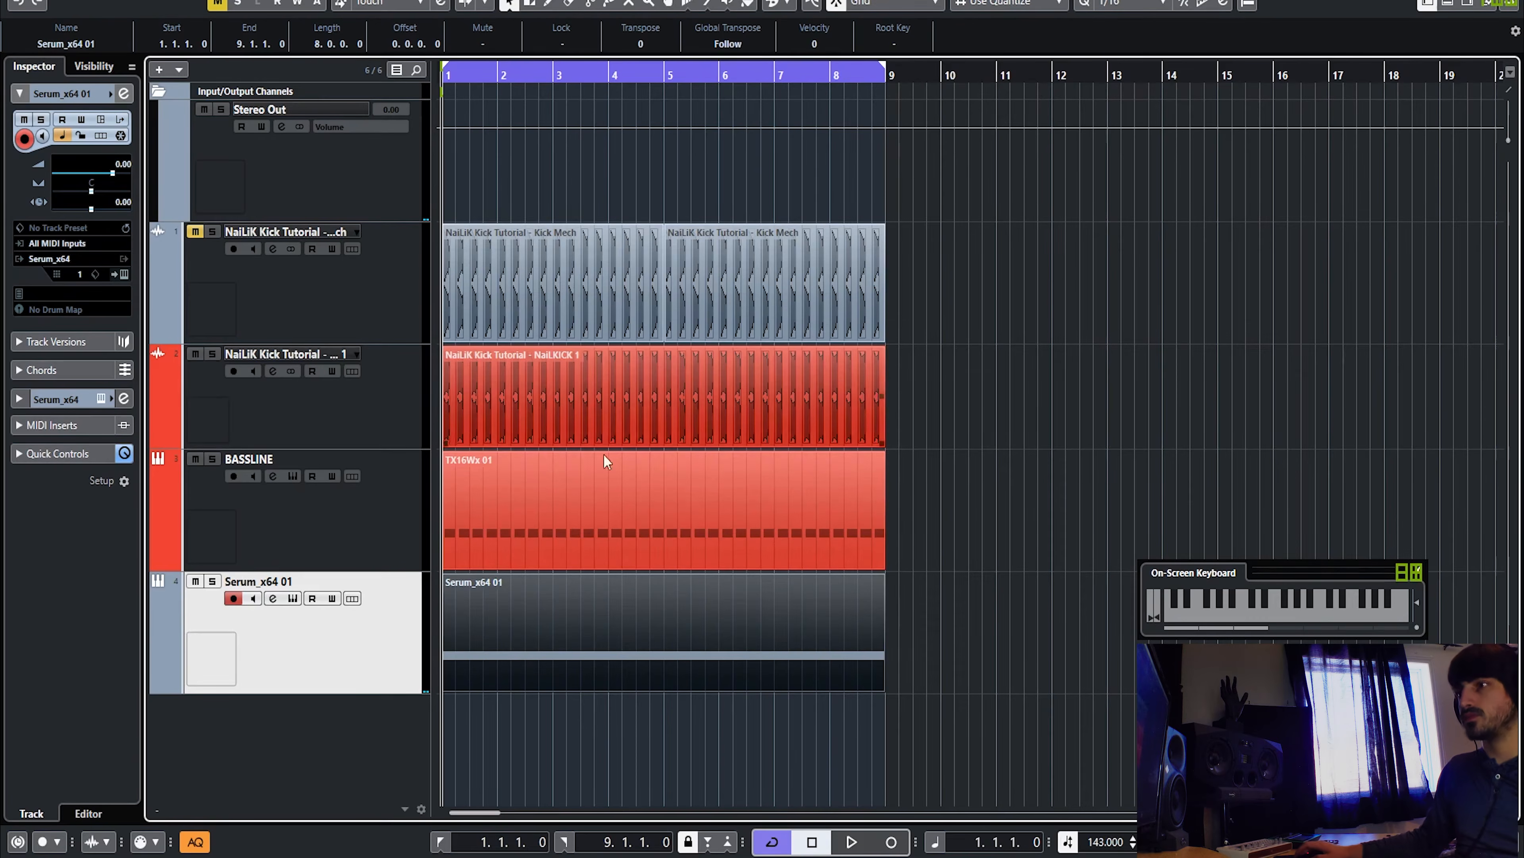
Step: Lower the Serum track's channel volume to -8.57 dB while looping the arrangement, and close its channel settings
left_click(274, 599)
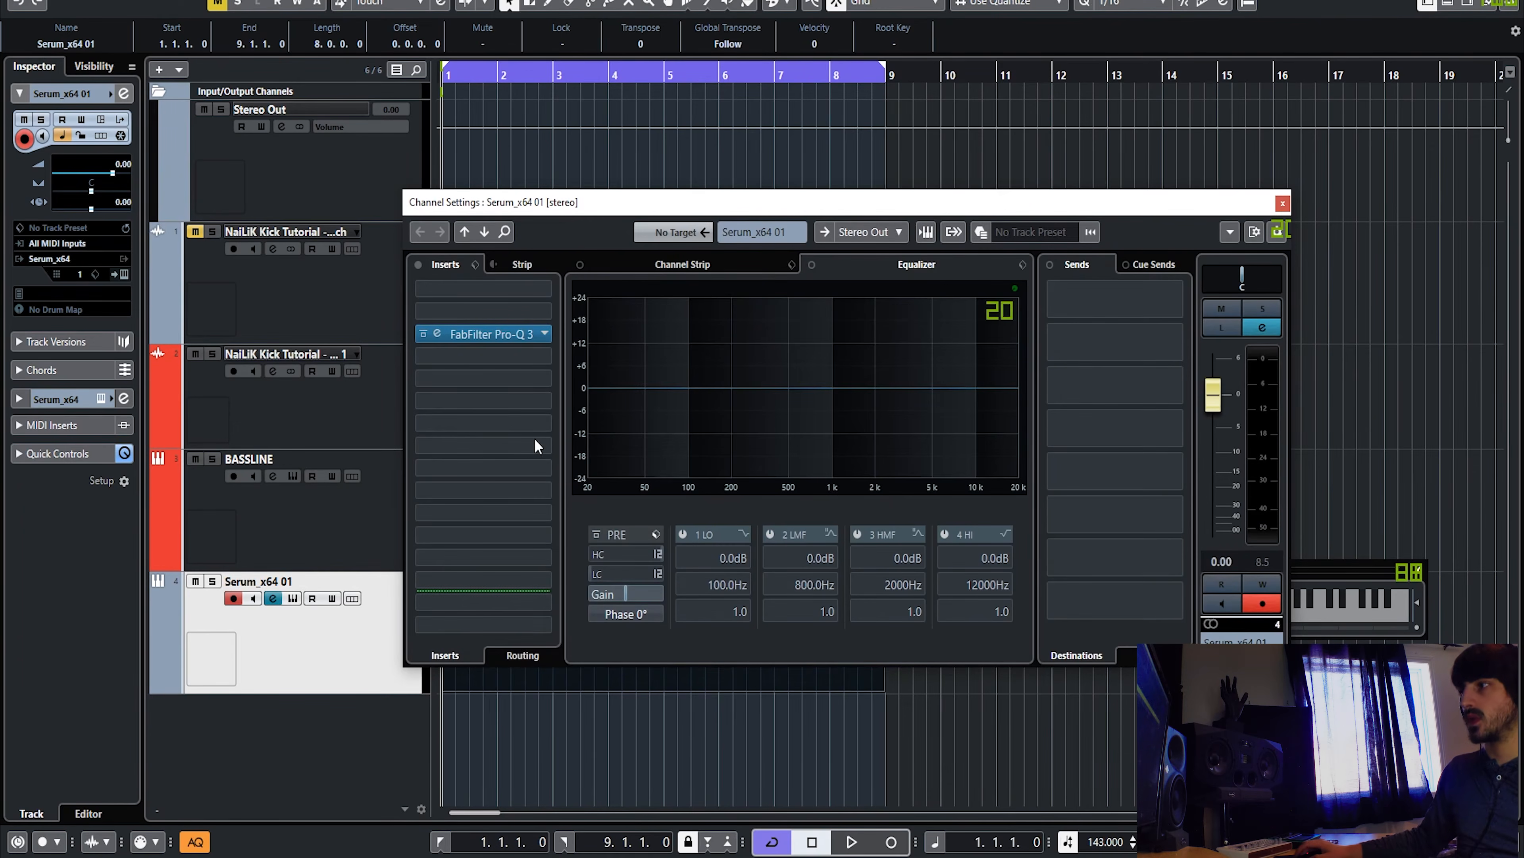
left_click_drag(1215, 395, 1220, 447)
key("space")
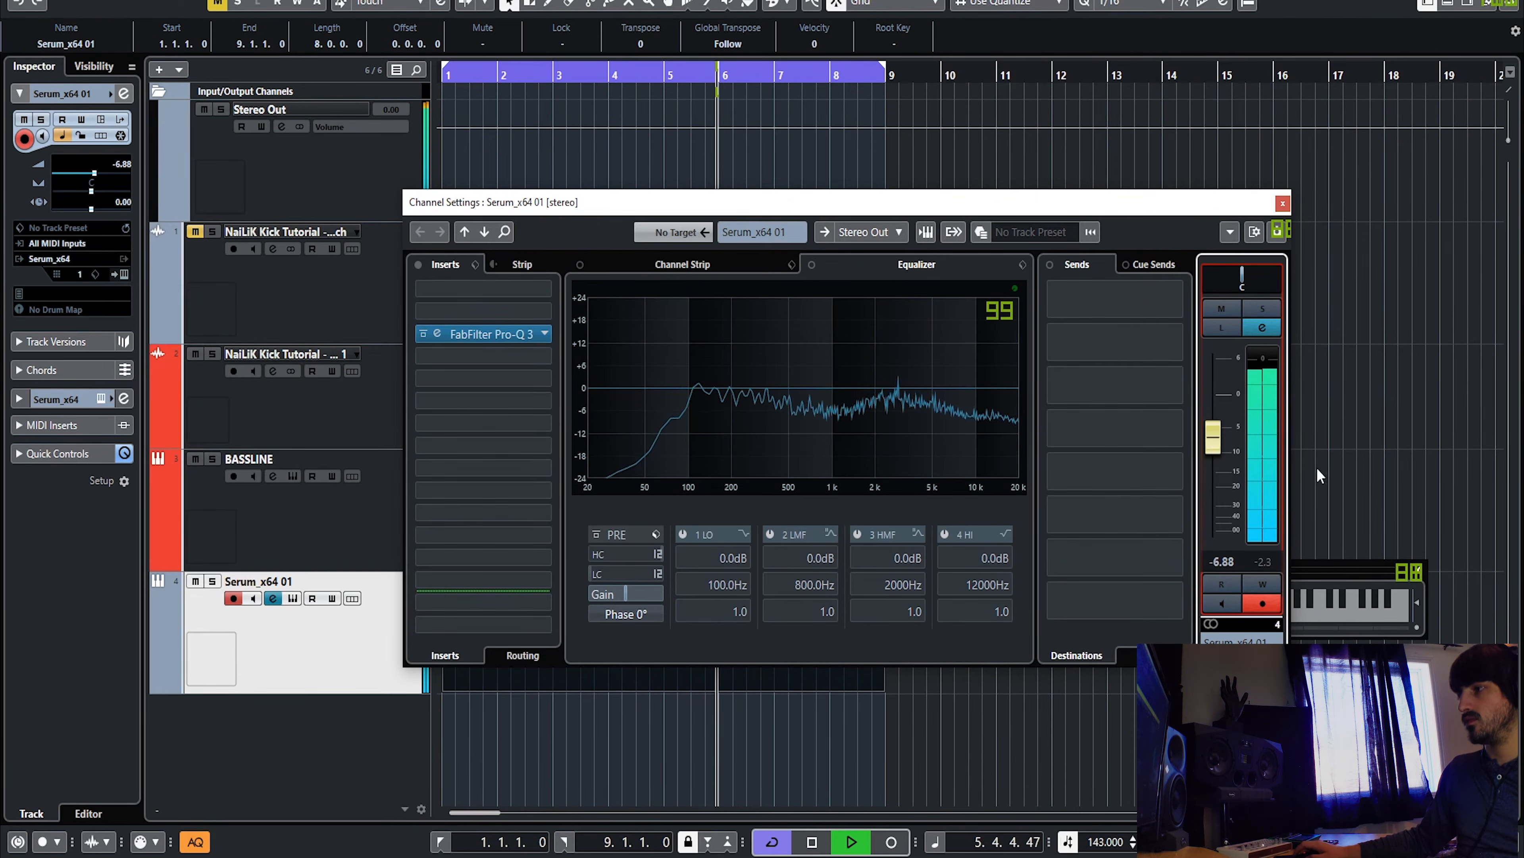
mouse_move(523, 365)
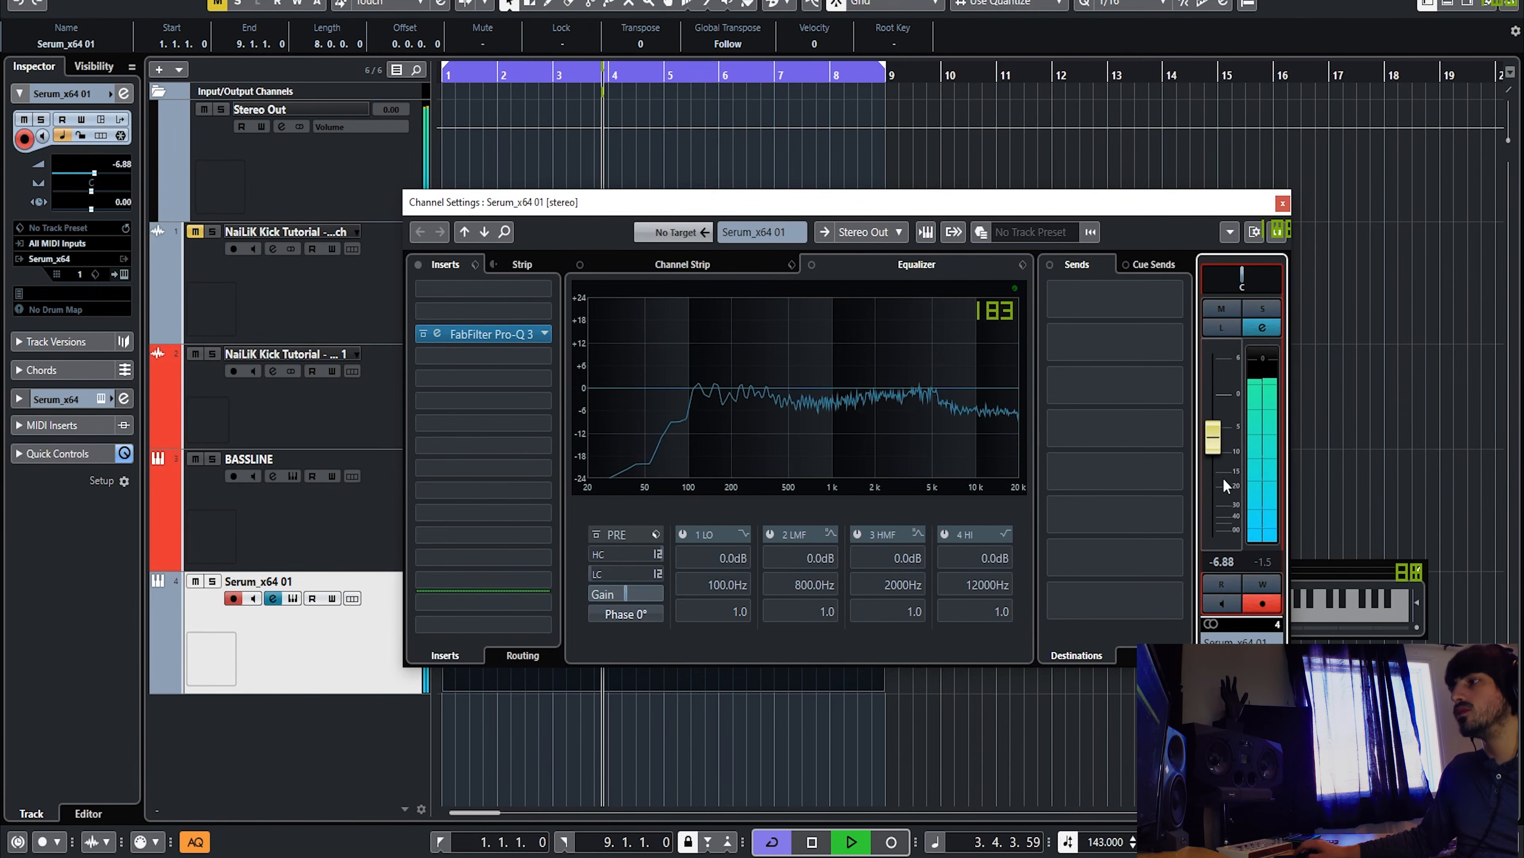
left_click_drag(1205, 448, 1205, 461)
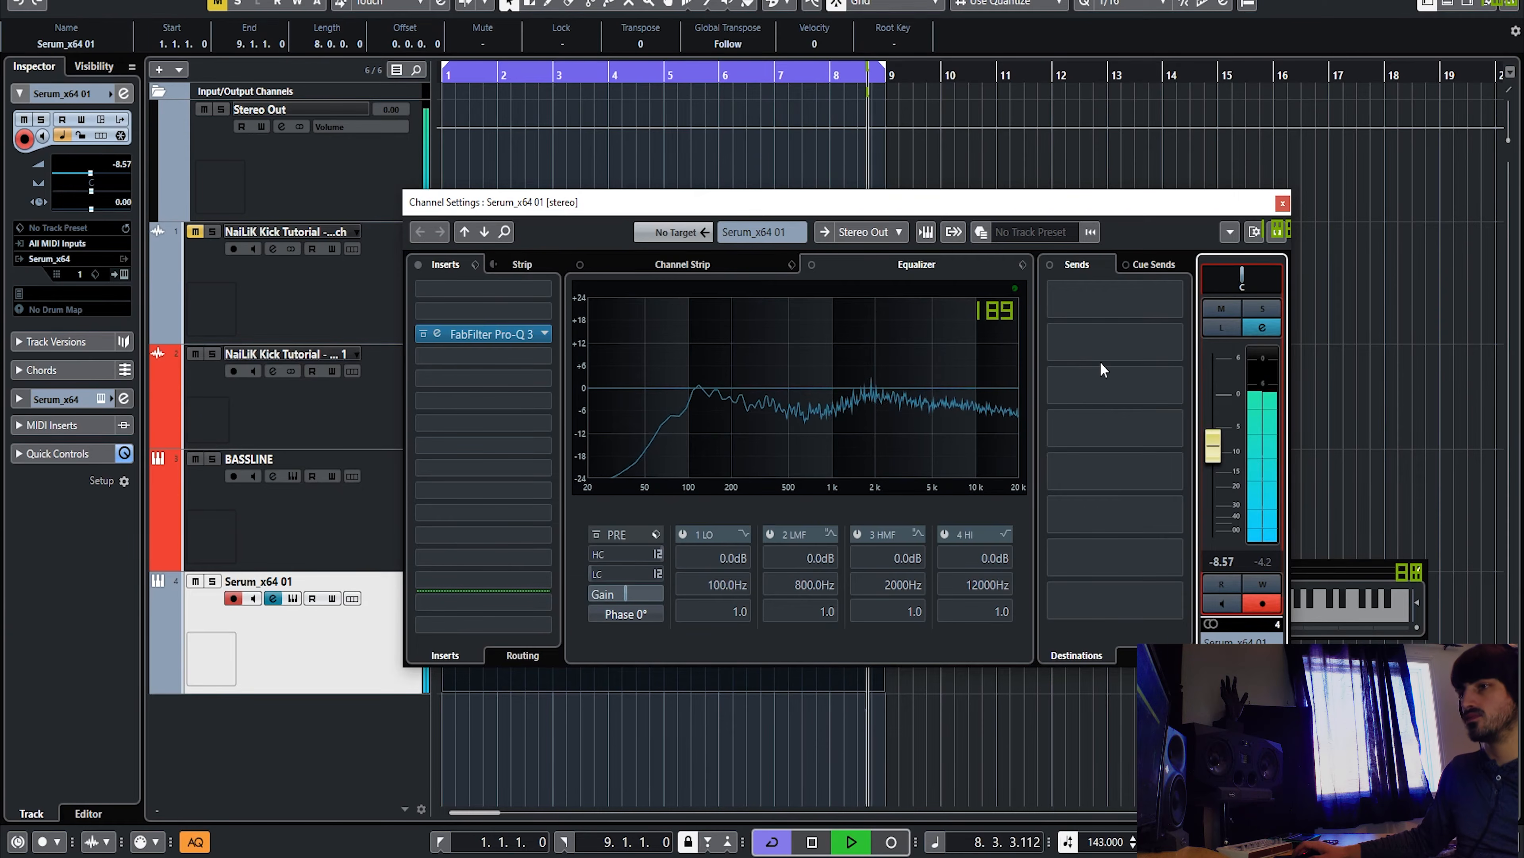
left_click(1283, 202)
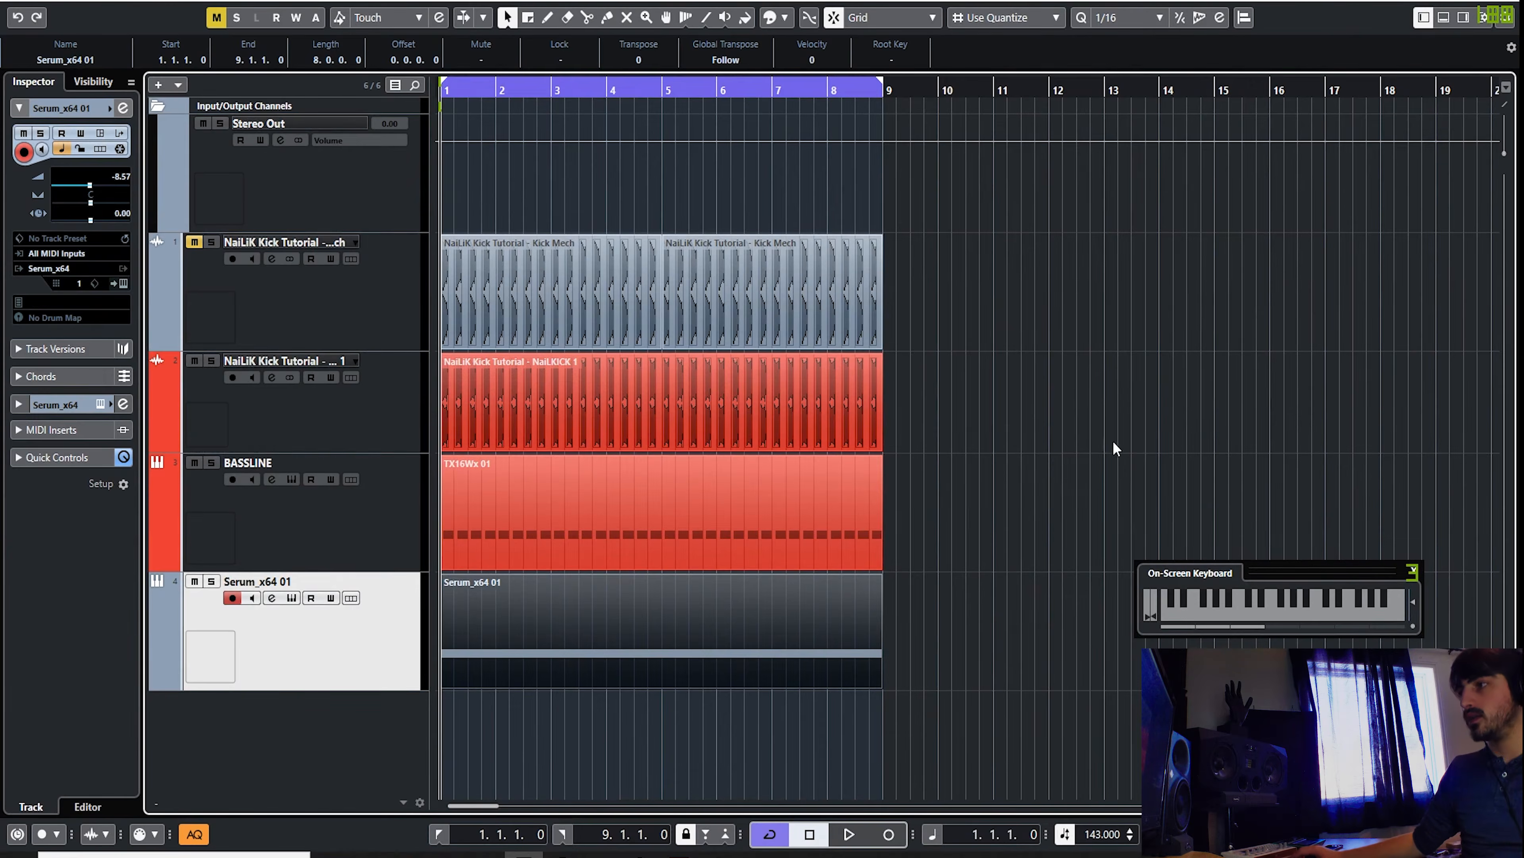
Step: Hide the on-screen keyboard and raise the low cut in the Serum track's FabFilter Pro-Q 3 to about 149 Hz
left_click(1107, 438)
key("alt+k")
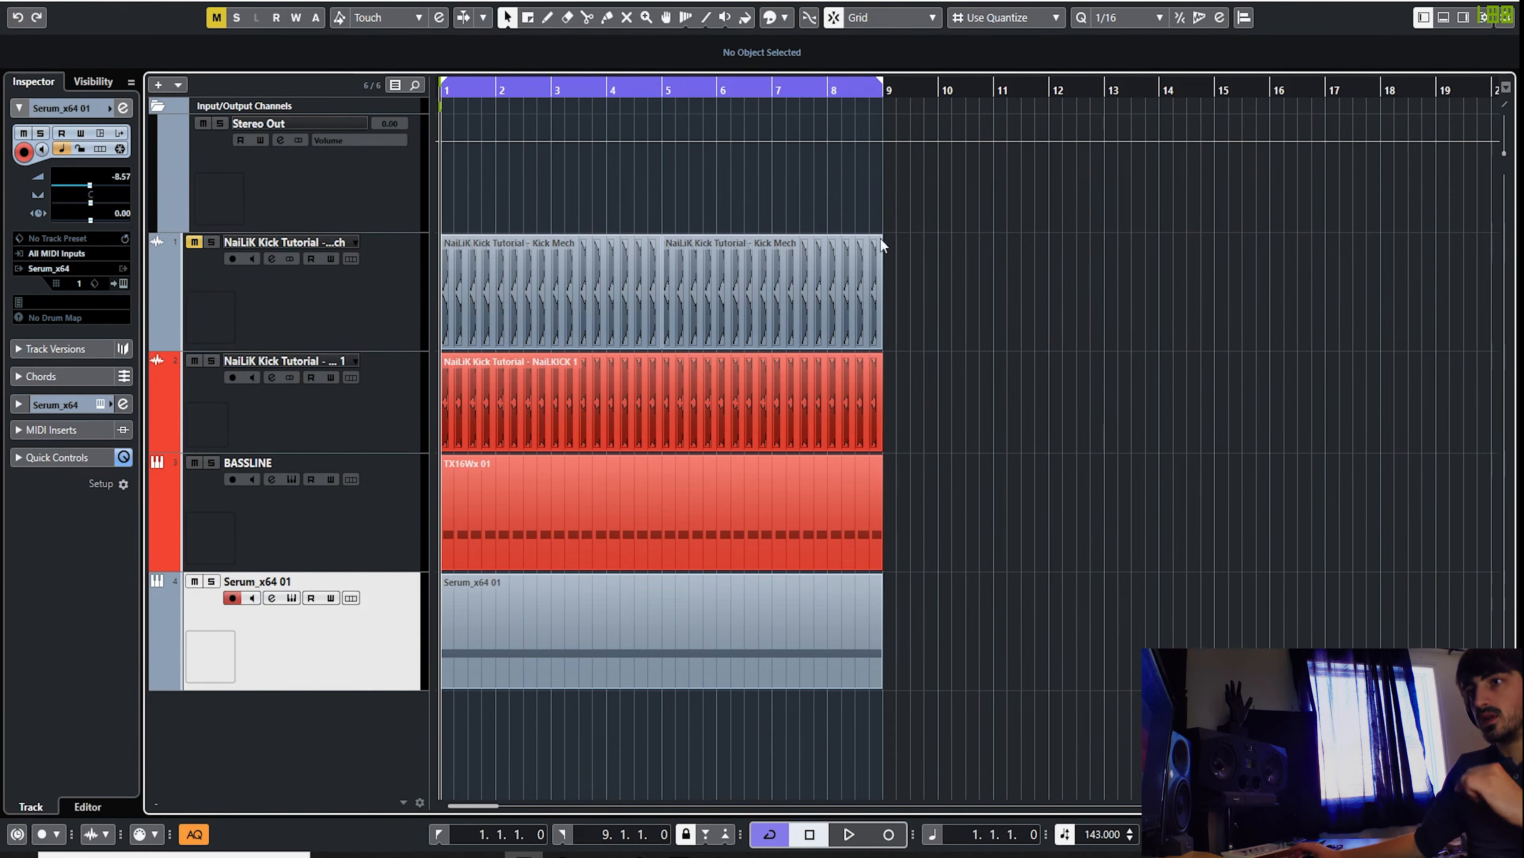
left_click(272, 598)
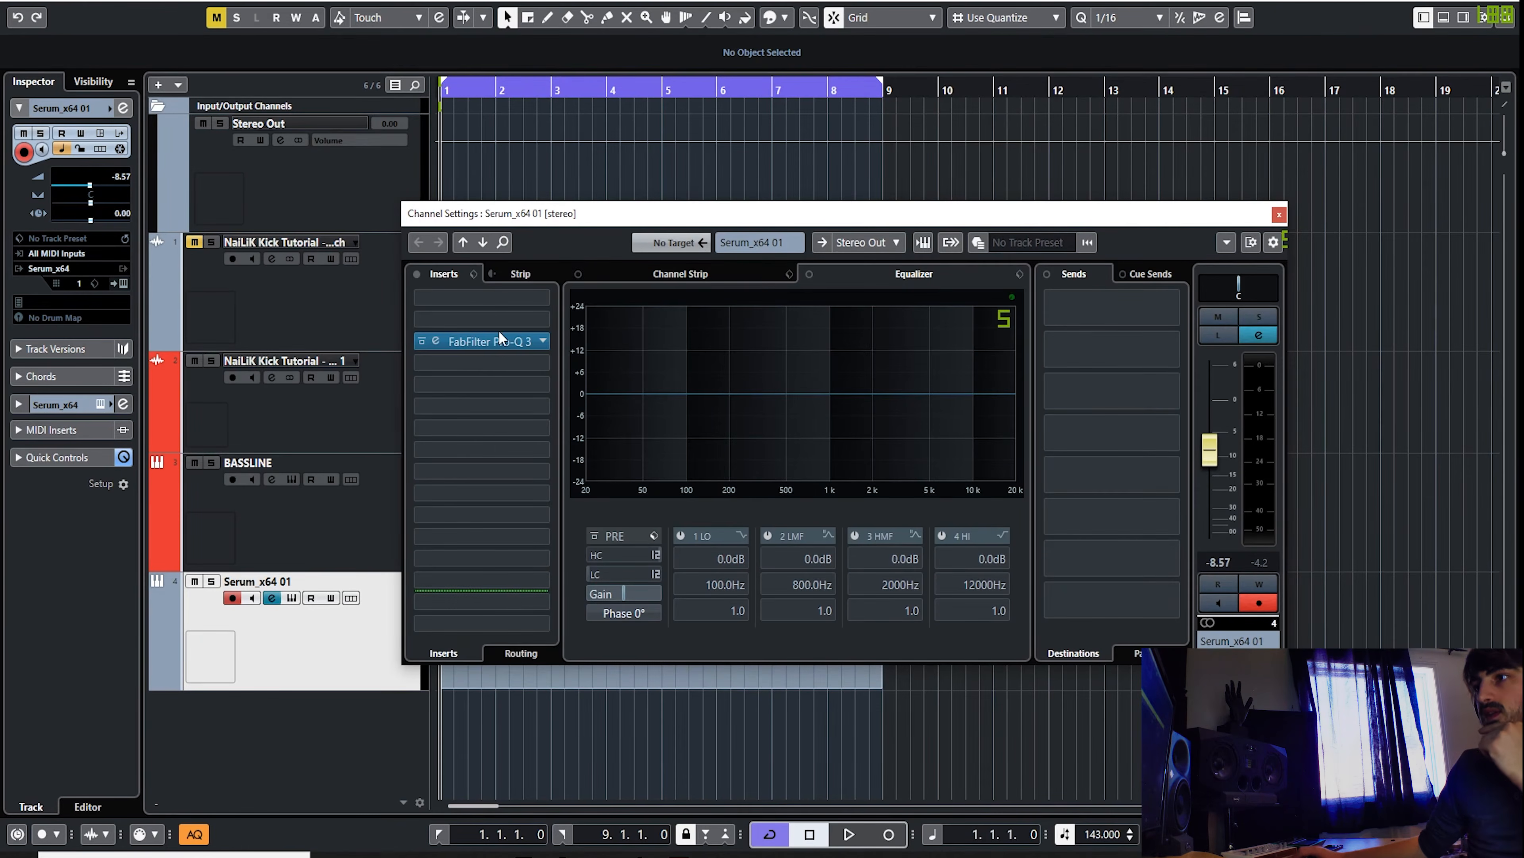
left_click(522, 334)
mouse_move(748, 503)
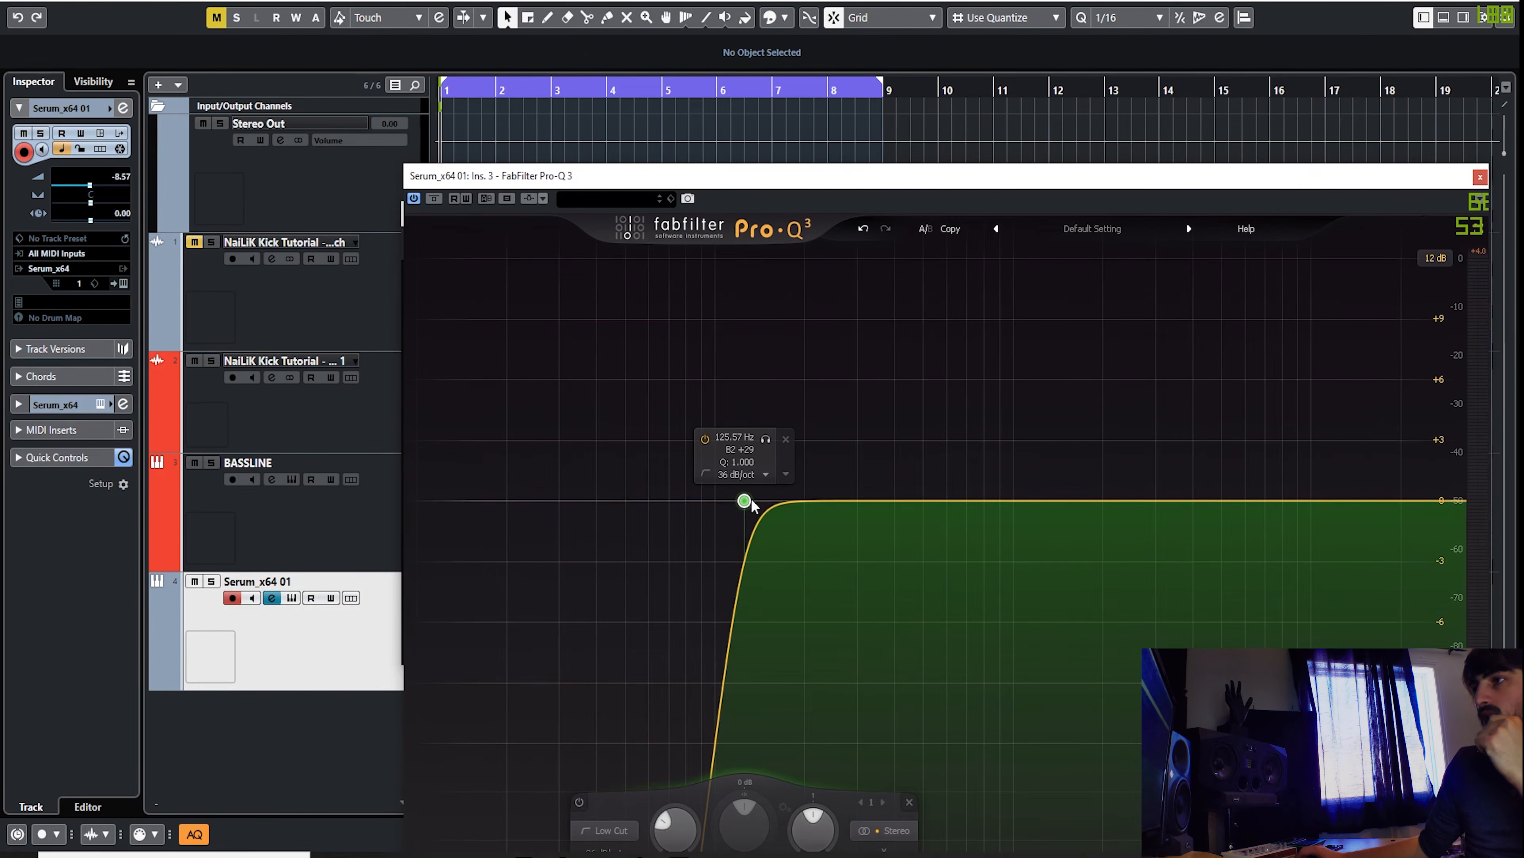
left_click_drag(750, 502, 773, 510)
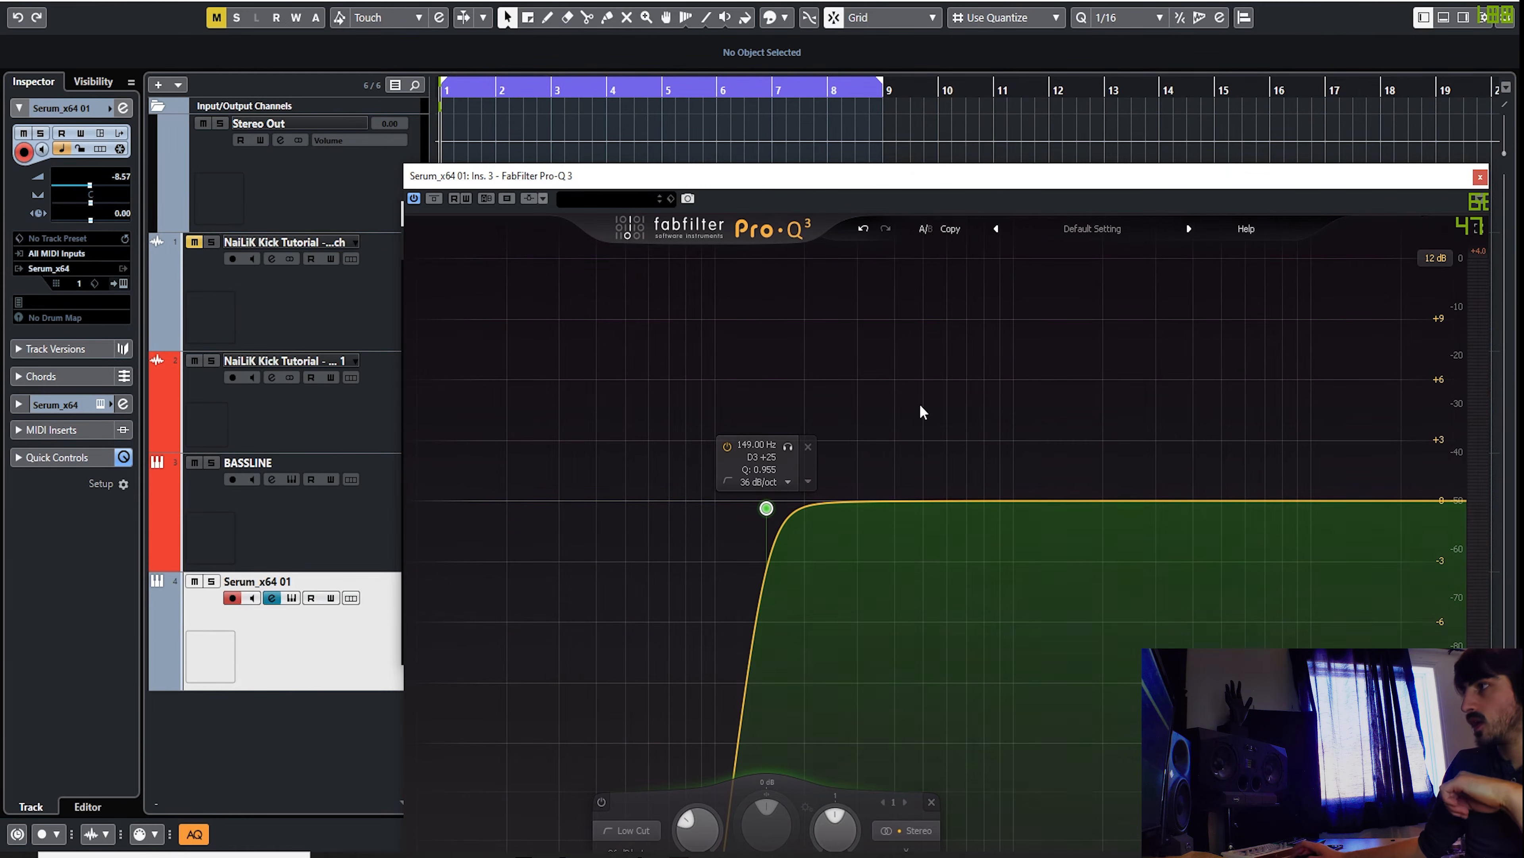
left_click(1481, 177)
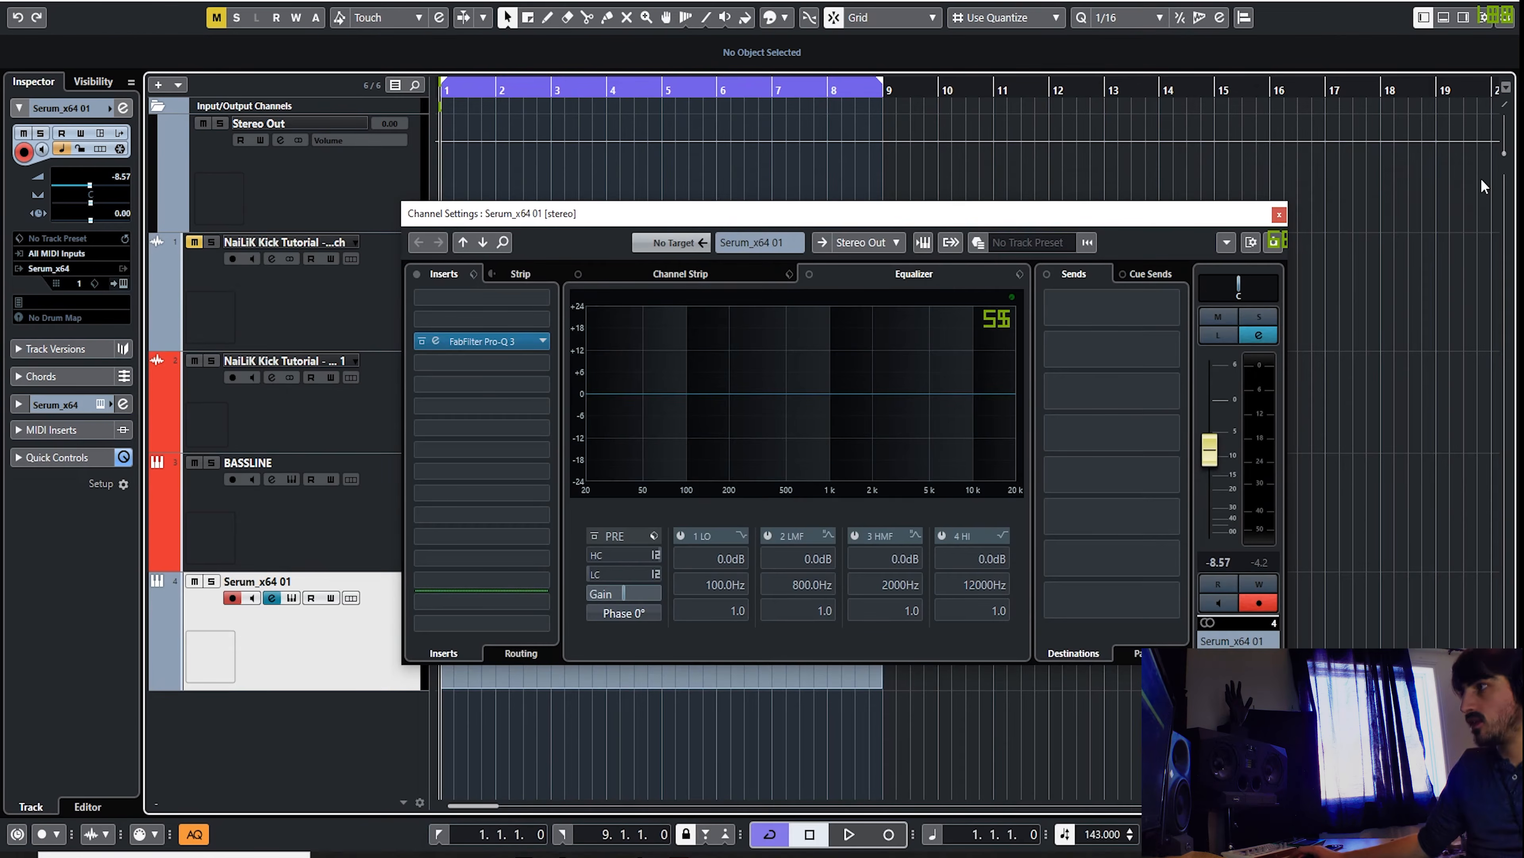
Step: Insert Looperator after FabFilter Pro-Q 3 on the Serum track and move its window clear of the track list
left_click(542, 366)
type("looper")
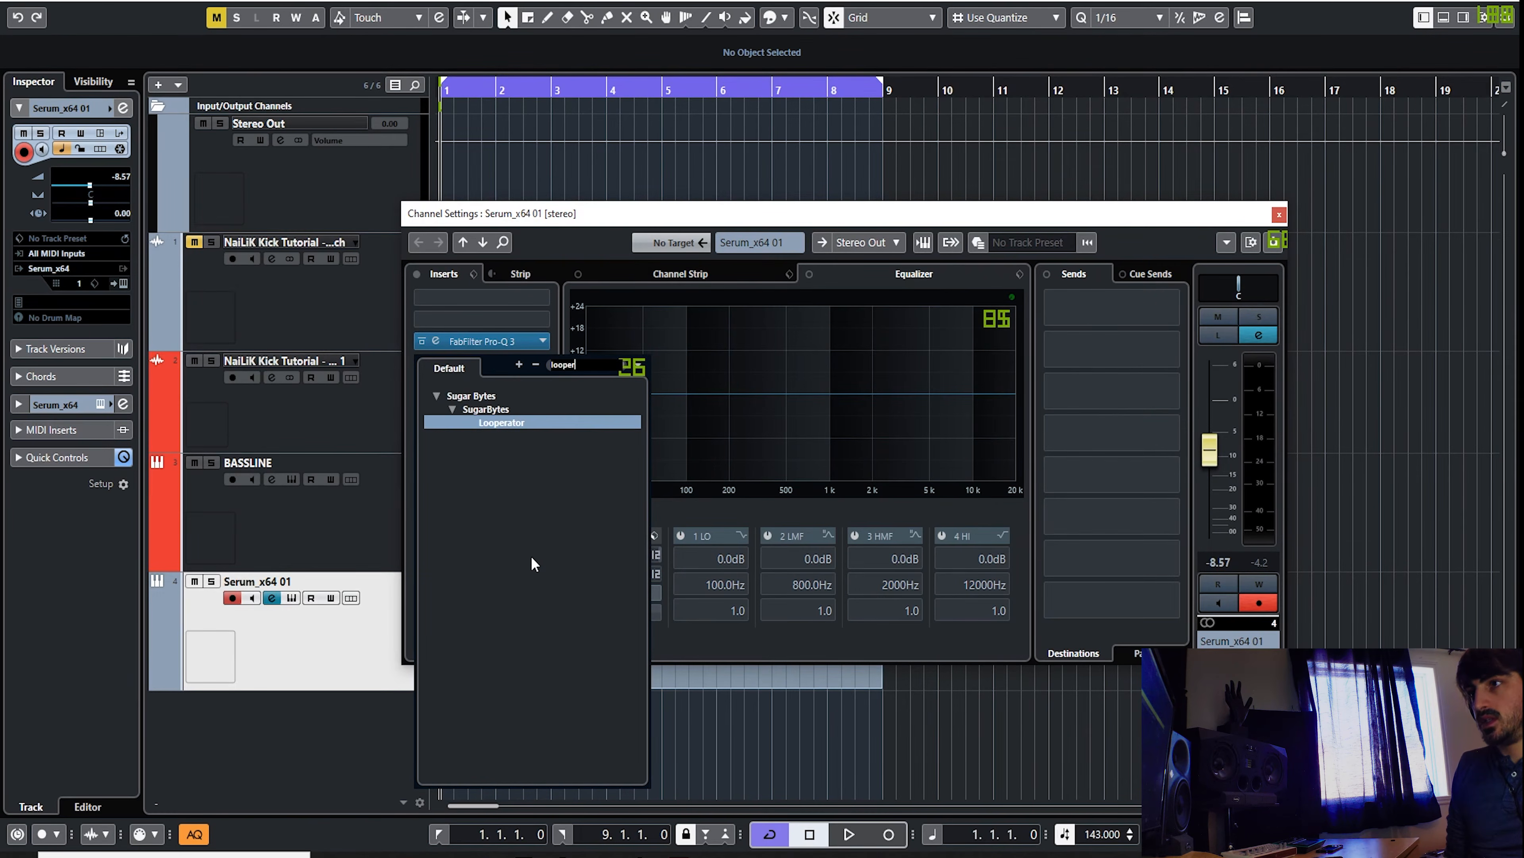
key("Return")
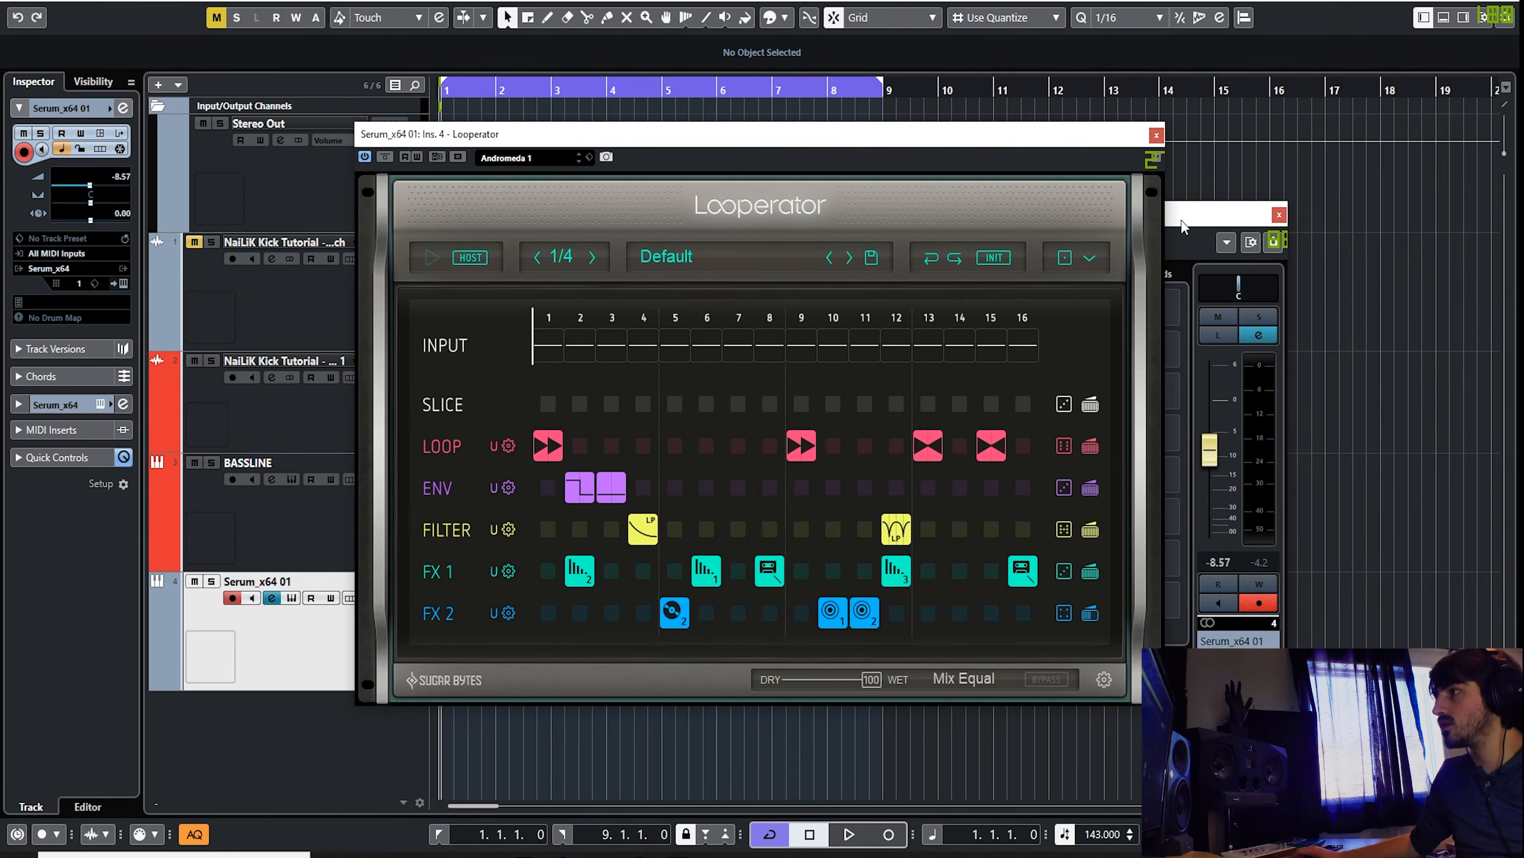
left_click(1279, 215)
left_click_drag(725, 134, 983, 95)
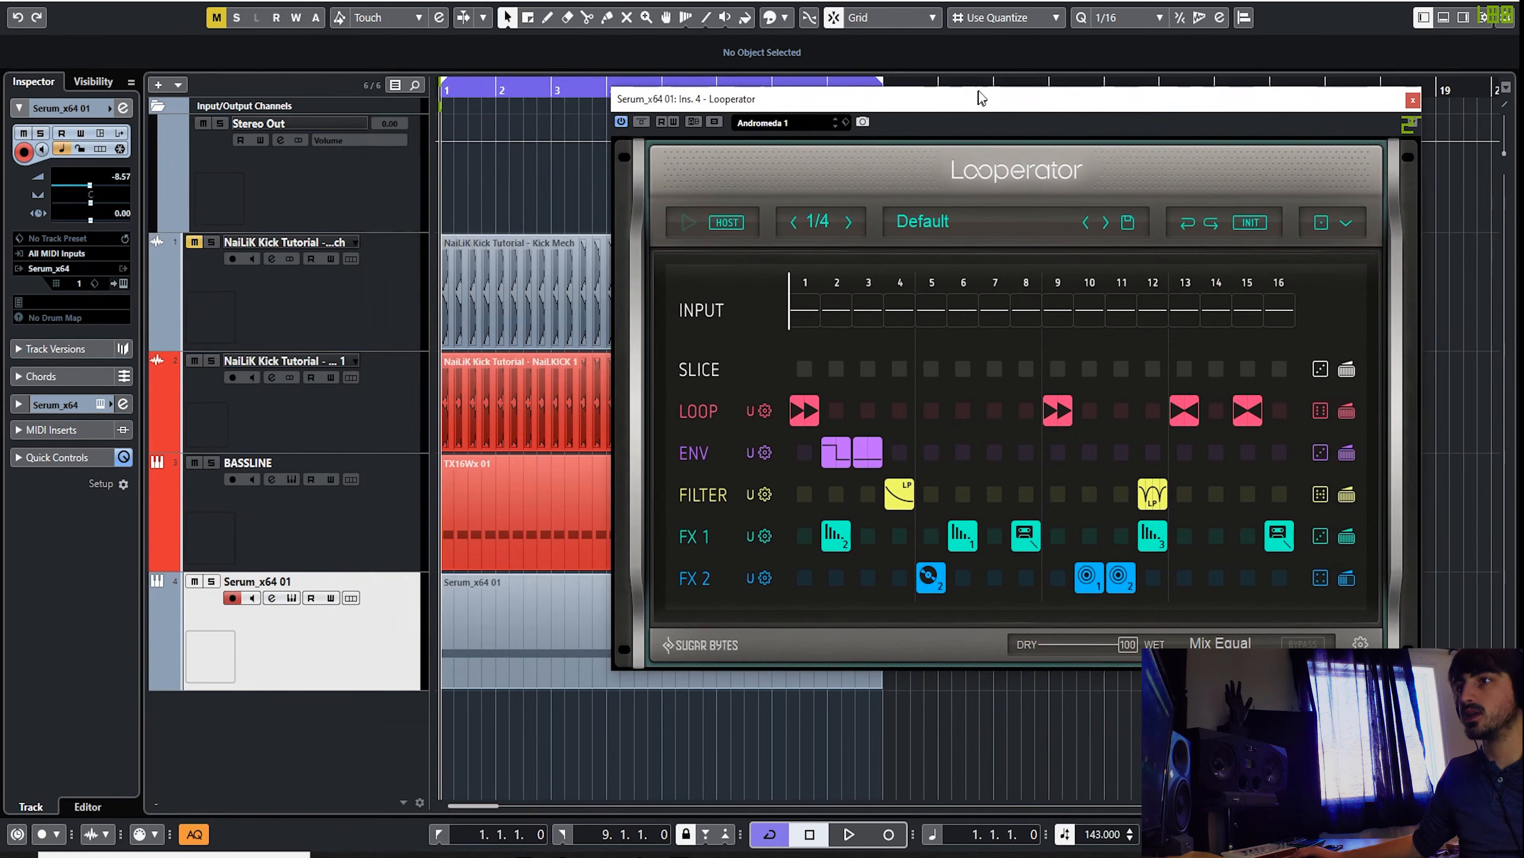
Step: Solo the Serum track, load Looperator's Andromeda 2 preset and audition it over the loop
key("s")
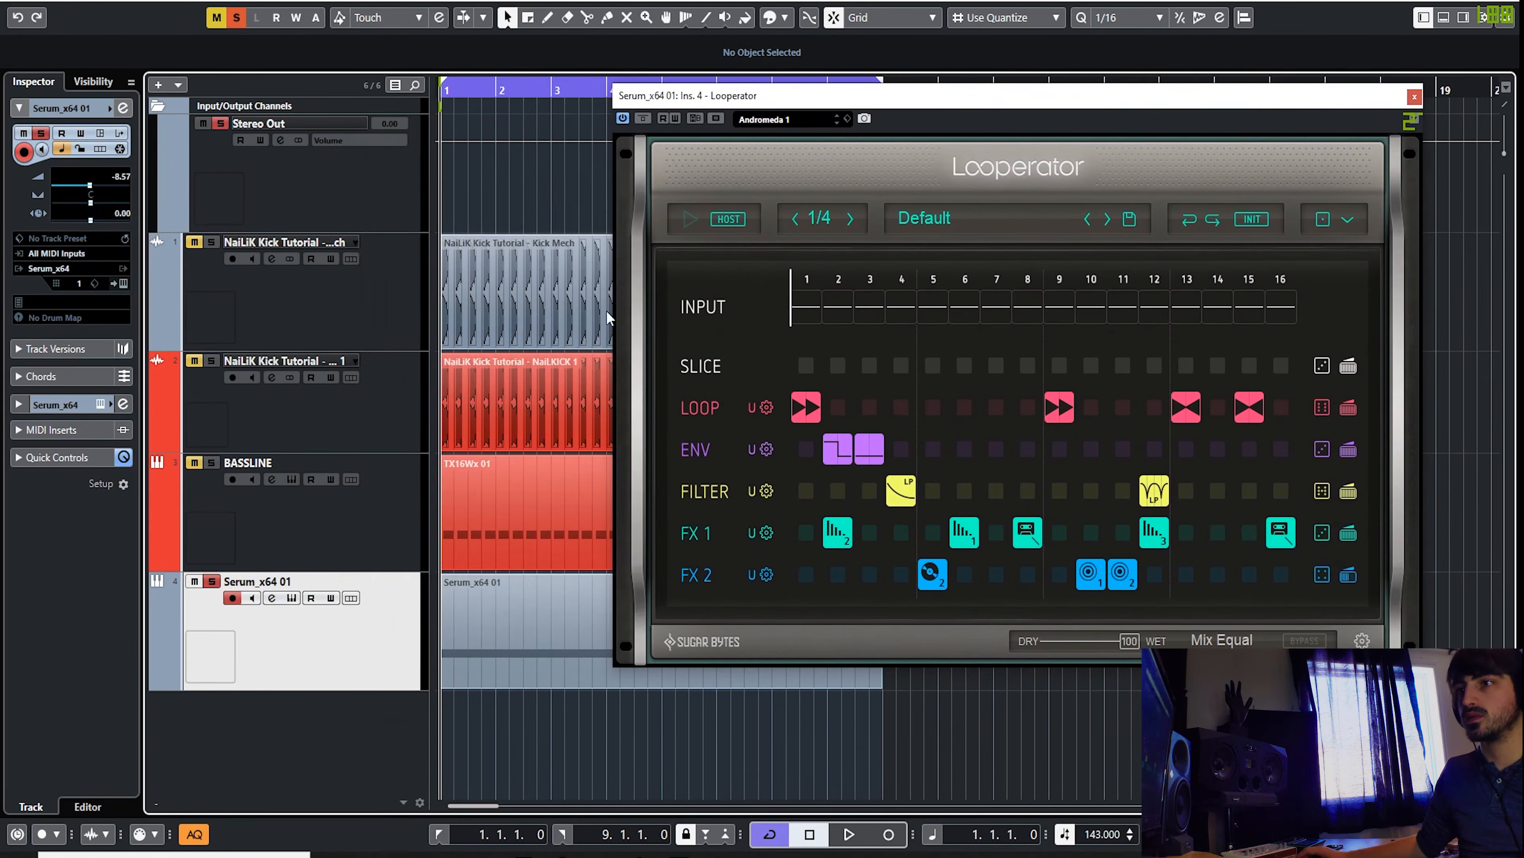
left_click(1103, 222)
left_click(1103, 223)
left_click(1085, 221)
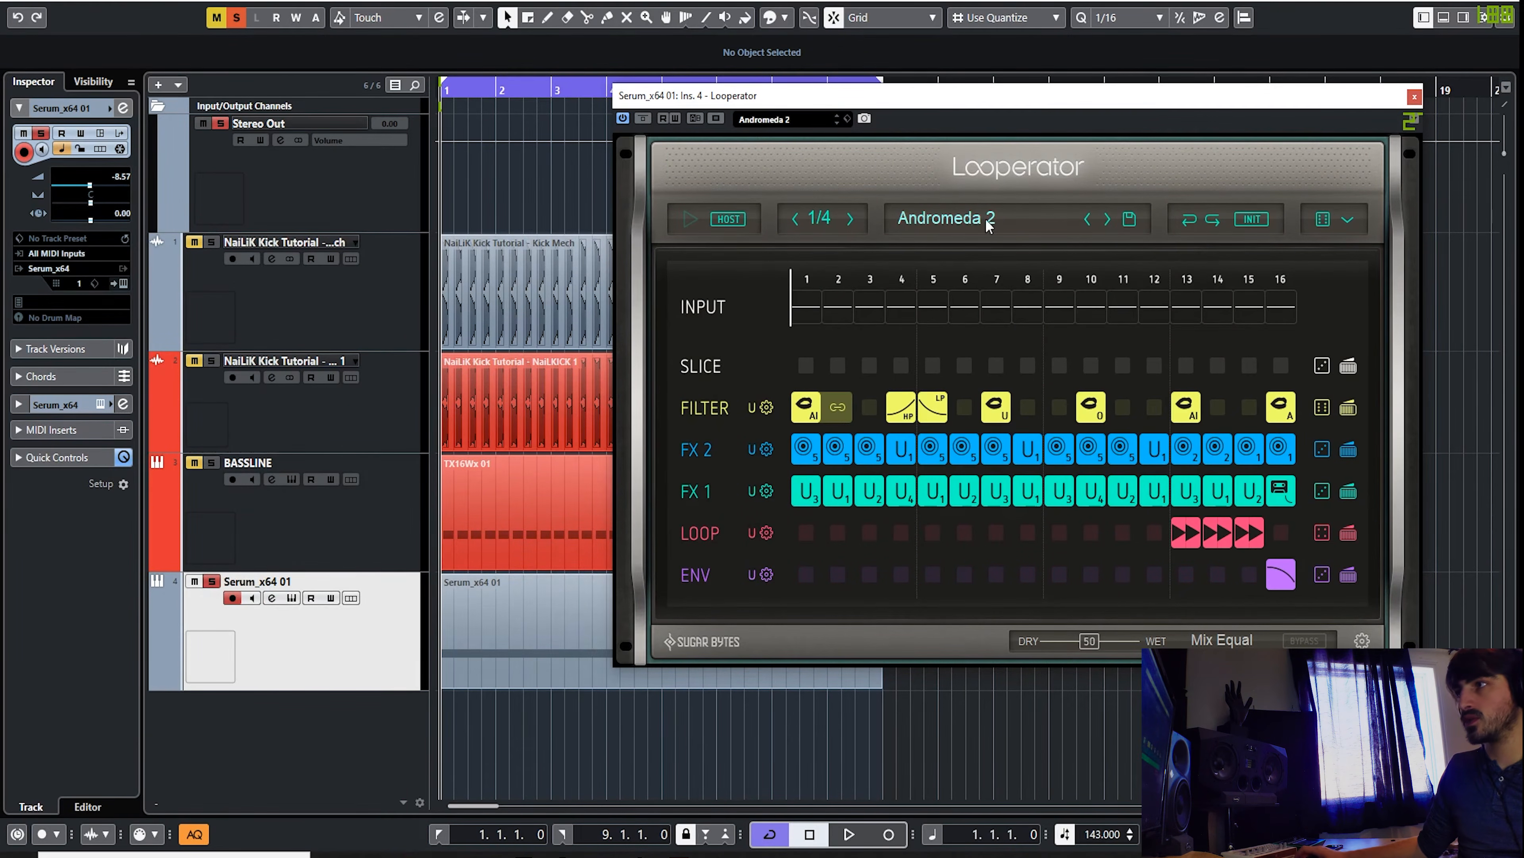
left_click_drag(1045, 108, 1030, 57)
left_click(738, 676)
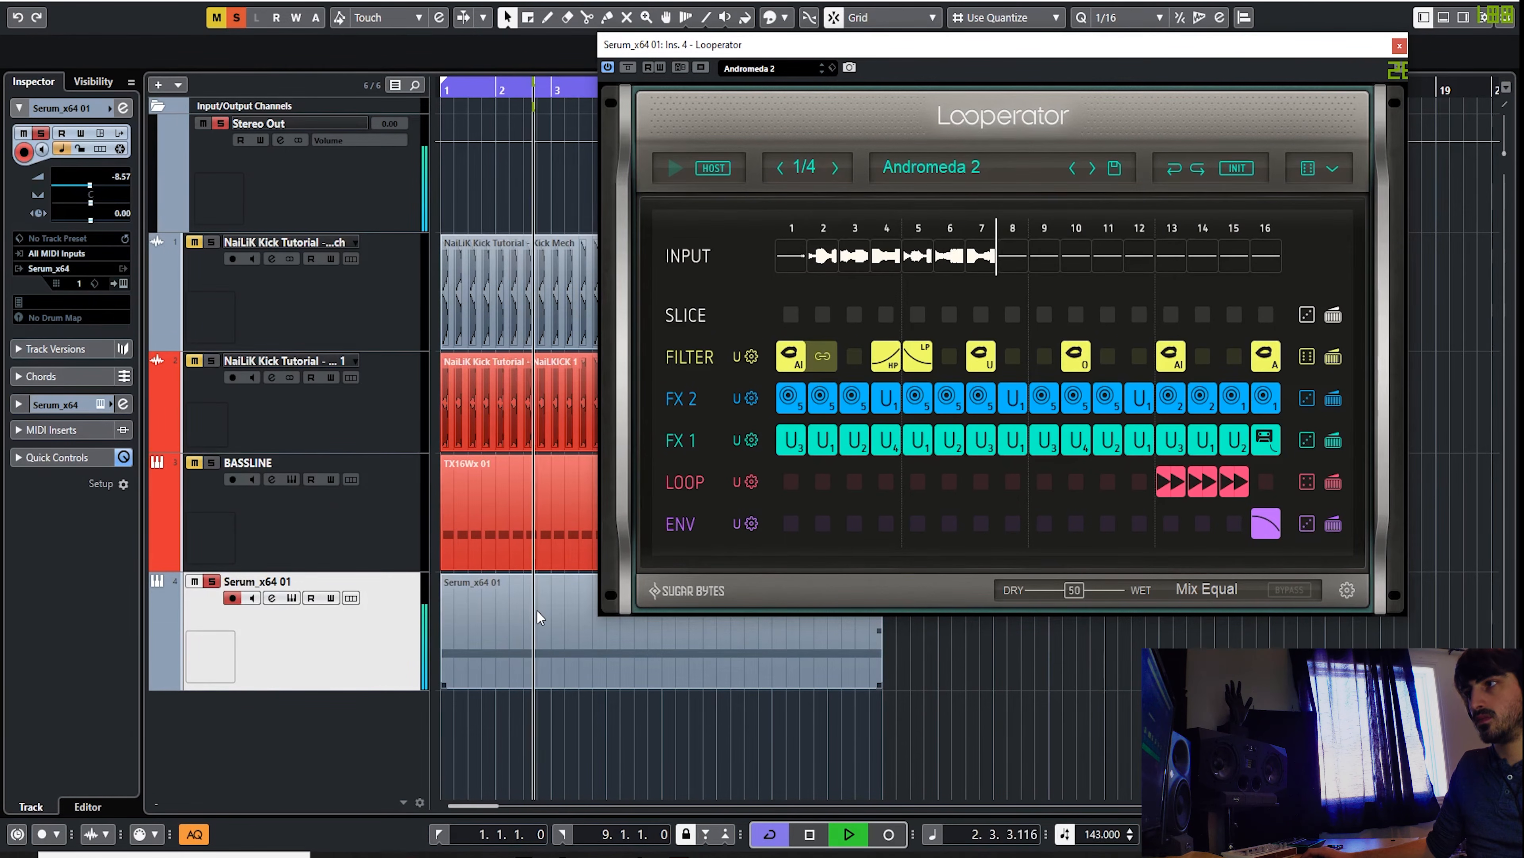
Step: Audition the Looperator presets Arcane Mystery, Arthur Dent, Bag Of Trouble, Behaviourist and Boiler Room in turn
left_click(1092, 168)
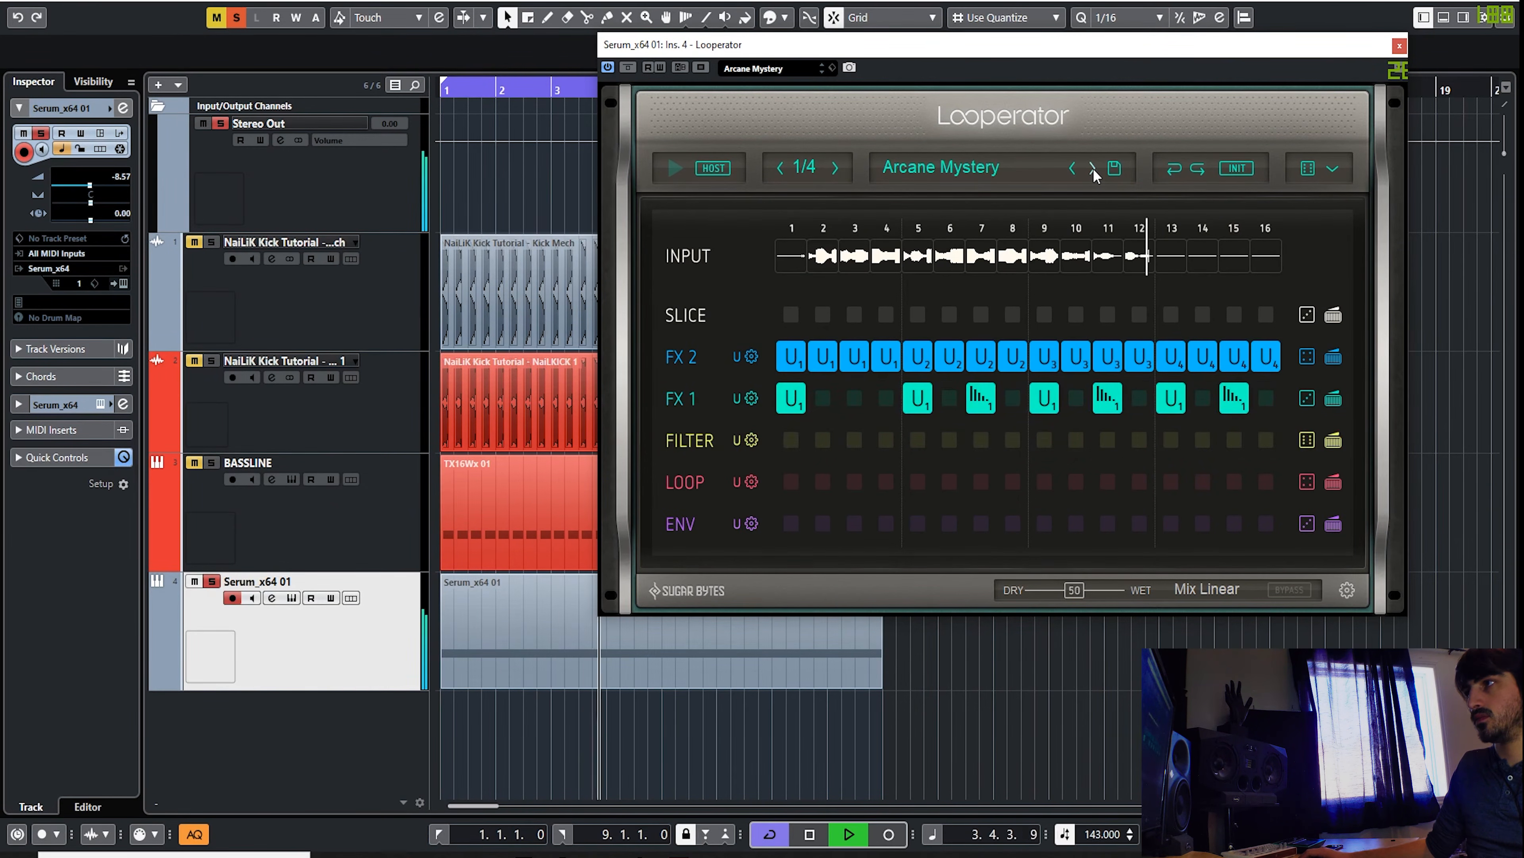
left_click(1093, 169)
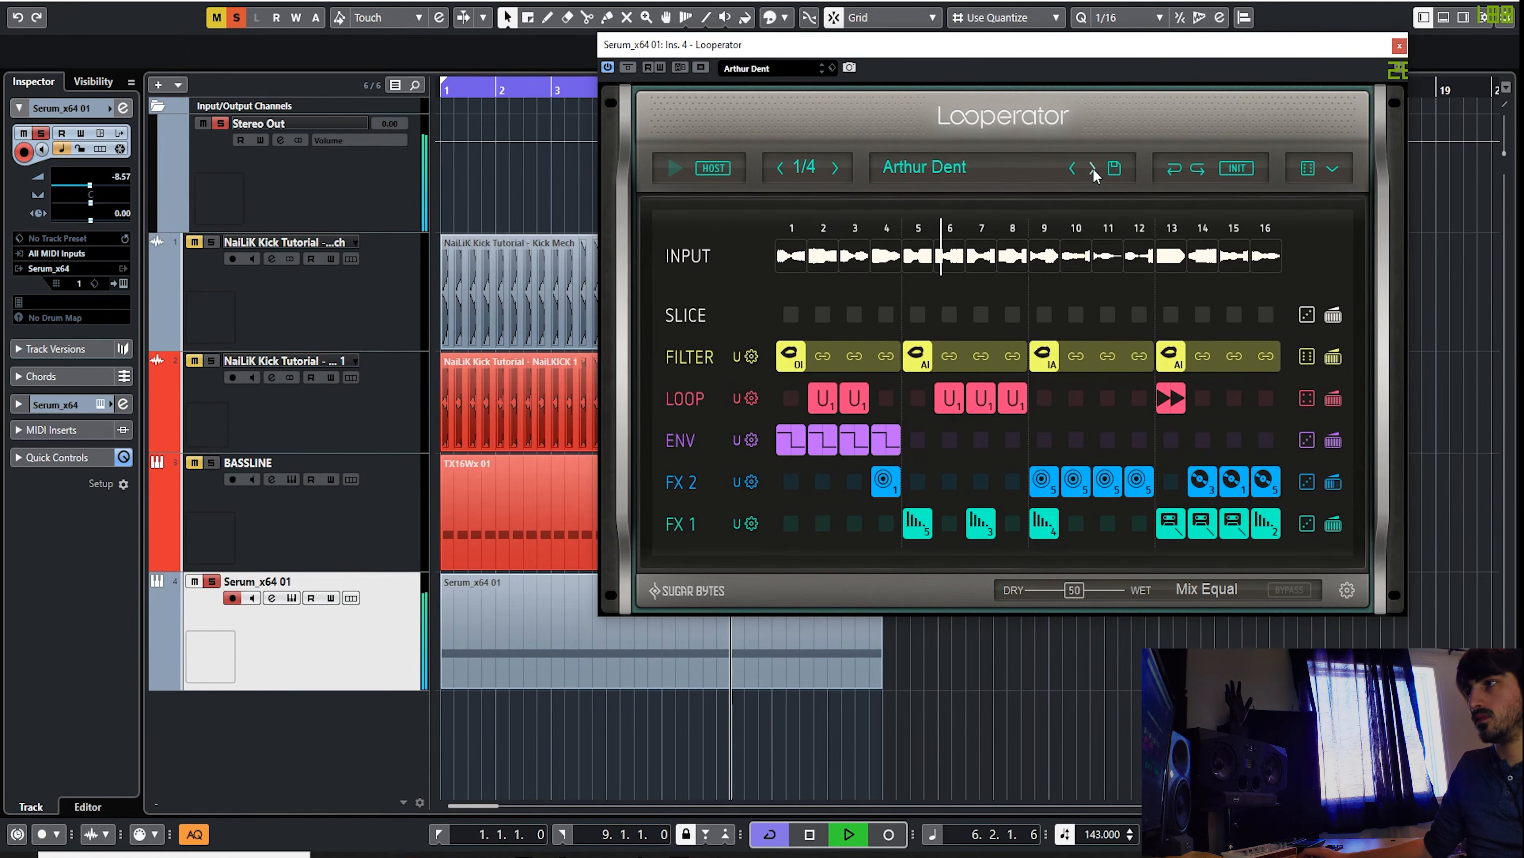
left_click(1092, 168)
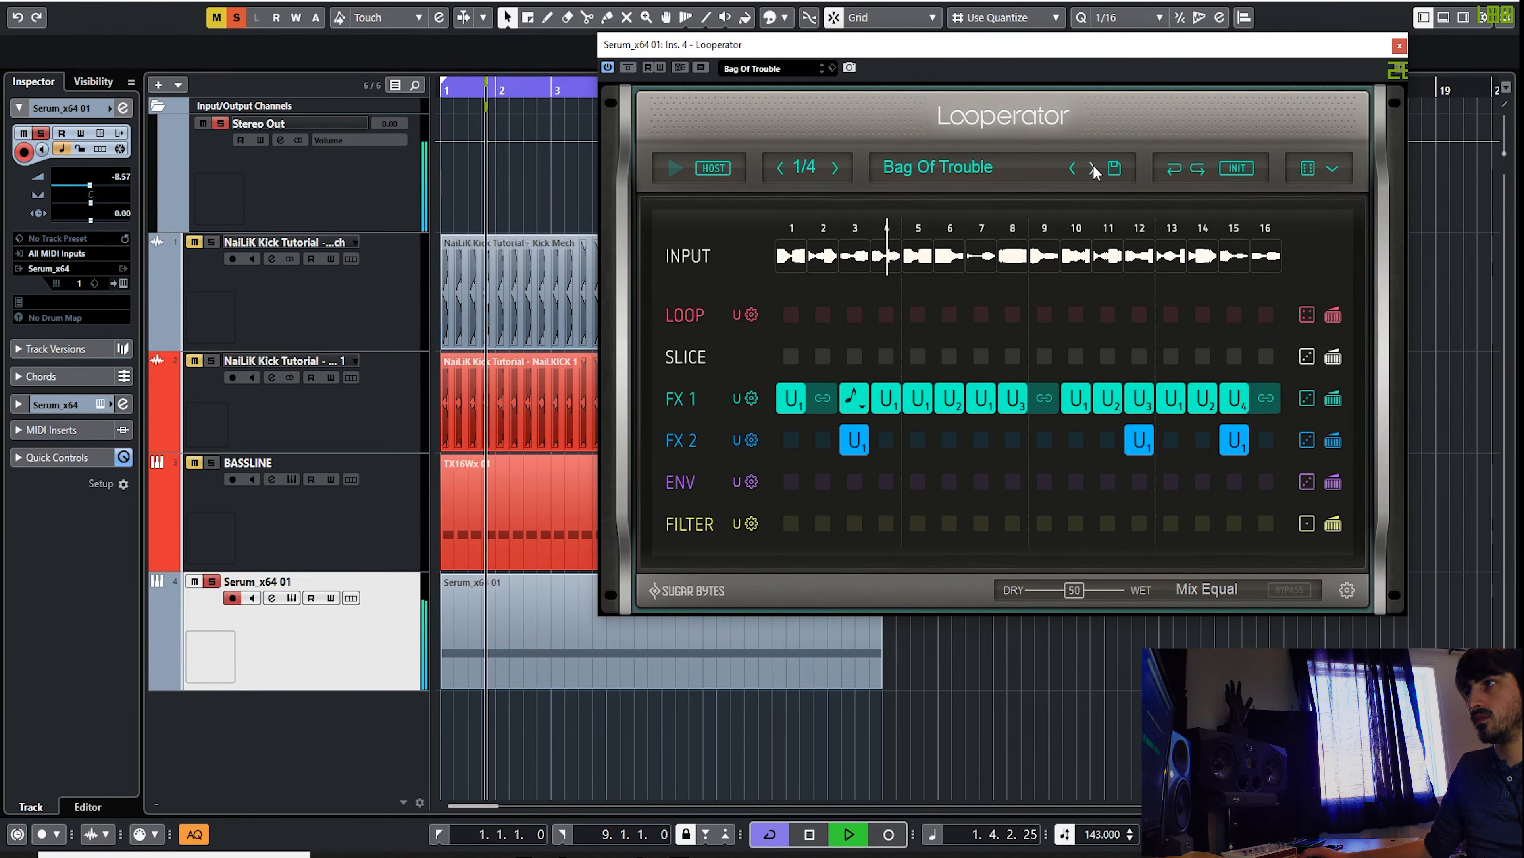
left_click(610, 669)
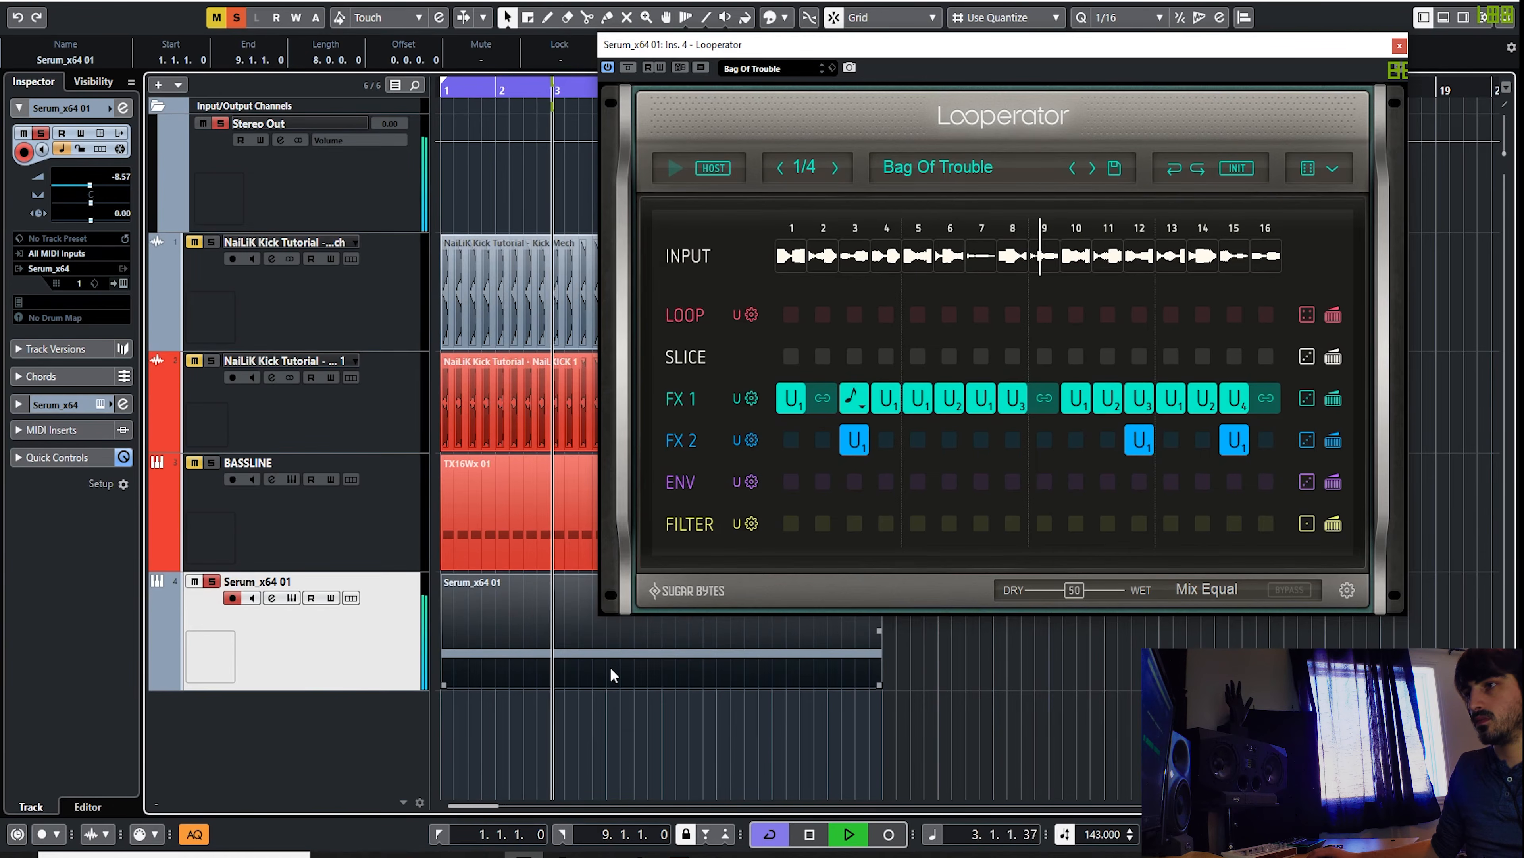
left_click(1091, 168)
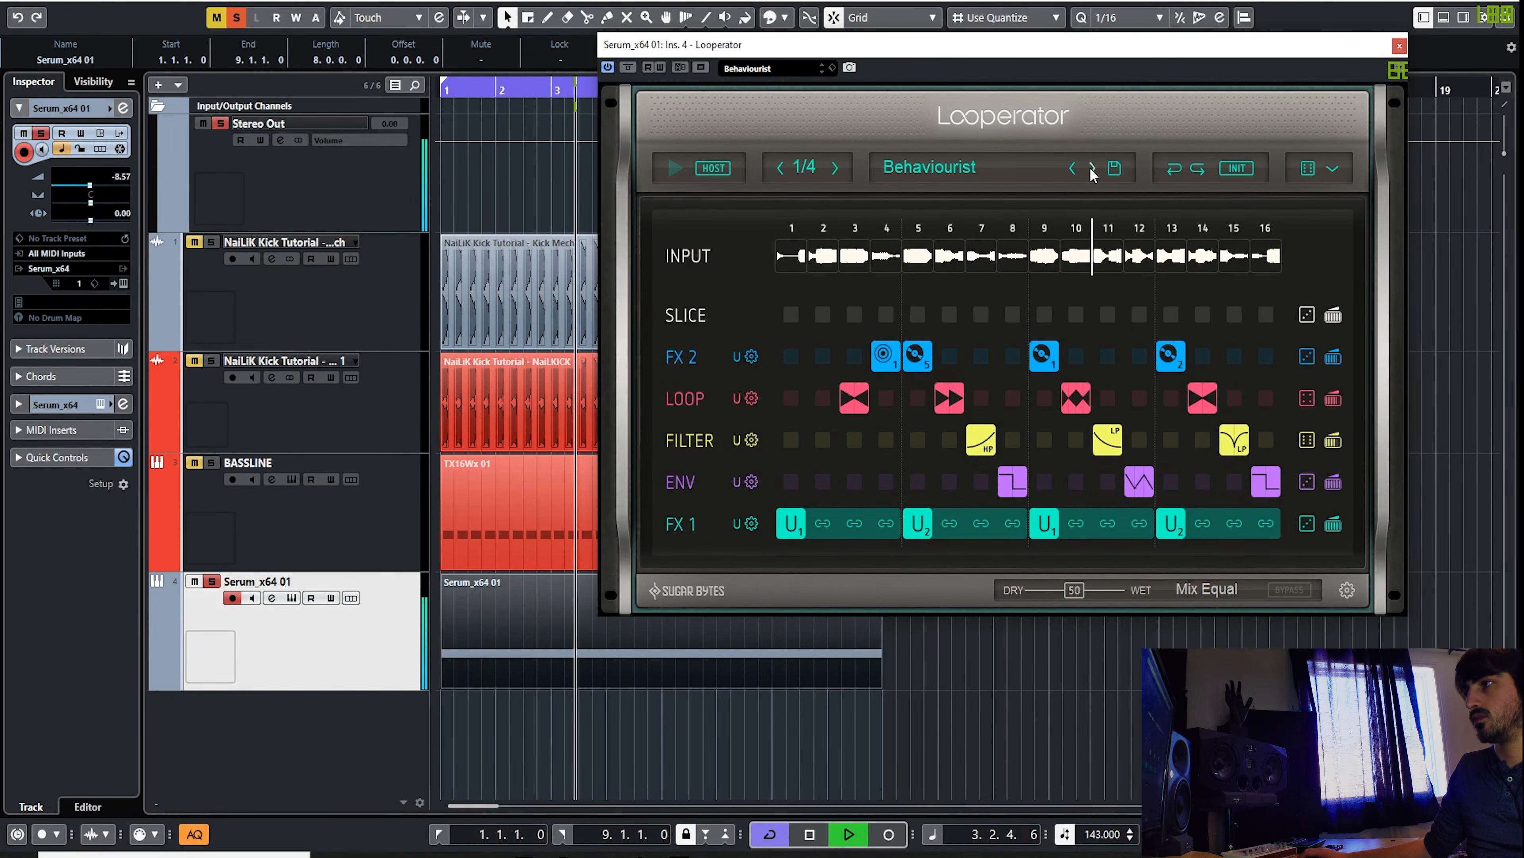
left_click(1091, 168)
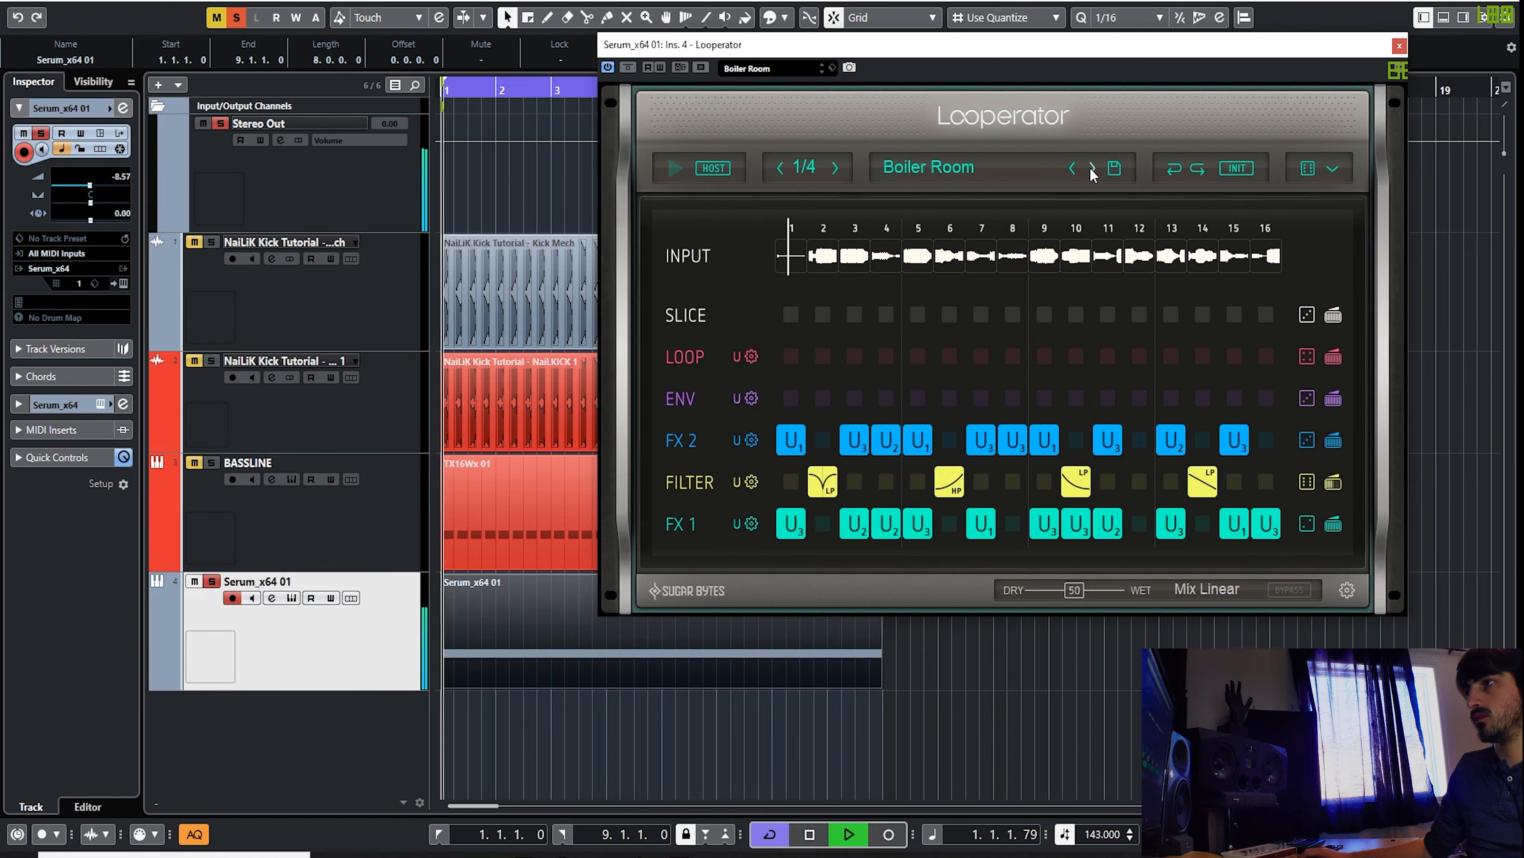
Step: Audition BGCP3 from Looperator's Rearrange folder and switch to the Blind Data preset
left_click(929, 167)
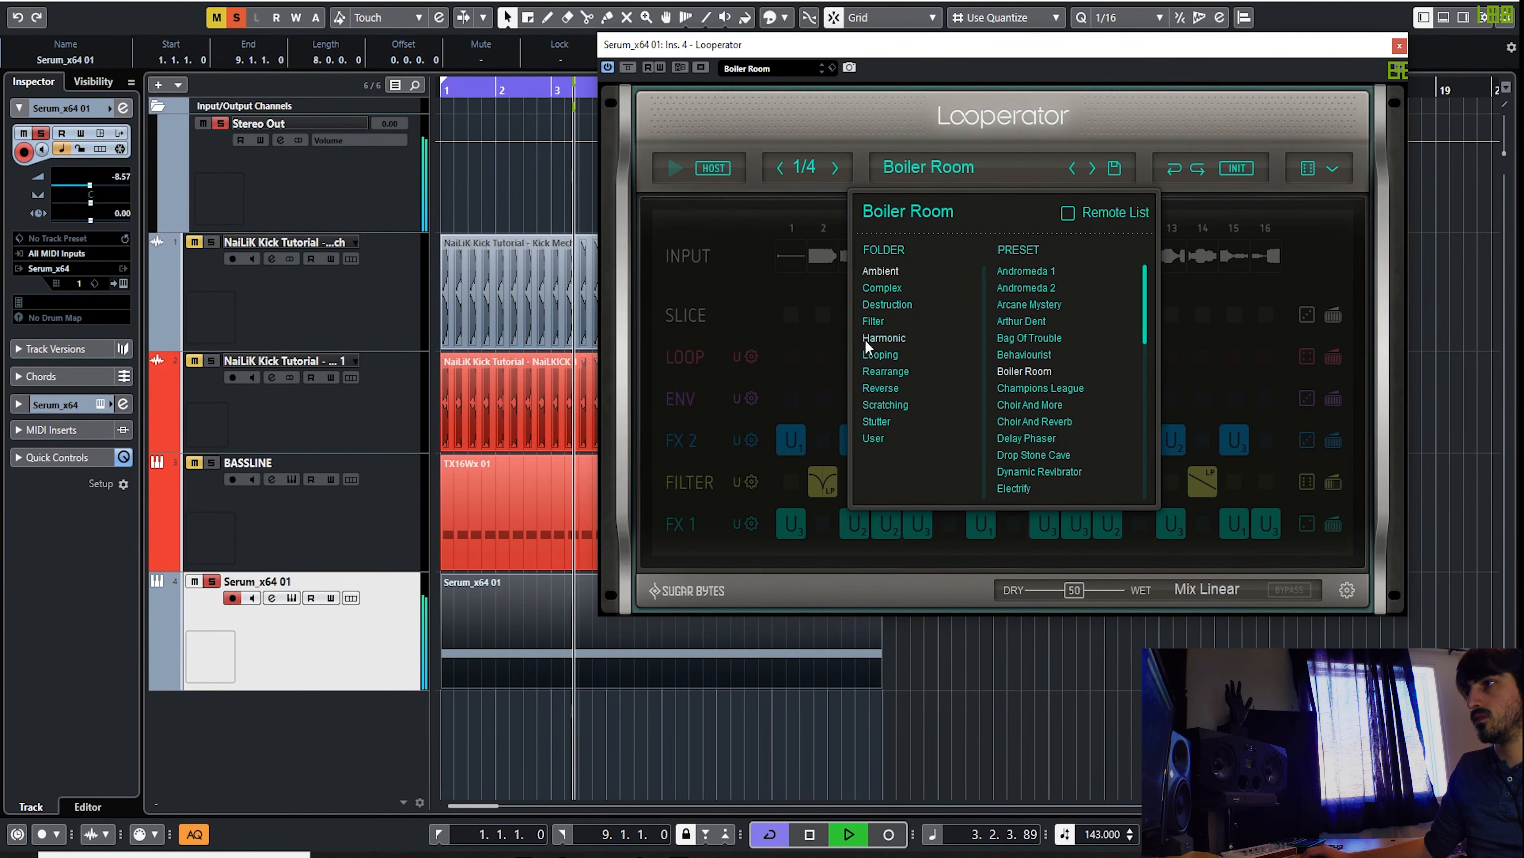
left_click(888, 372)
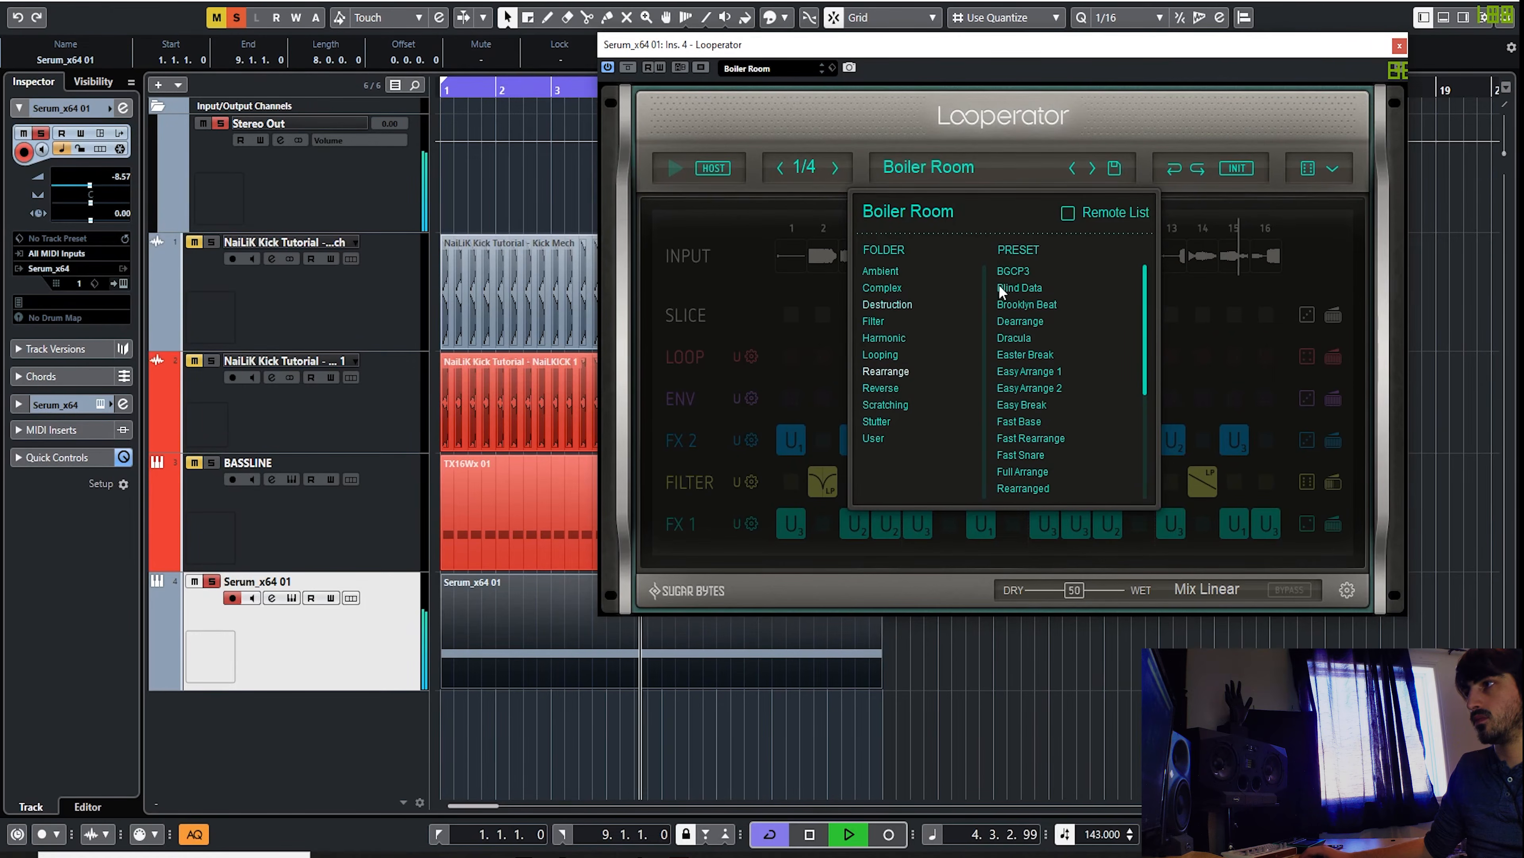
left_click(1017, 269)
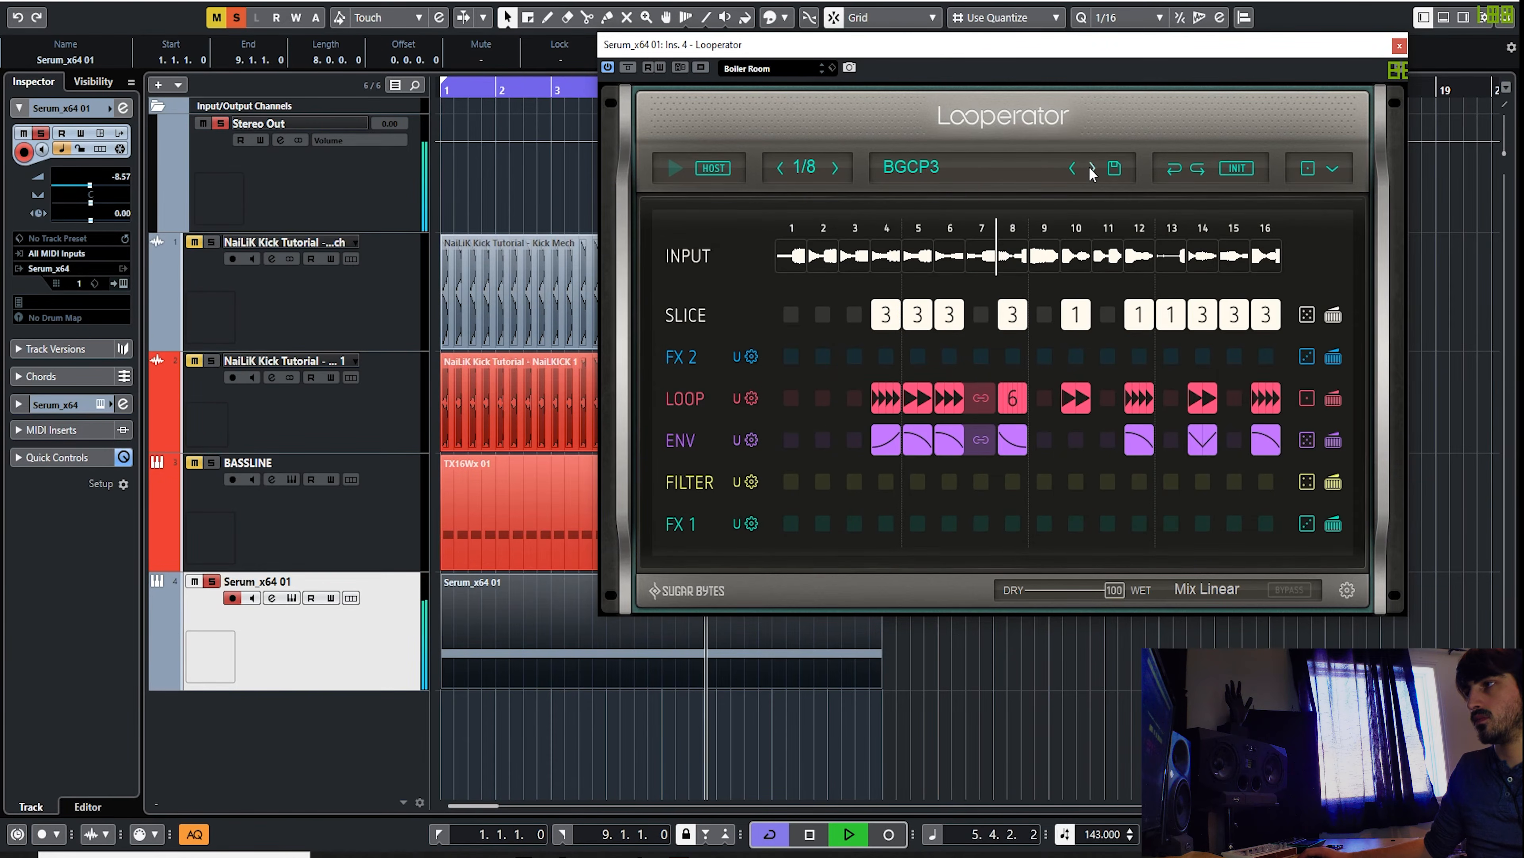
left_click(1092, 169)
key("space")
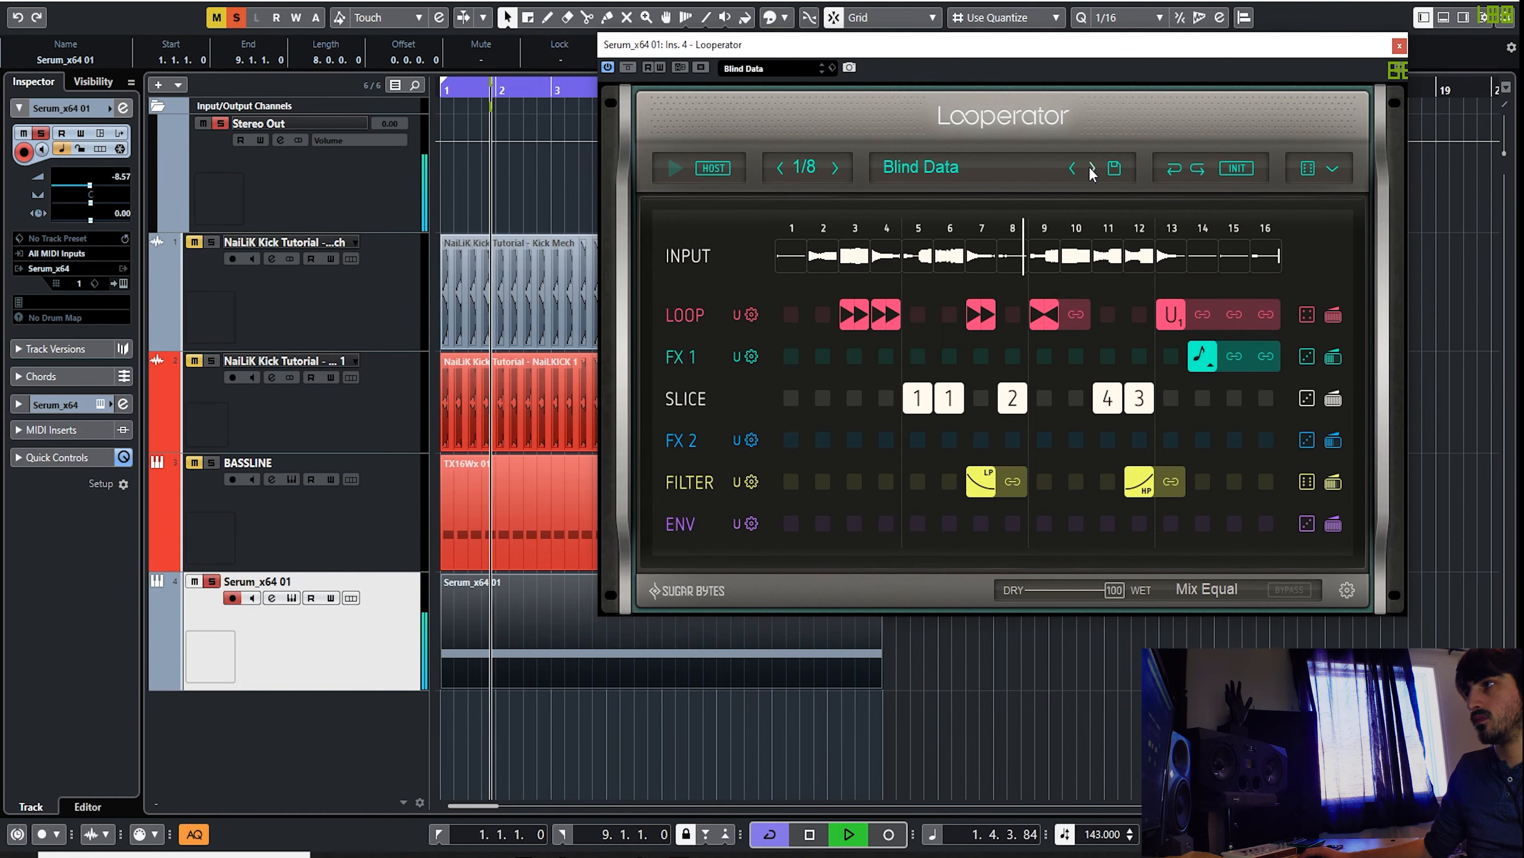
Step: Render the Serum part with its effects to a new audio track and mute the rendered clip
left_click(687, 664)
key("alt+r")
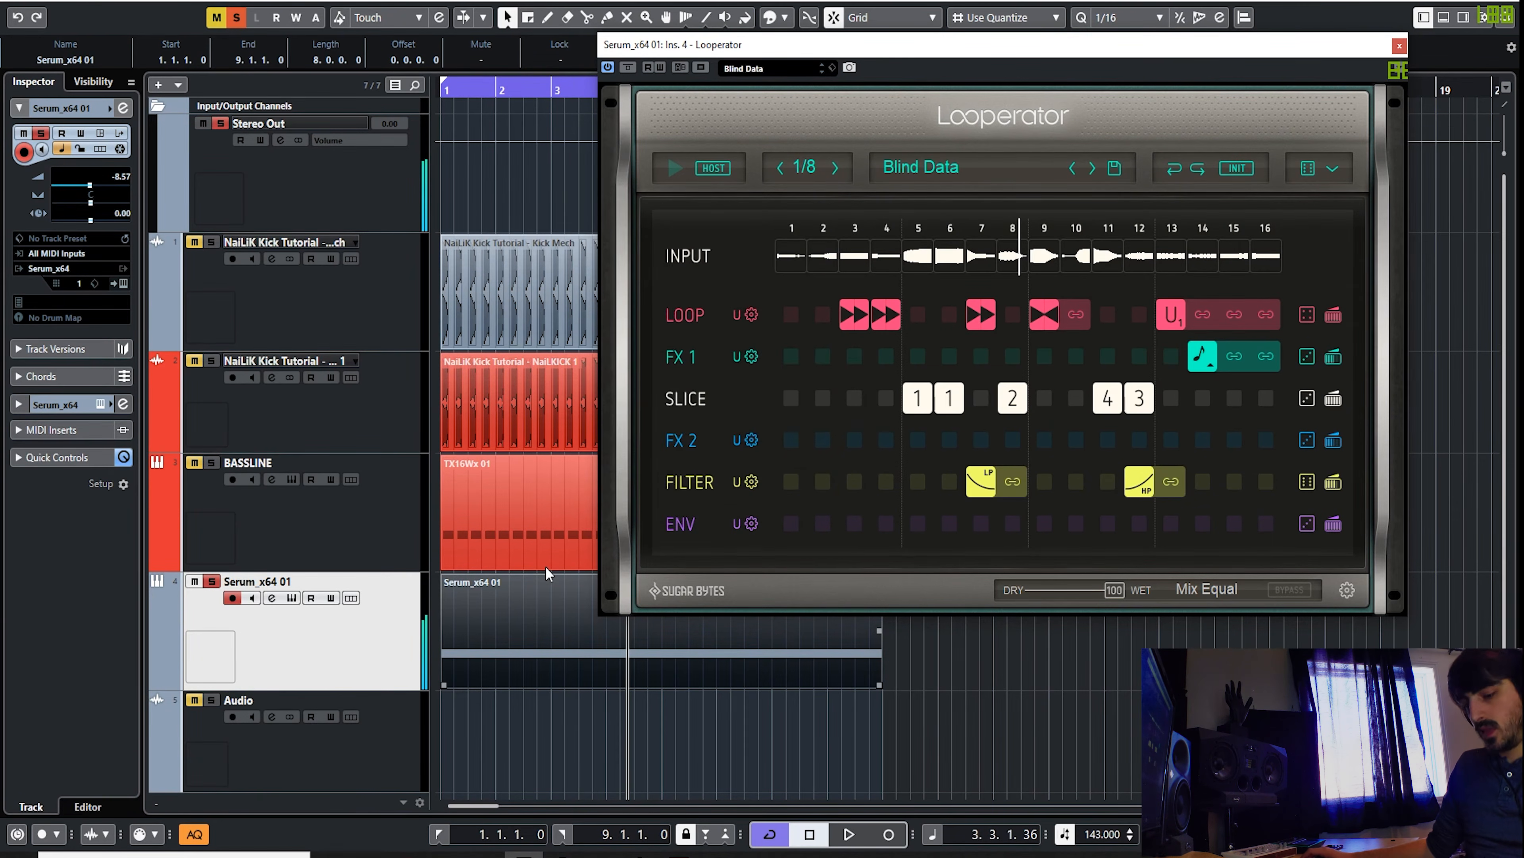
key("7")
left_click(506, 618)
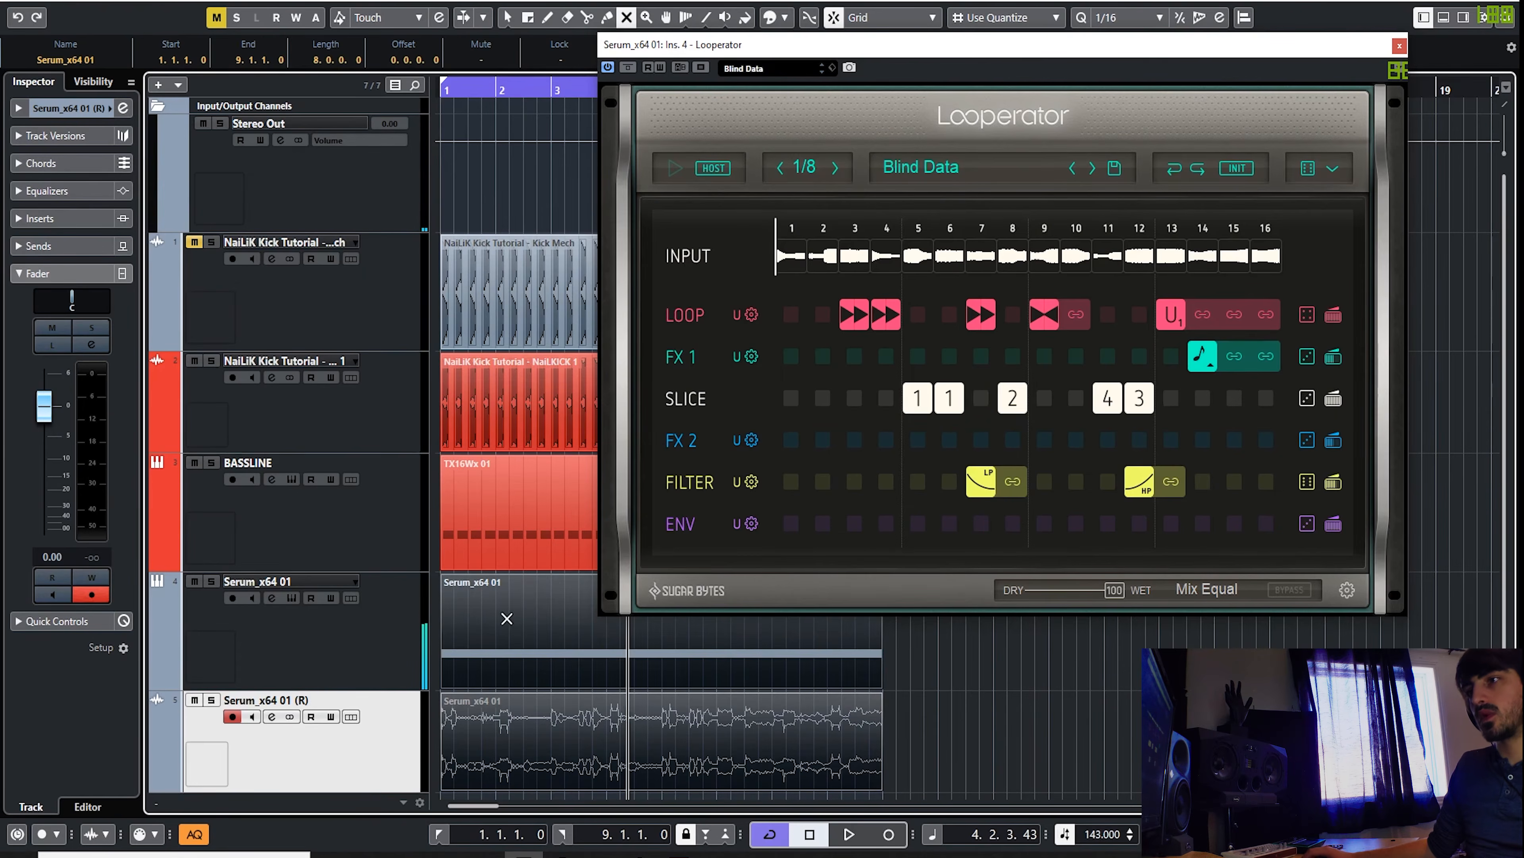
right_click(363, 637)
key("Escape")
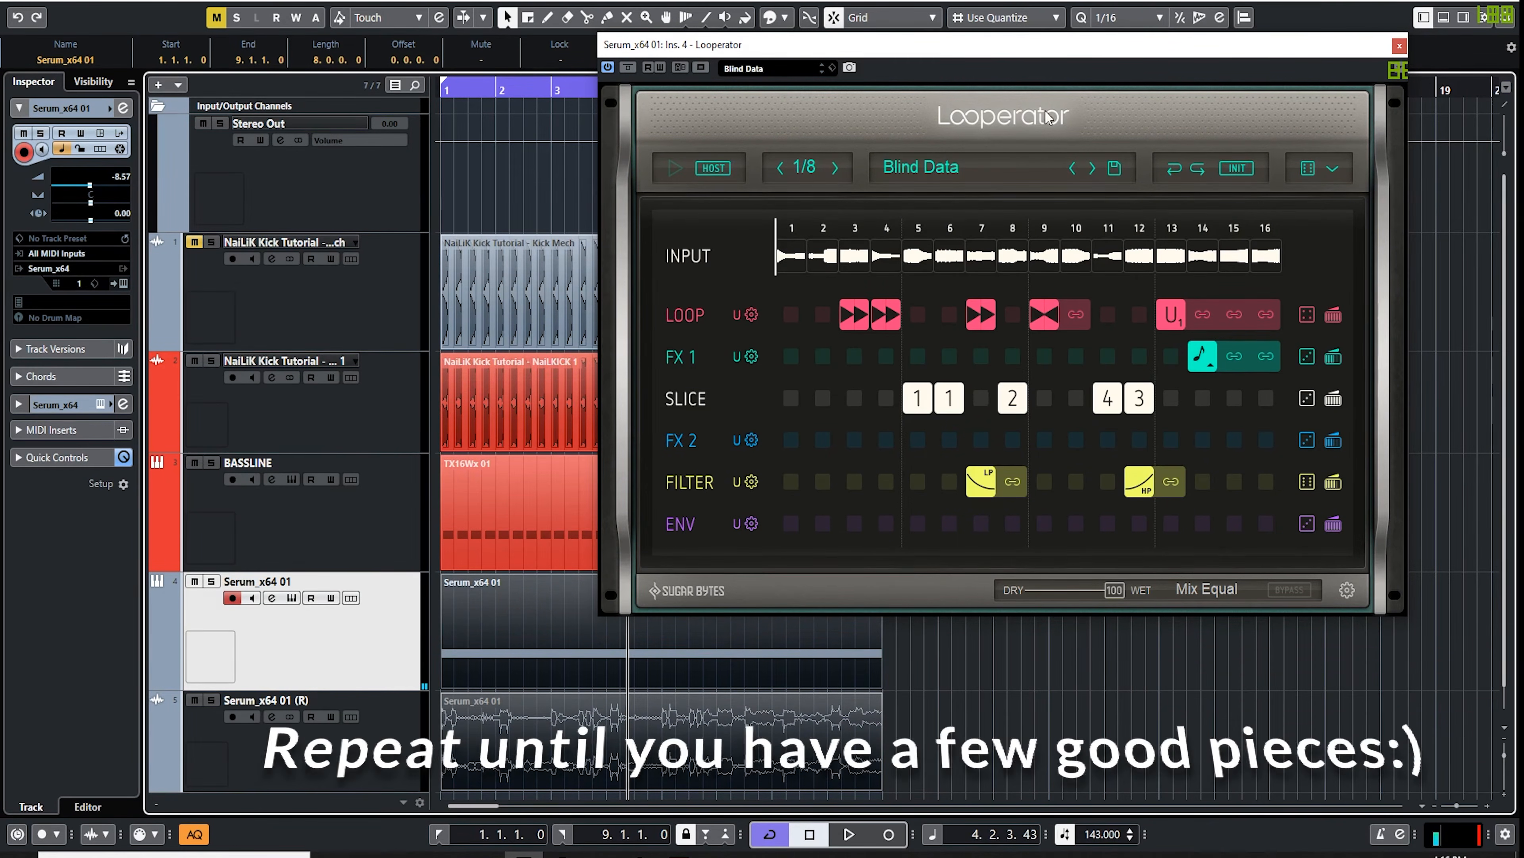
Step: Advance through further Looperator presets to Lofinity for additional rendered takes, and close the plug-in window
left_click(1093, 169)
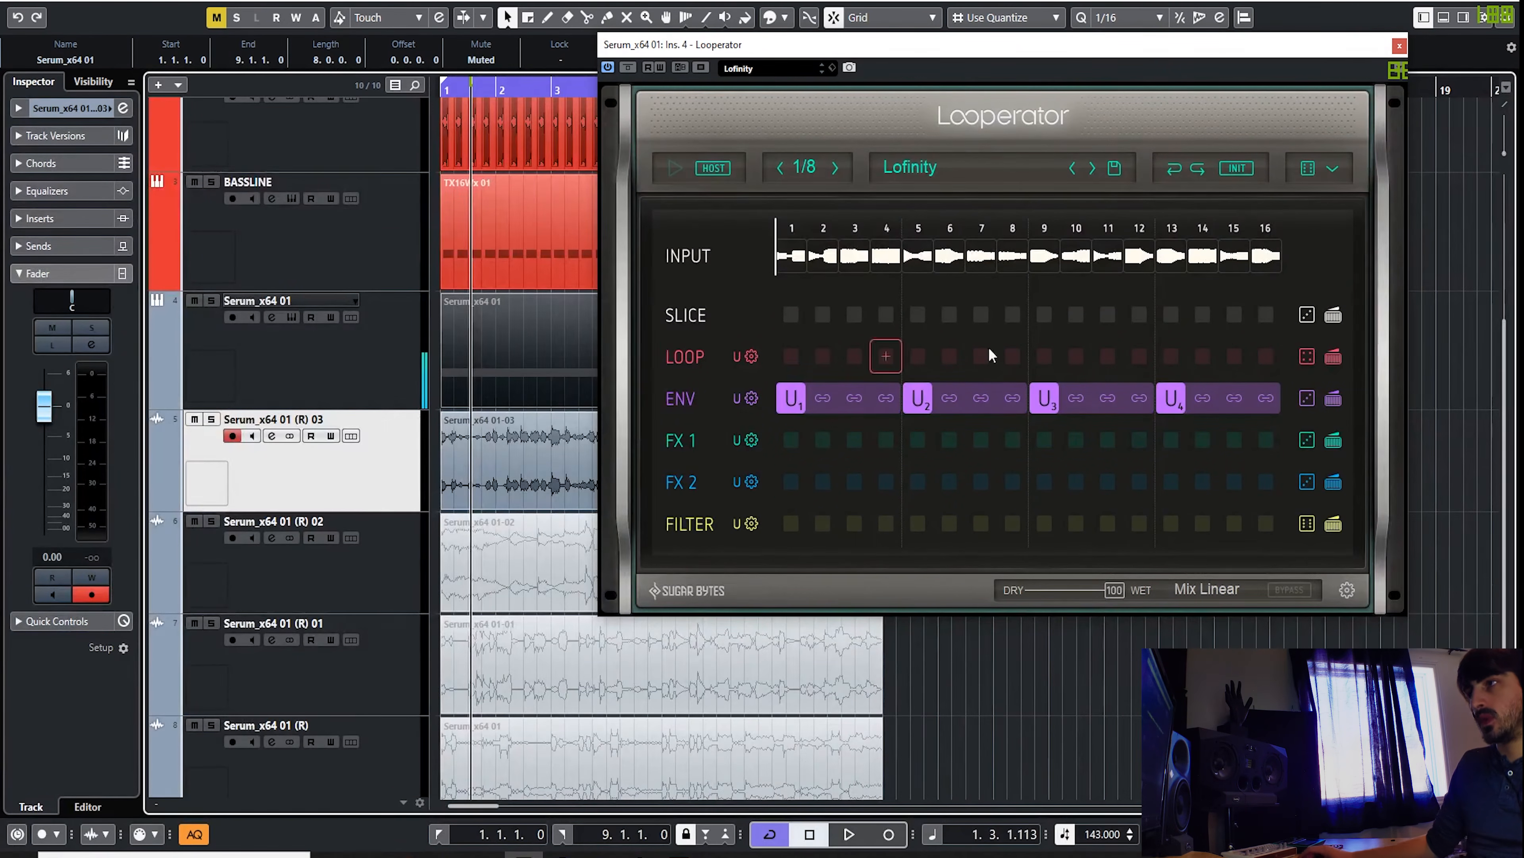
left_click(1399, 45)
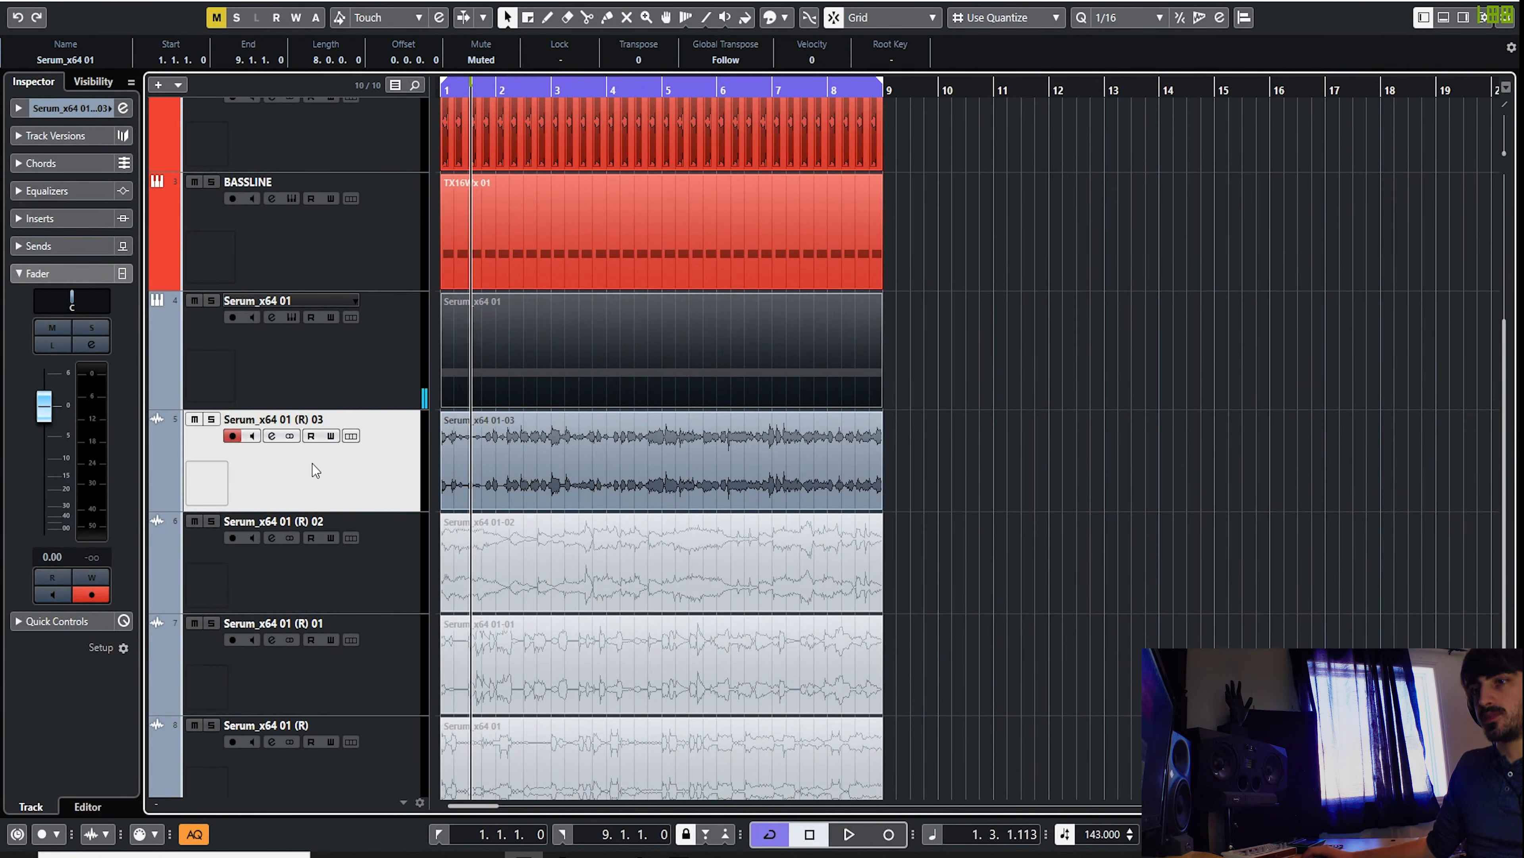
Step: Solo the Serum_x64 01 (R) 03 audio track and enlarge its track height for a closer waveform view
key("s")
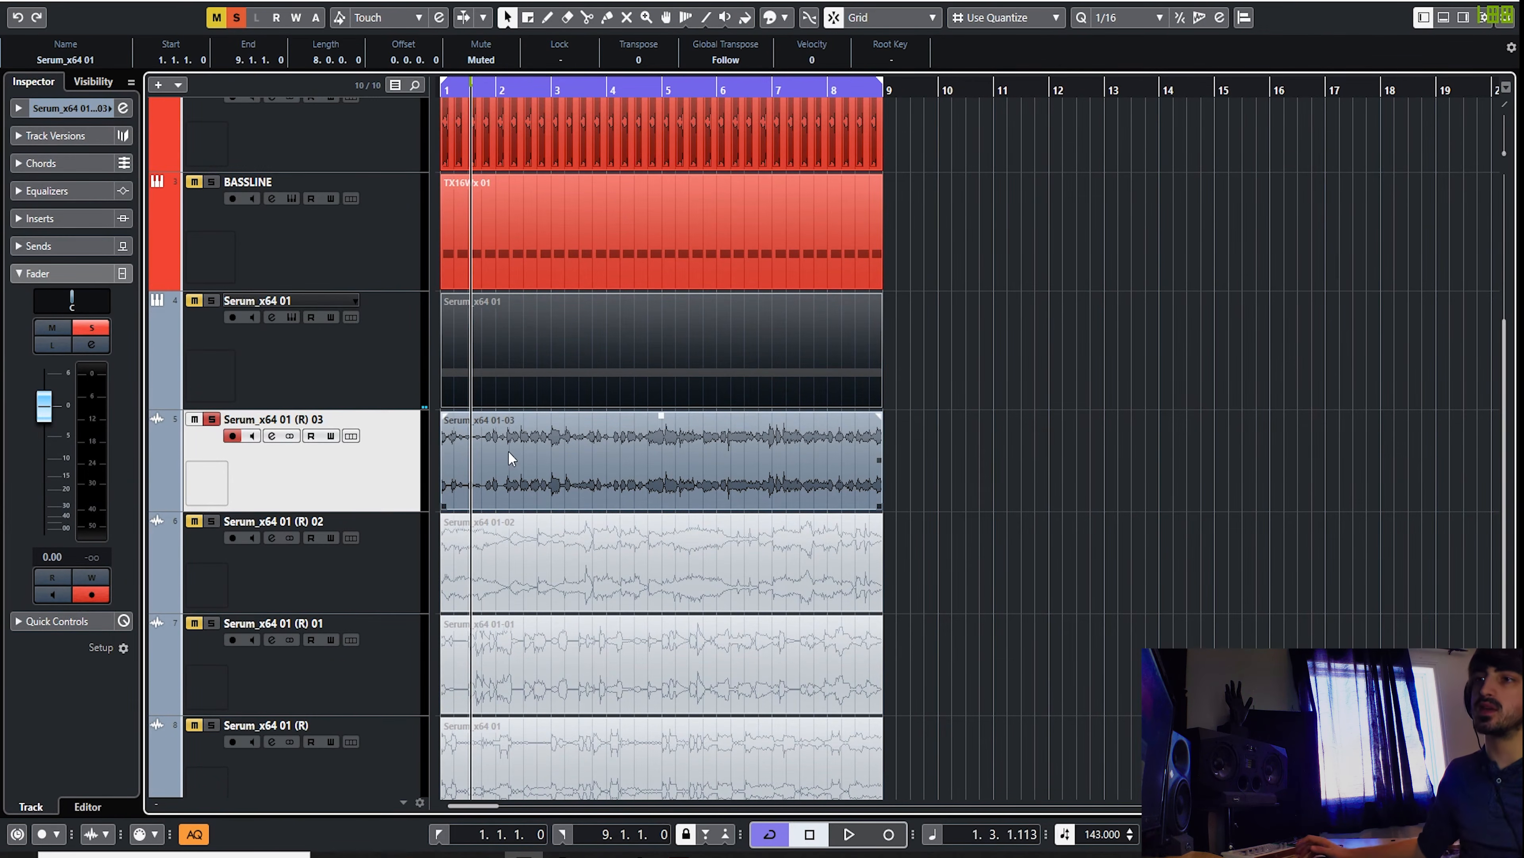
scroll(470, 409, "down", 1)
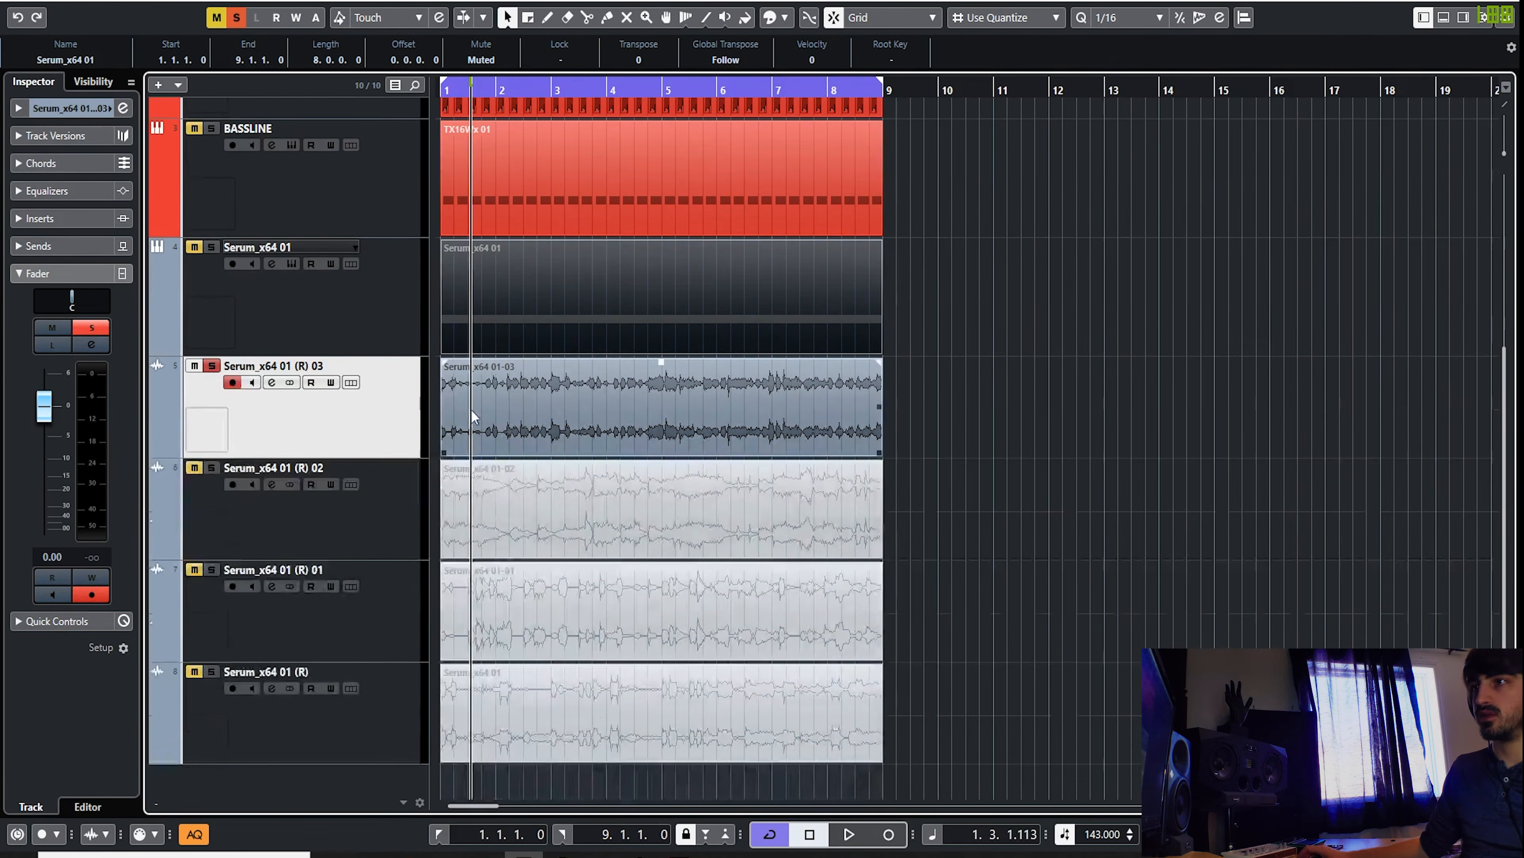
scroll(453, 399, "up", 5)
left_click_drag(466, 802, 462, 803)
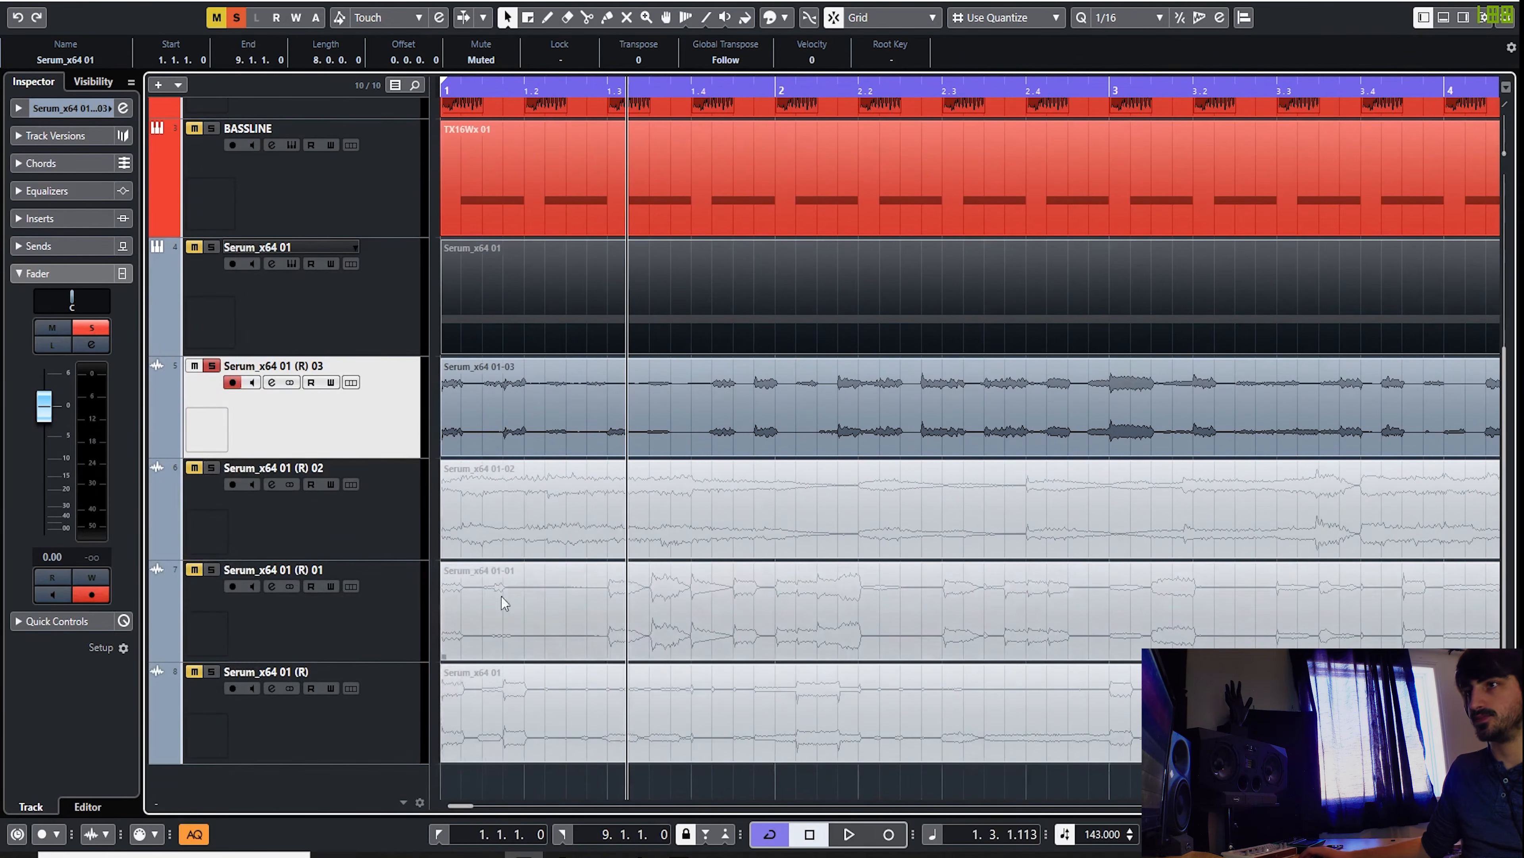
left_click_drag(401, 457, 370, 594)
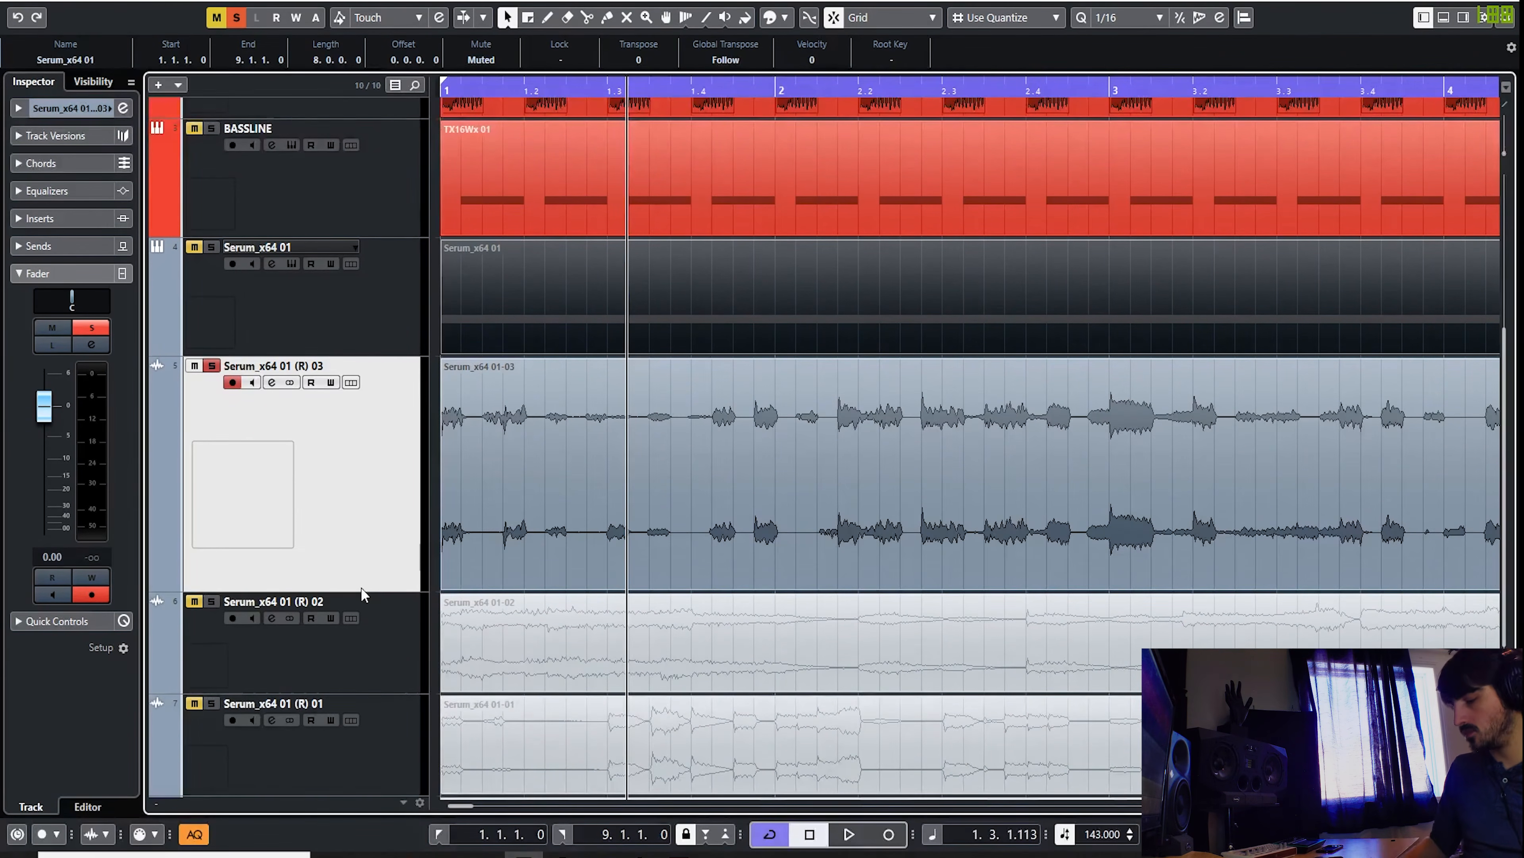
Step: Play the Serum_x64 01 (R) 03 take from the start and split its clip at bar 3 and about 3.2.3
key("KP_Decimal")
key("space")
right_click(569, 458)
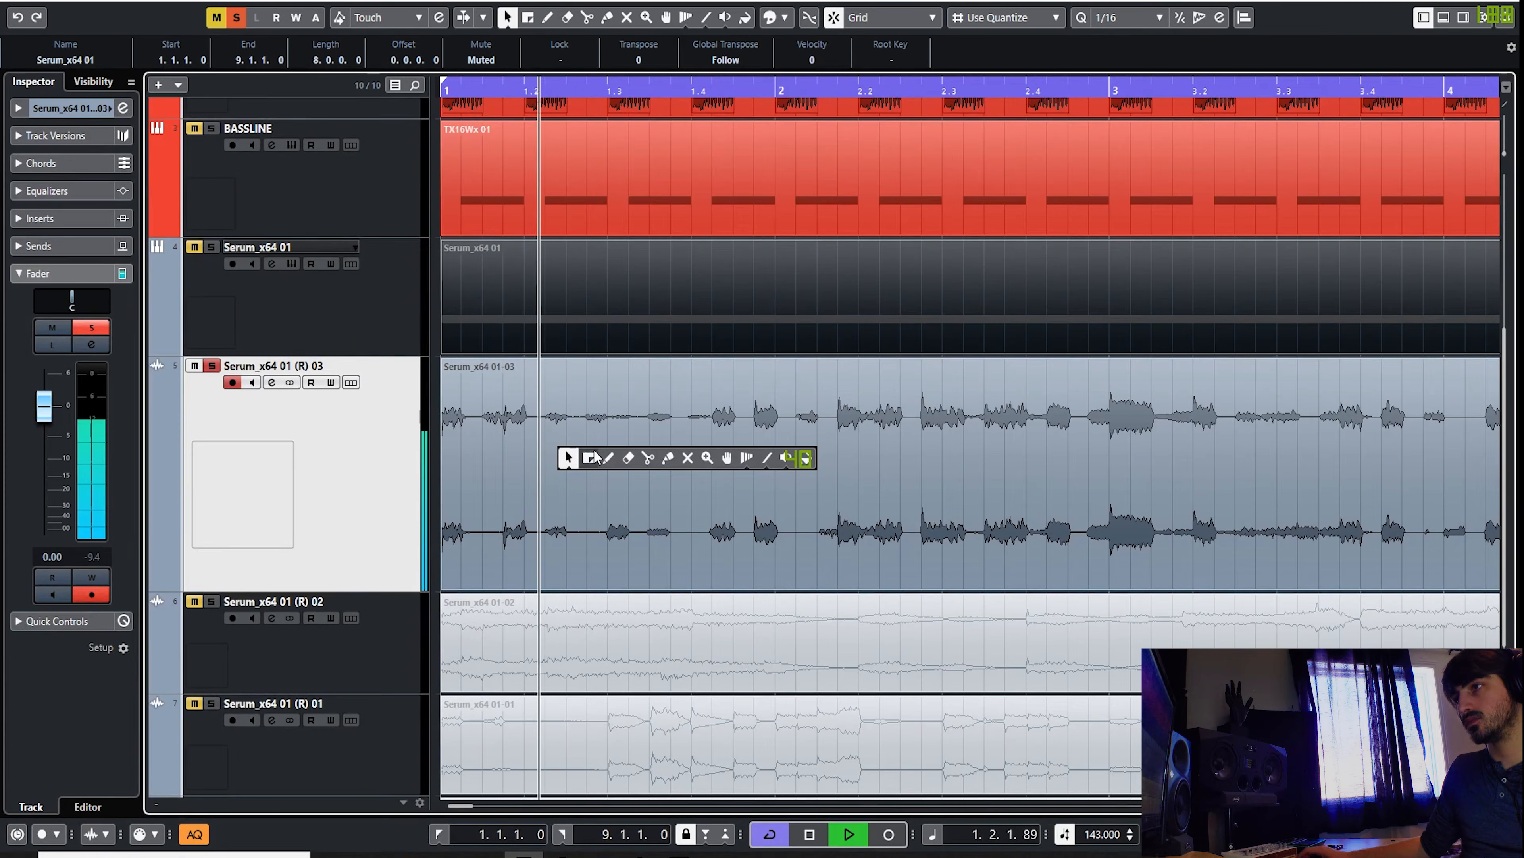
left_click(645, 458)
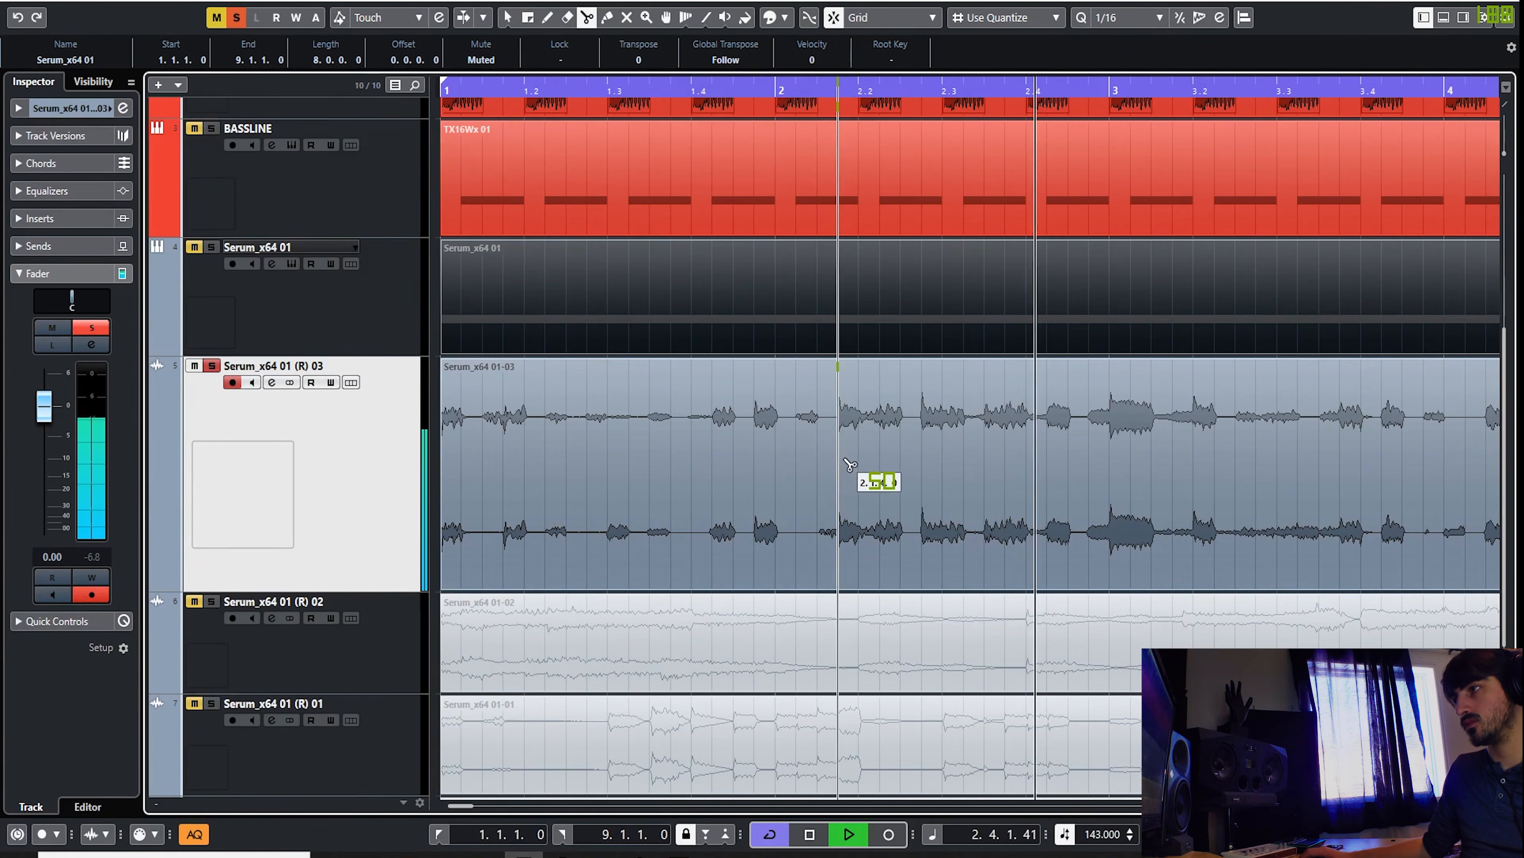
scroll(846, 459, "down", 1)
scroll(909, 461, "up", 2)
left_click(872, 460)
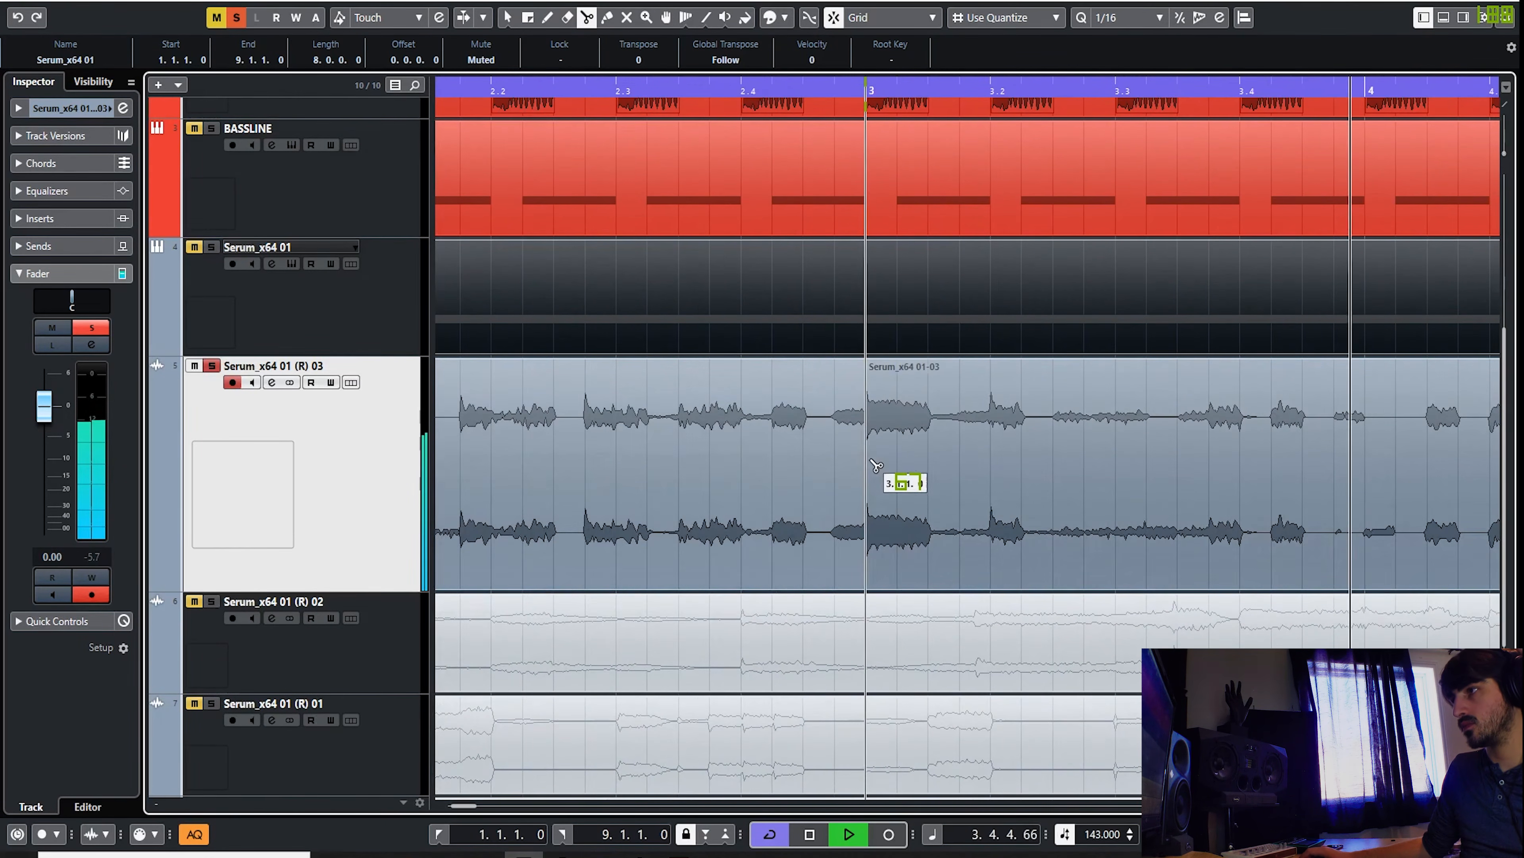
scroll(874, 461, "down", 1)
key("space")
left_click(961, 465)
scroll(959, 465, "down", 1)
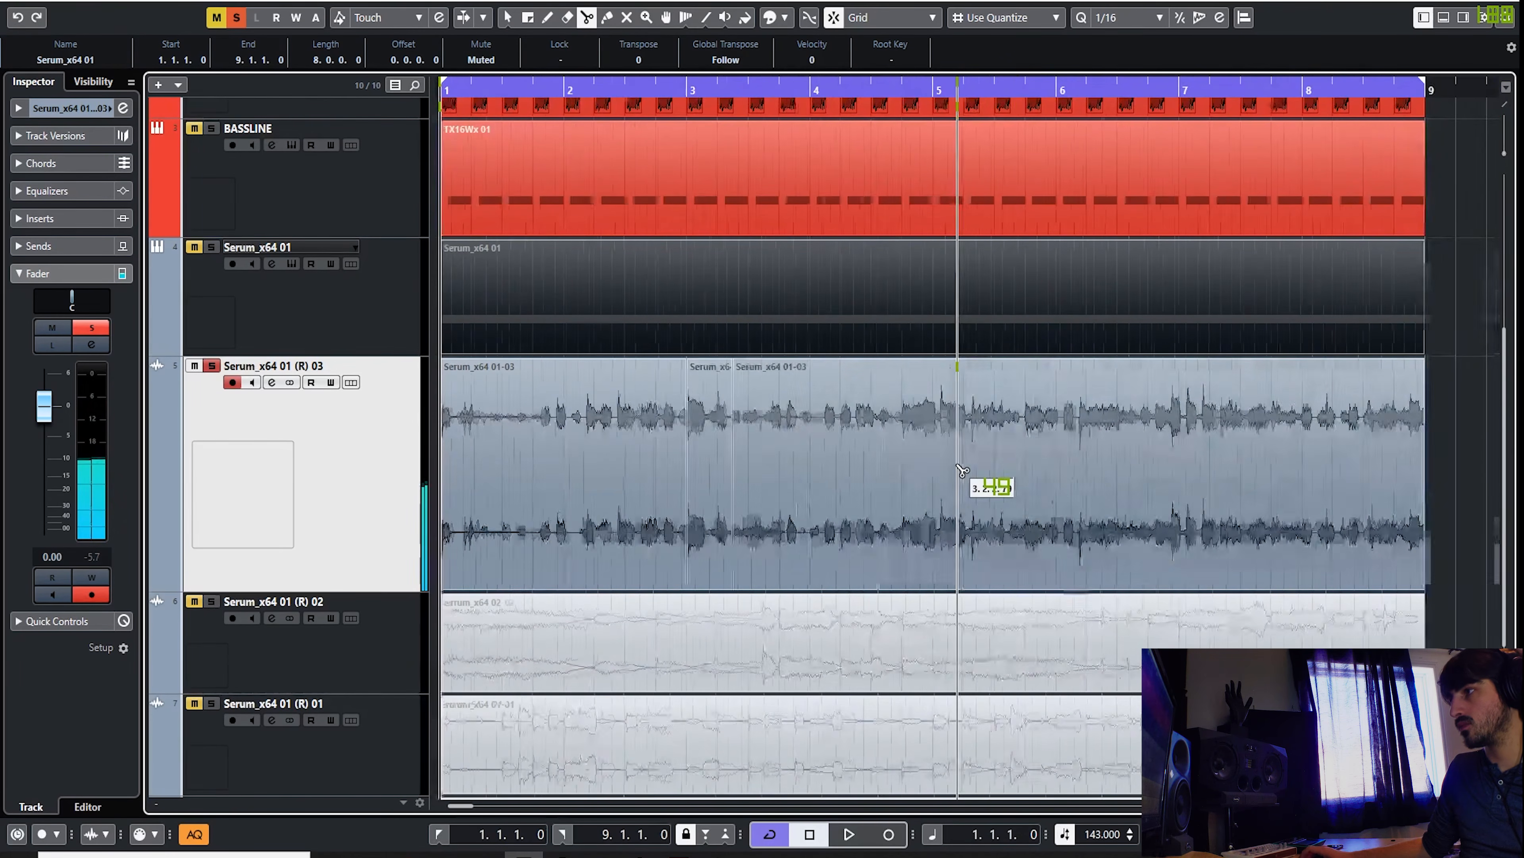
Step: Resume playback and split the (R) 03 clip around the phrase between about bars 4.4 and 5.2
key("space")
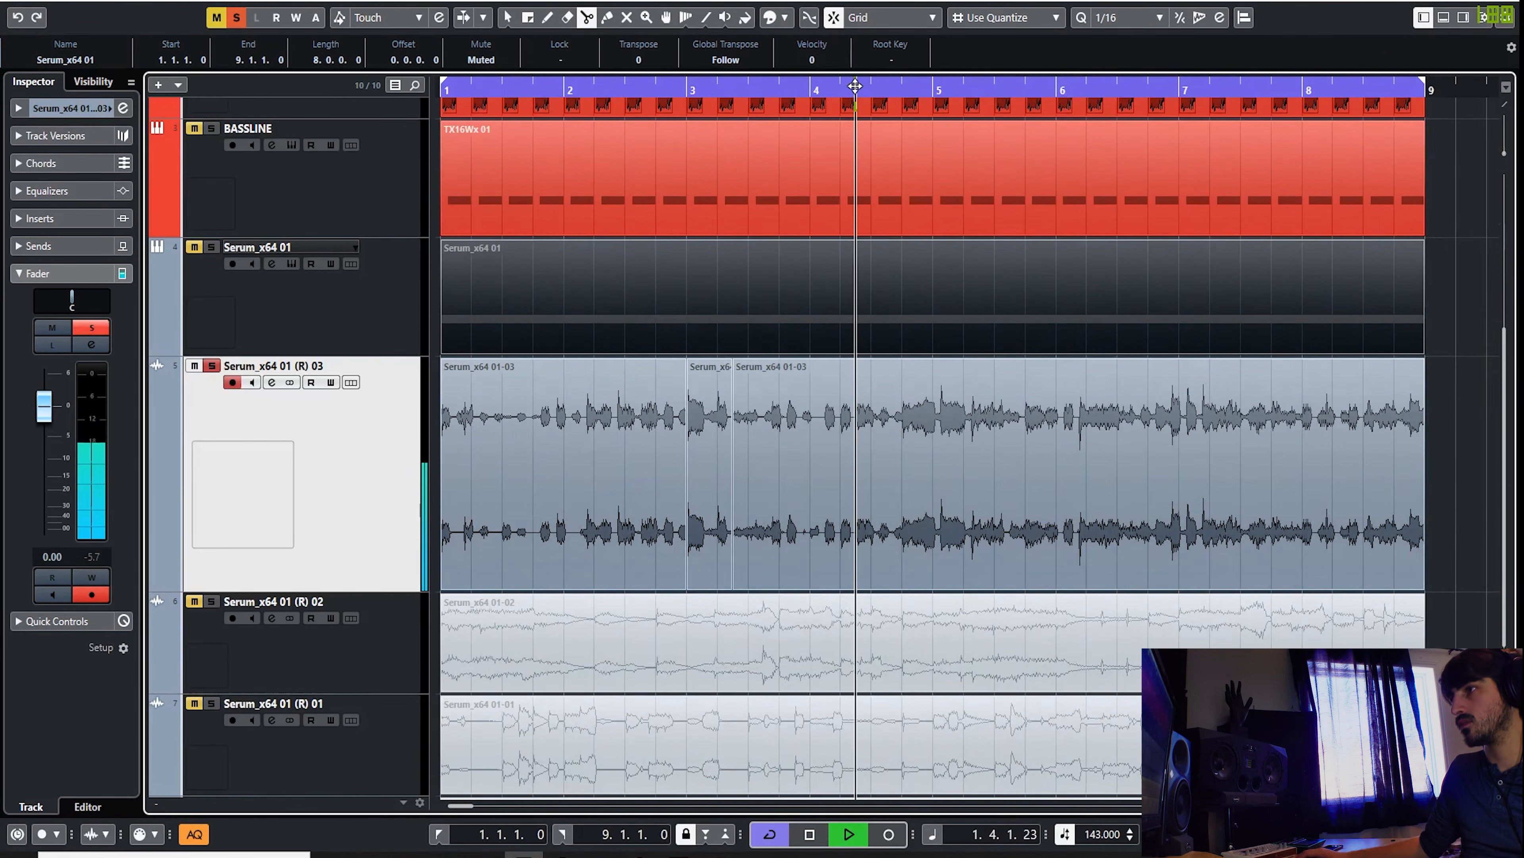
scroll(798, 438, "up", 3)
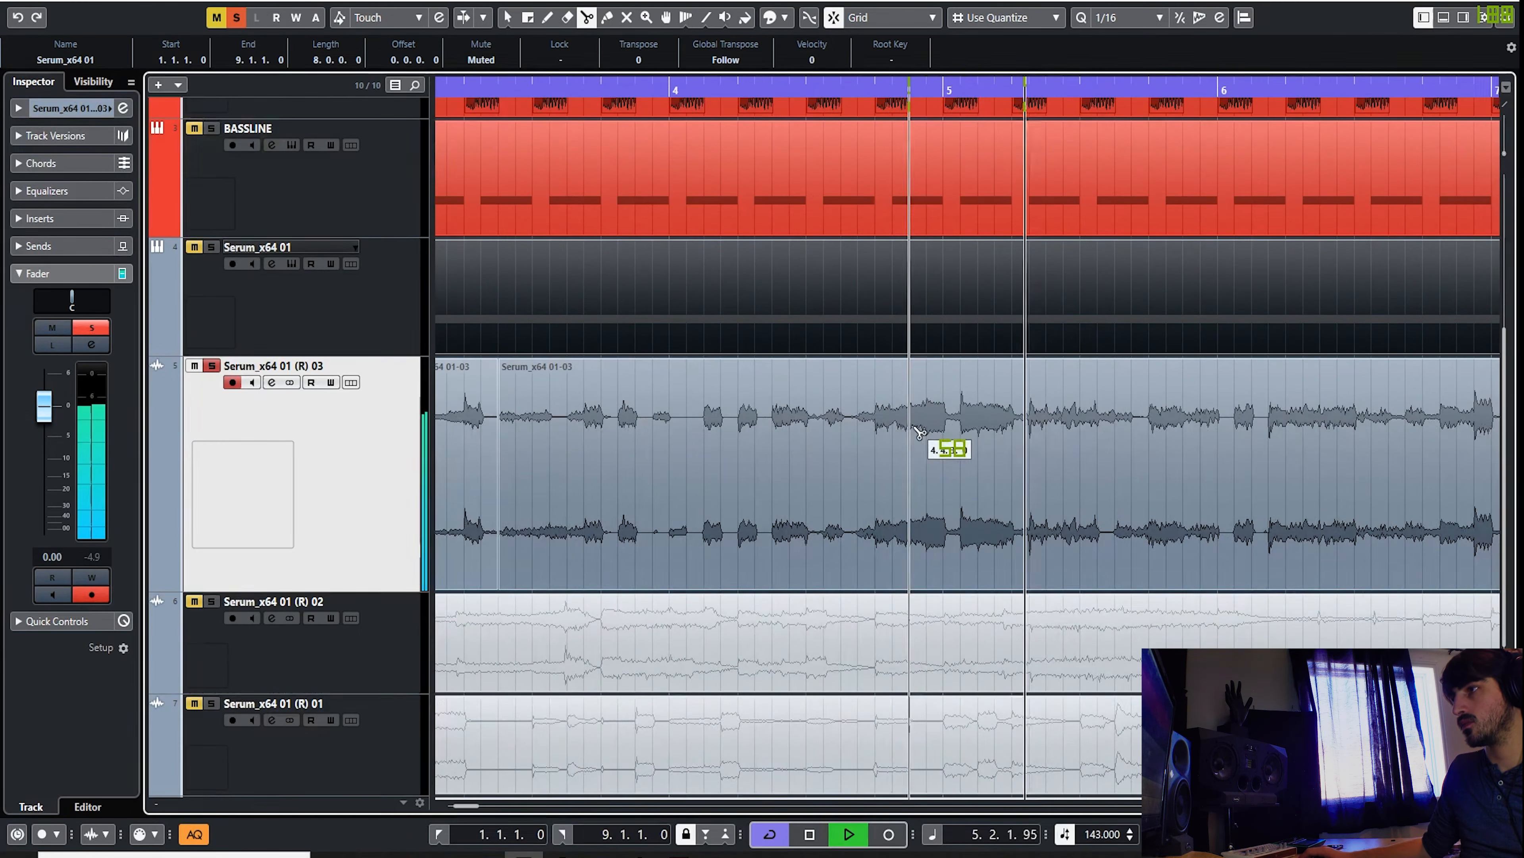
left_click(877, 432)
left_click(1029, 456)
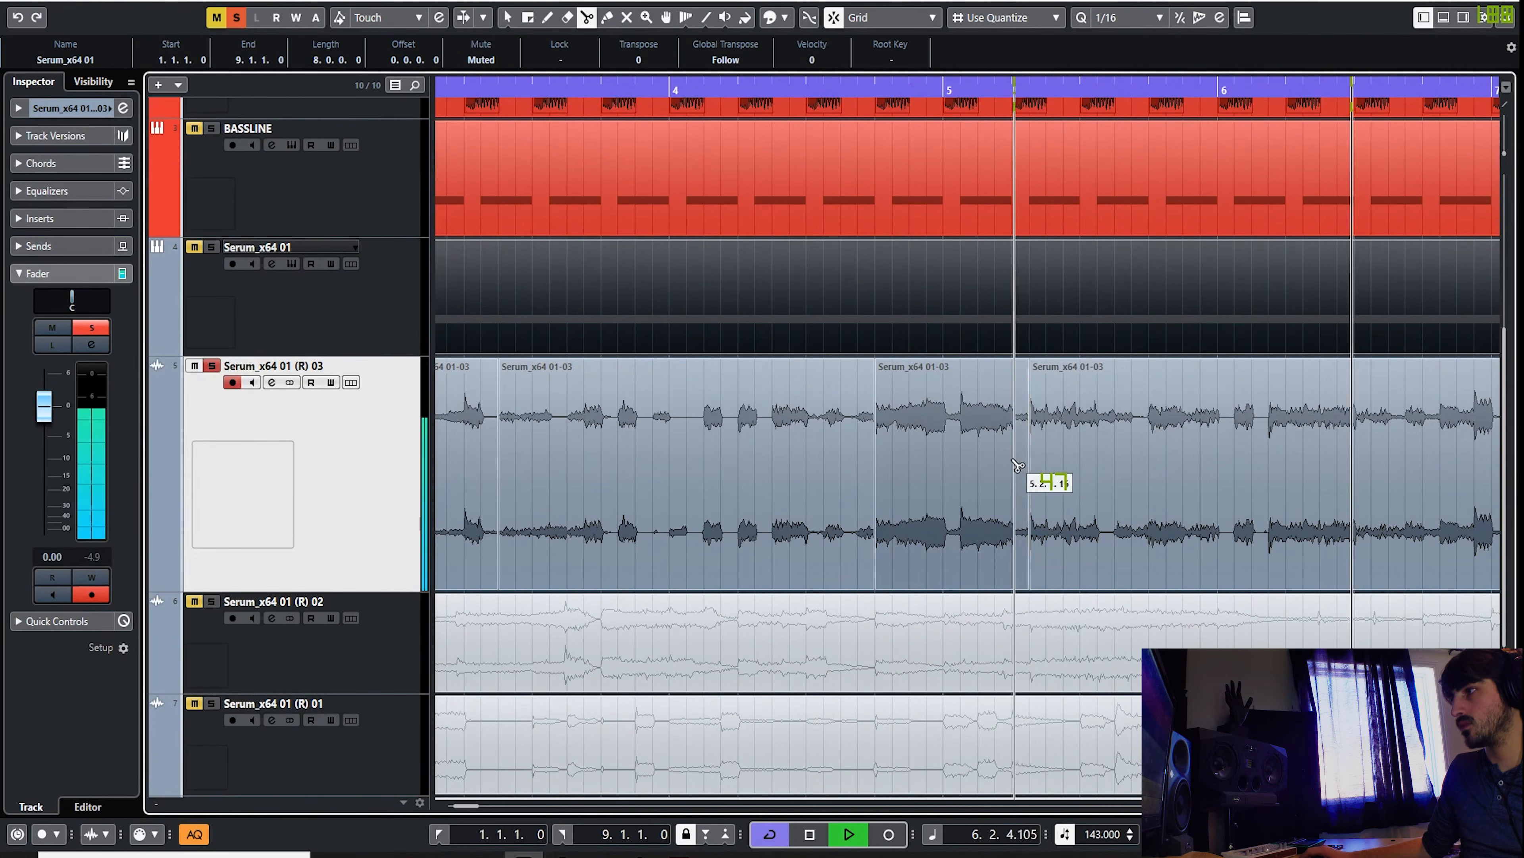
Step: Split the remaining (R) 03 audio at about 6.4.4, 7.1.4 and 8.3.1
scroll(1014, 464, "down", 5)
scroll(1055, 467, "up", 4)
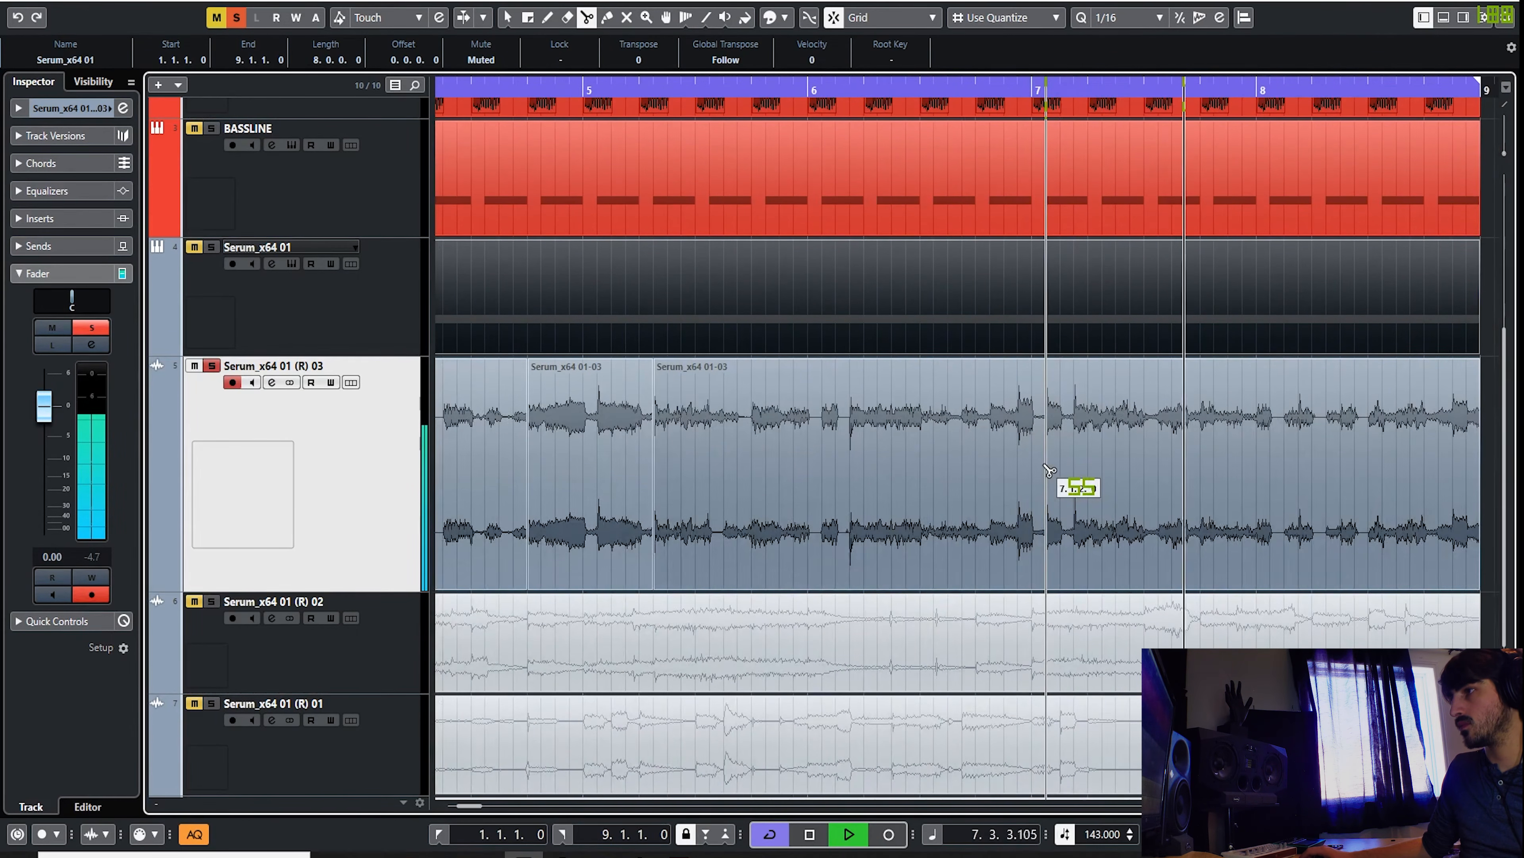
left_click(1019, 466)
left_click(1075, 469)
scroll(1055, 470, "down", 3)
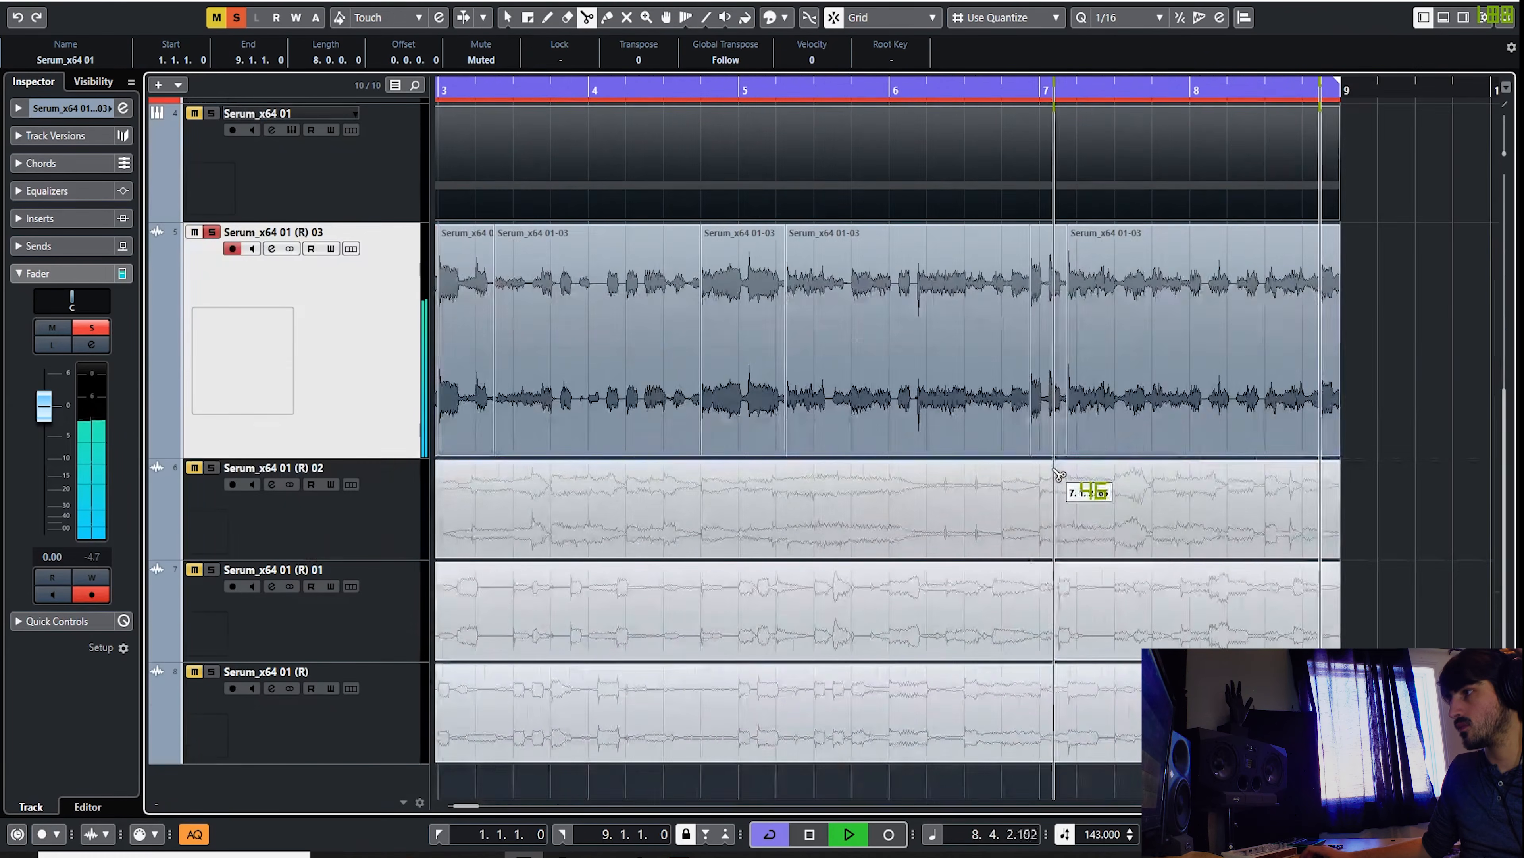
scroll(1265, 466, "up", 4)
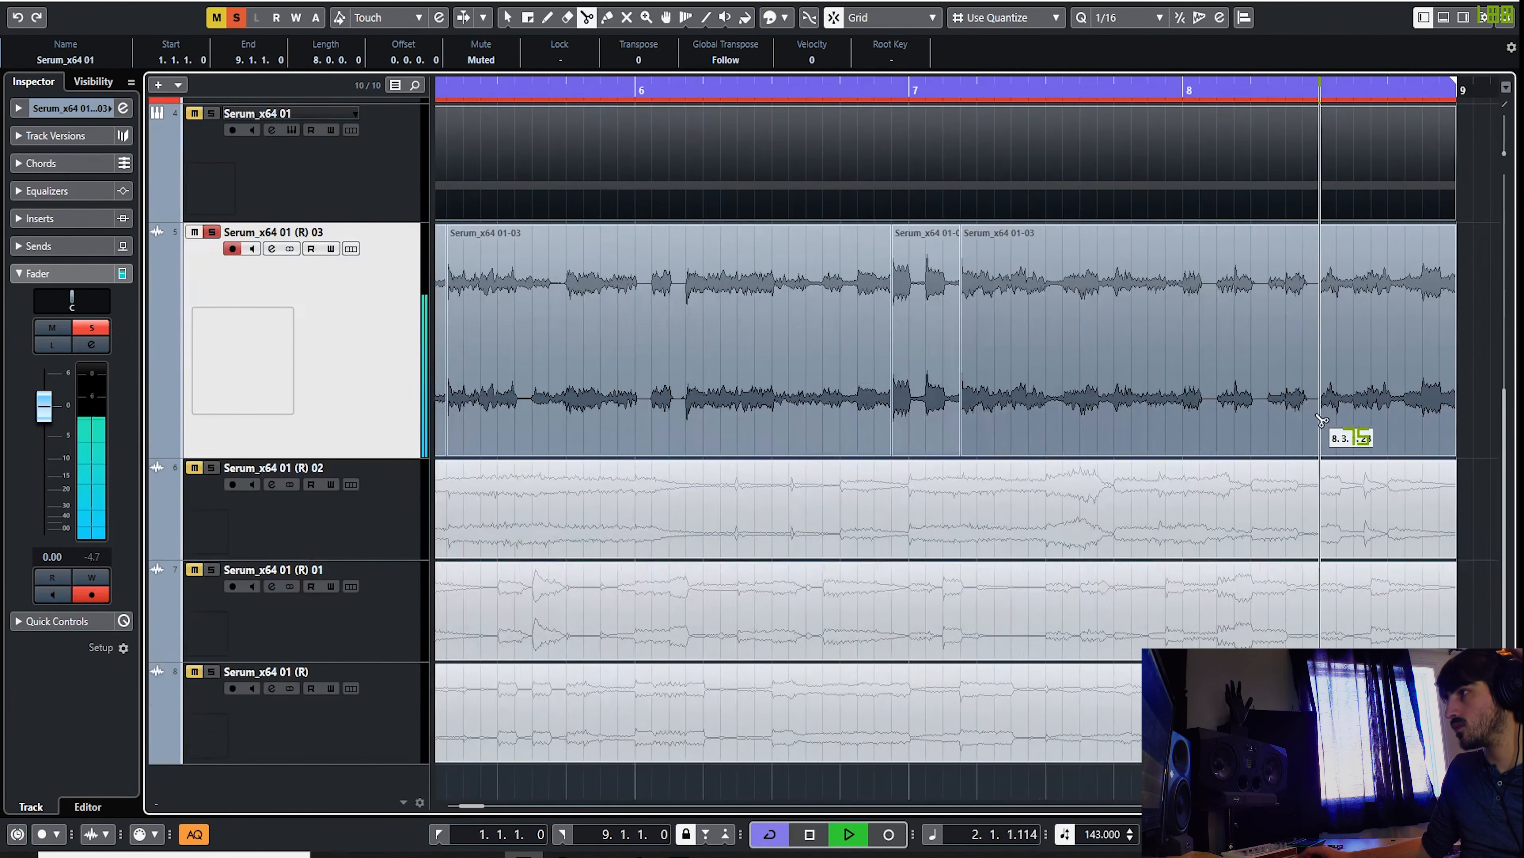
left_click(1319, 417)
Step: Delete the four unwanted (R) 03 sections lying before and between the short phrases at bars 3, 5, 7 and 8.3
key("1")
left_click(1238, 394)
scroll(996, 381, "down", 5)
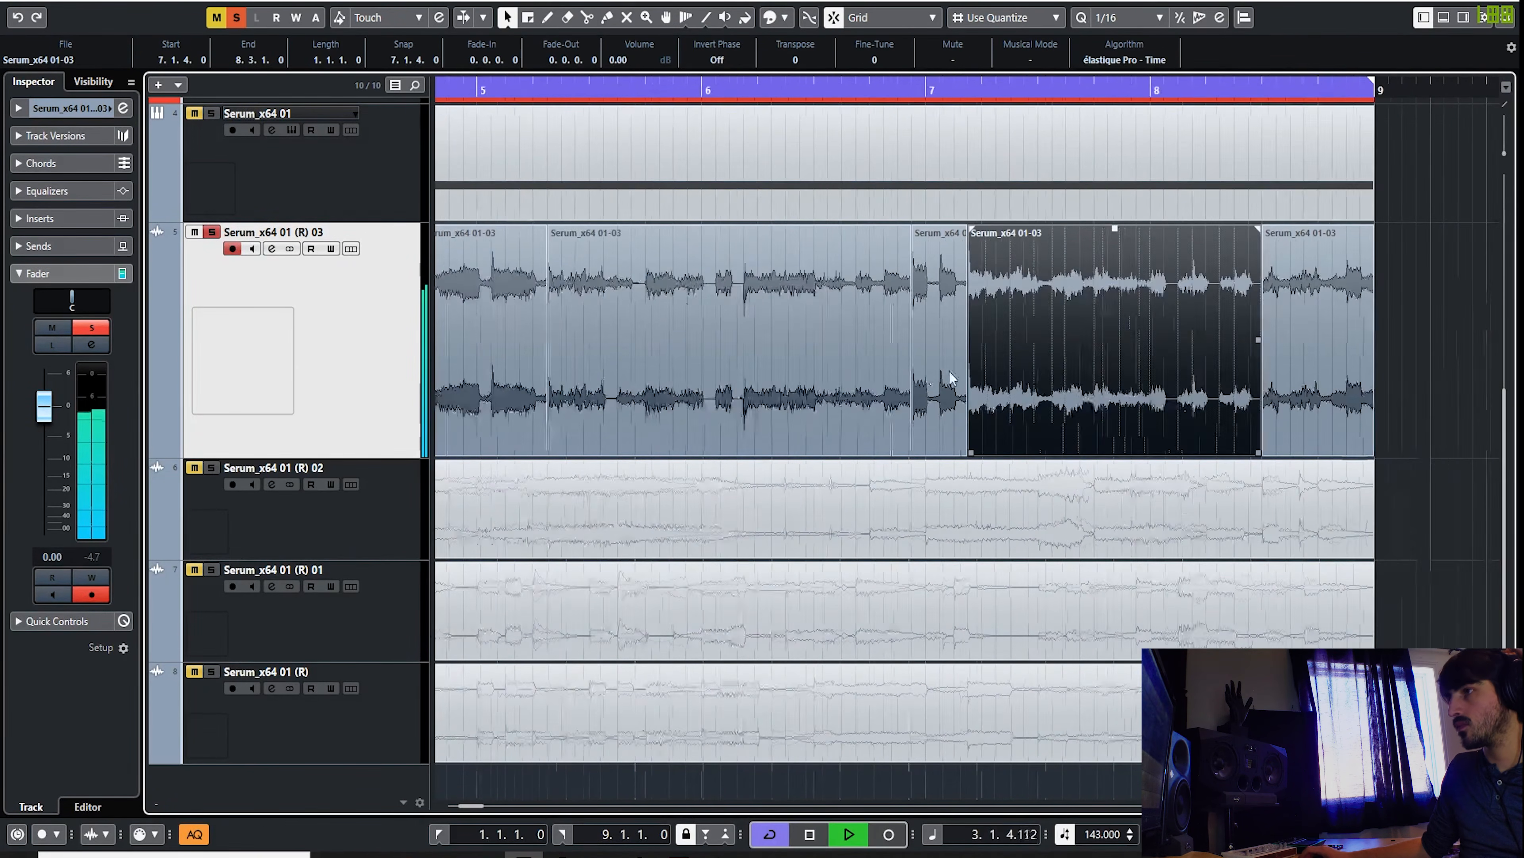
left_click(823, 341, "shift")
left_click(678, 342, "shift")
left_click(532, 339, "shift")
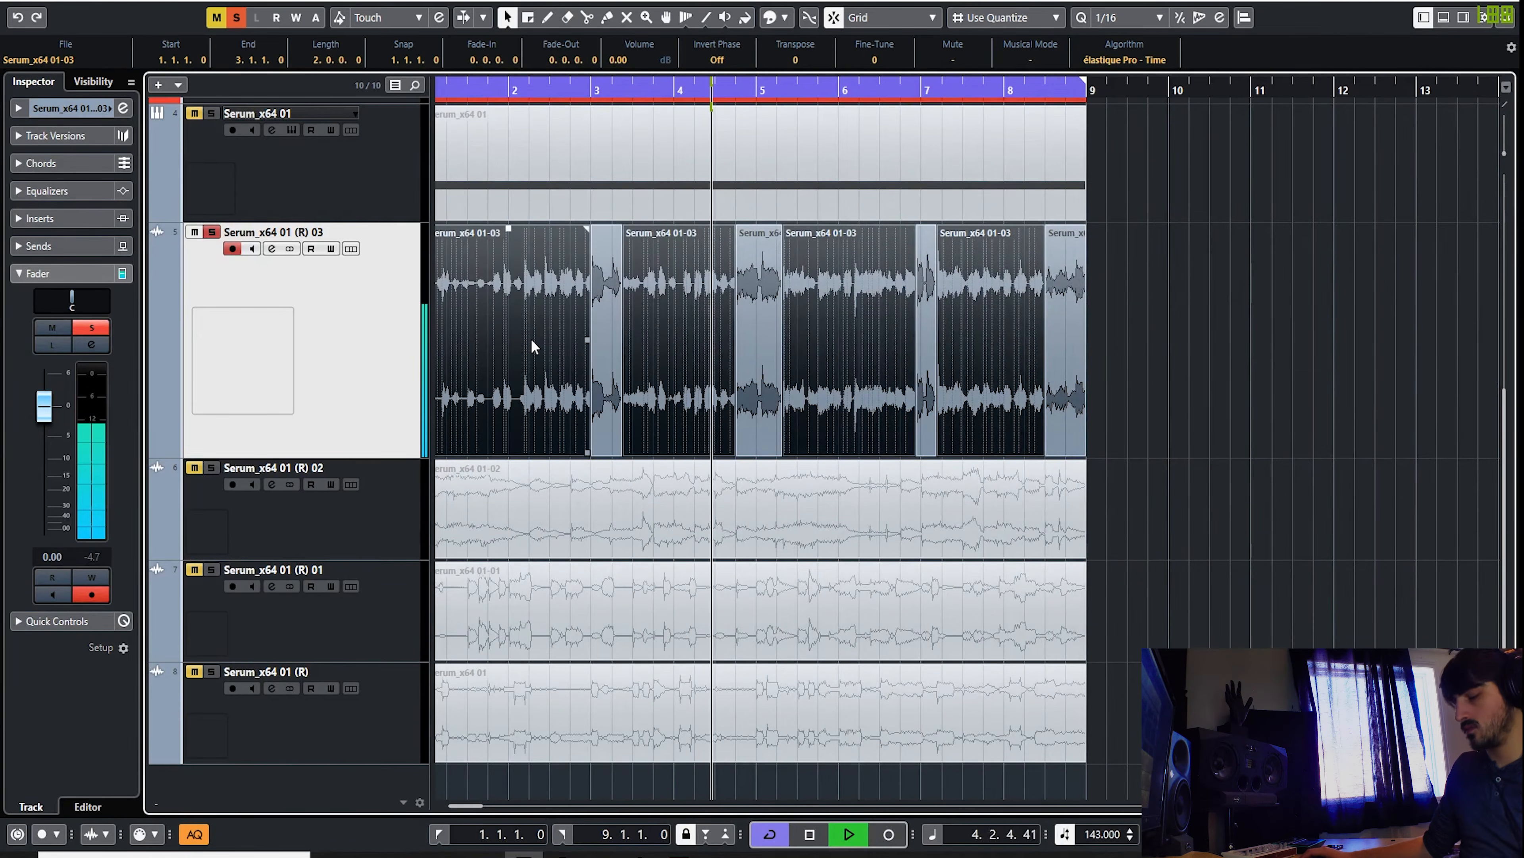
key("Delete")
Step: Split the Serum_x64 01 (R) 02 and (R) 01 takes into phrases and delete the unwanted sections
scroll(600, 339, "down", 4)
scroll(673, 312, "up", 5)
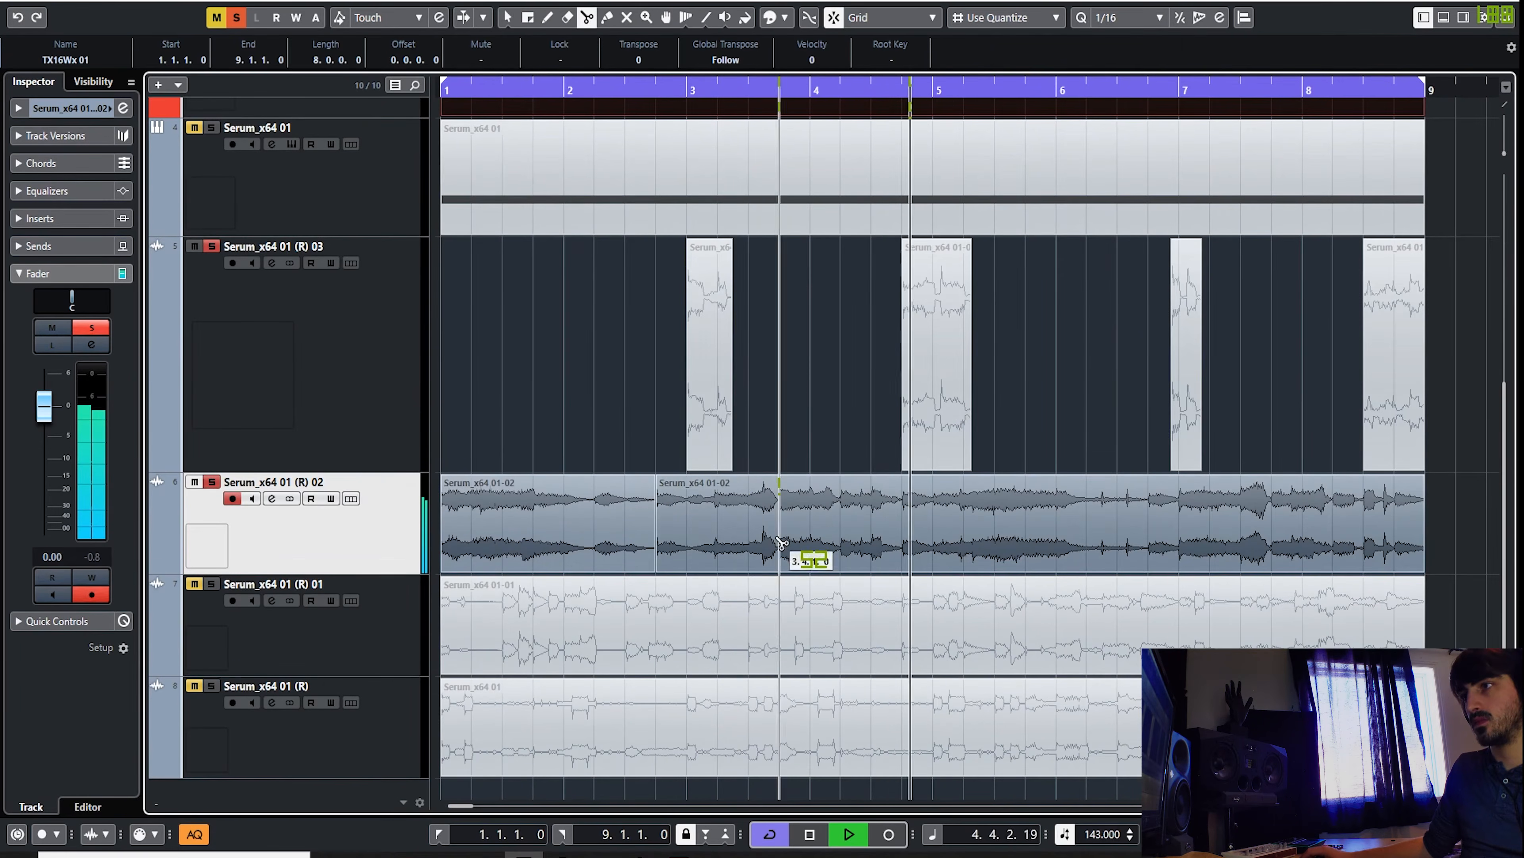
left_click_drag(809, 555, 1402, 529)
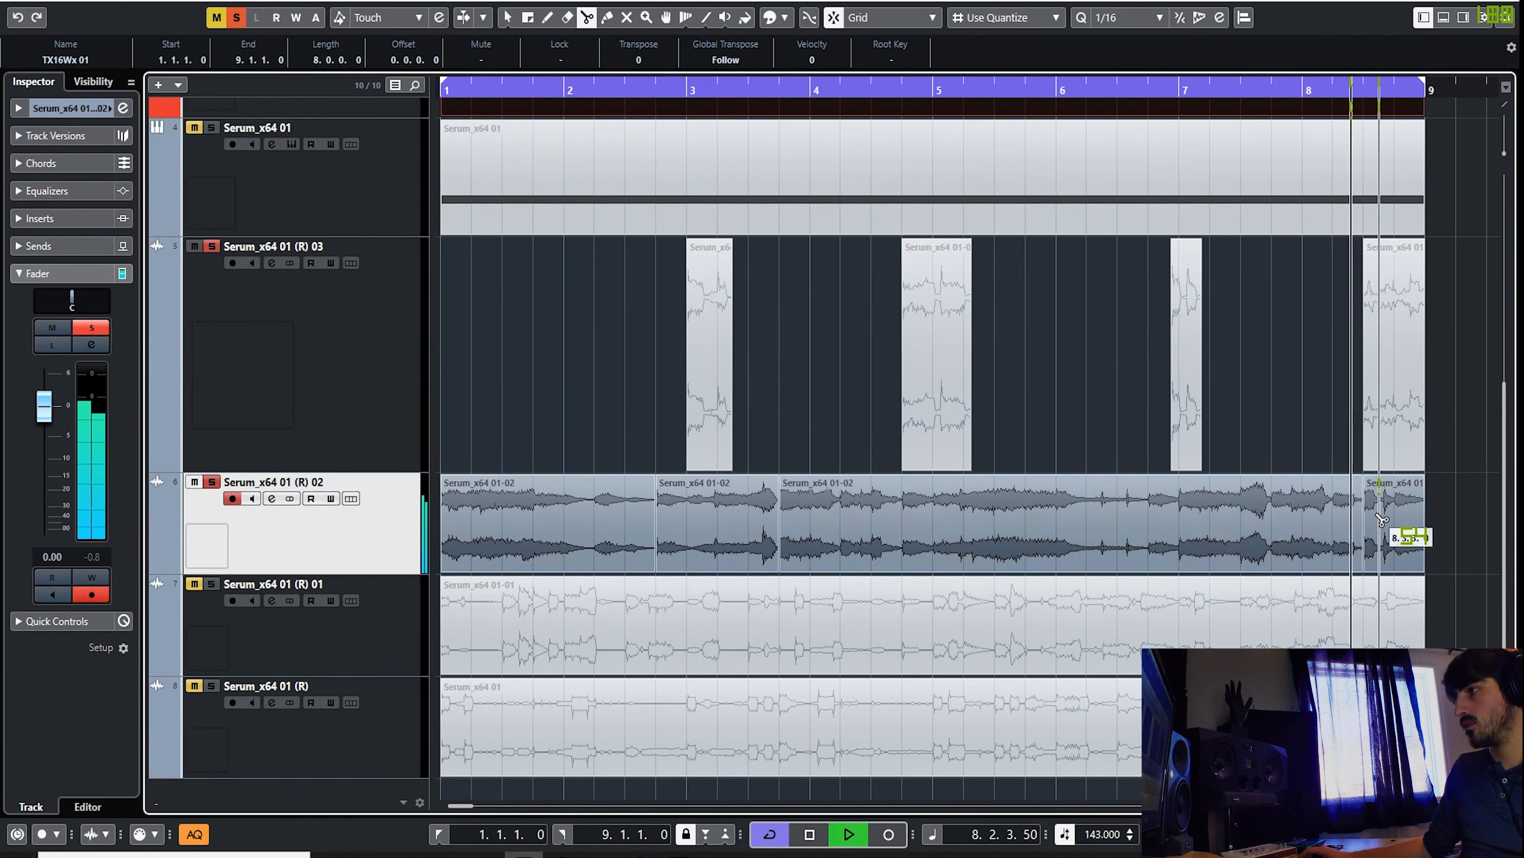
key("Delete")
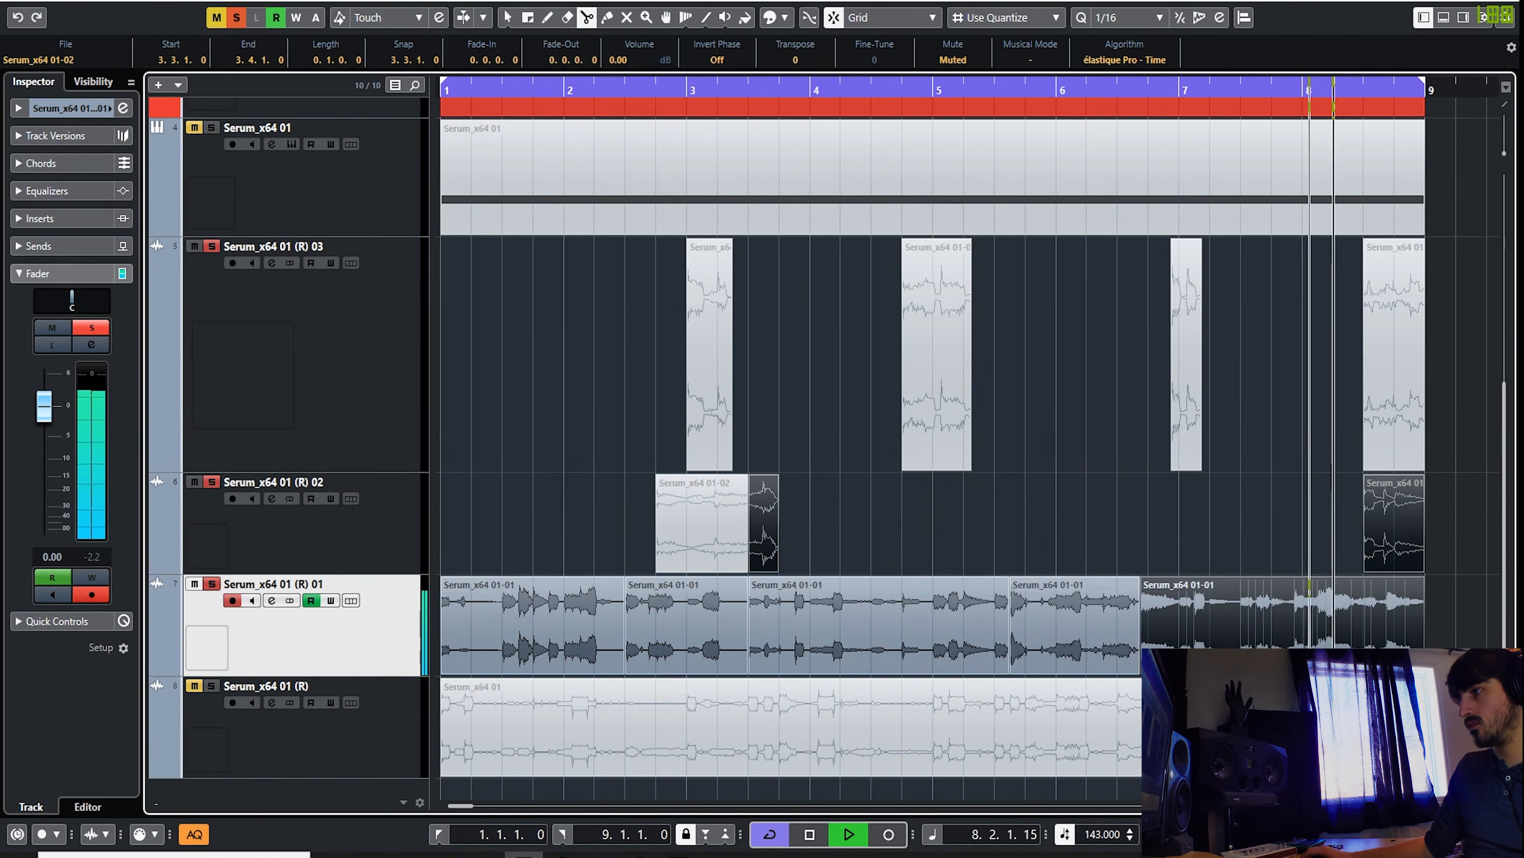
right_click(1265, 624)
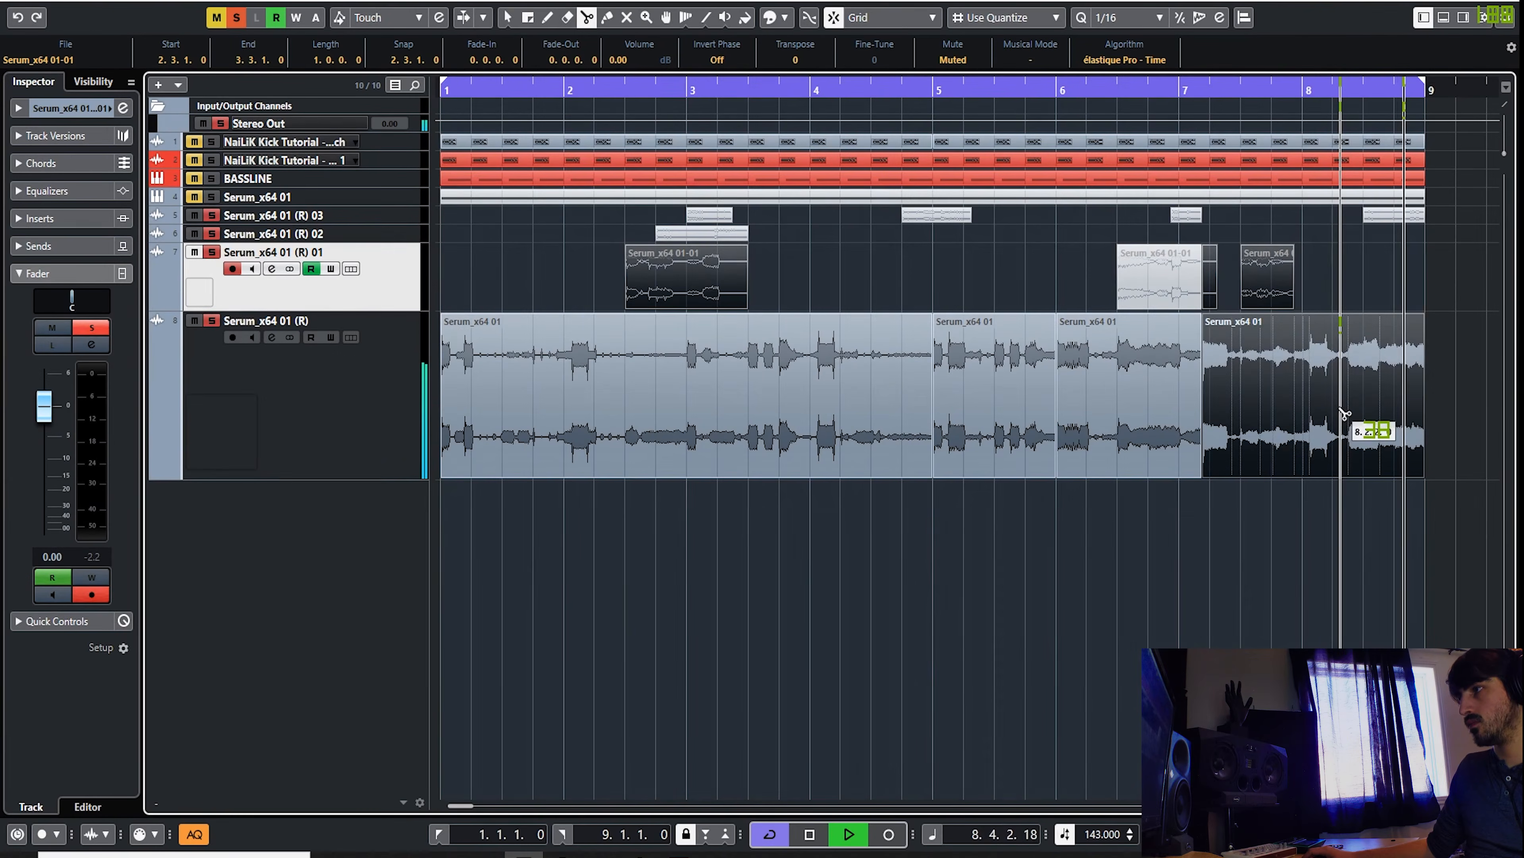
Step: Split the Serum_x64 01 (R) take at 8.2.3 and delete its sections from bar 1 to 5 and 7.1.4 to 8.2.3
left_click(1349, 415)
right_click(1263, 406)
left_click(1290, 405)
right_click(1259, 405)
left_click(1272, 406)
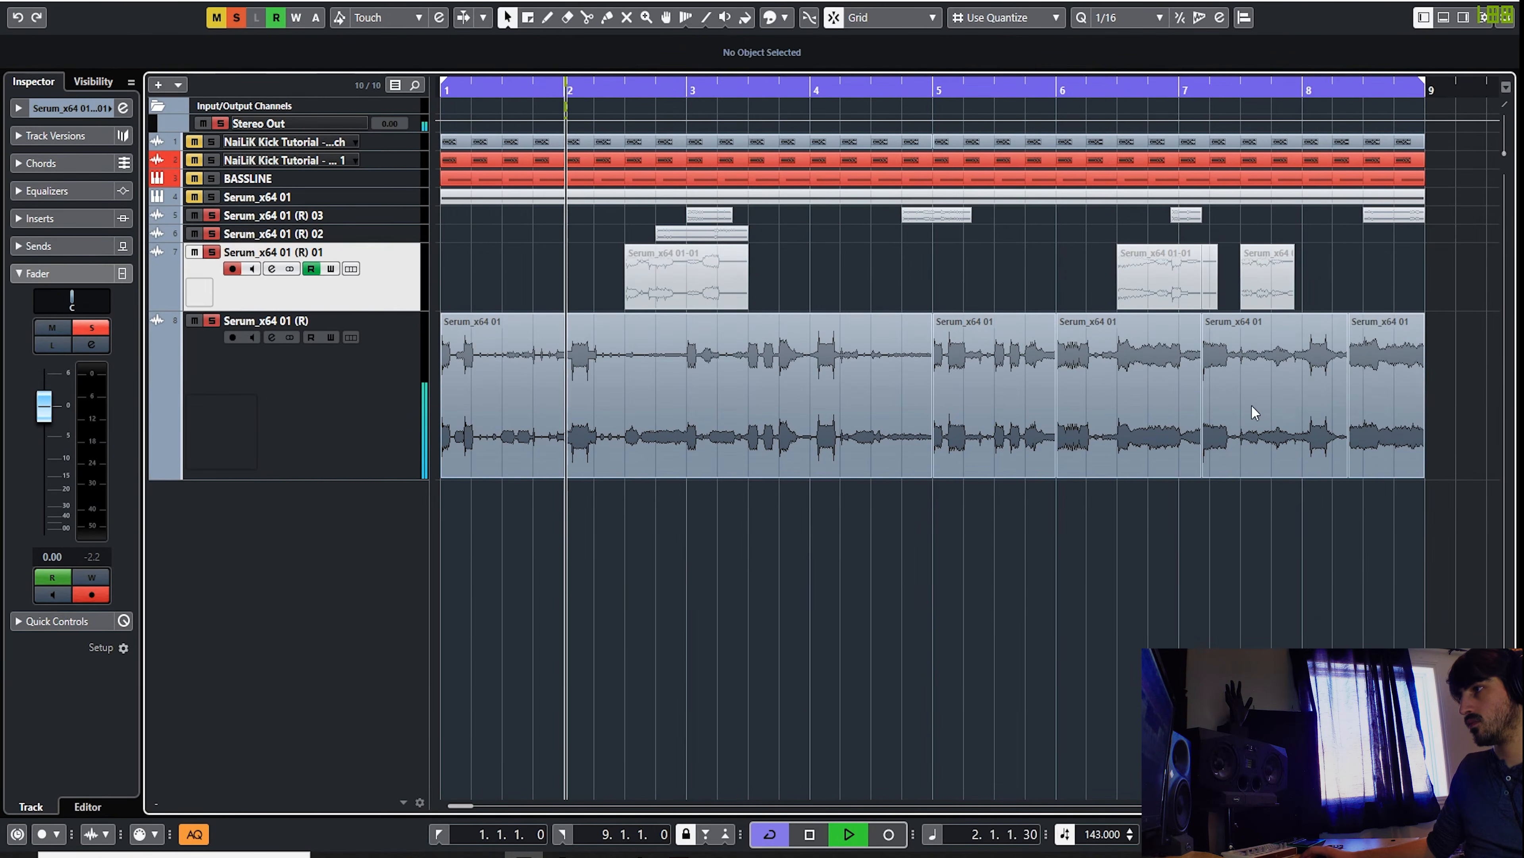
left_click(1252, 404)
left_click(541, 406, "shift")
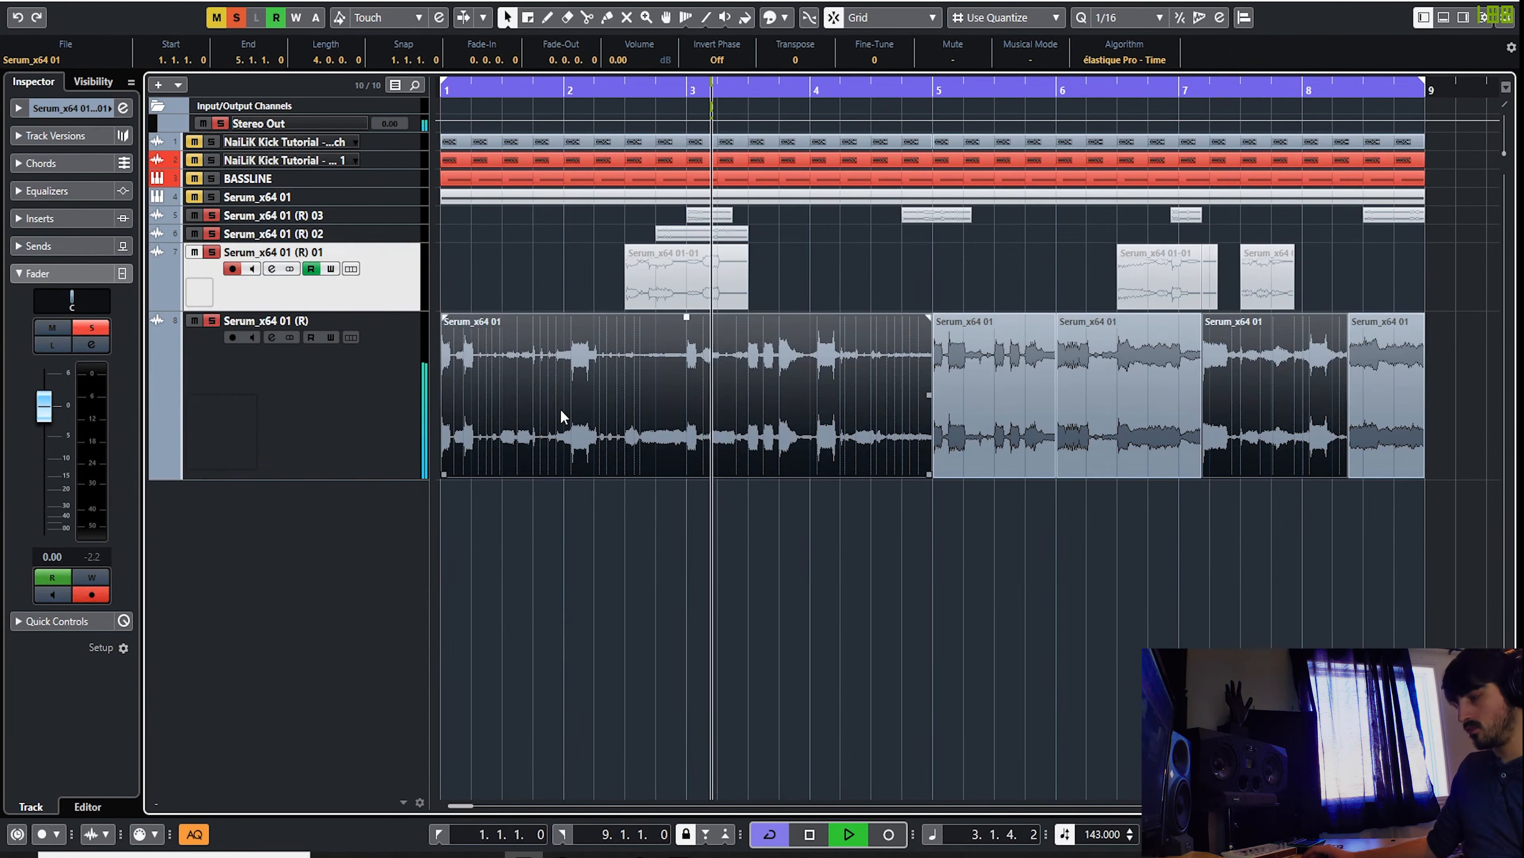
key("Delete")
key("space")
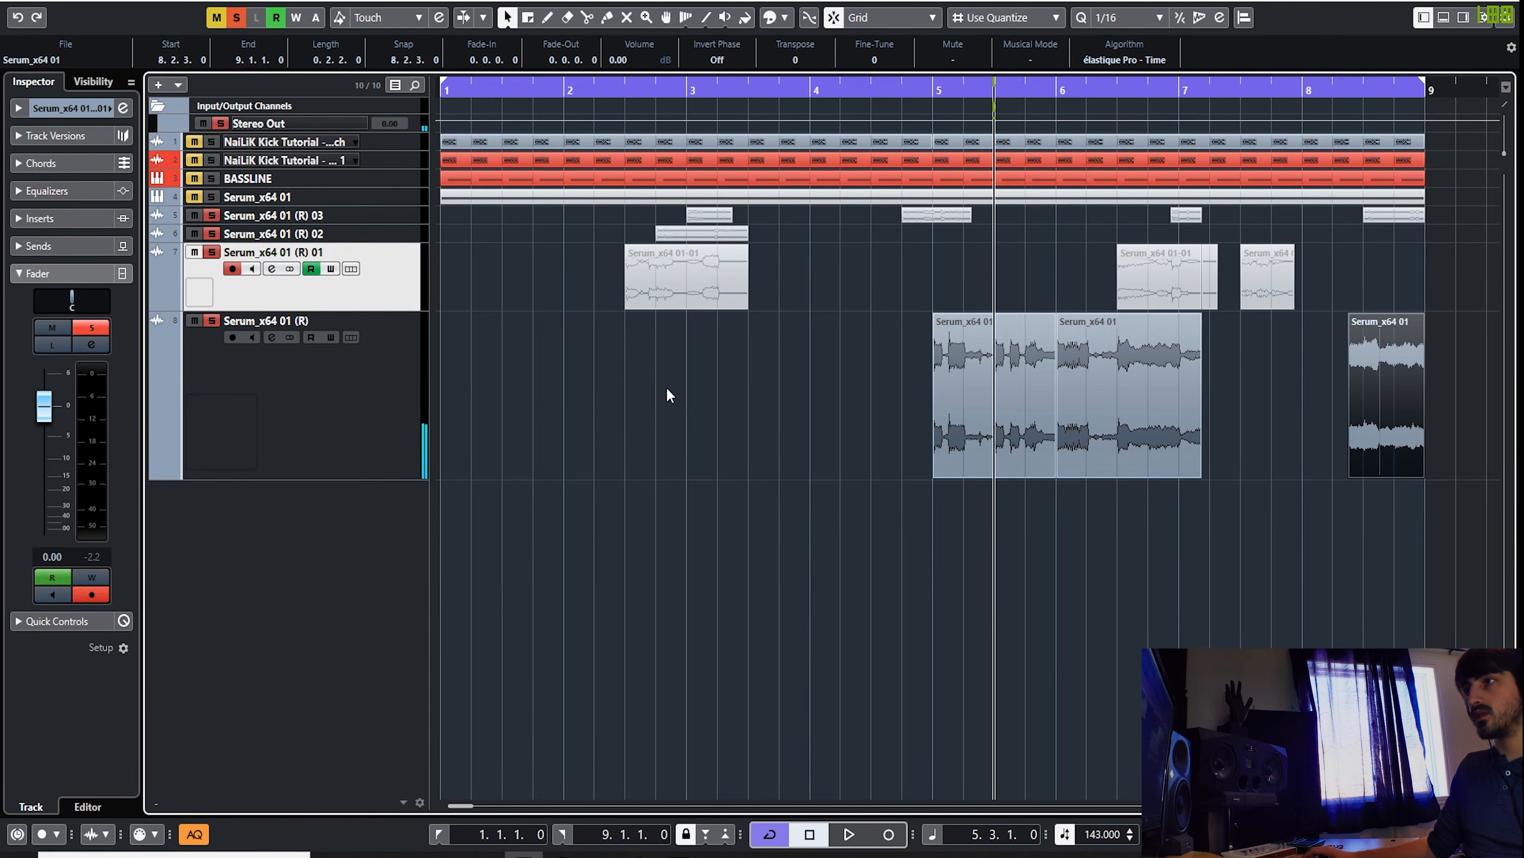
left_click(458, 387)
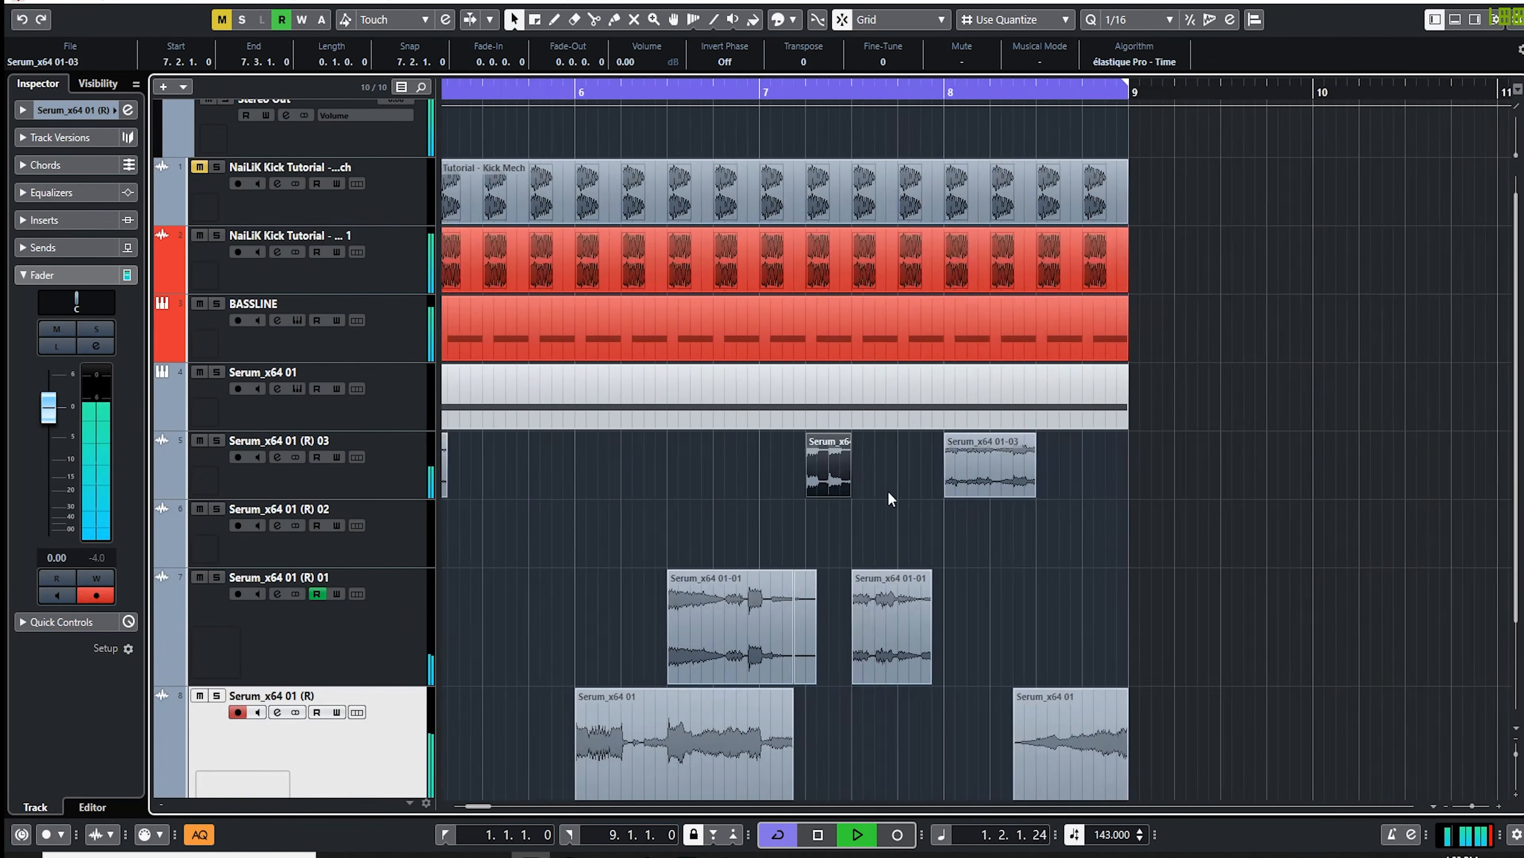
Step: Reposition the chopped Serum audio clips and set the selection tool to Sizing Applies Time Stretch
left_click_drag(747, 468, 656, 475)
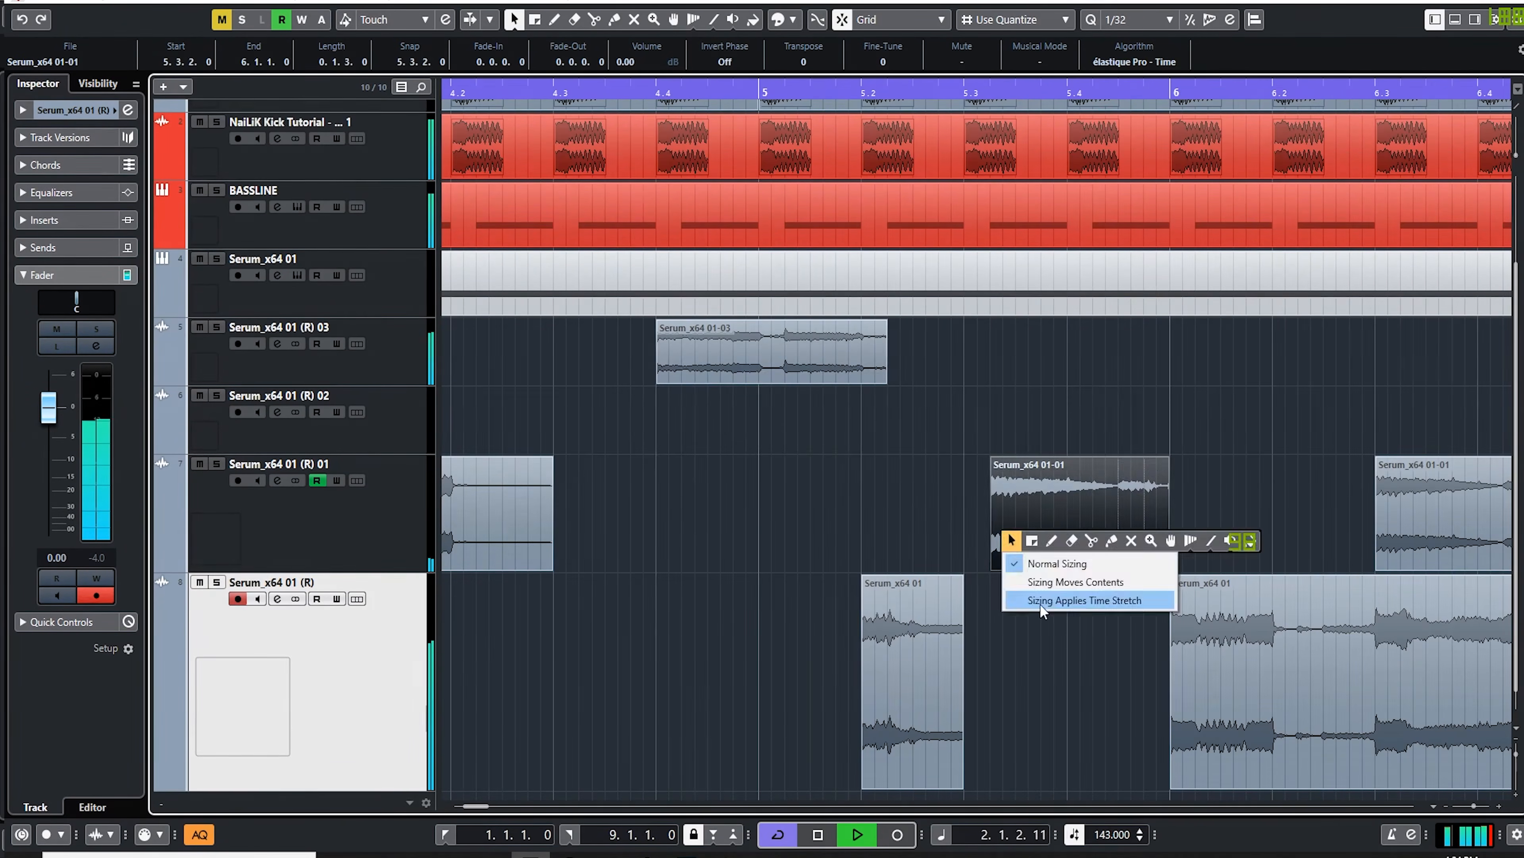
left_click(1042, 599)
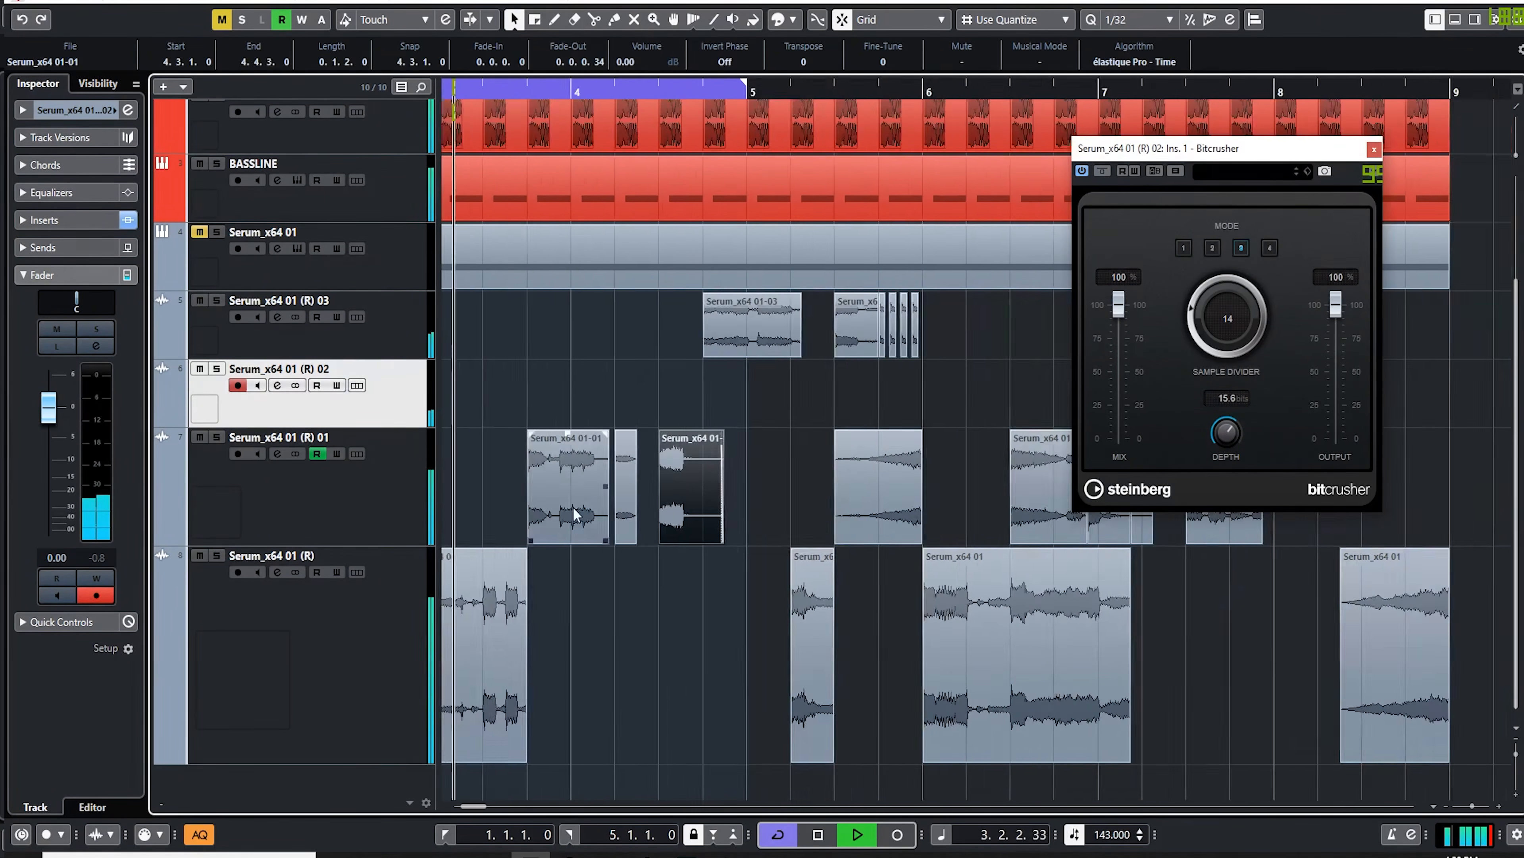
mouse_move(876, 507)
left_mouse_down()
mouse_move(906, 507)
mouse_move(879, 508)
left_mouse_up()
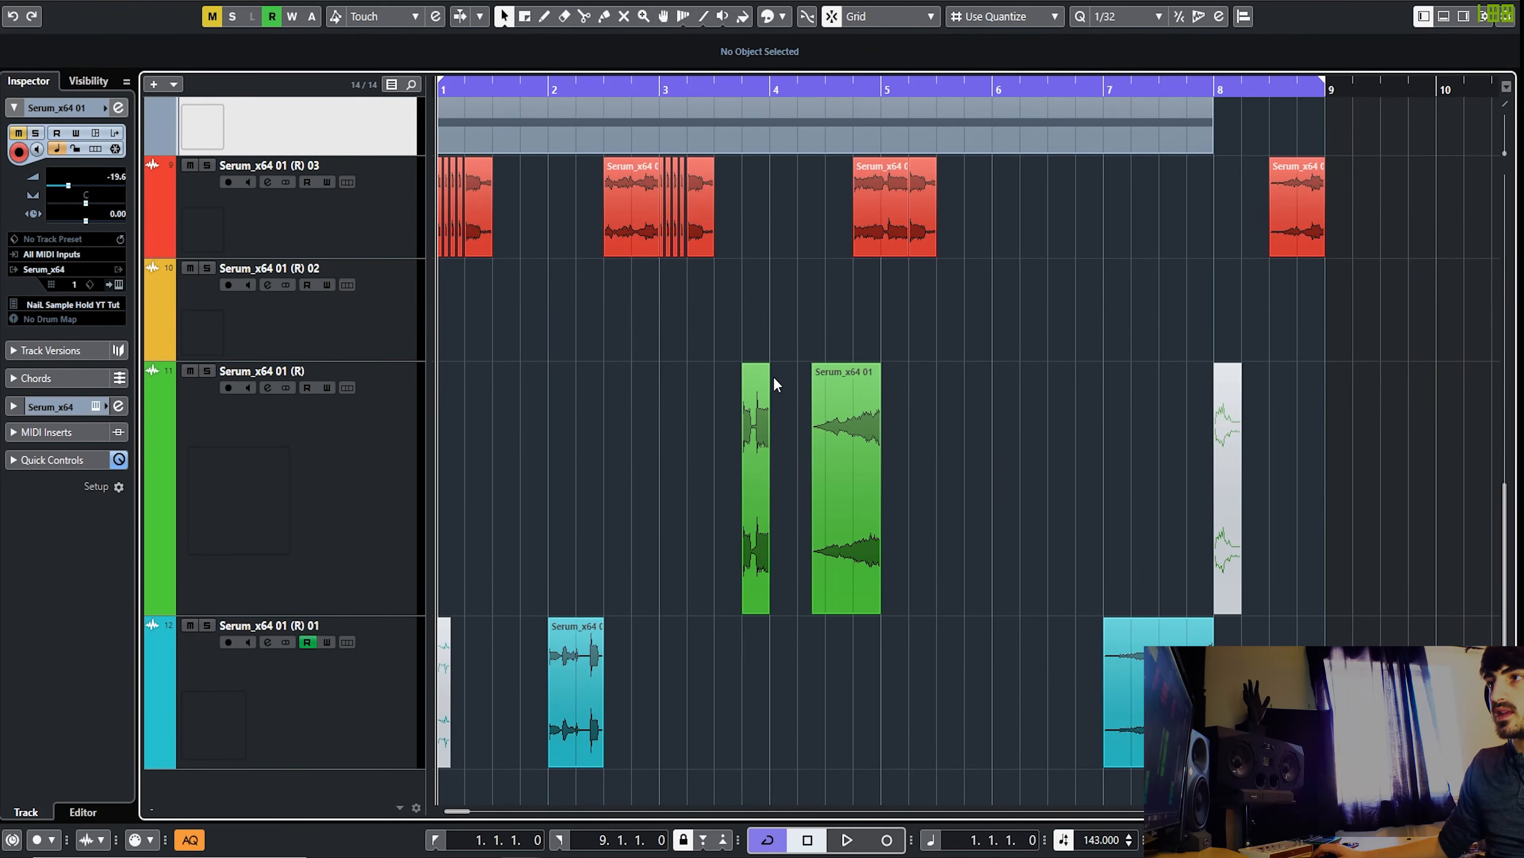
Step: Select the first short stutter slice at bar 3 on Serum_x64 01 (R) 03 to examine its fade-out
scroll(671, 240, "up", 6)
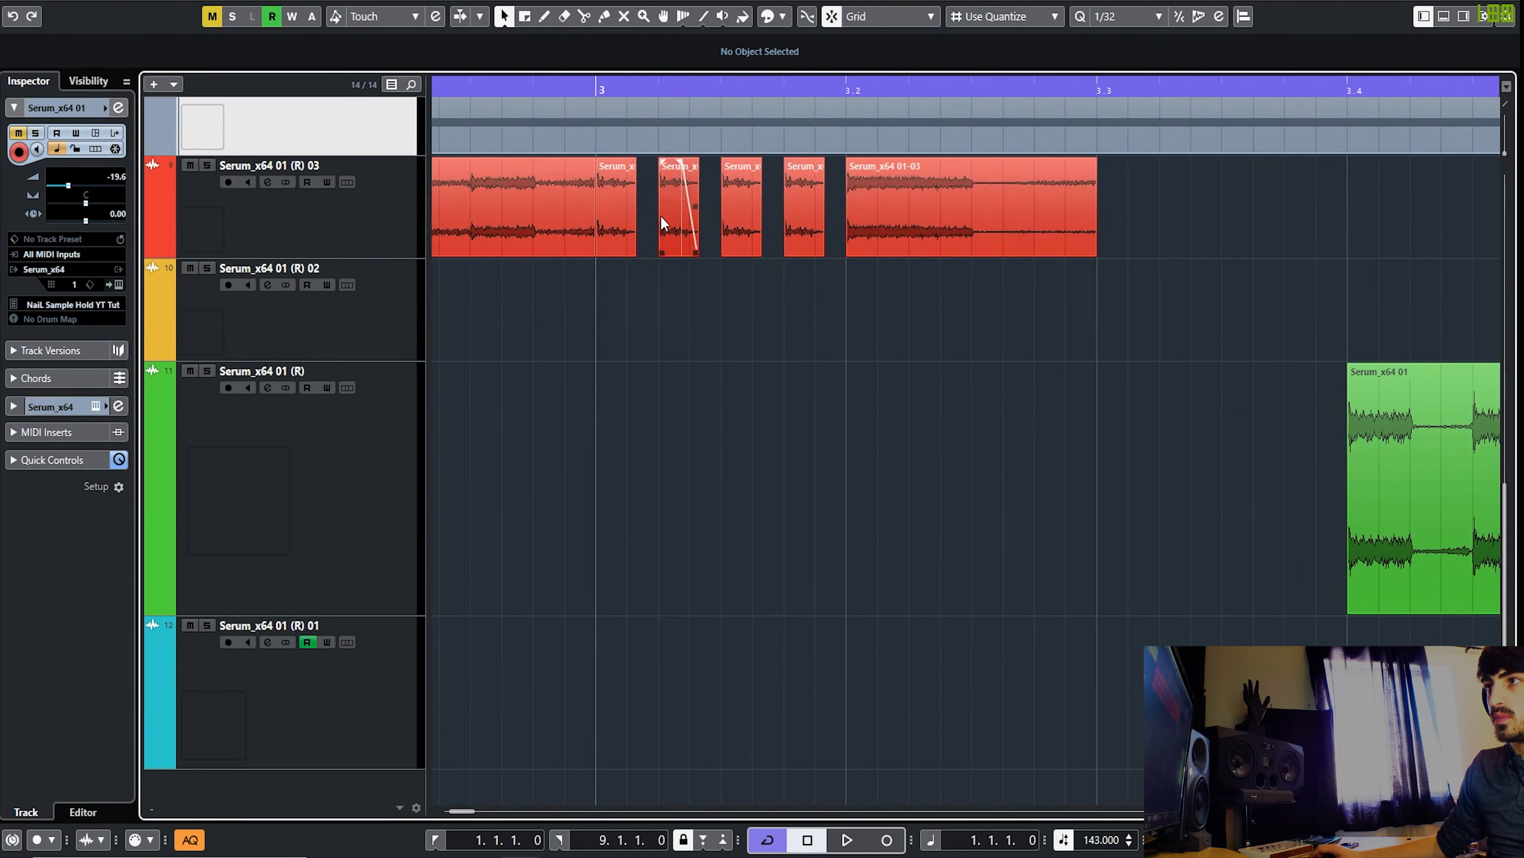
left_click(618, 231)
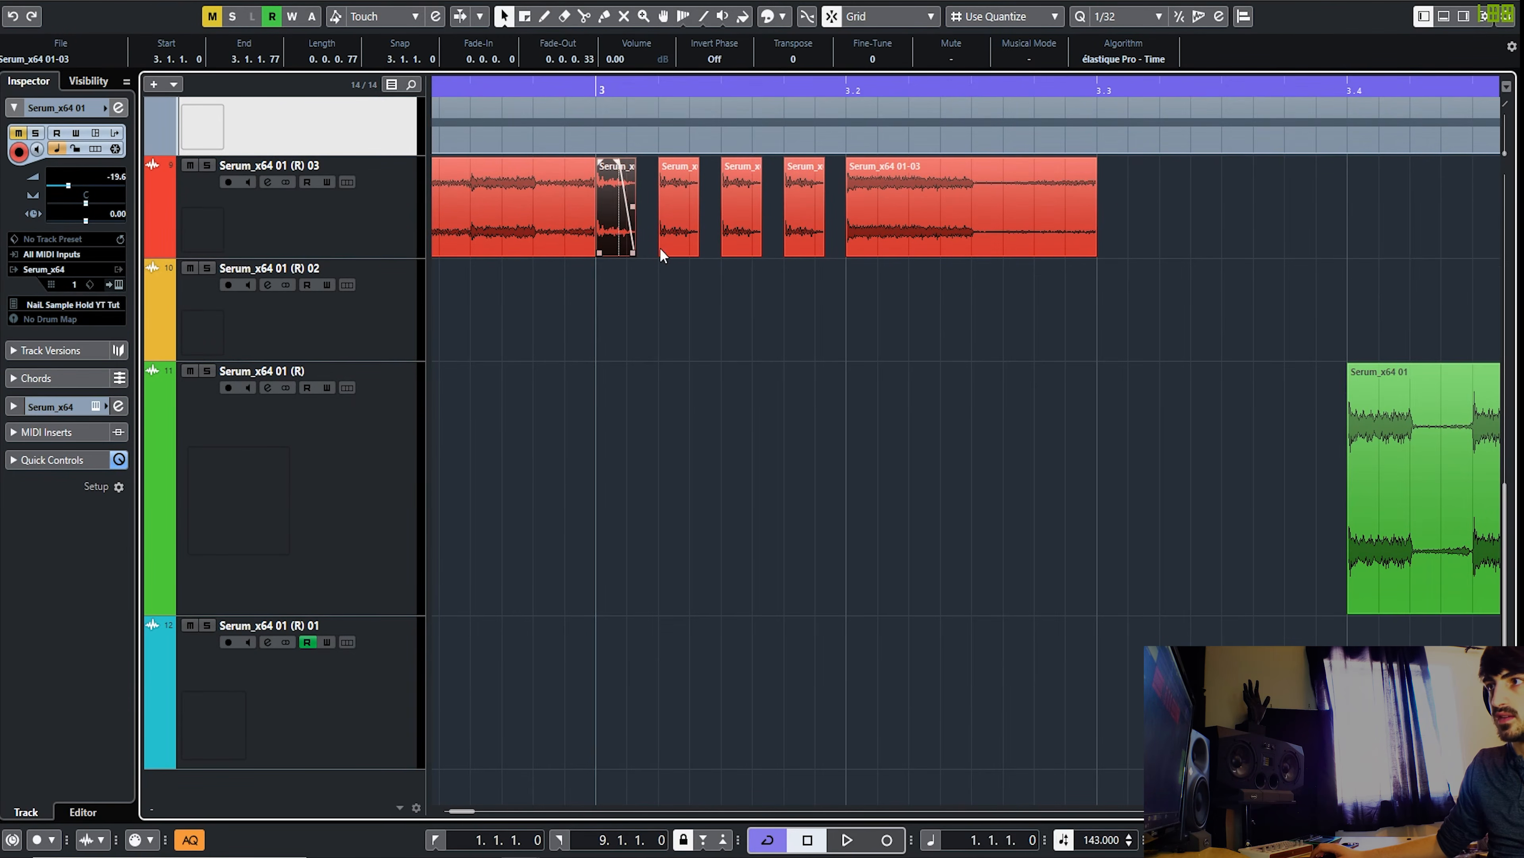
scroll(729, 333, "down", 6)
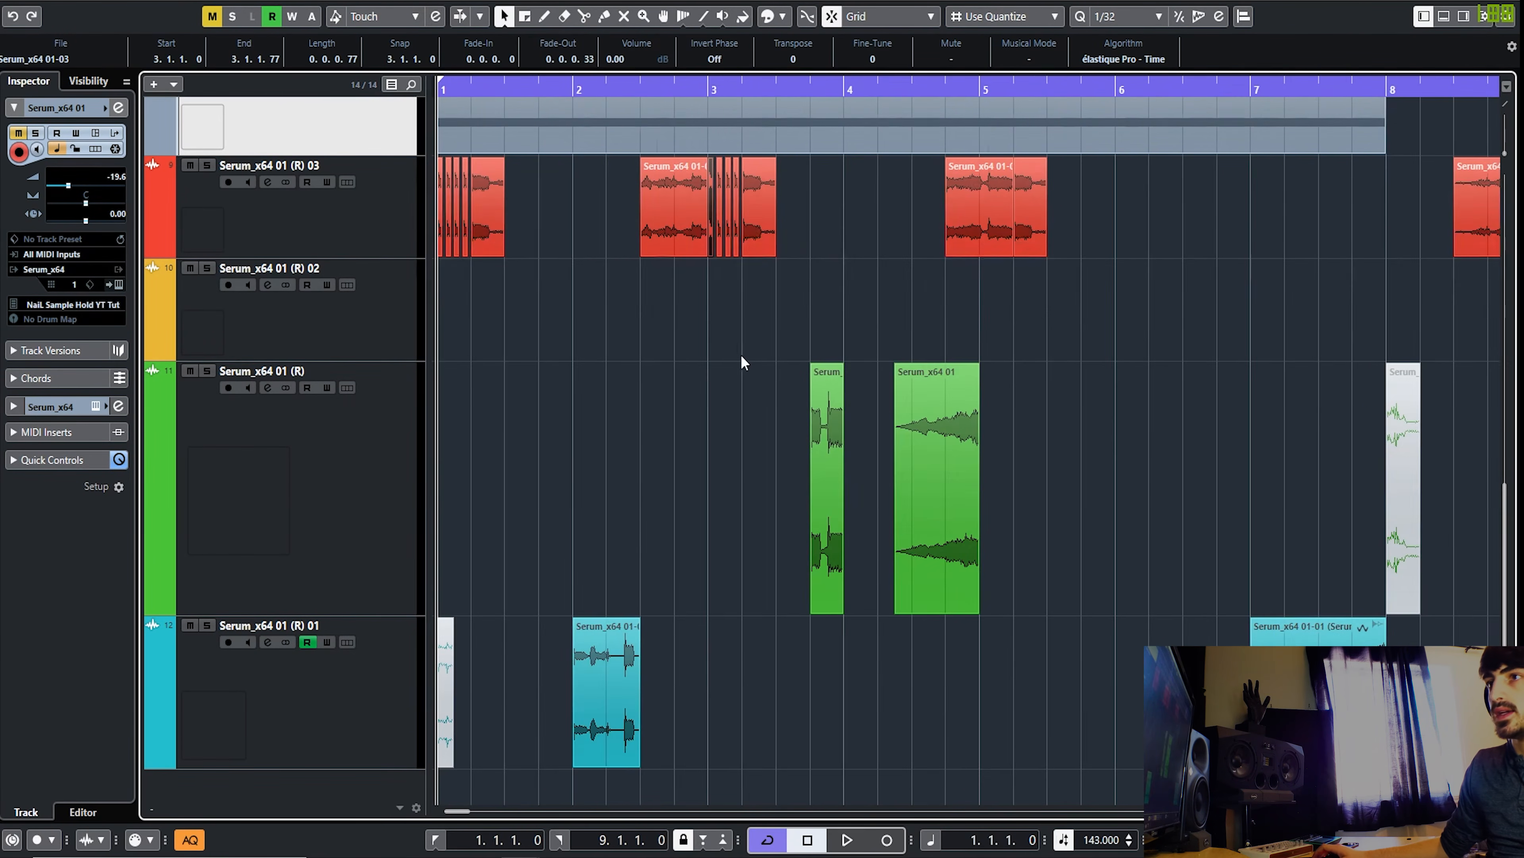
Step: Set the PingPongDelay feedback on the Serum_x64 01 (R) 03 channel to 43.5 % and close its windows
left_click(302, 200)
left_click(267, 183)
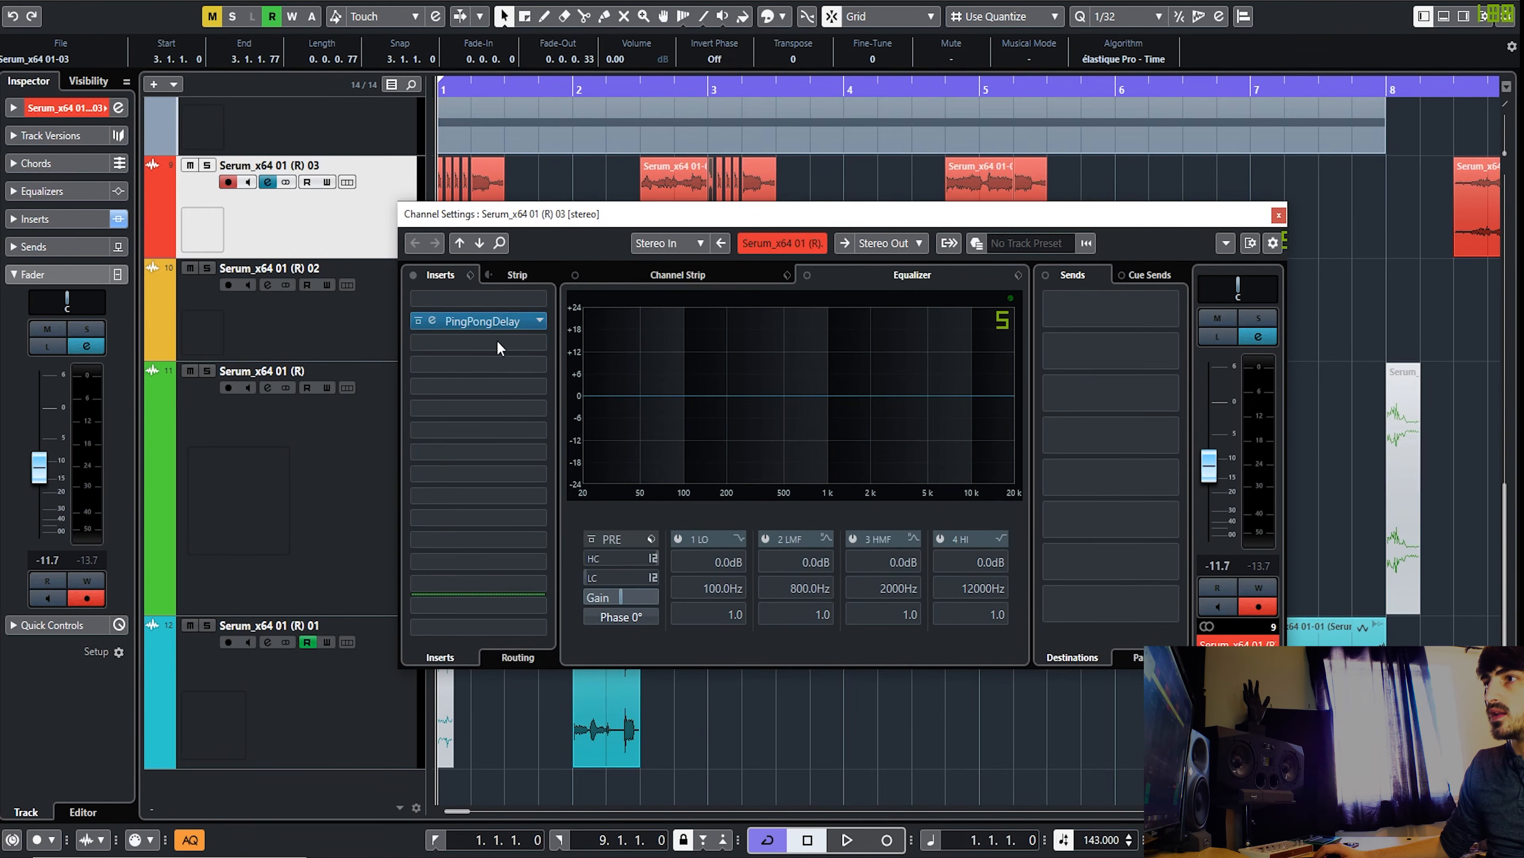
left_click(504, 322)
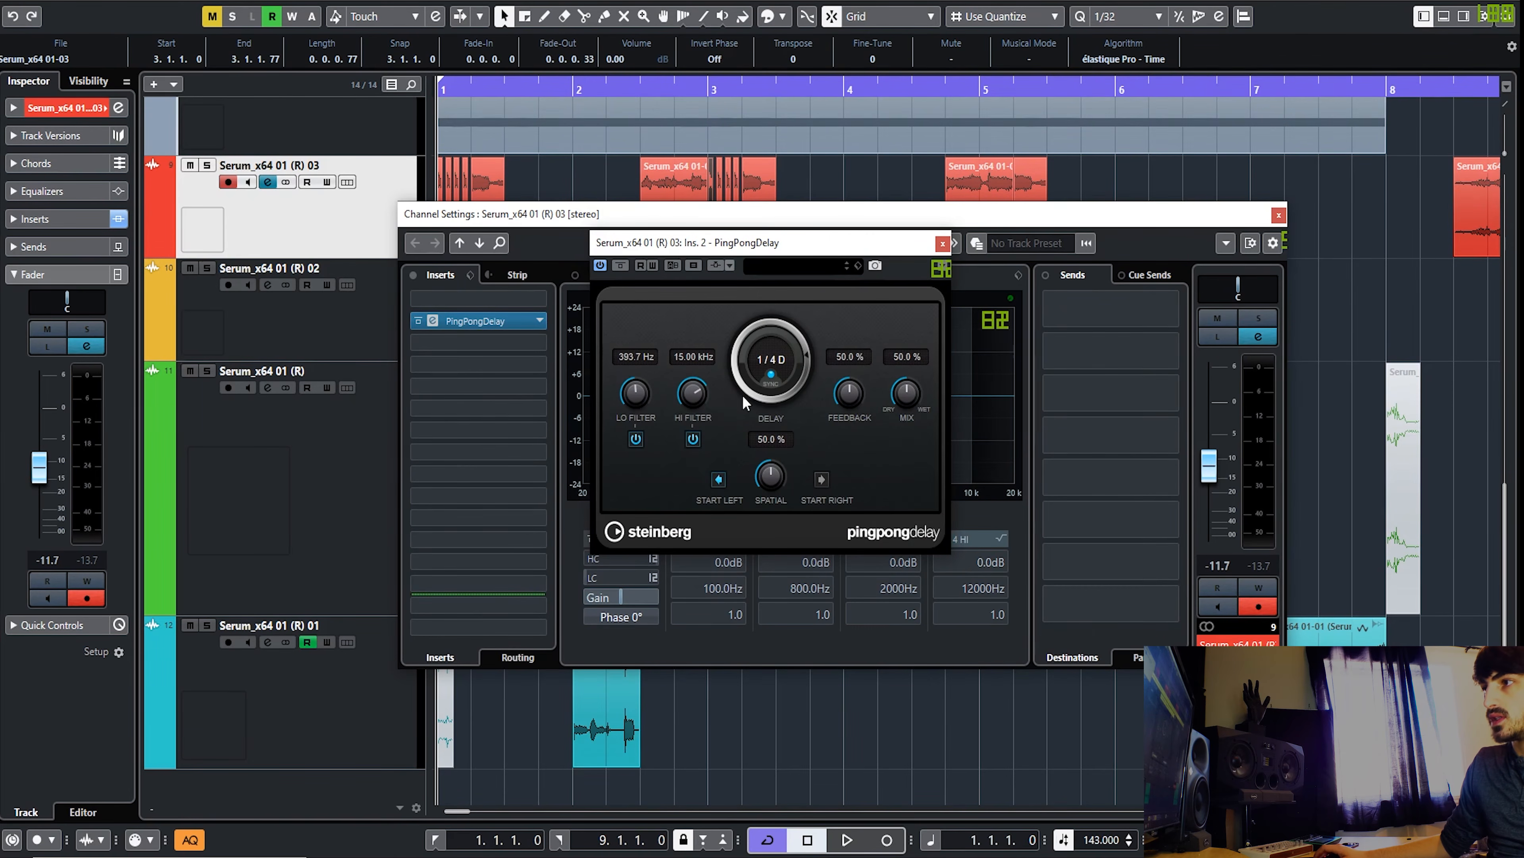
left_click_drag(854, 405, 846, 398)
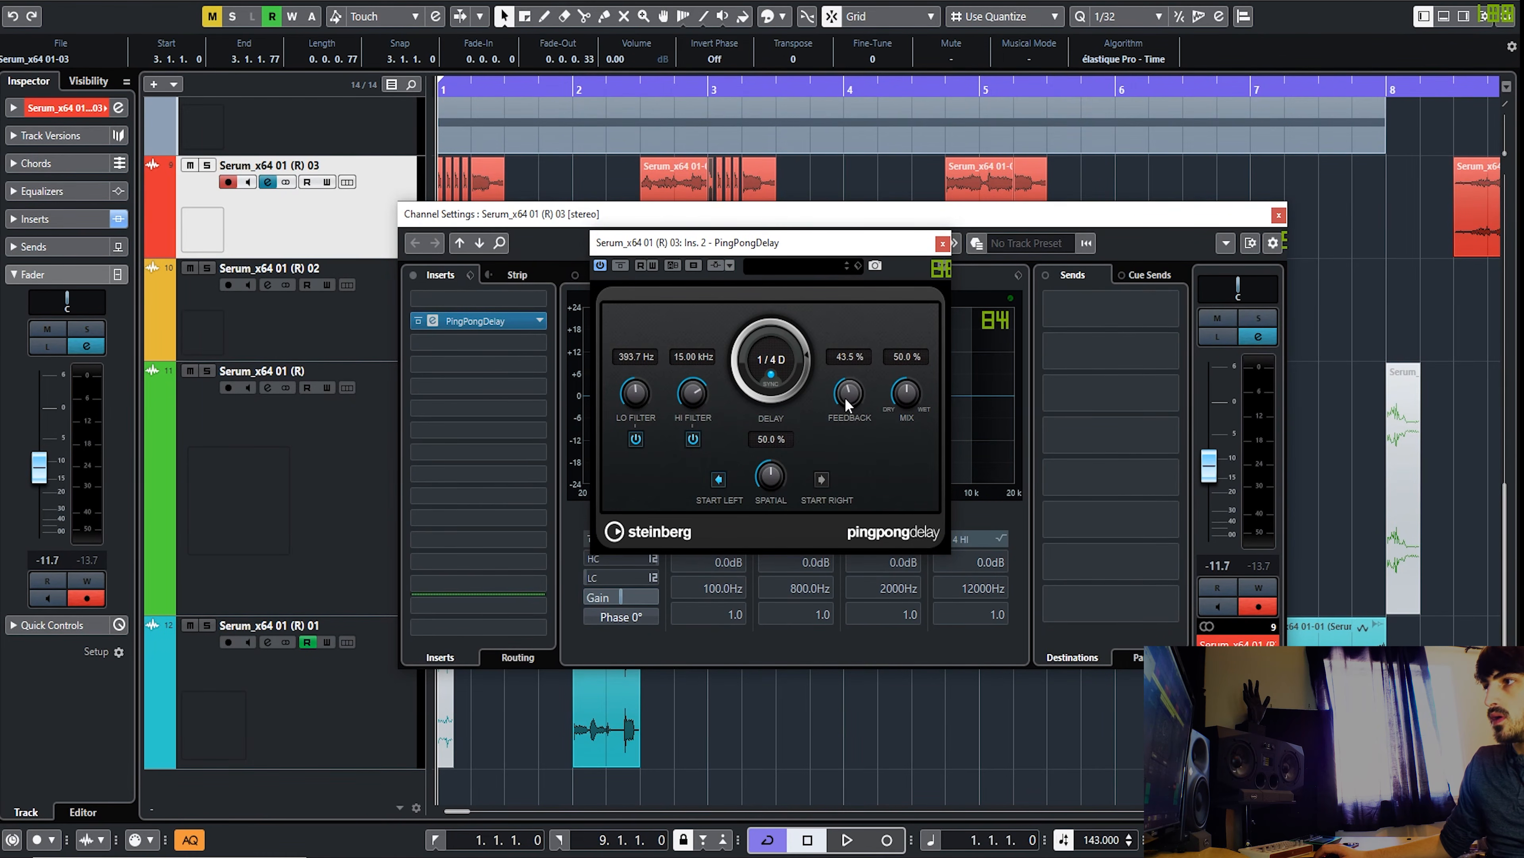
left_click(944, 243)
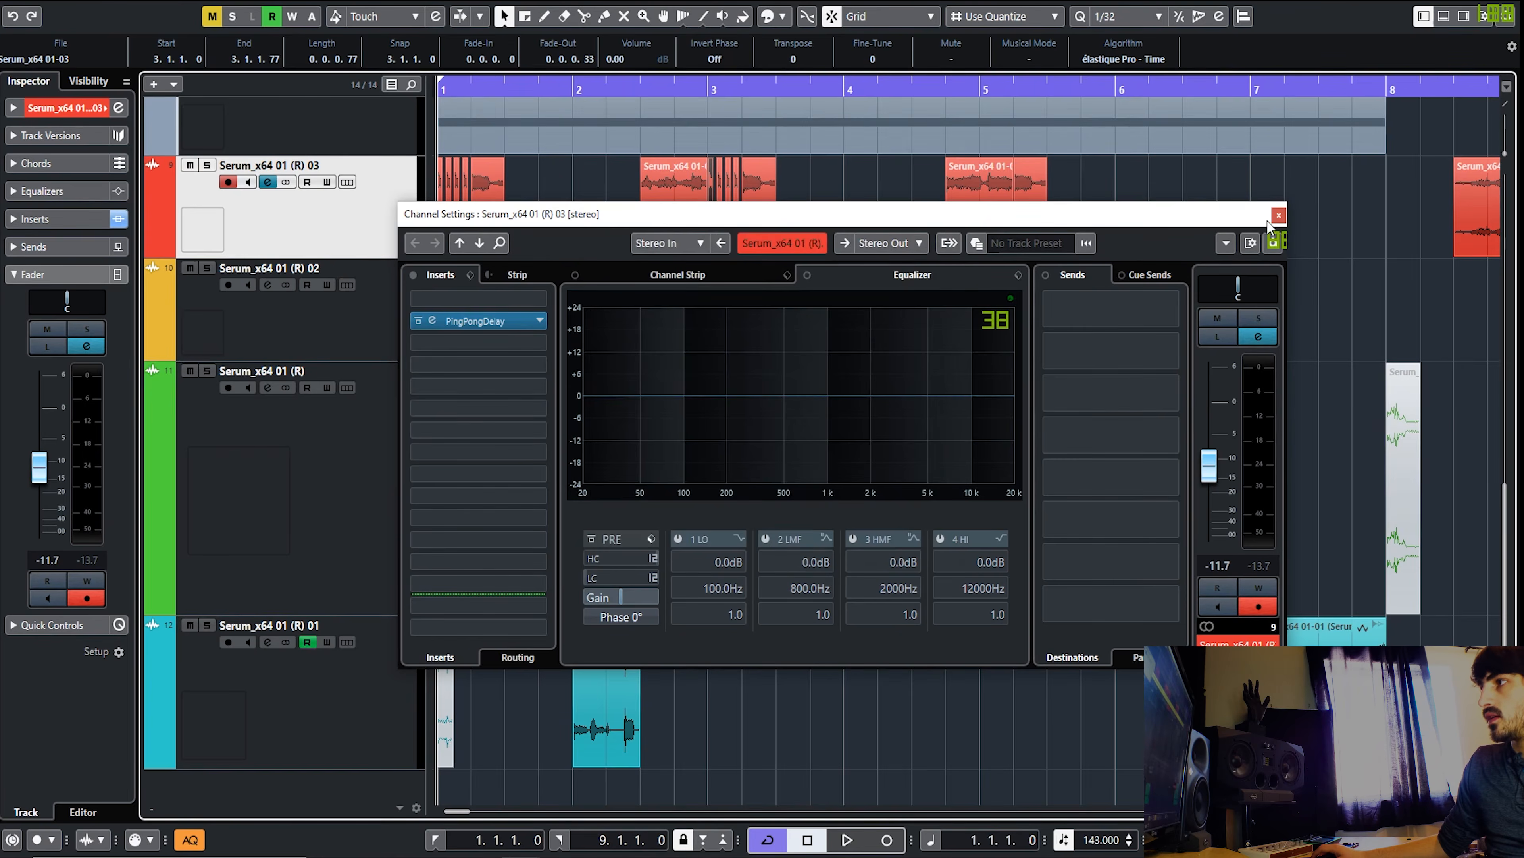
left_click(1278, 217)
Step: Inspect the Bitcrusher and Phaser inserts in the Serum_x64 01 (R) 02 channel settings, and close the window
left_click(367, 463)
left_click(265, 286)
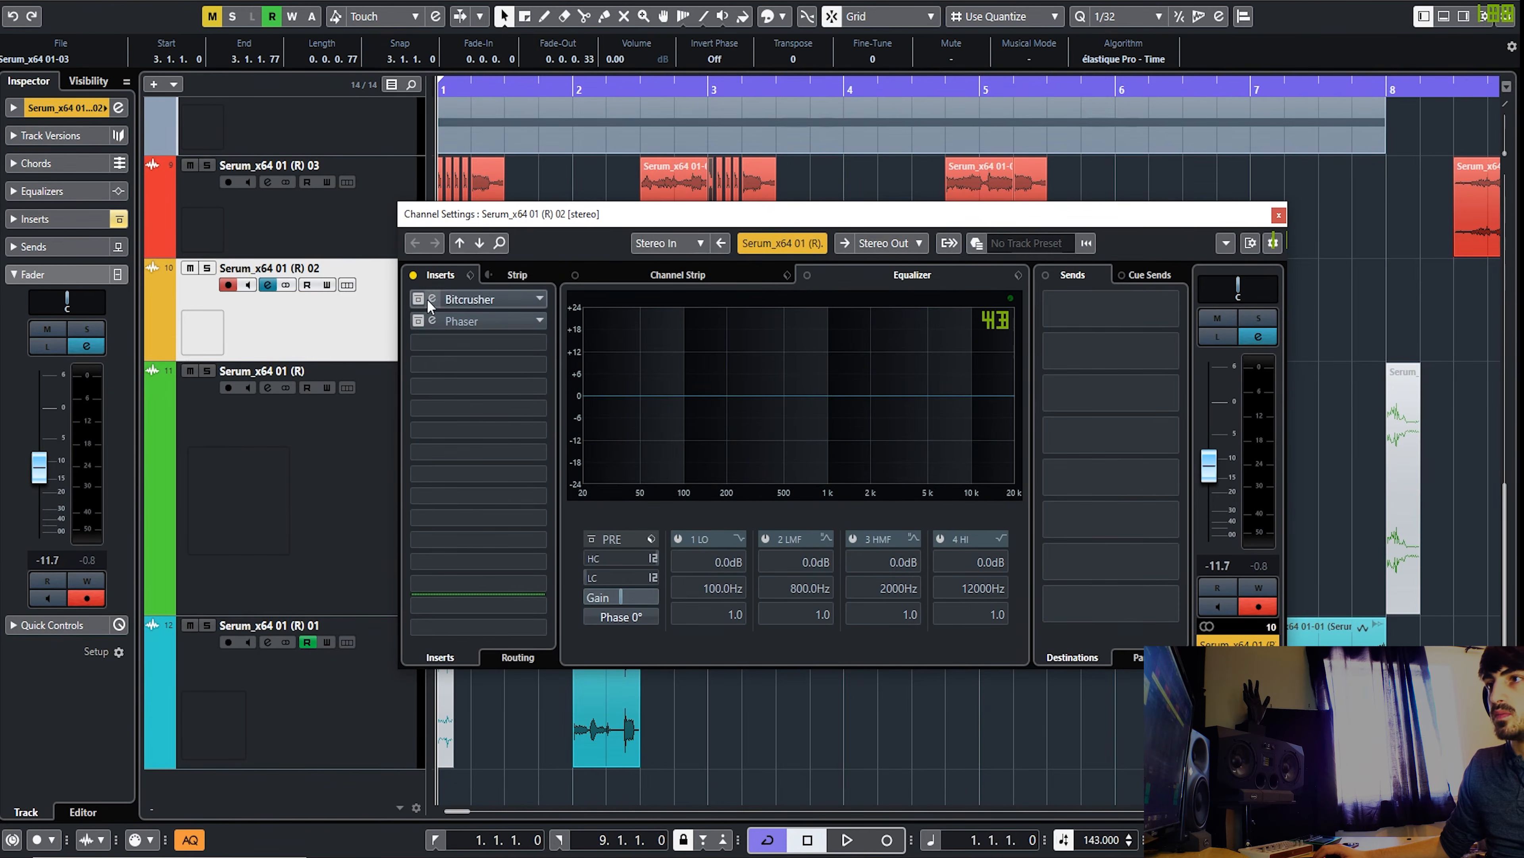
left_click(418, 322)
left_click(418, 320)
left_click(418, 300)
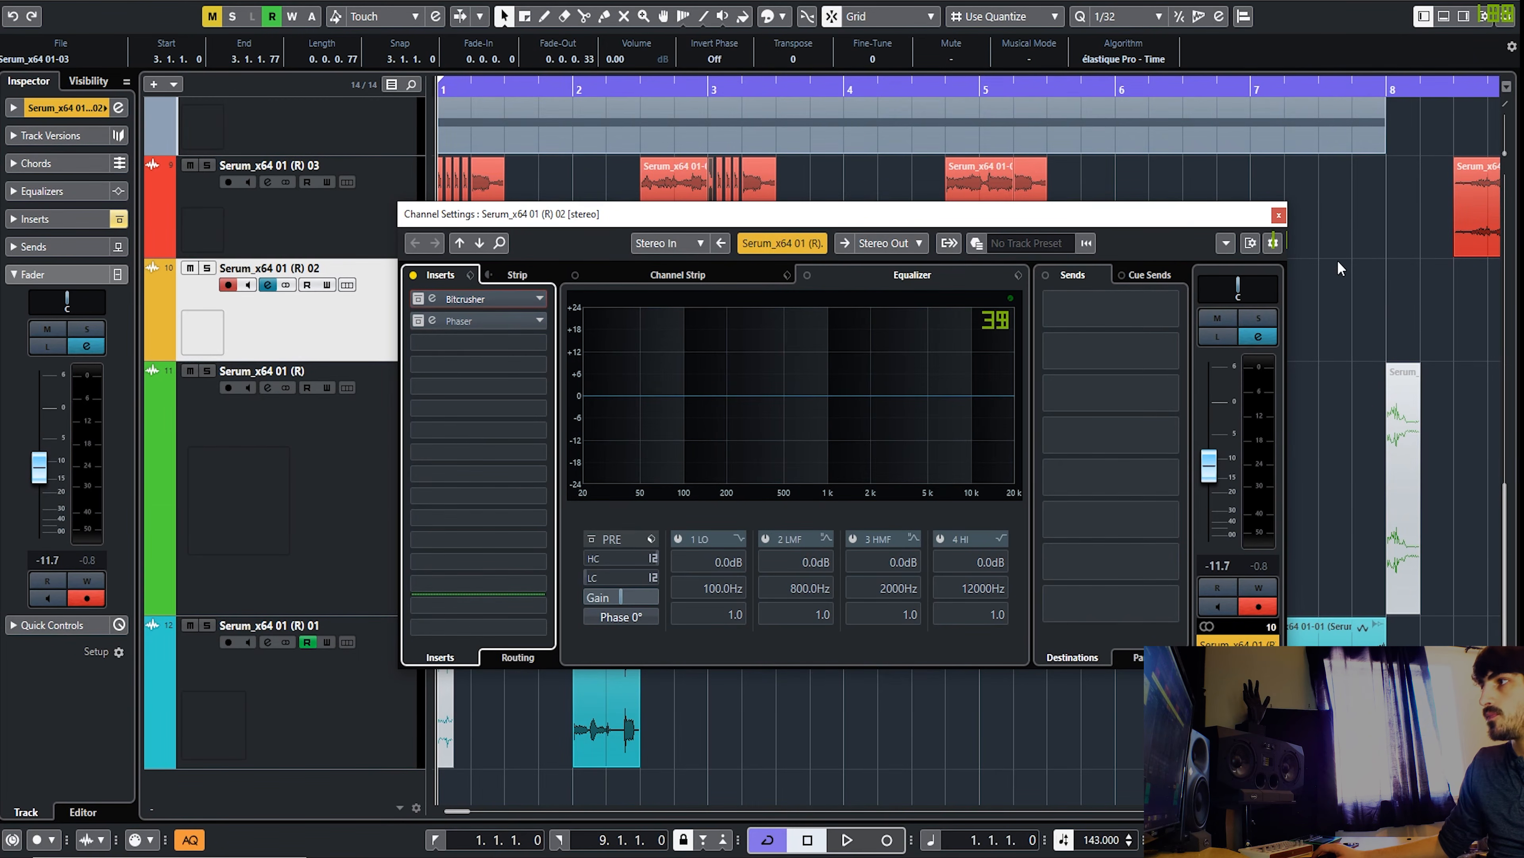
left_click(1279, 215)
Step: Examine the fade-in of the Serum_x64 01 (R) clip ending at bar 5 and review the surrounding arrangement
left_click(1040, 523)
left_click(917, 498)
scroll(963, 483, "up", 4)
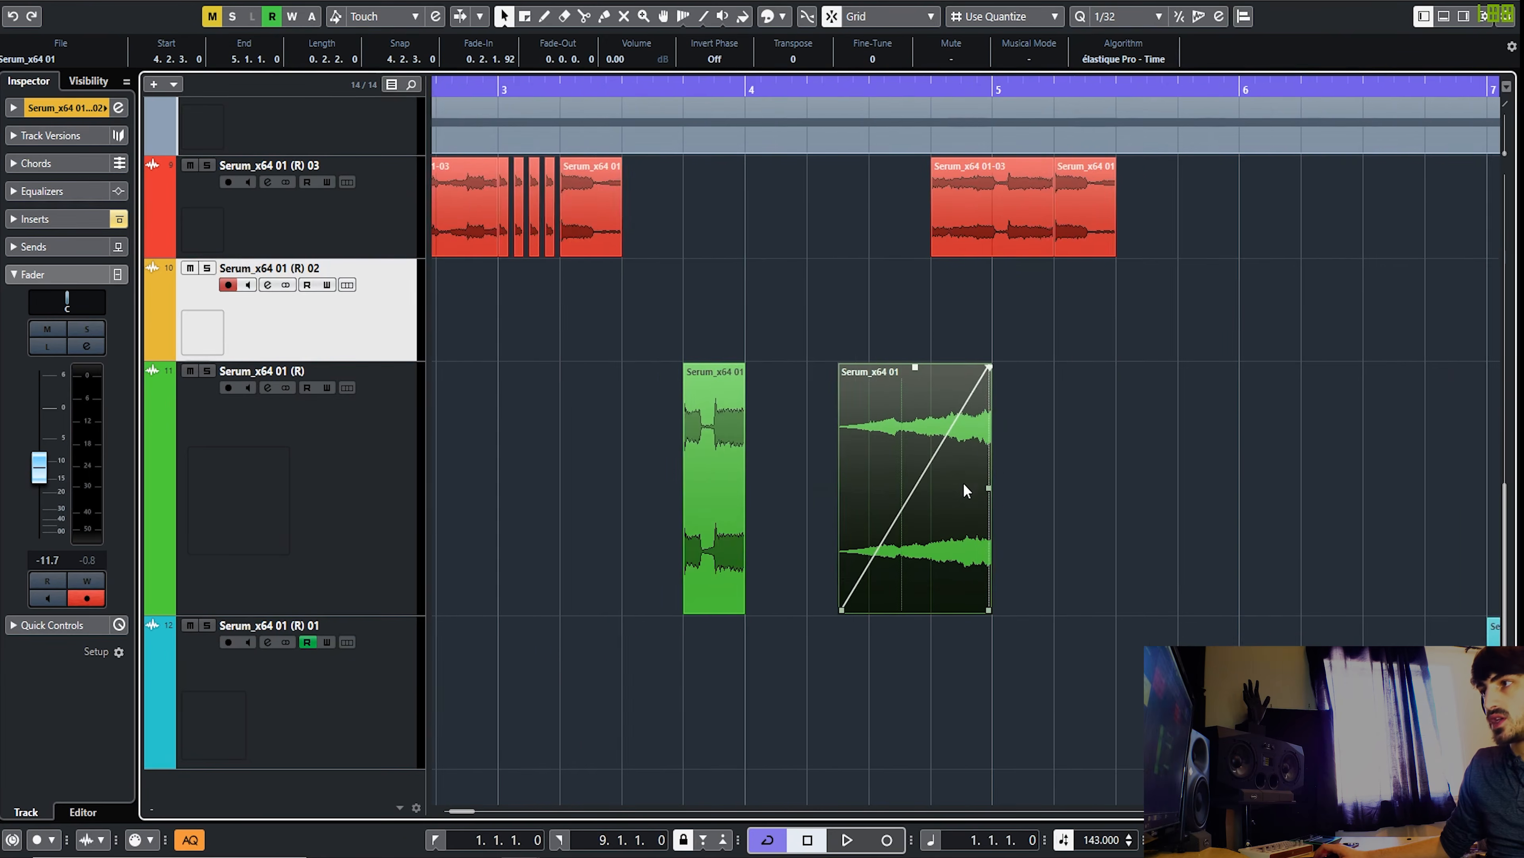
scroll(899, 443, "down", 5)
left_click(799, 453)
scroll(803, 468, "up", 3)
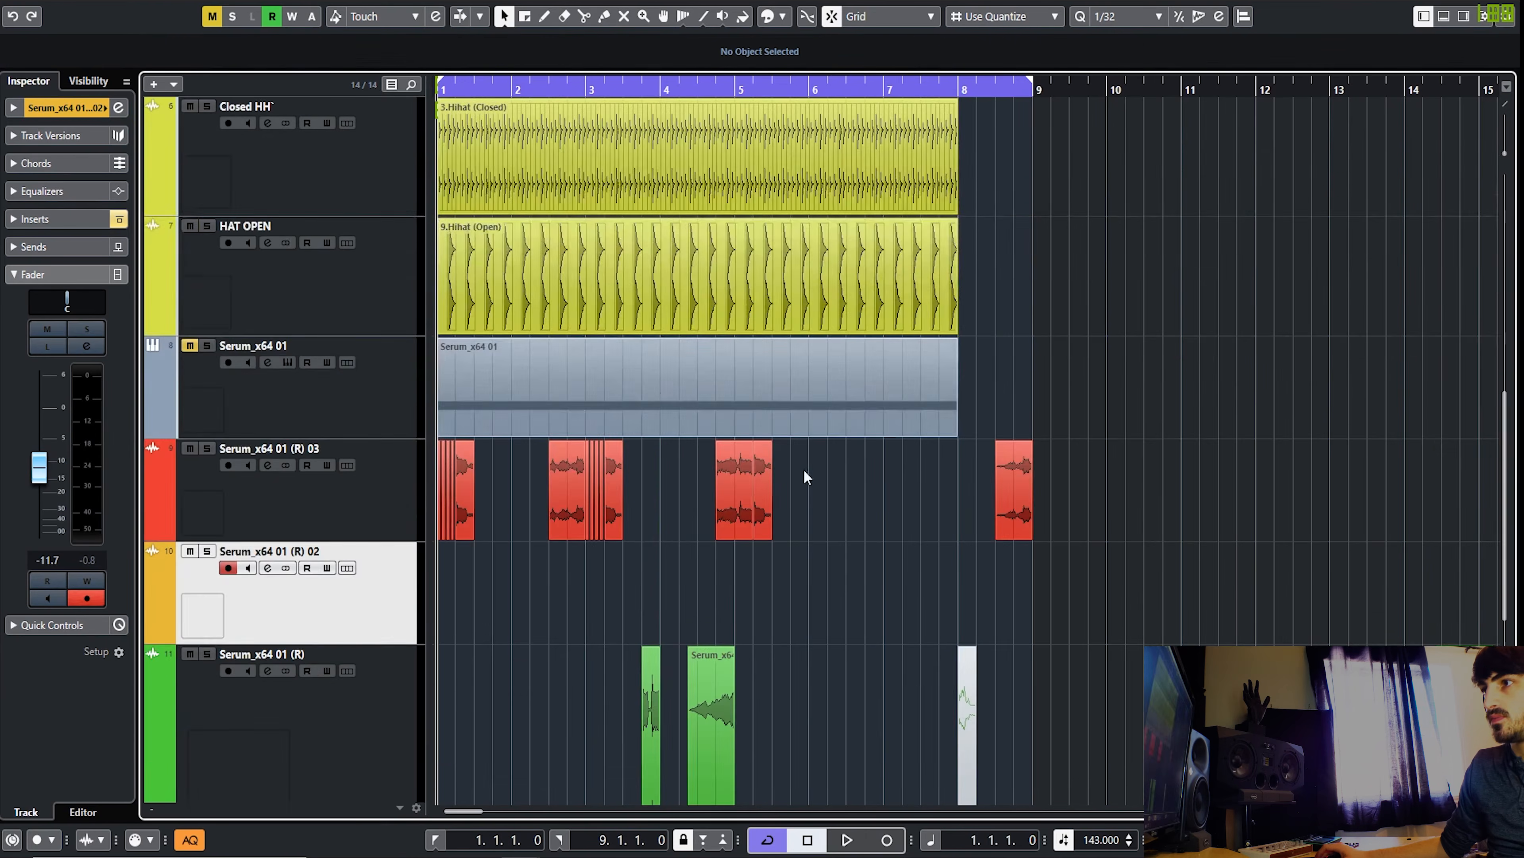
scroll(801, 469, "down", 3)
scroll(959, 379, "up", 2)
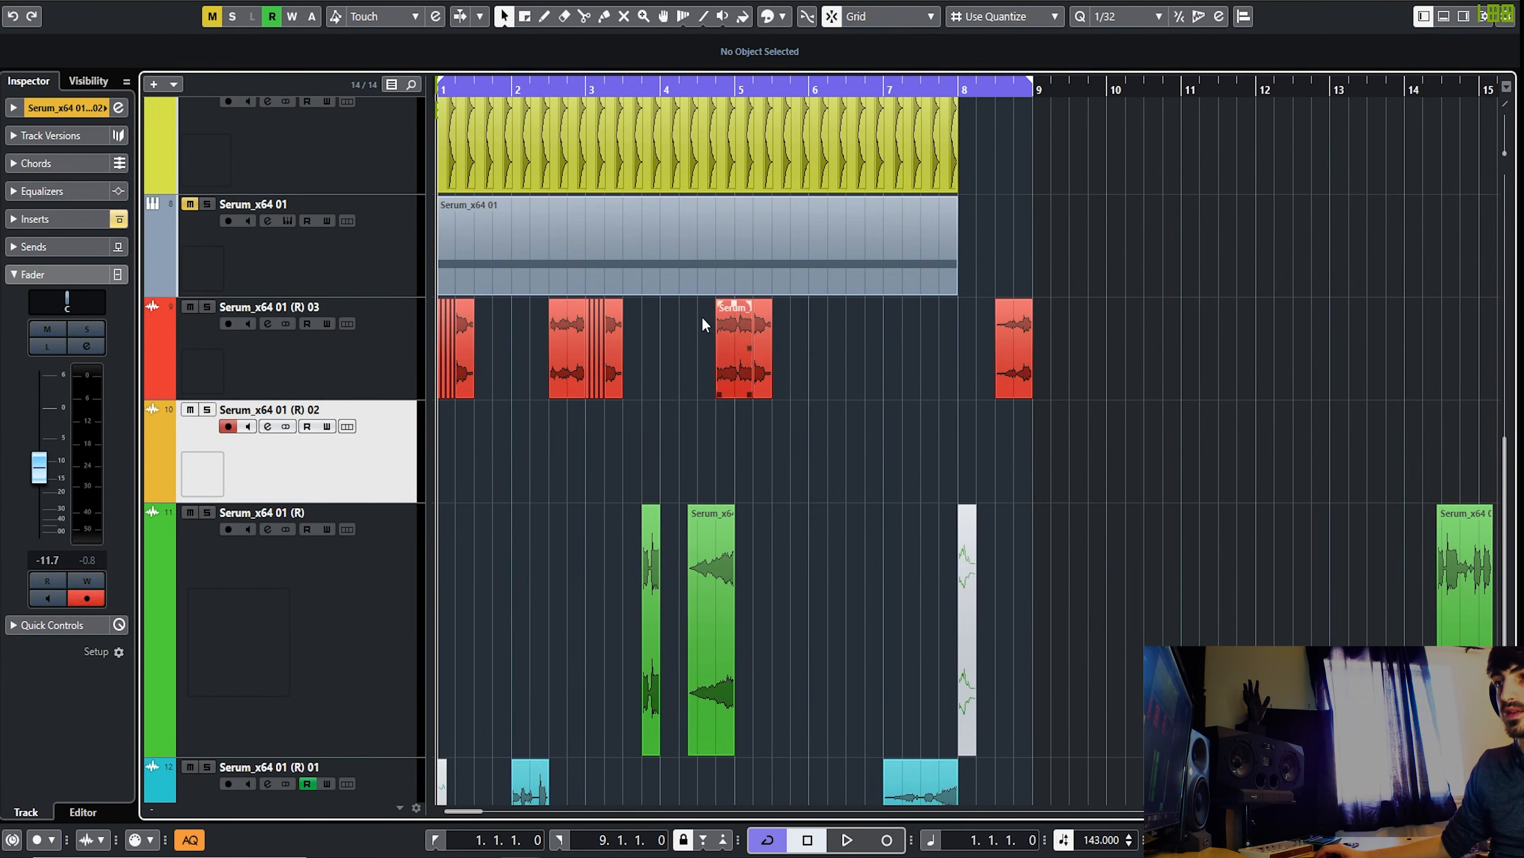
Step: Solo the Serum_x64 01 (R) 03 track and play its phrases on their own from bar 1
scroll(831, 720, "down", 2)
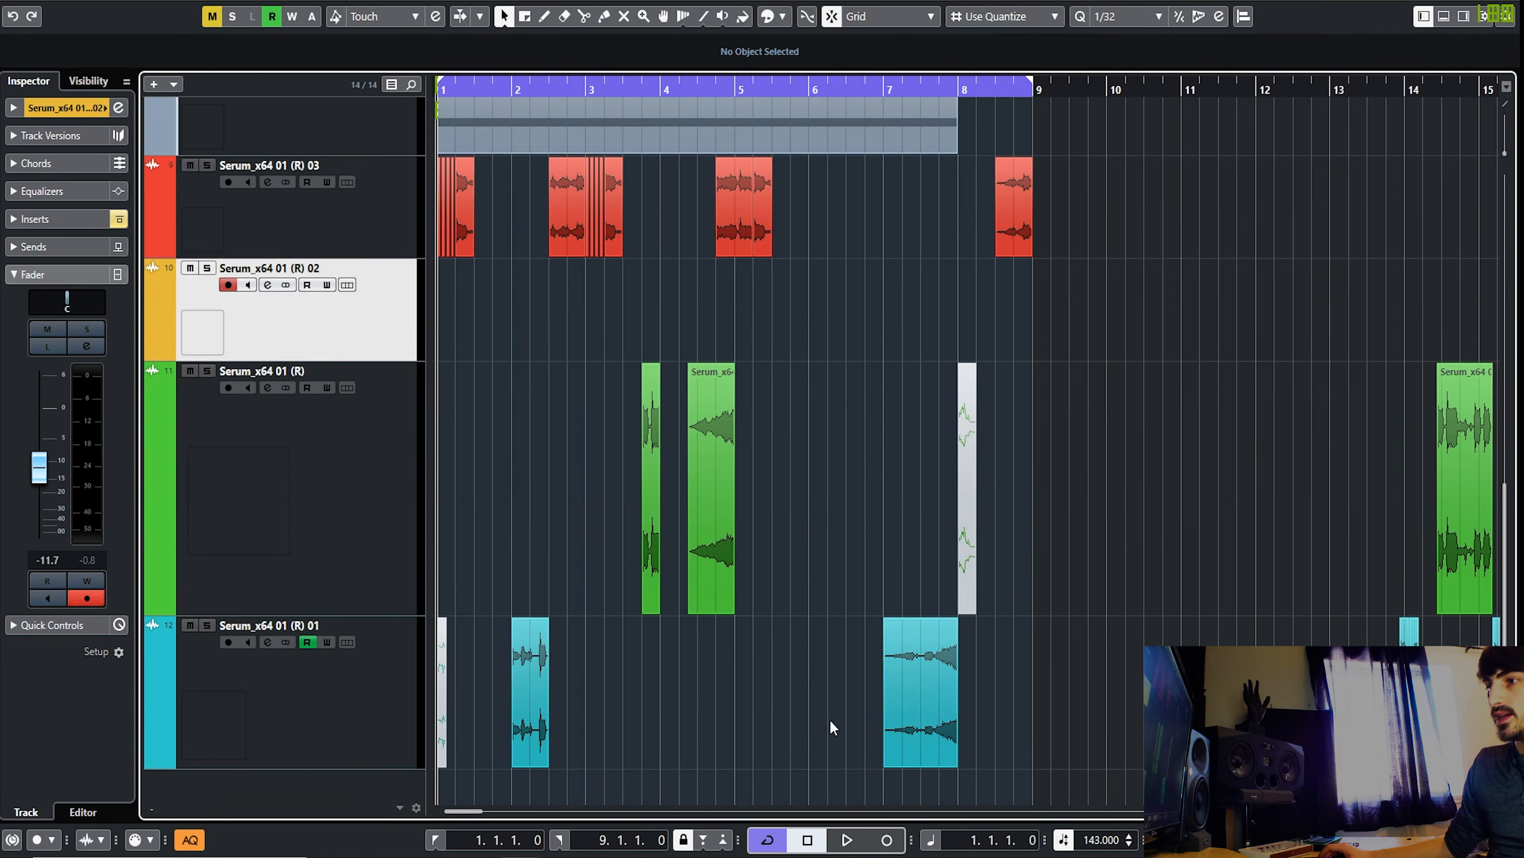
scroll(523, 671, "up", 5)
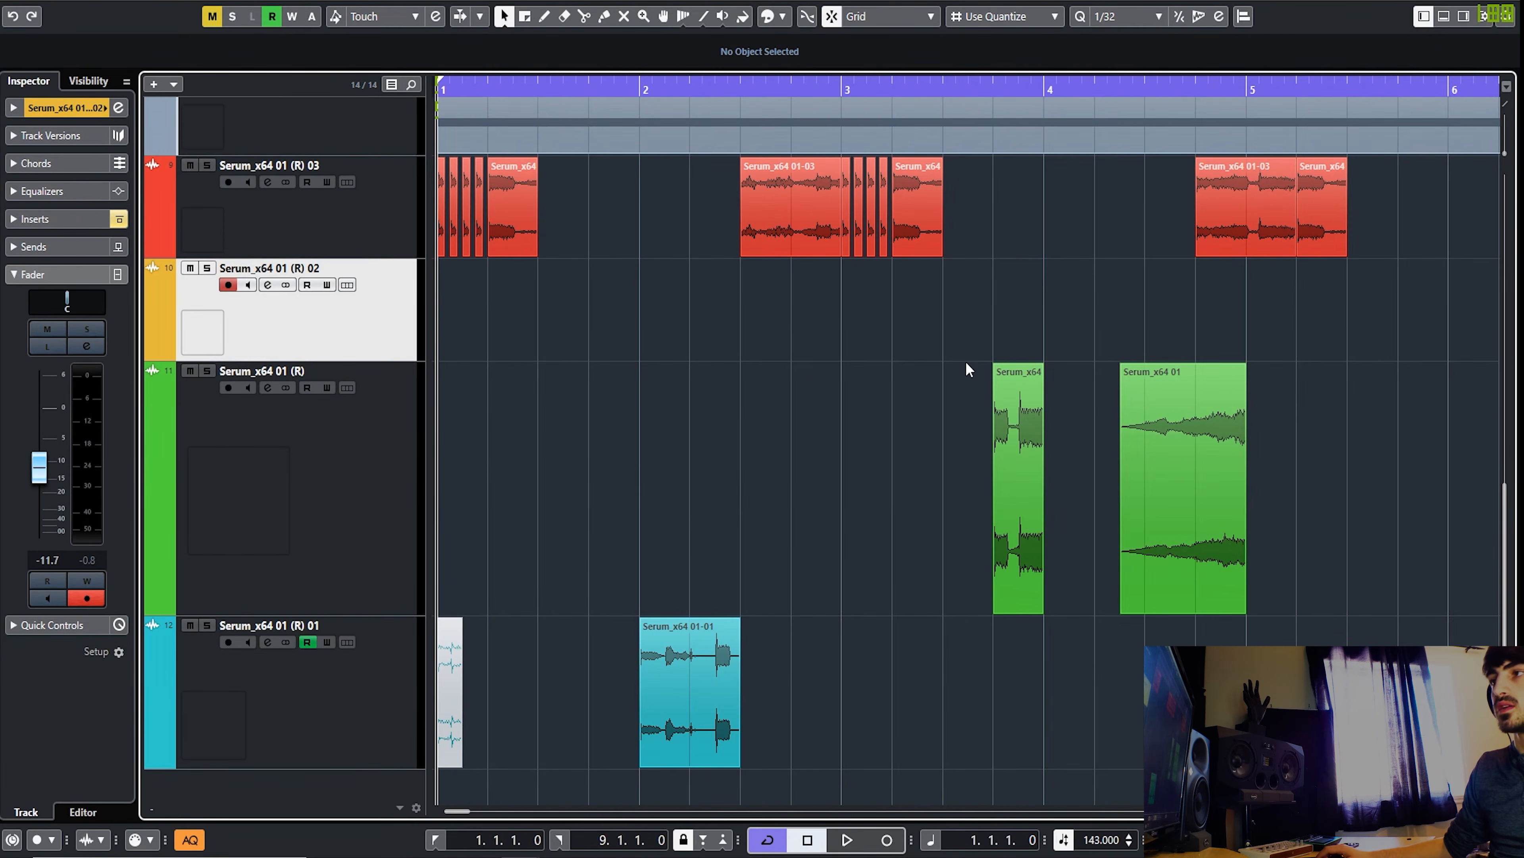
scroll(896, 353, "down", 3)
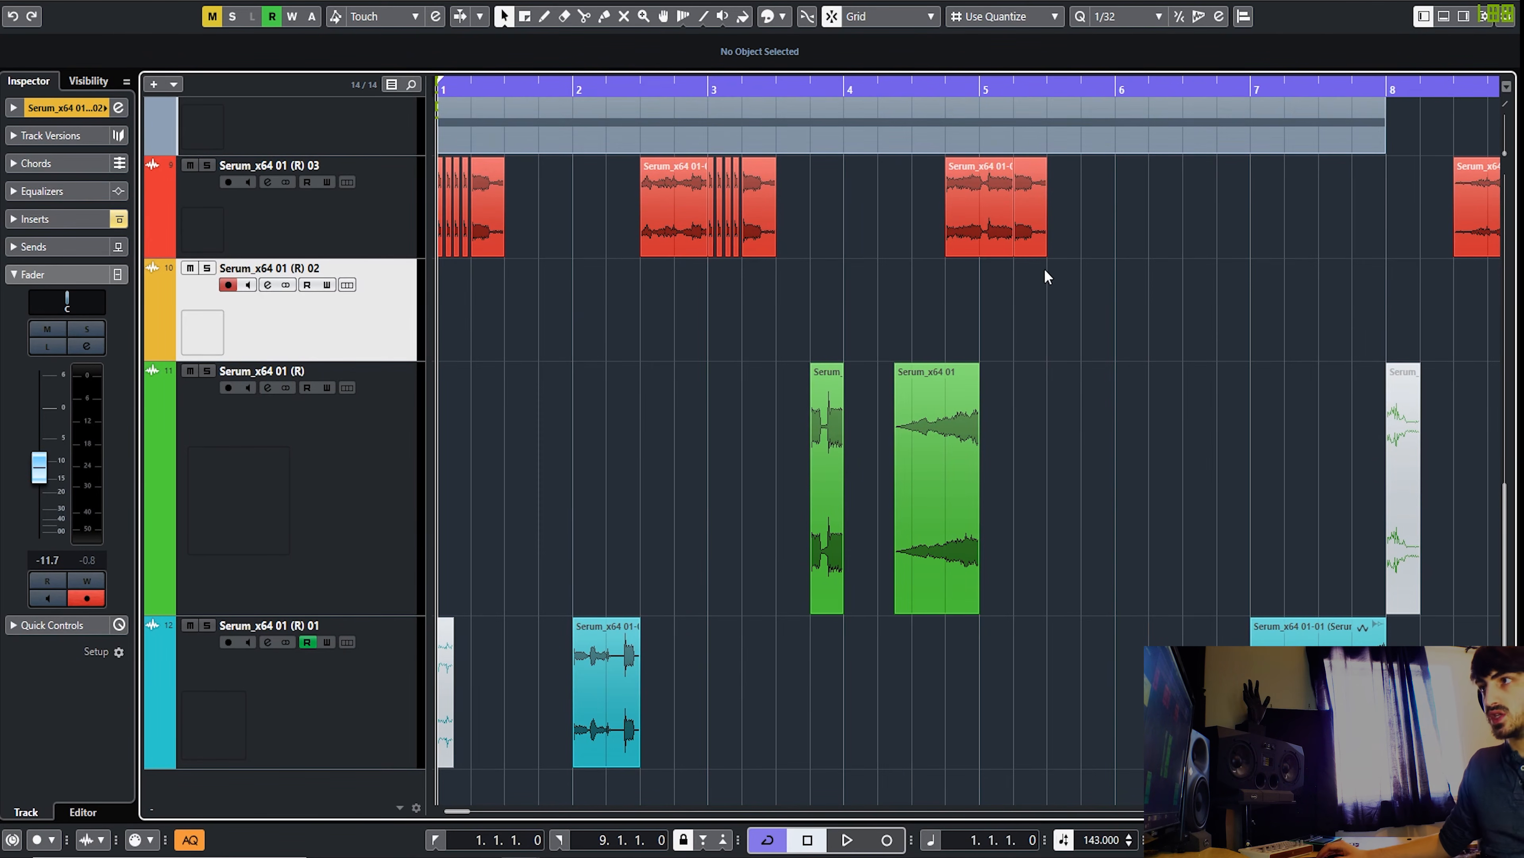
key("g")
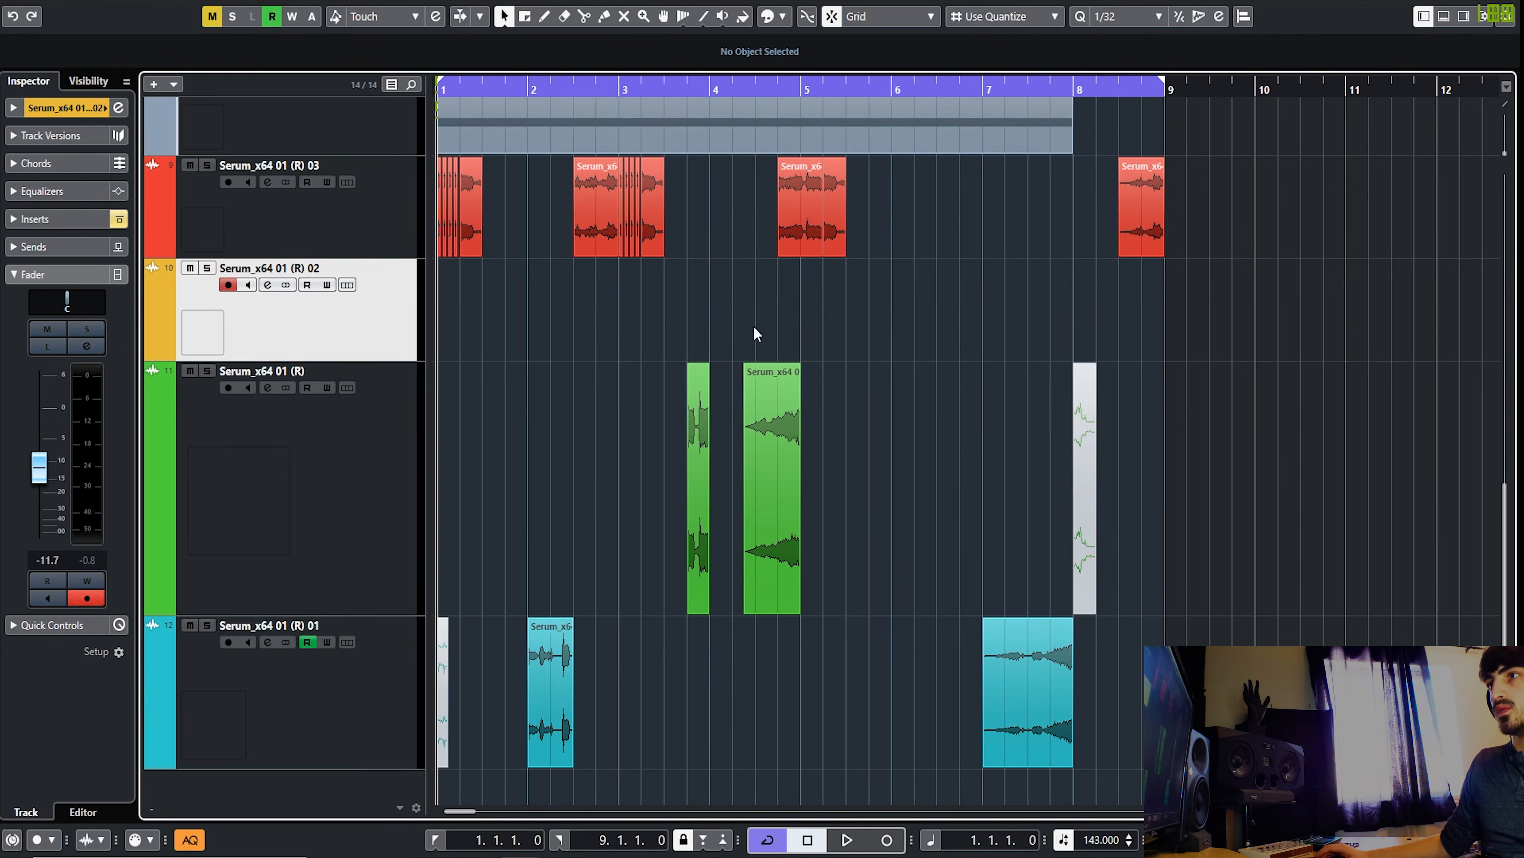
left_click(351, 251)
key("s")
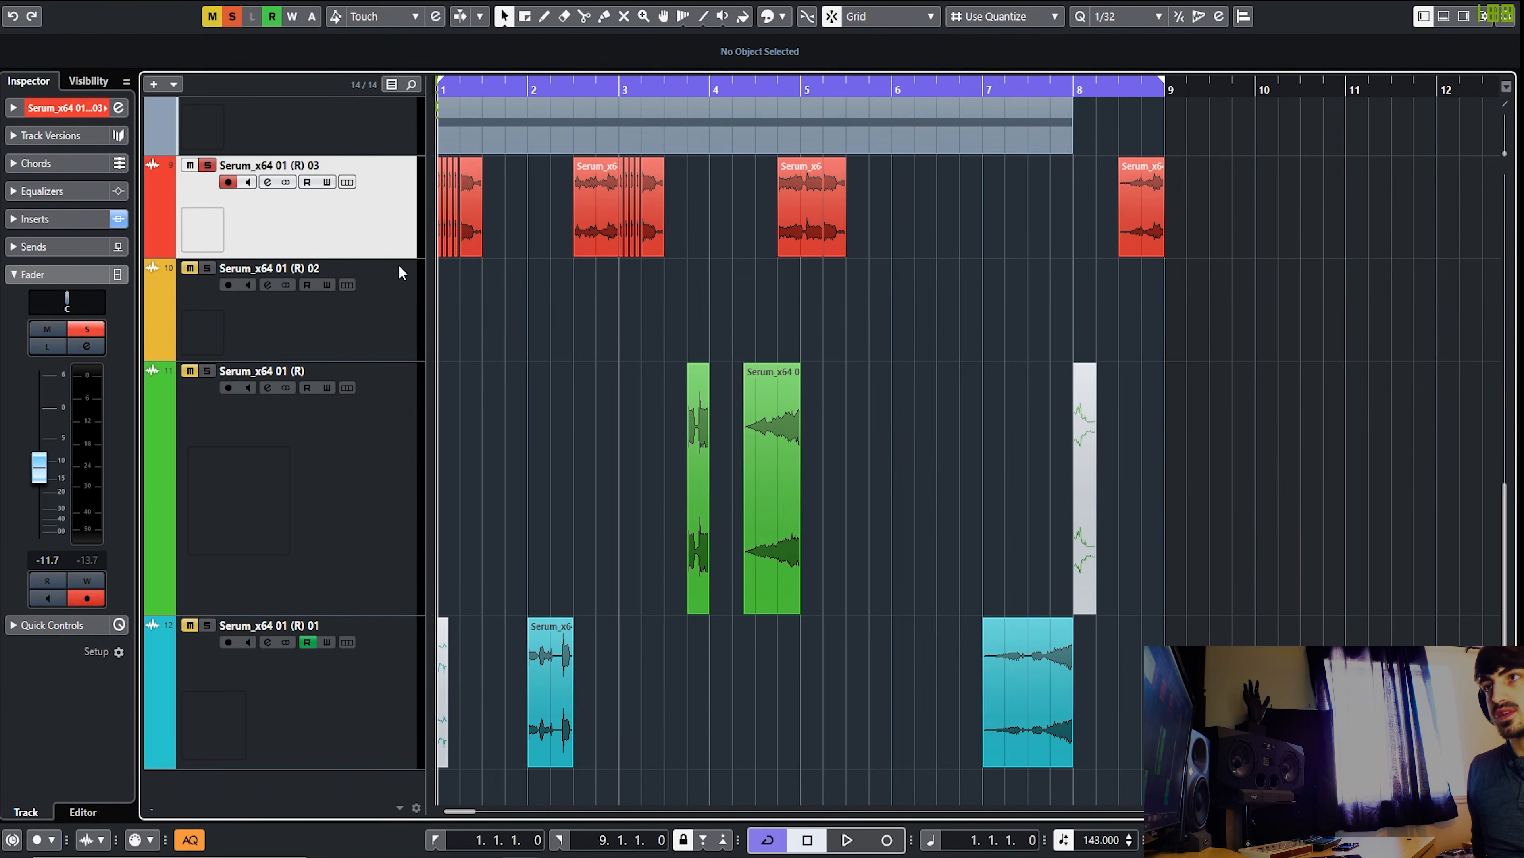
key("space")
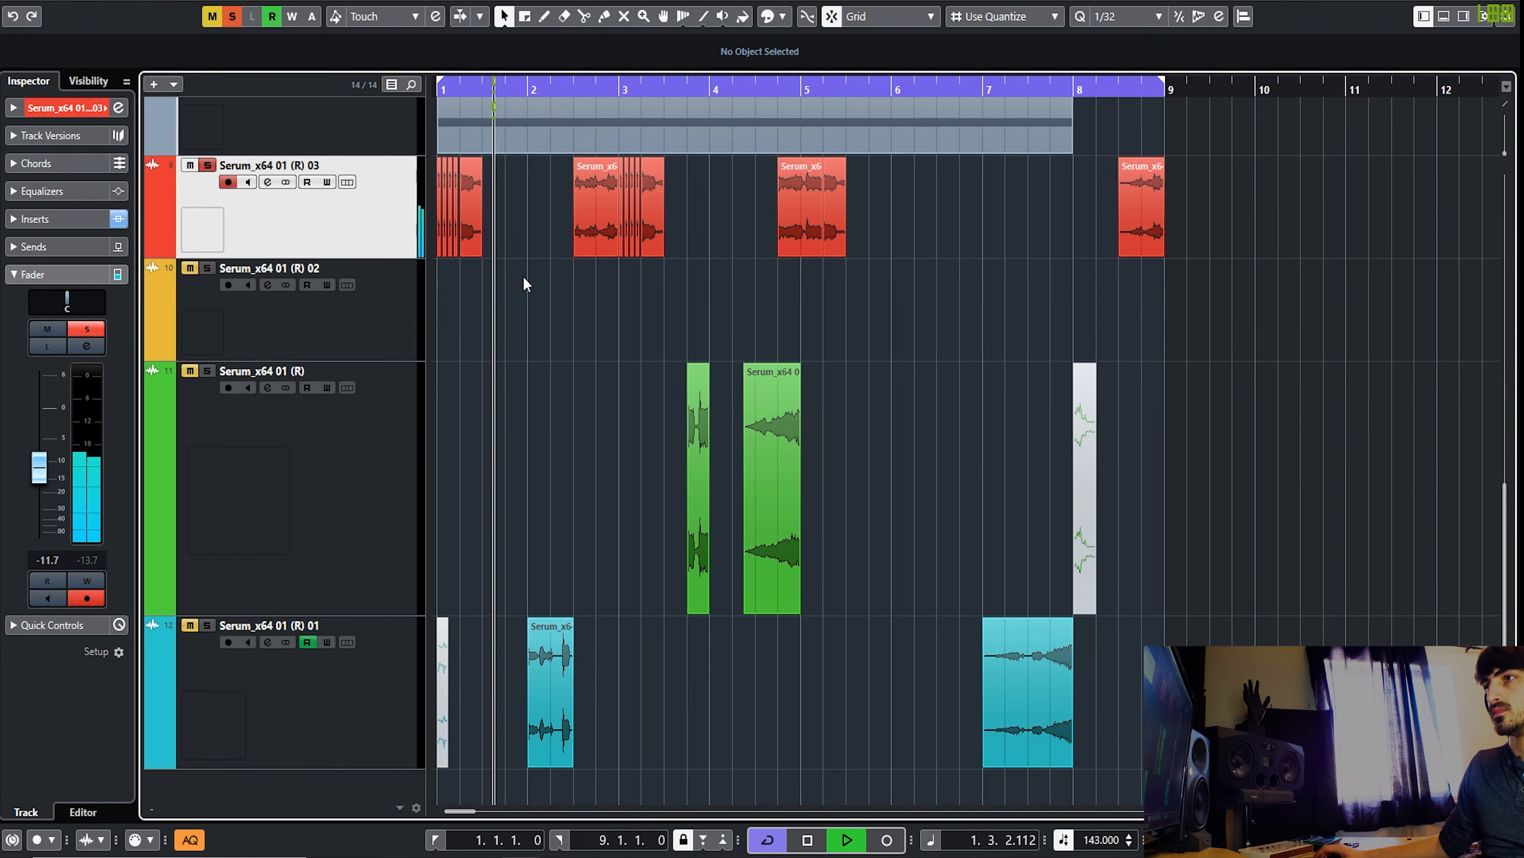
Step: Switch the solo to the Serum_x64 01 (R) track and audition its phrases from just after bar 3
left_click(207, 371)
left_click(207, 164)
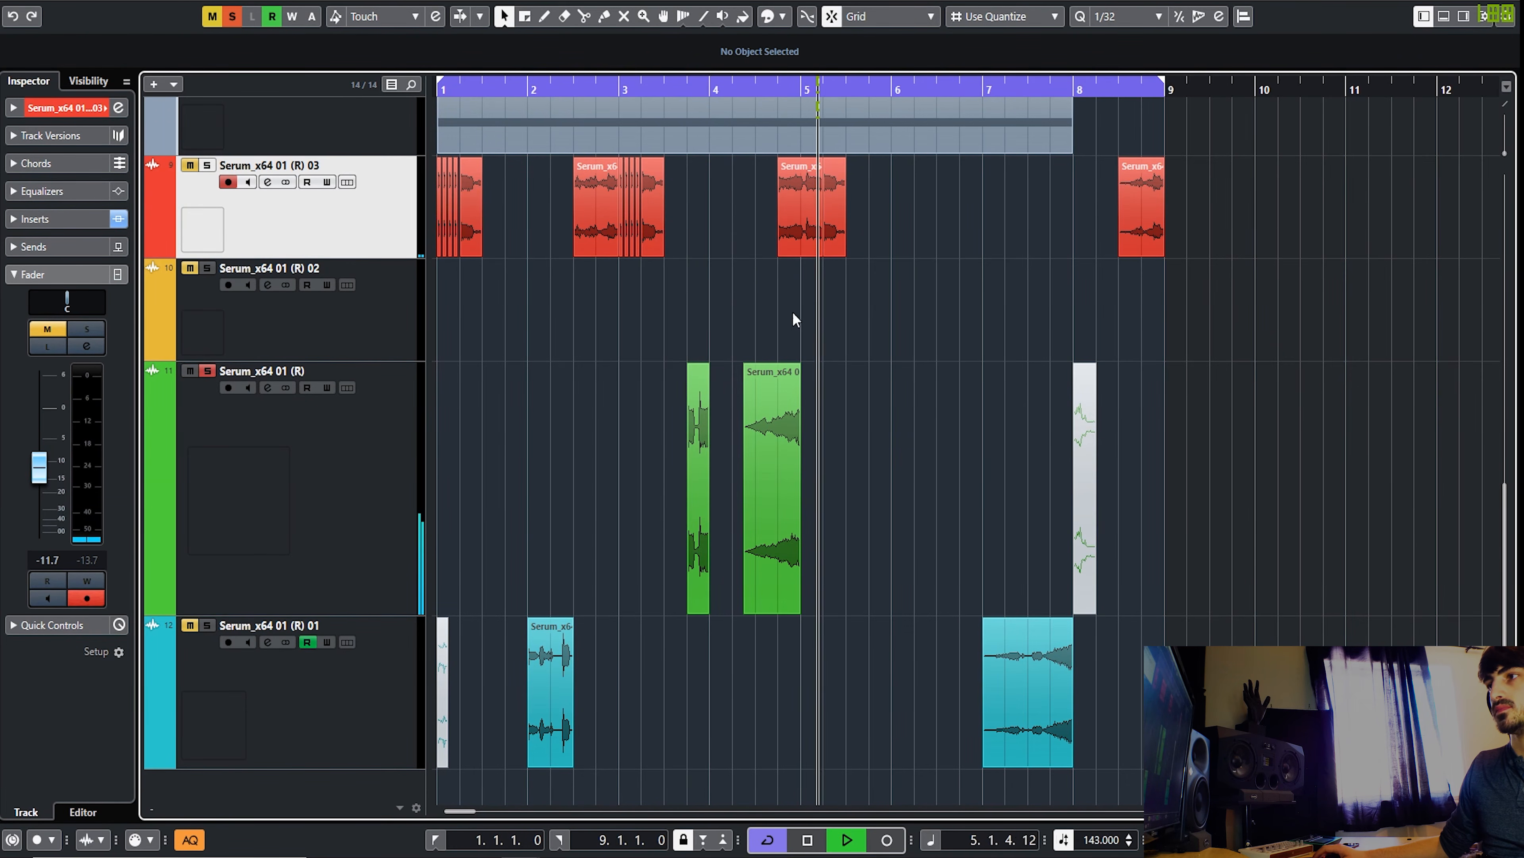
left_click(644, 87)
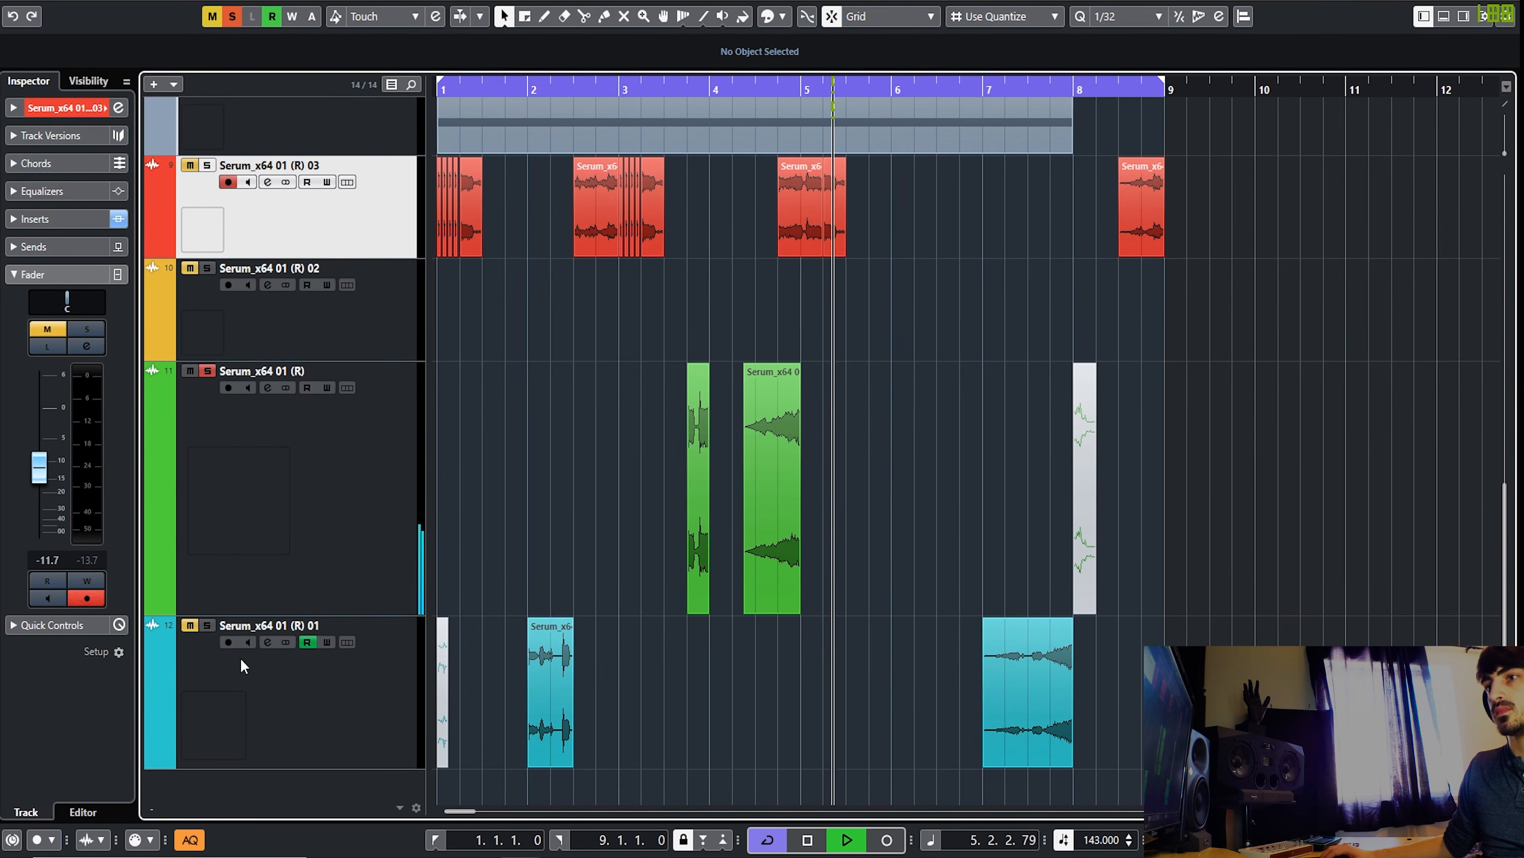
Step: Switch the solo to the Serum_x64 01 (R) 01 track, audition its phrases including from just after bar 6, and stop playback
left_click(230, 682)
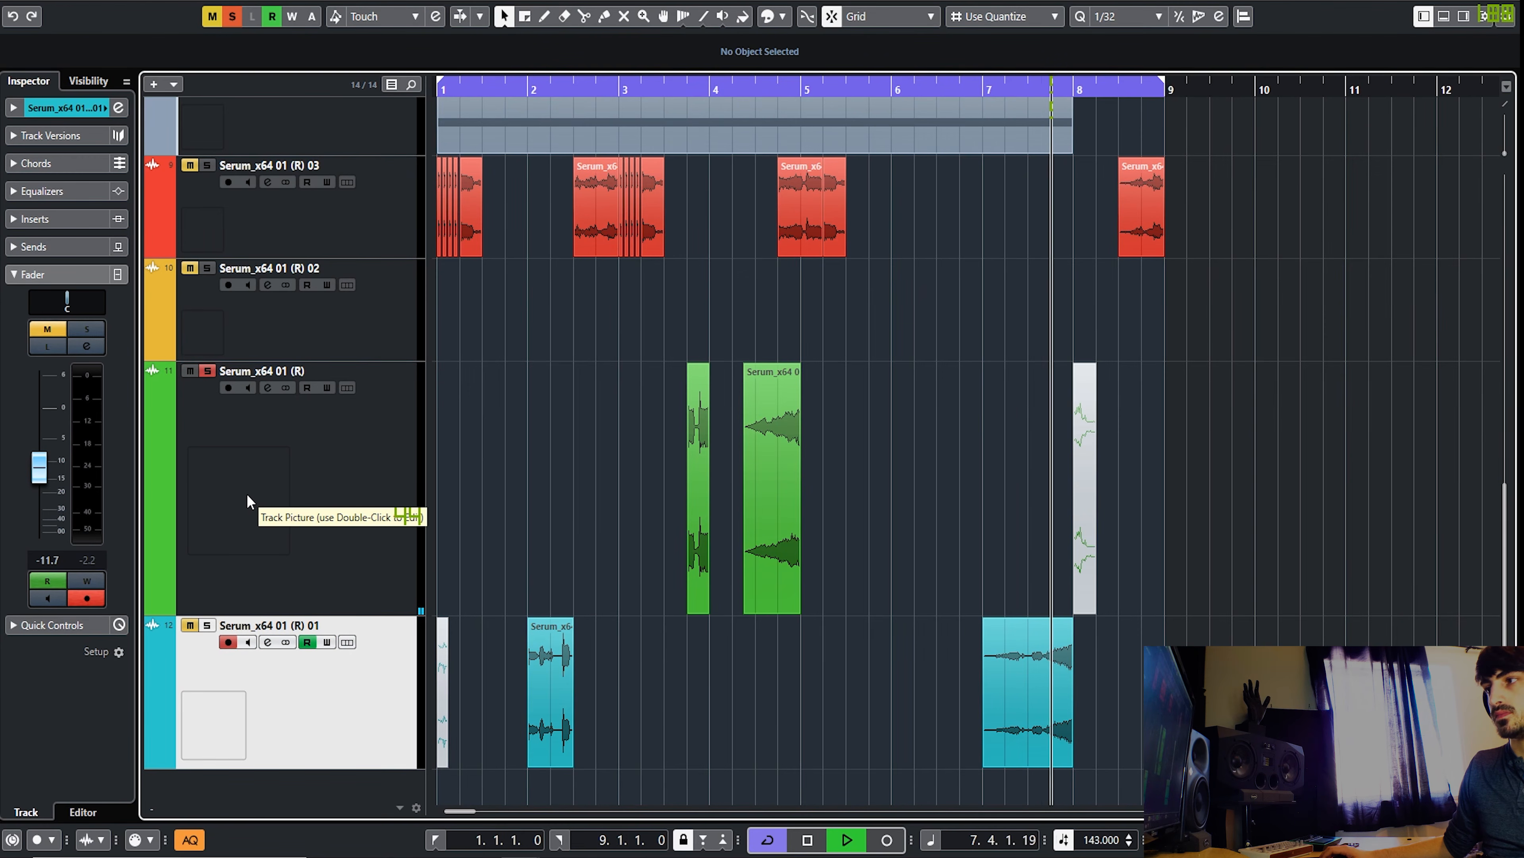
key("m")
key("s")
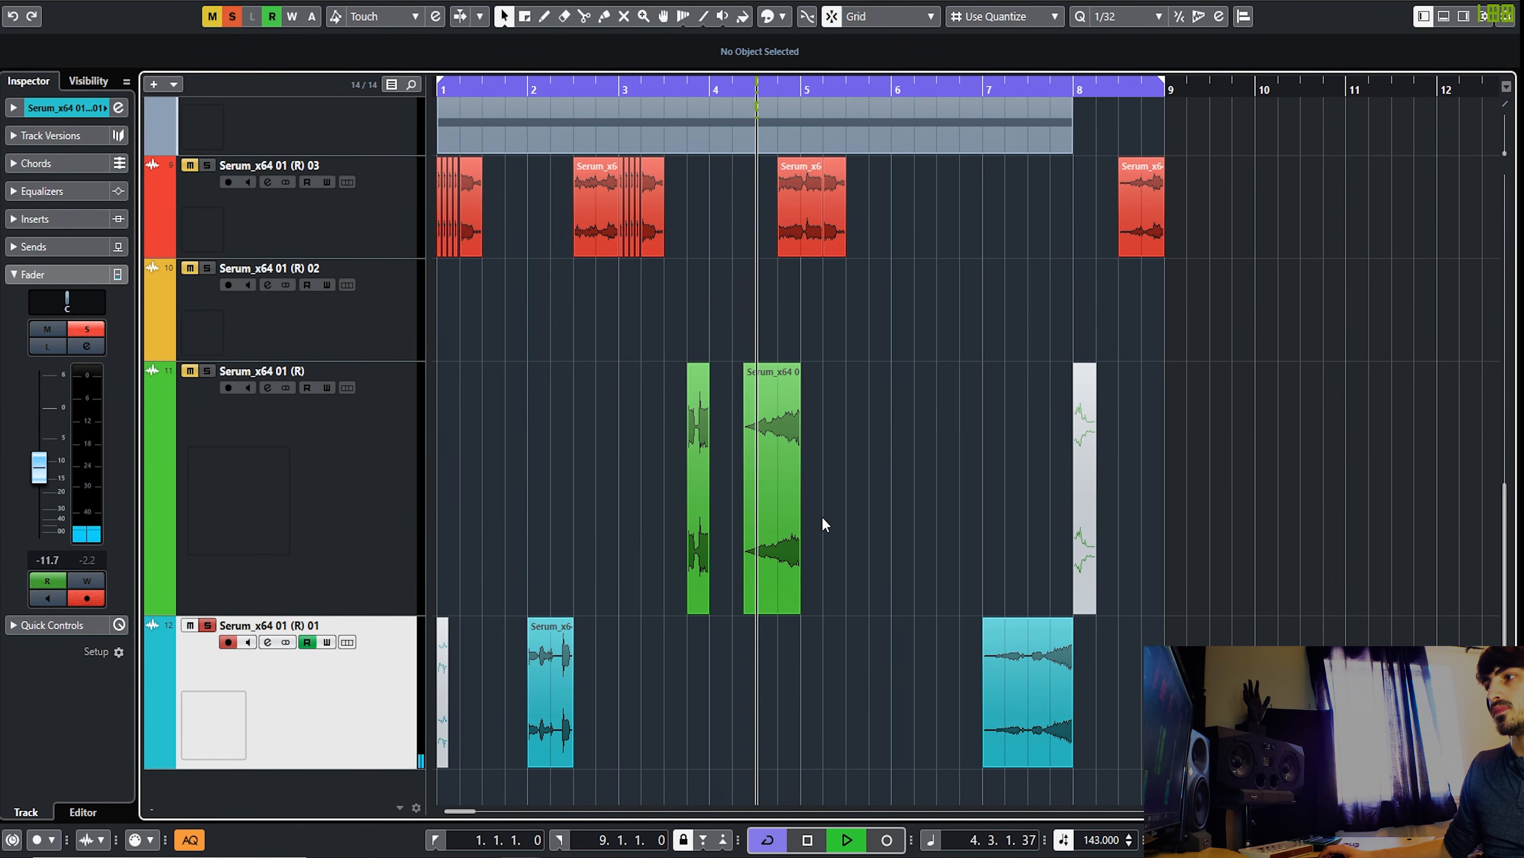
left_click(916, 90)
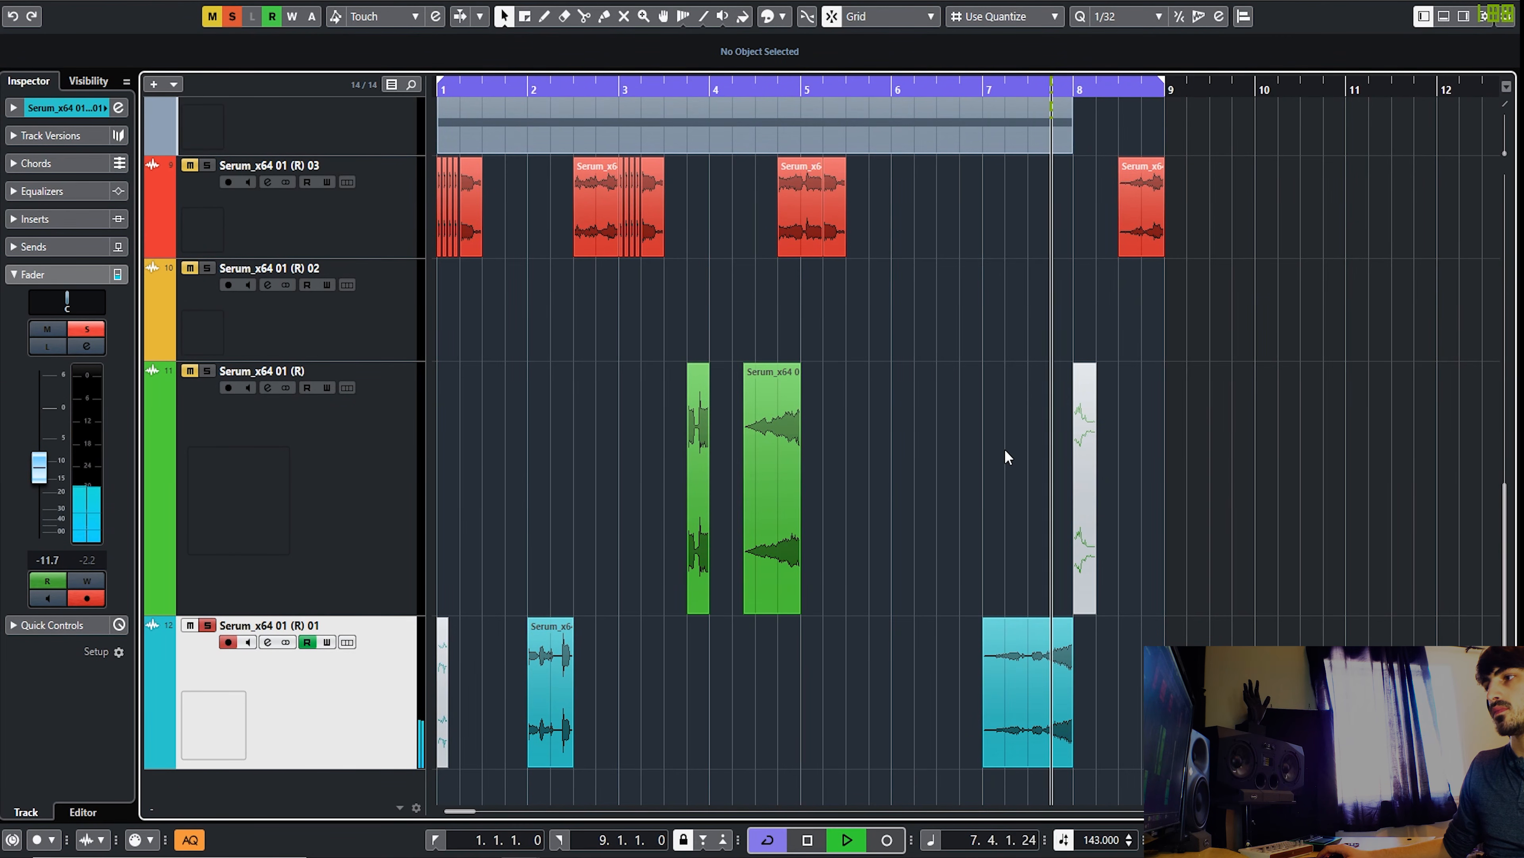
key("space")
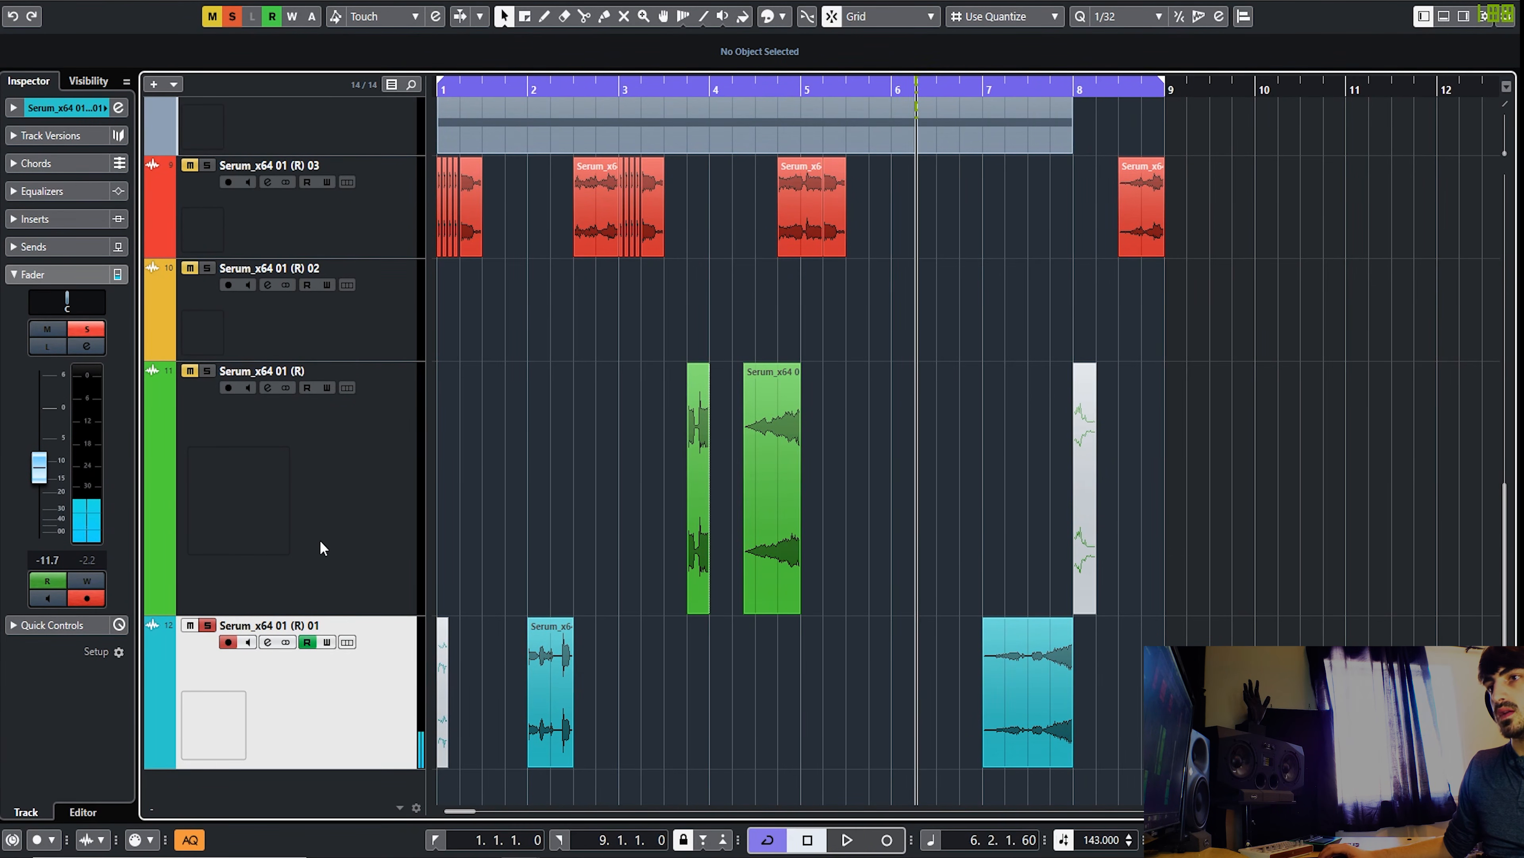
Step: Solo the Serum_x64 01 (R) 03, (R) and (R) 01 tracks together and play them from the start of the arrangement
left_click(268, 431)
left_click(254, 231)
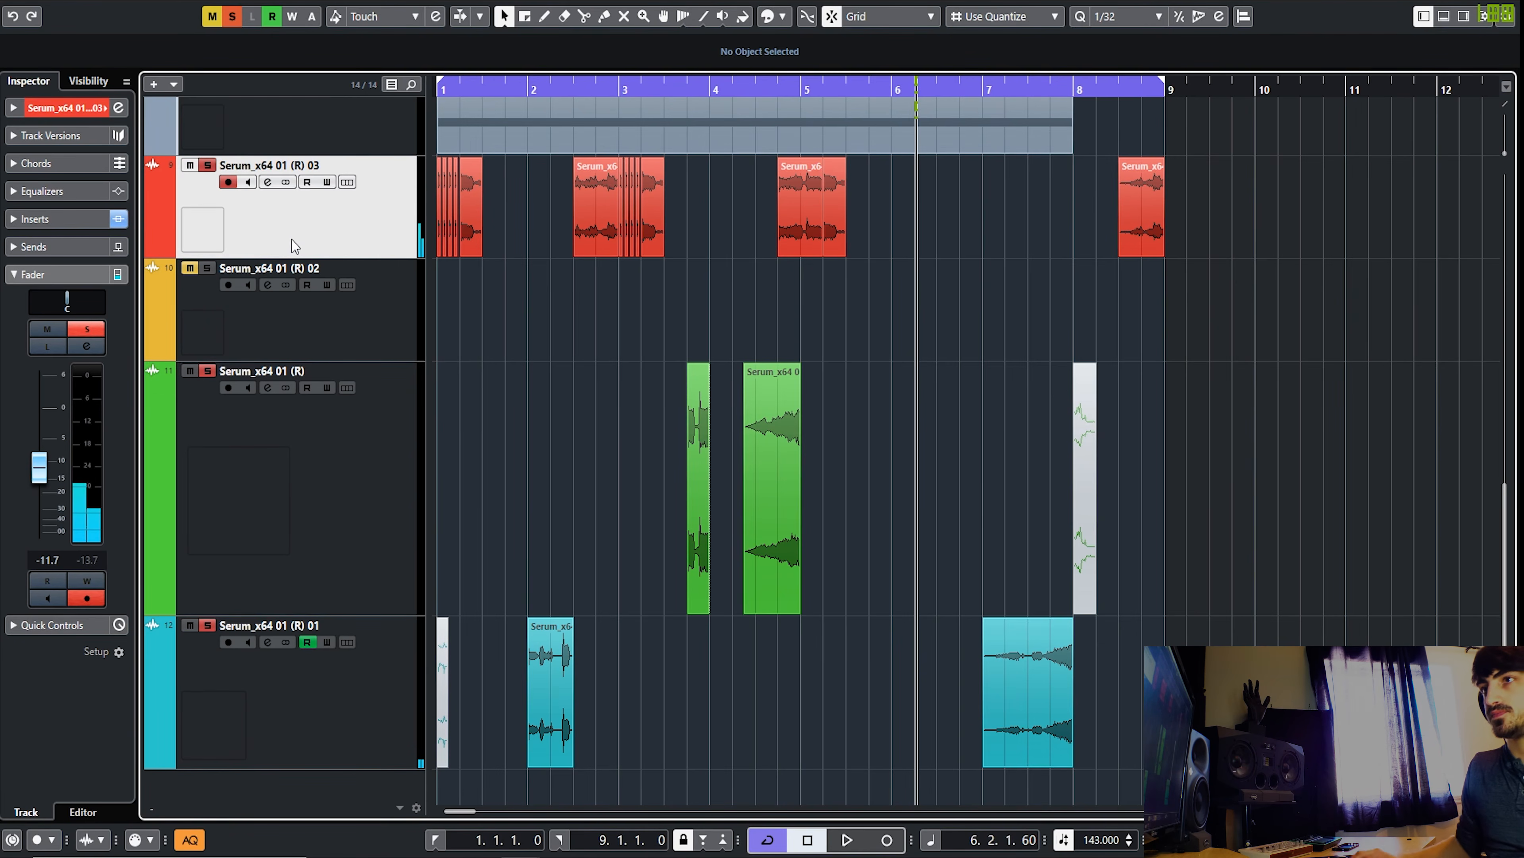
key("Home")
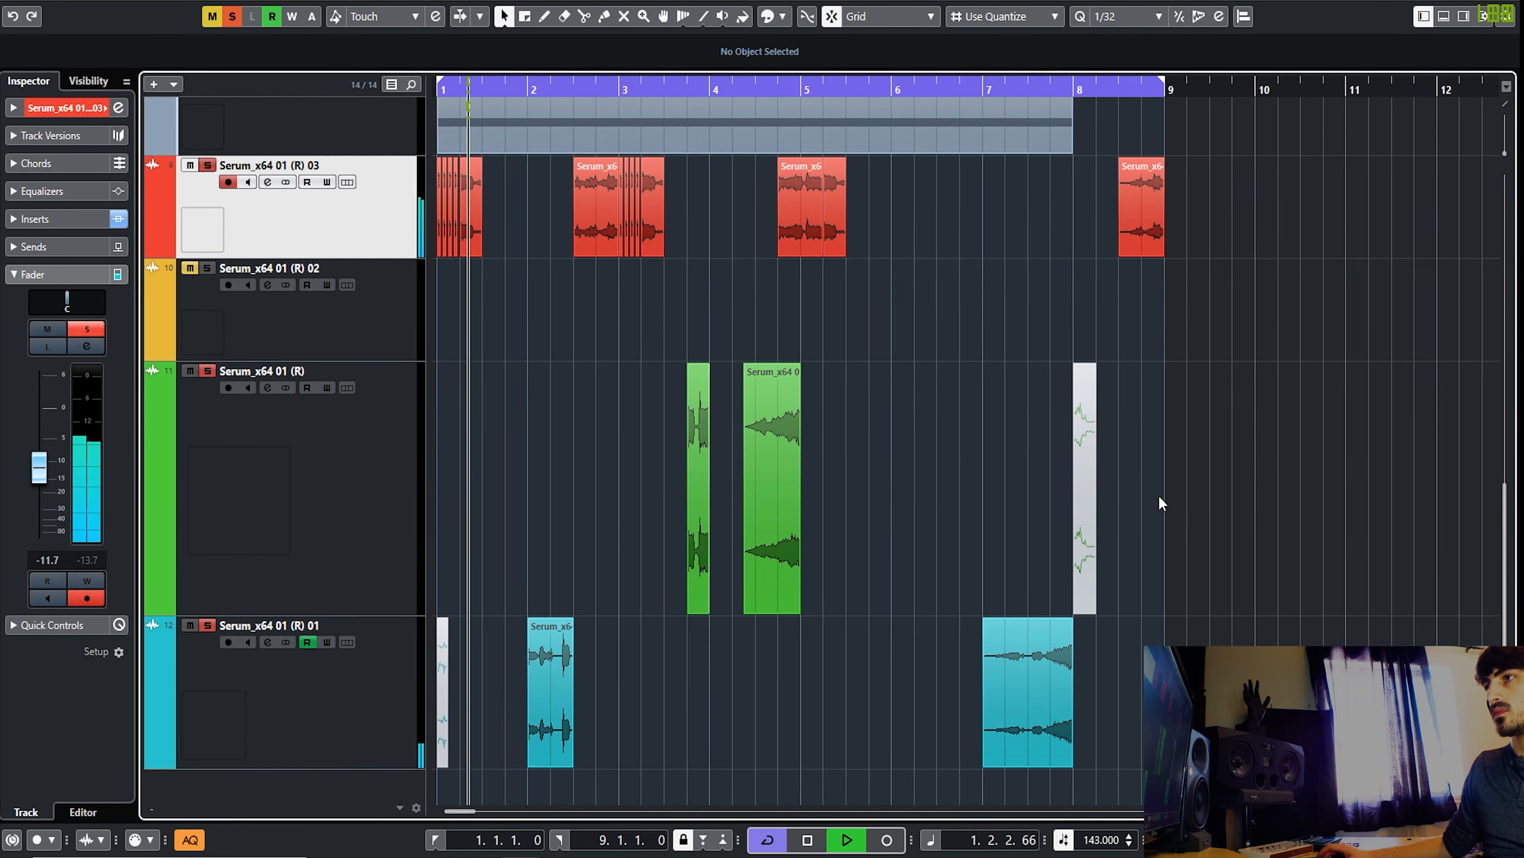
key("space")
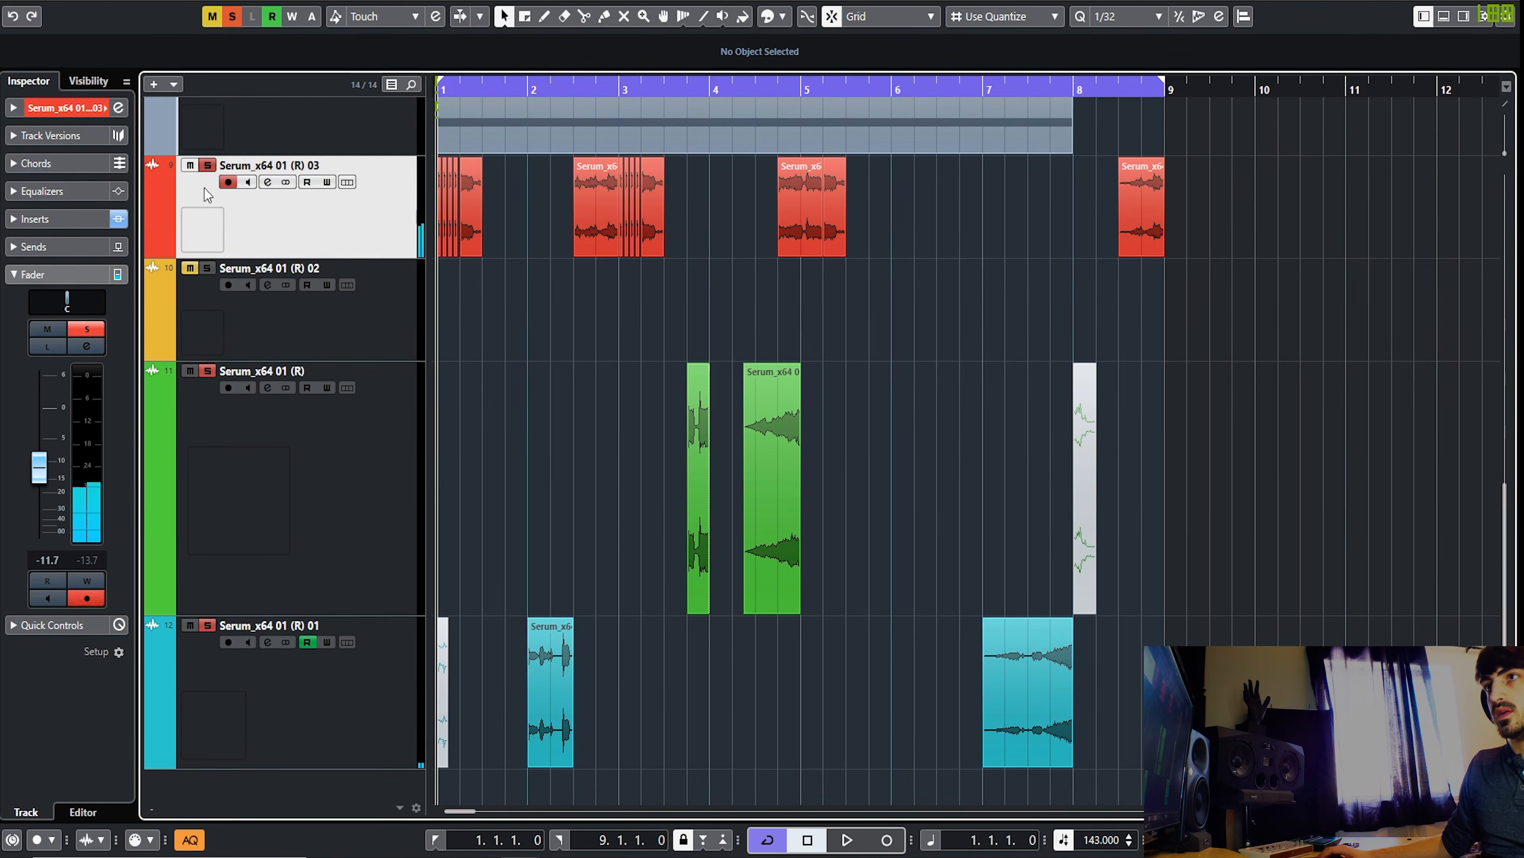
Step: Add the Serum_x64 01 instrument track to the solo group, play the loop, and stop playback with all solos cleared
left_click(273, 153)
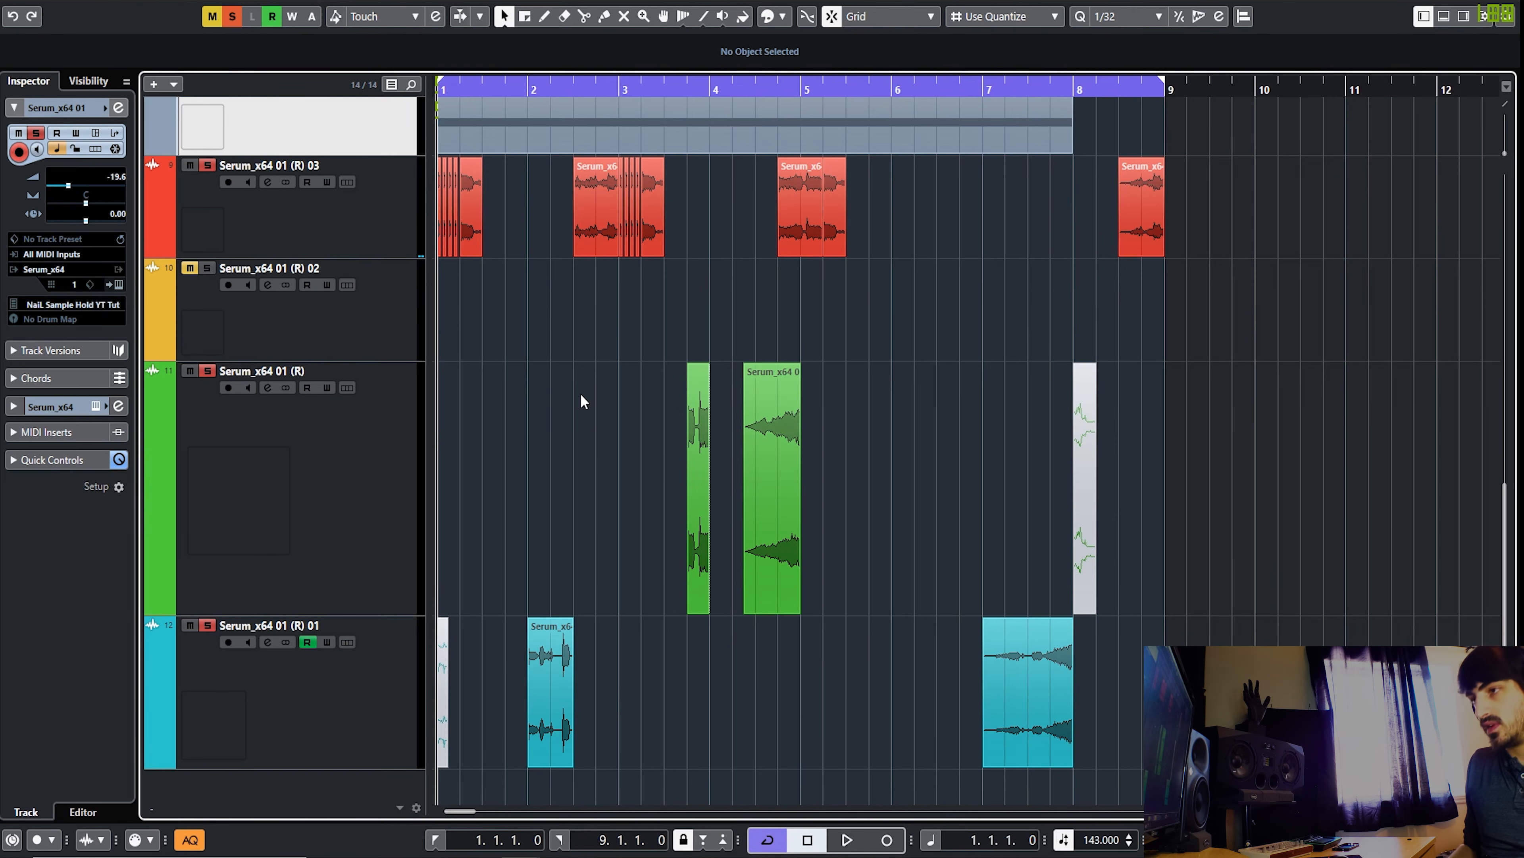
key("space")
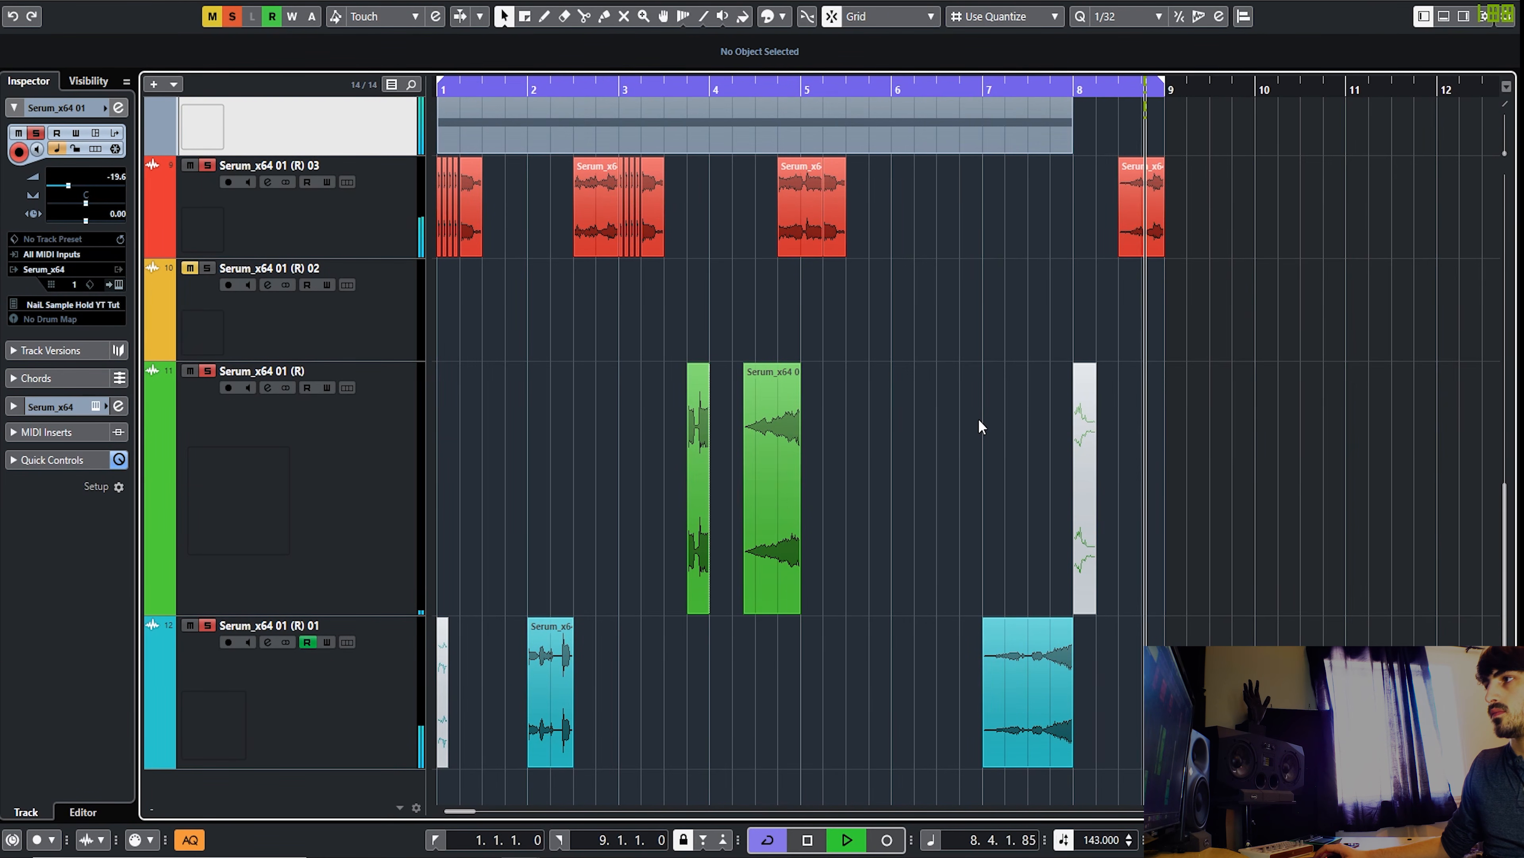
key("space")
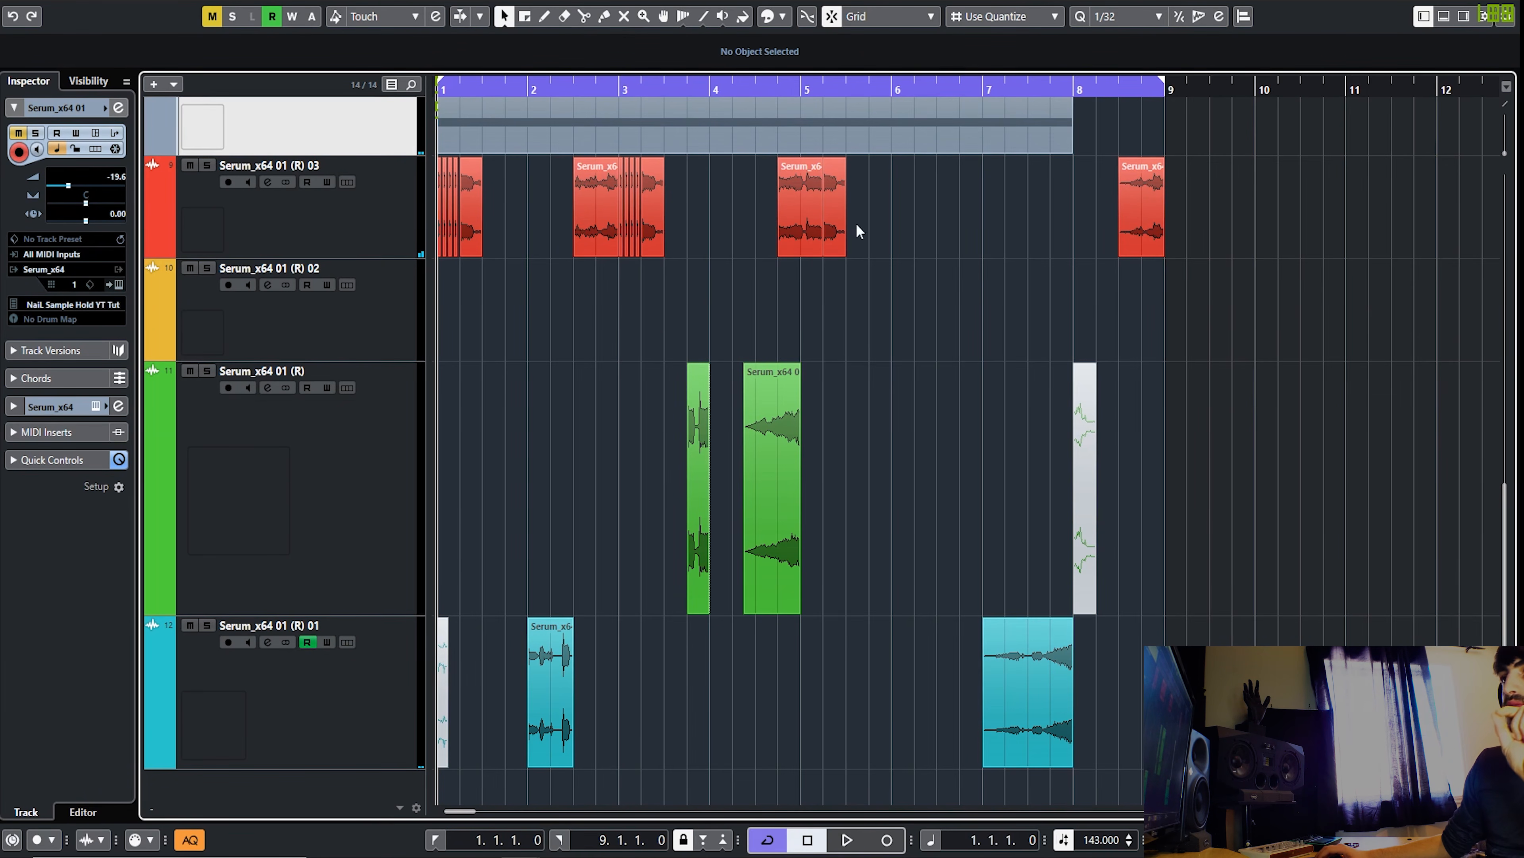
Step: Open the Serum instrument on the Serum_x64 01 track to review the FM patch, and close it
scroll(714, 223, "up", 2)
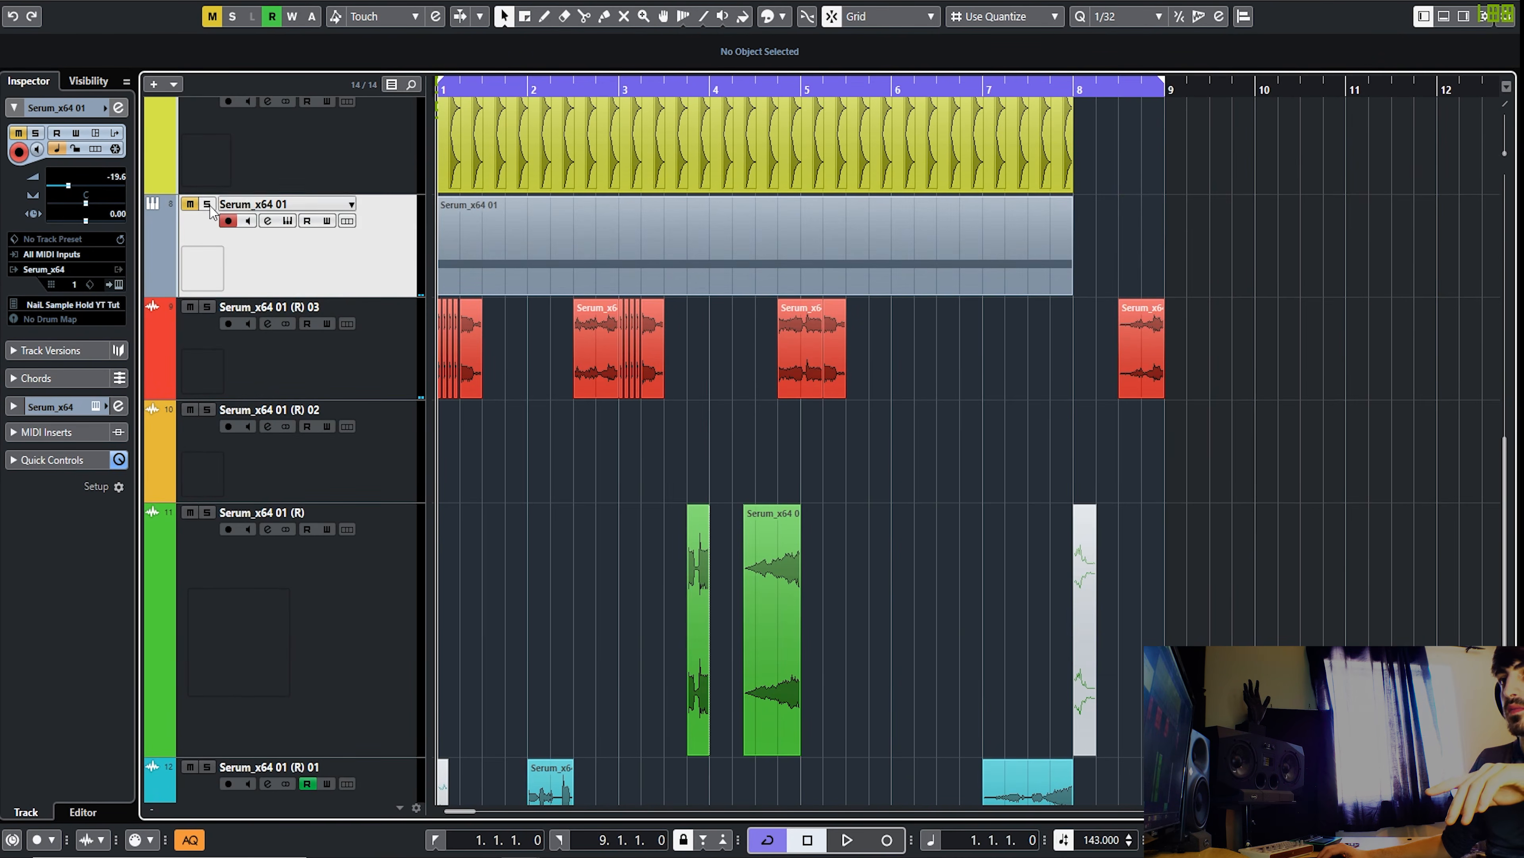
left_click(289, 221)
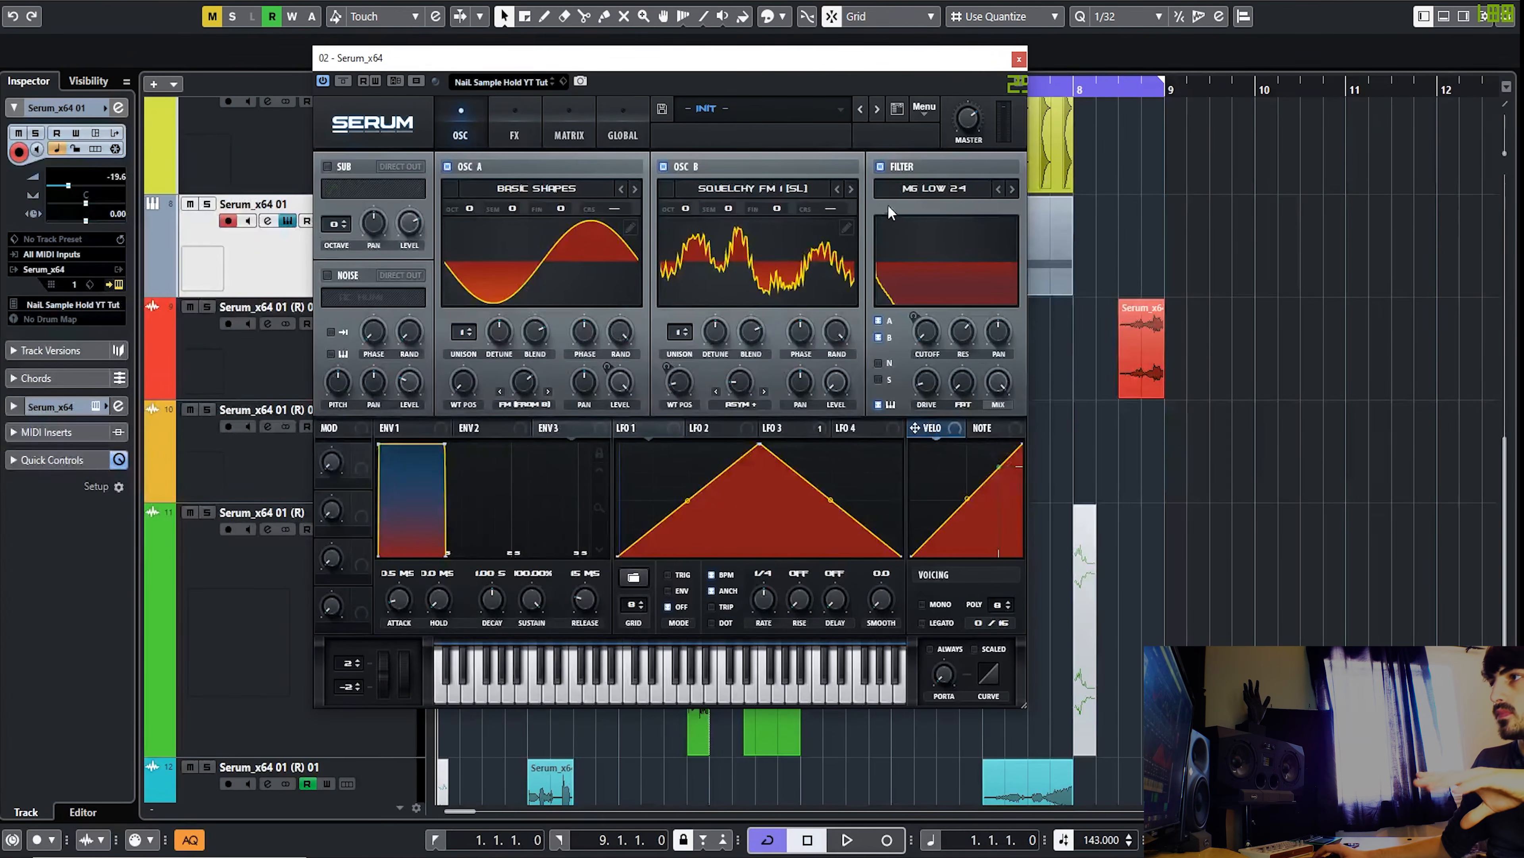
left_click(1020, 57)
Step: Examine the kick edits between bars 8 and 9 and select the kick slices from beat 8.3 onward
scroll(1164, 360, "up", 8)
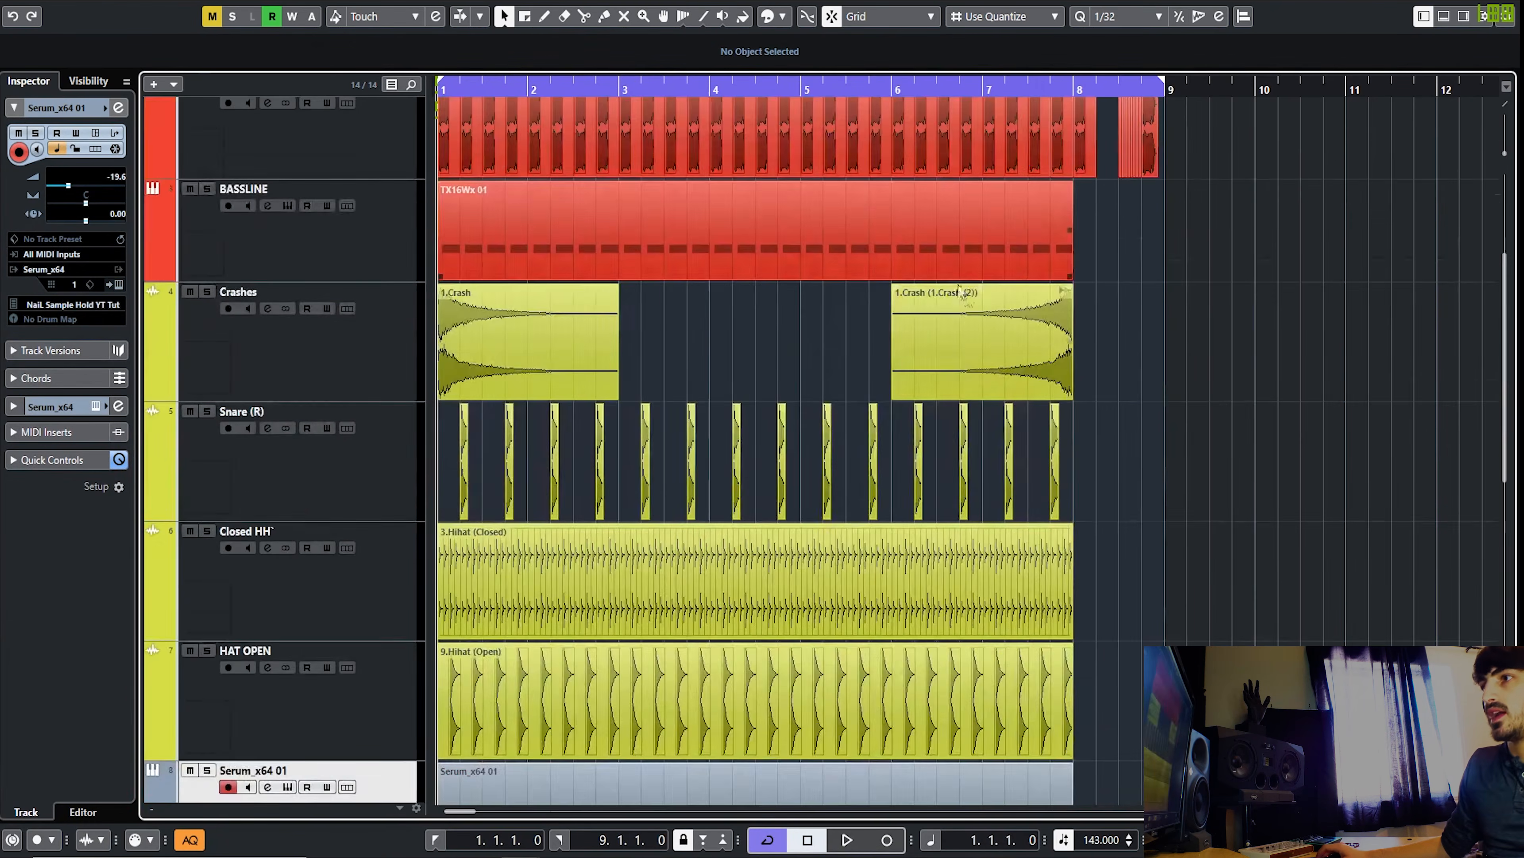
scroll(1146, 393, "up", 5)
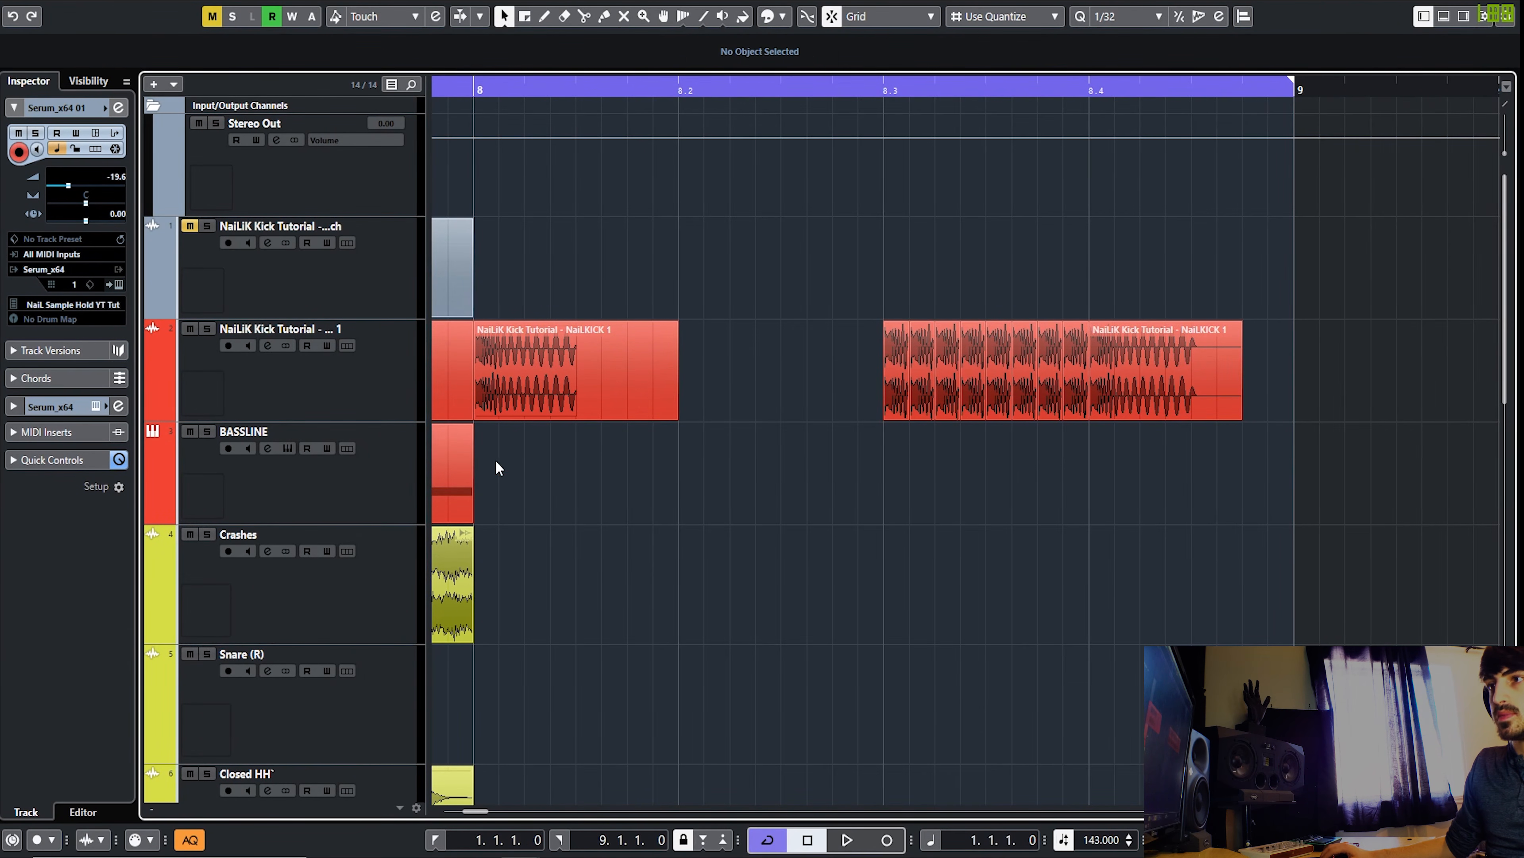
left_click_drag(868, 256, 1243, 371)
key("g")
Step: Select the two Serum_x64 01 (R) clips between bars 3 and 5 and play back the full arrangement to review it
left_click_drag(1506, 323, 1504, 643)
scroll(709, 450, "down", 4)
left_click_drag(608, 427, 2, 422)
key("g")
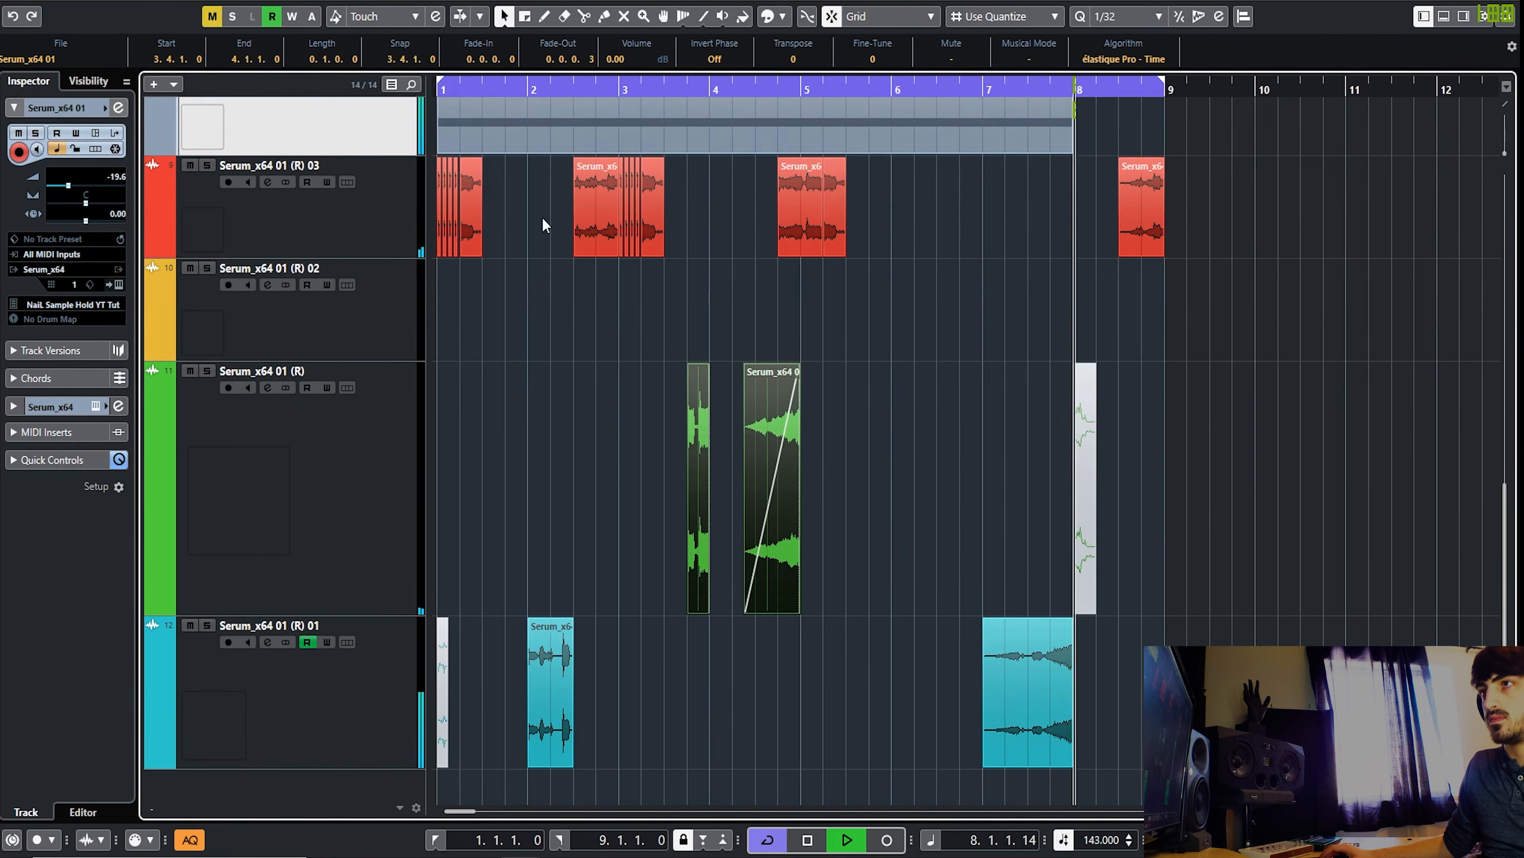
scroll(363, 202, "up", 3)
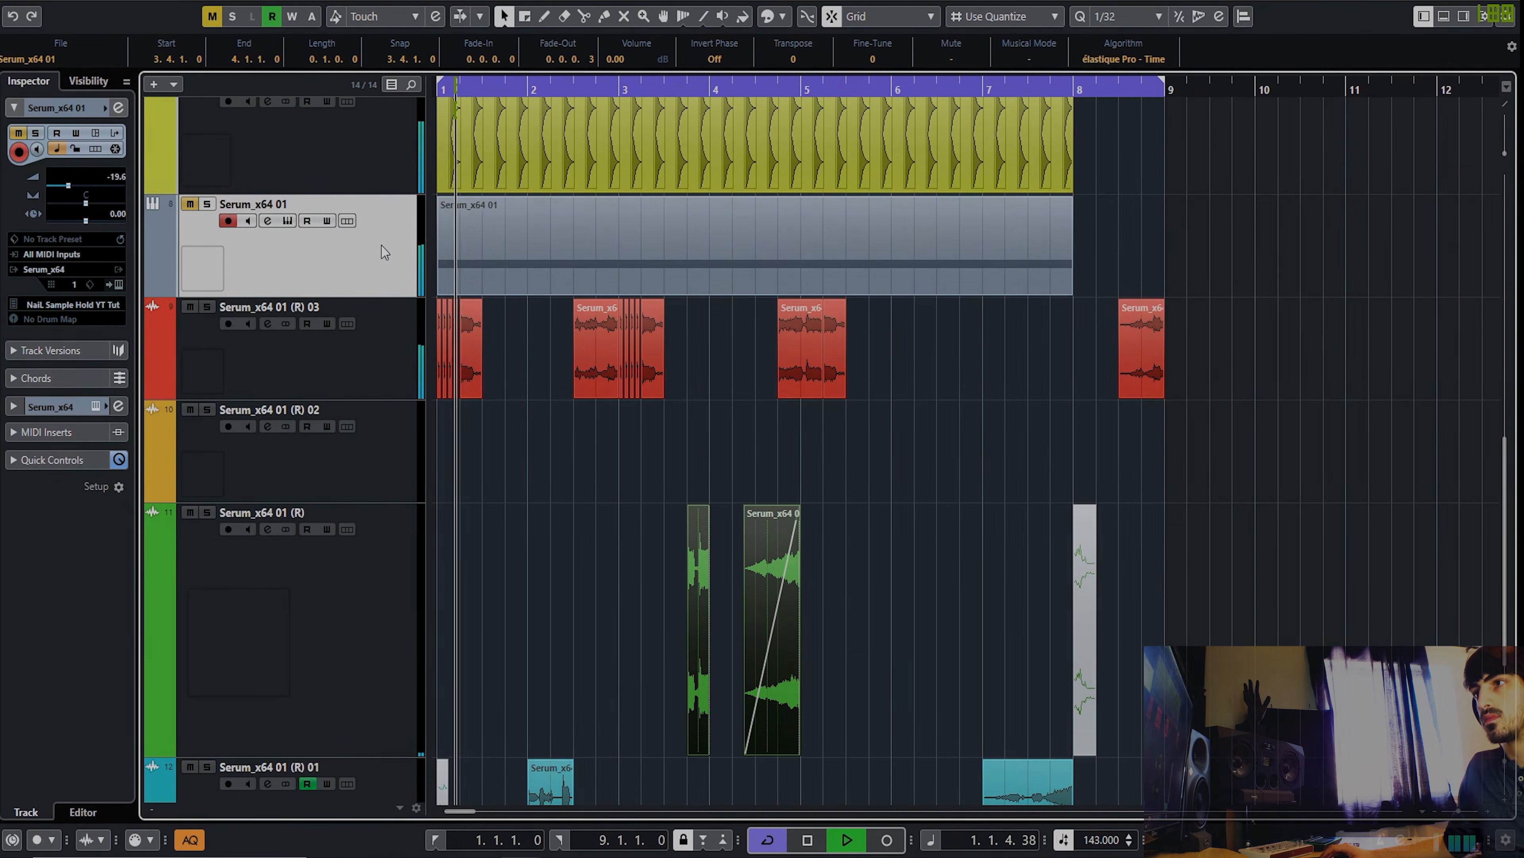
scroll(466, 269, "down", 2)
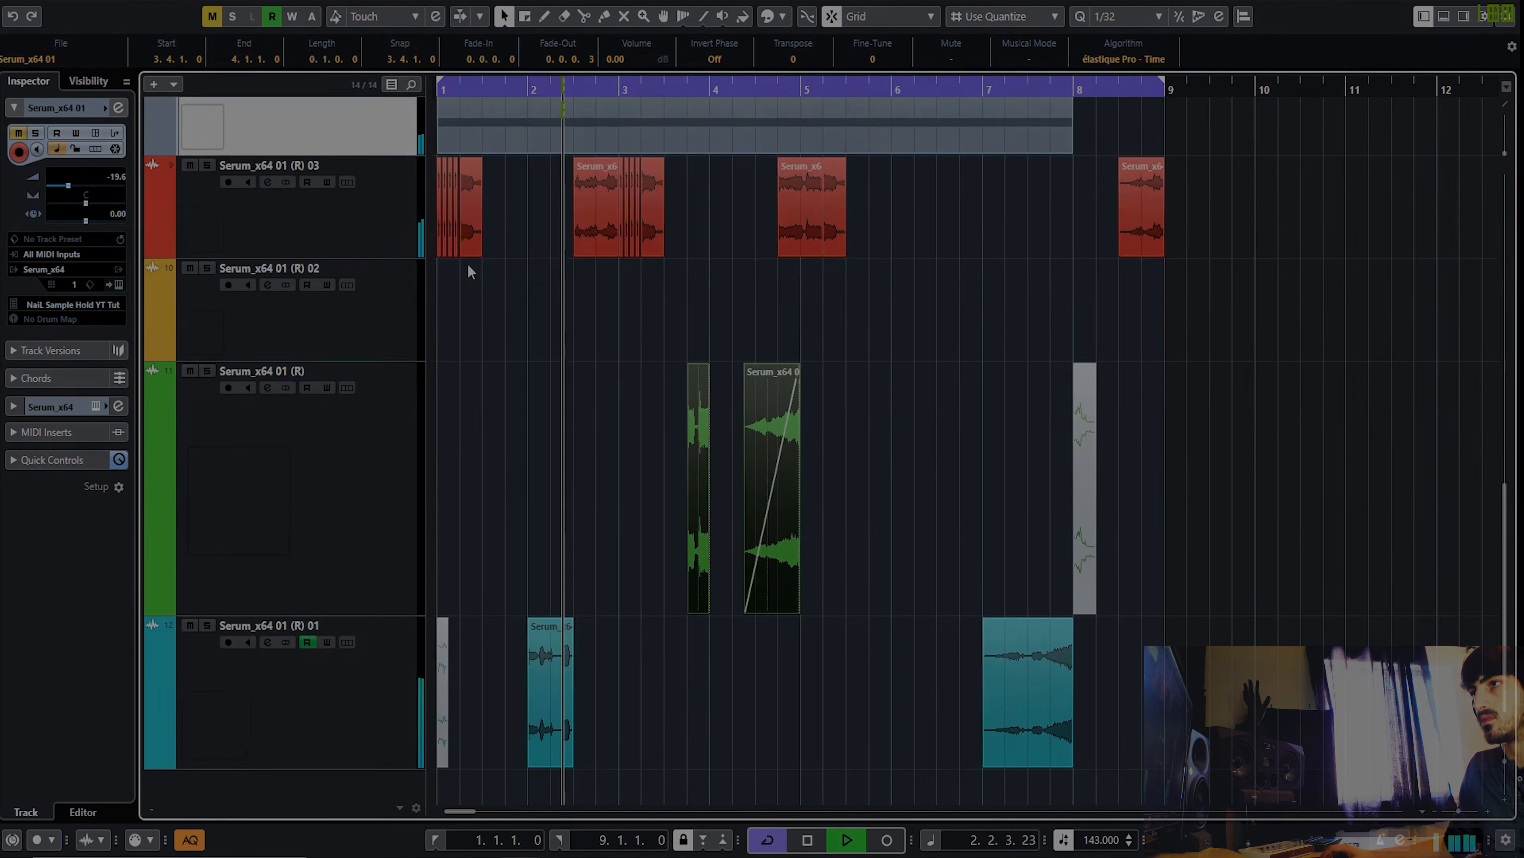
scroll(636, 318, "up", 2)
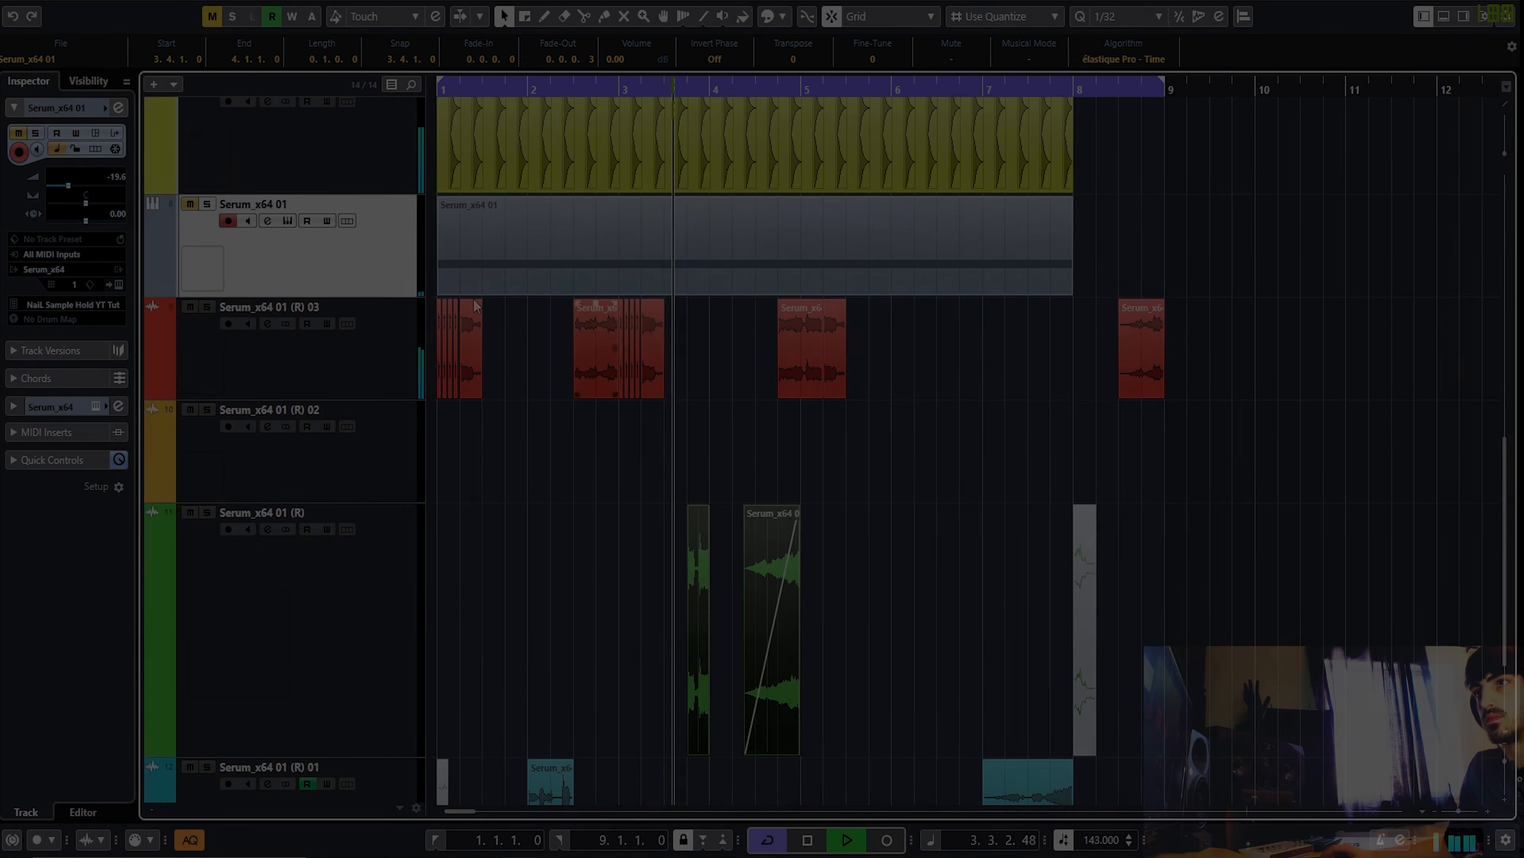